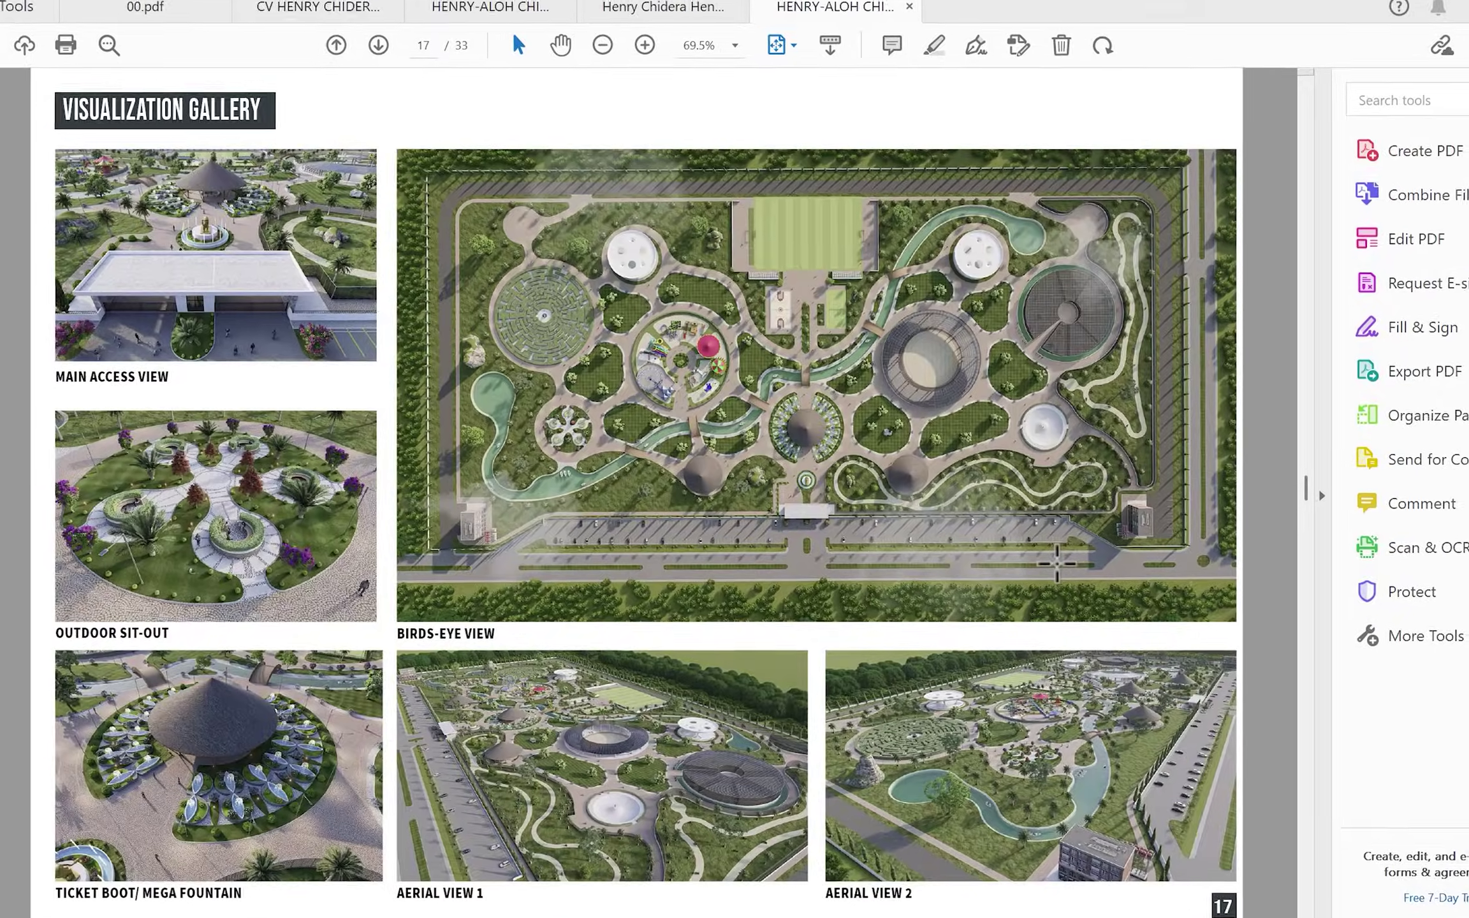
{"action": "scroll", "coordinate": [1059, 564], "scroll_direction": "down", "scroll_amount": 10}
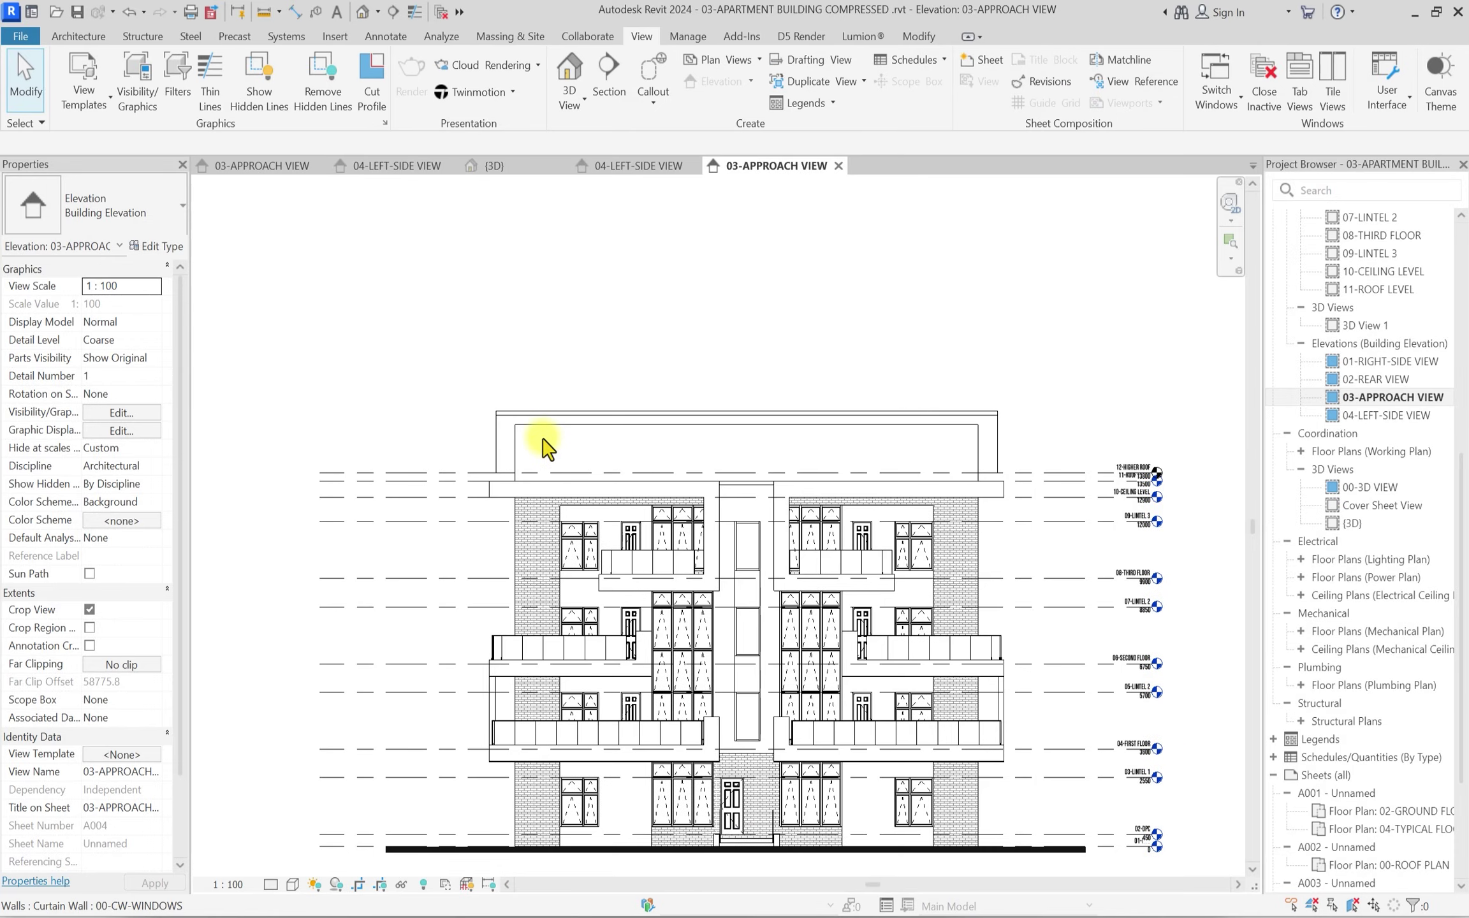
{"action": "scroll", "coordinate": [523, 490], "scroll_direction": "down", "scroll_amount": 1}
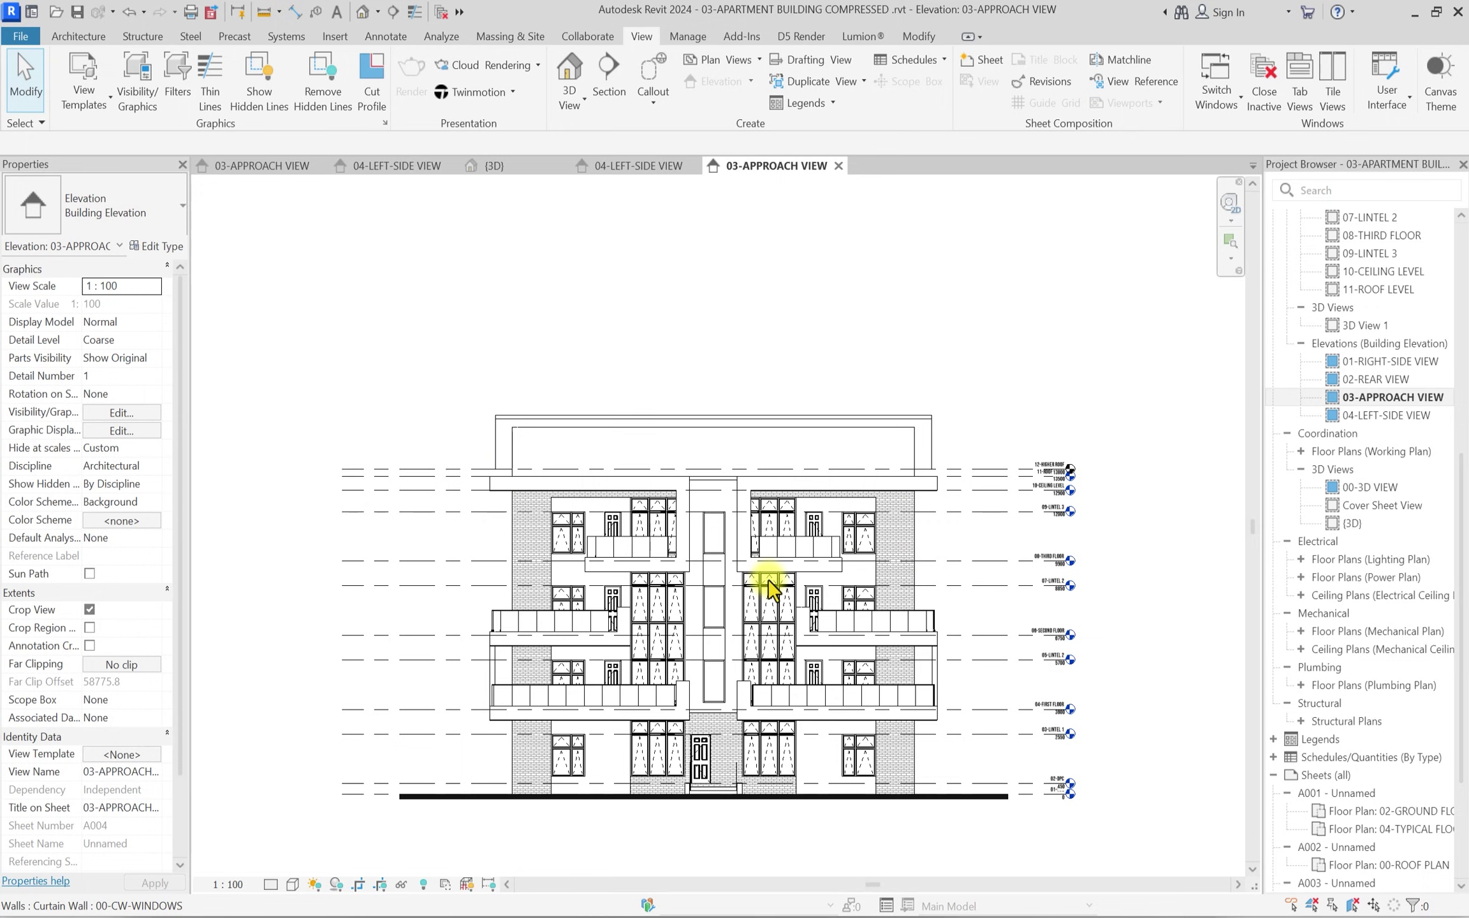
{"action": "scroll", "coordinate": [757, 587], "scroll_direction": "up", "scroll_amount": 2}
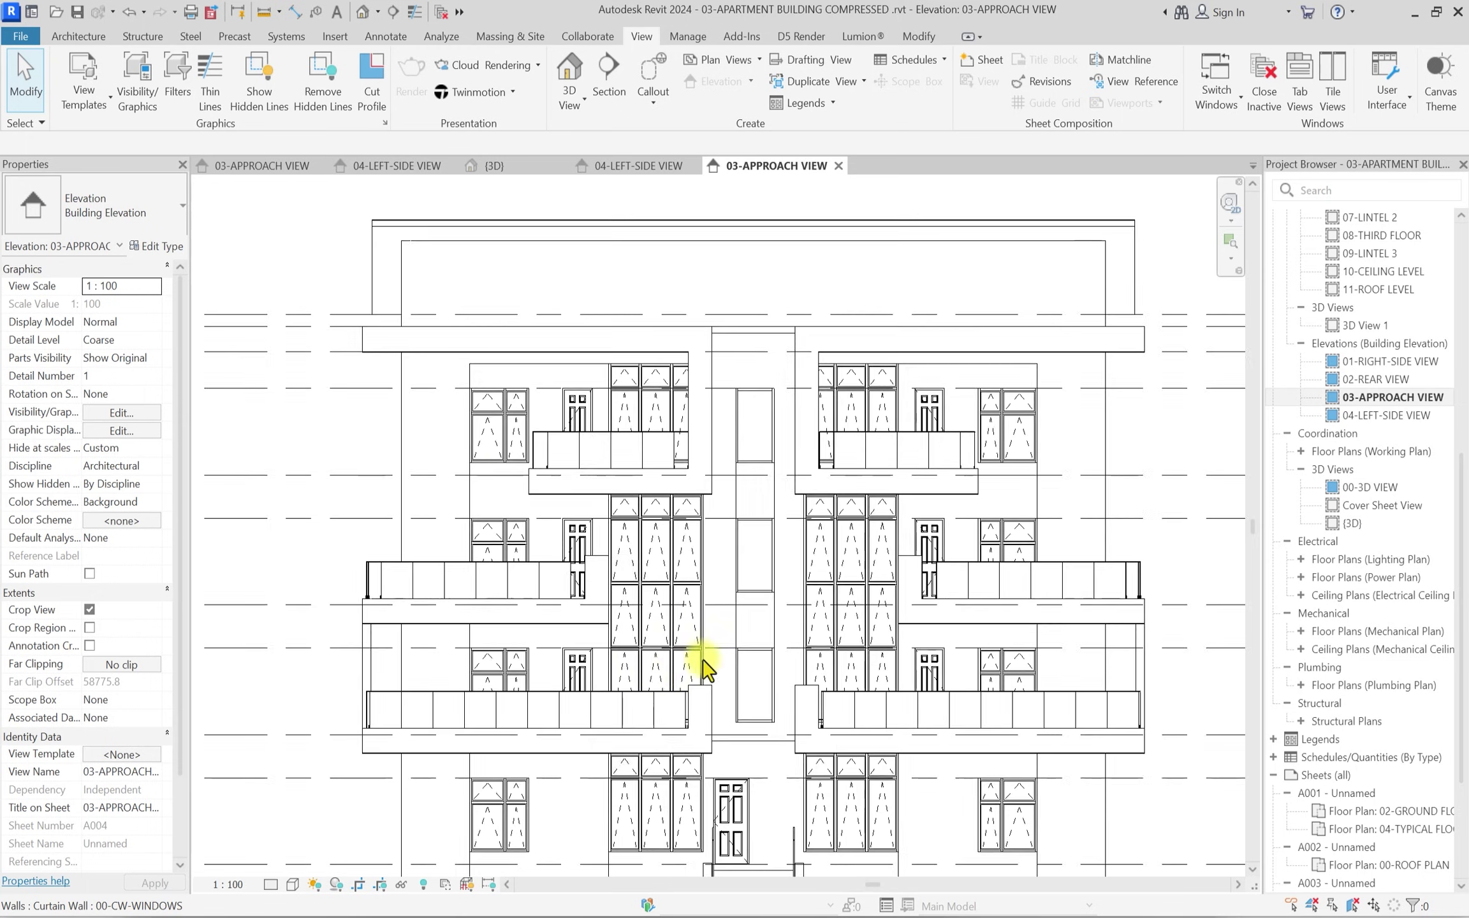
{"action": "scroll", "coordinate": [698, 656], "scroll_direction": "down", "scroll_amount": 4}
{"action": "scroll", "coordinate": [344, 565], "scroll_direction": "up", "scroll_amount": 2}
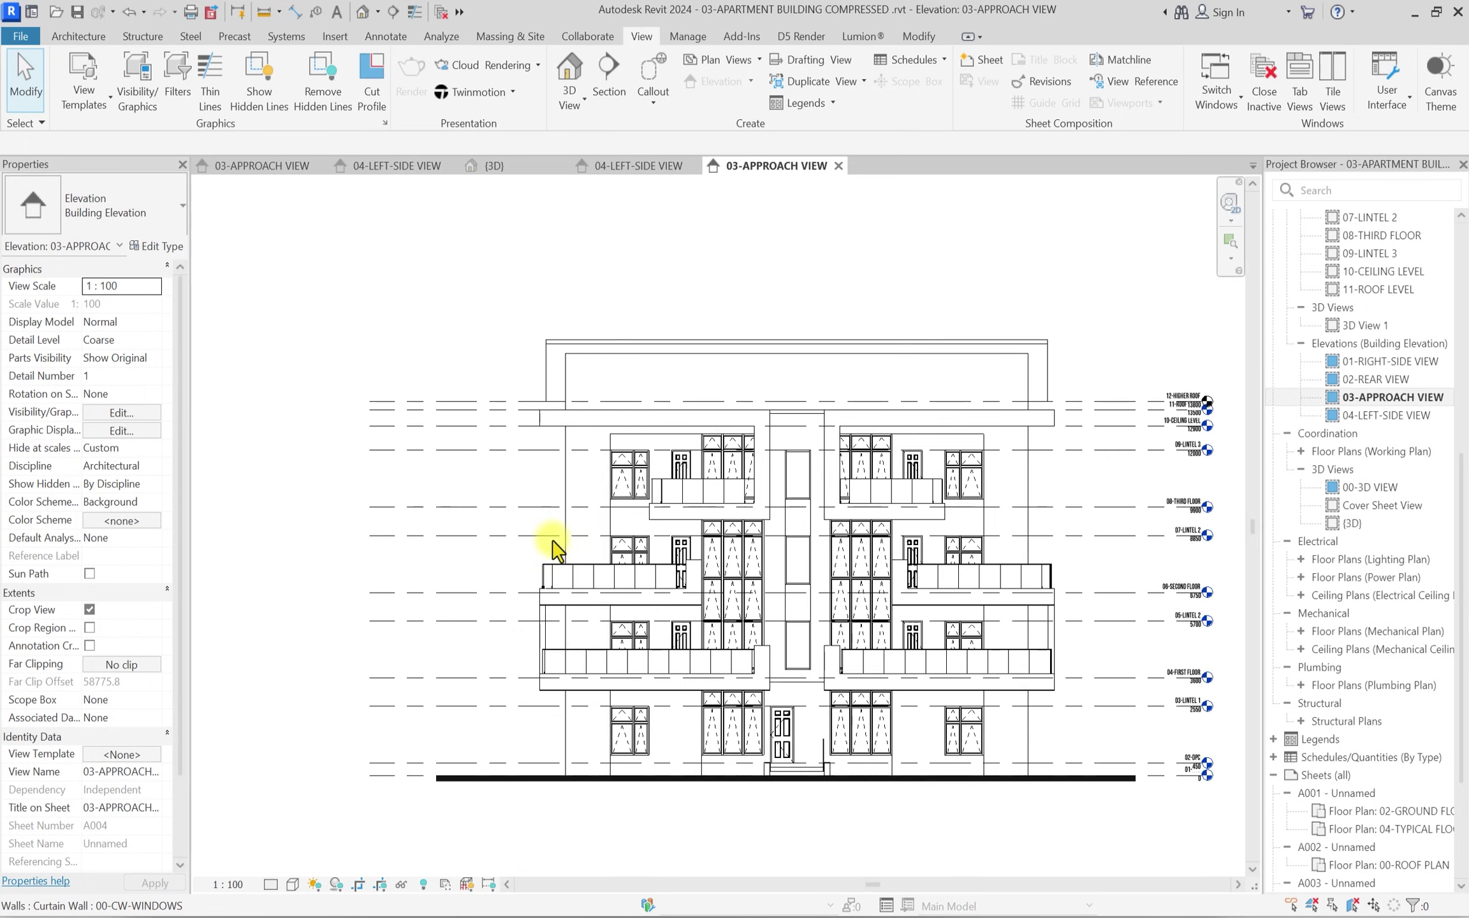
Open the default 3D view of the apartment building and view it from several angles, including the top.
{"action": "left_click", "coordinate": [366, 13]}
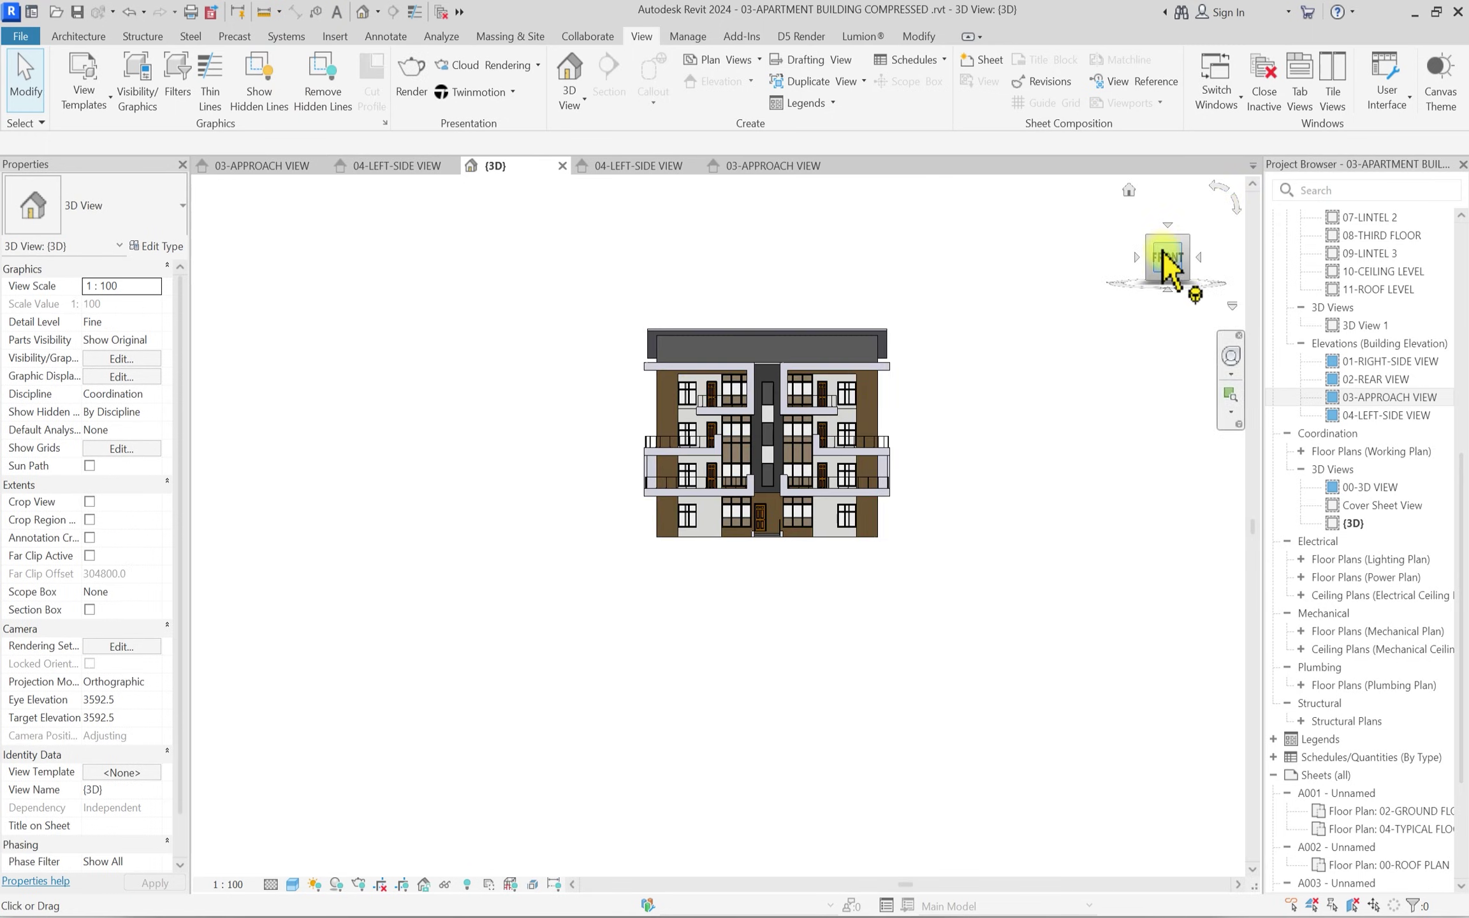
{"action": "left_click", "coordinate": [1185, 239]}
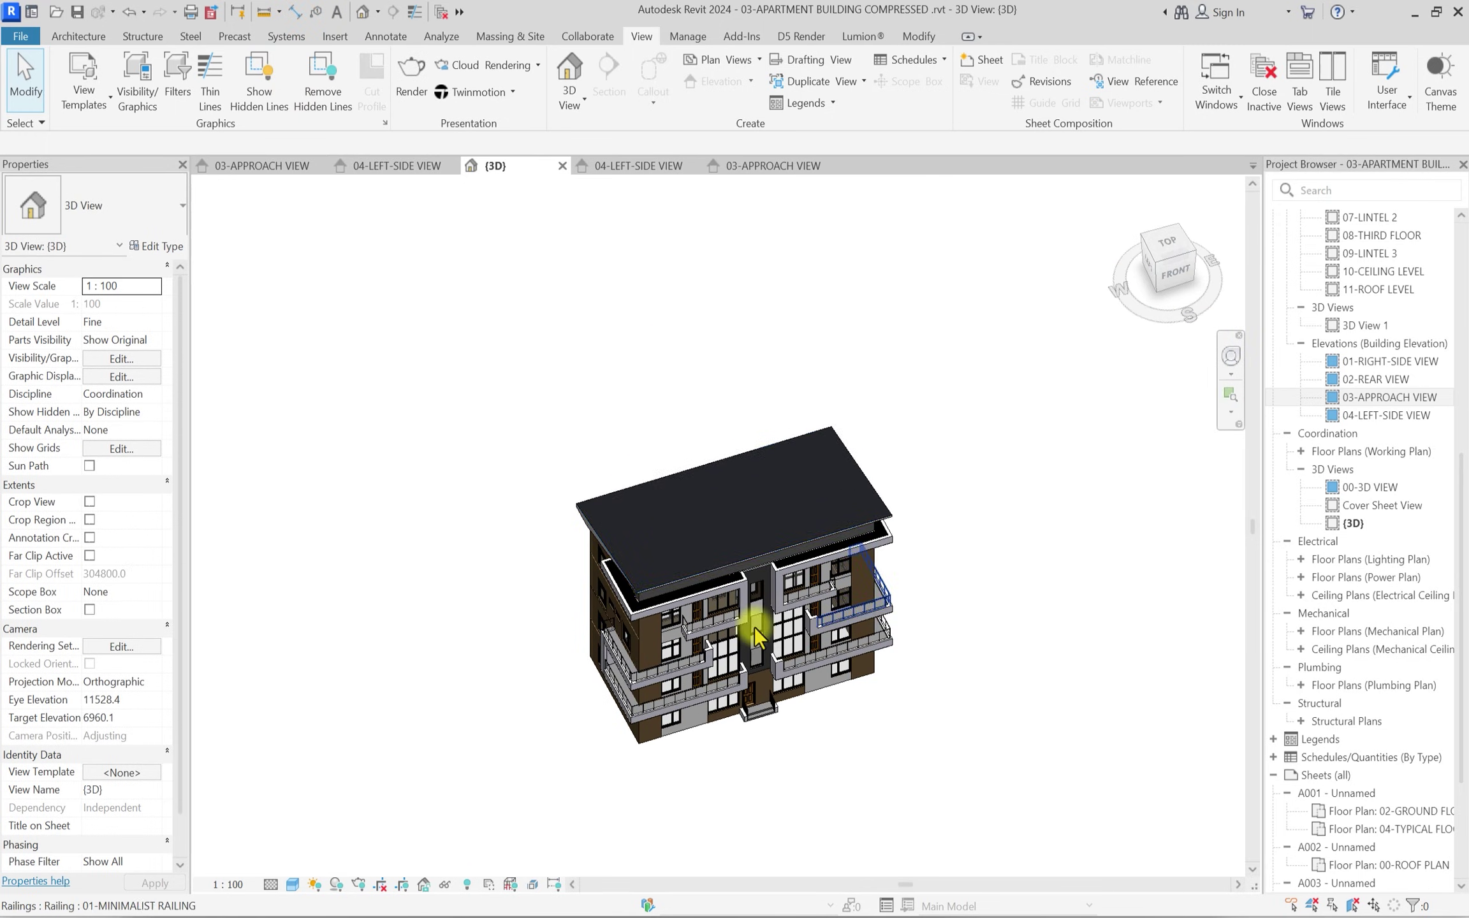
{"action": "scroll", "coordinate": [577, 571], "scroll_direction": "down", "scroll_amount": 2}
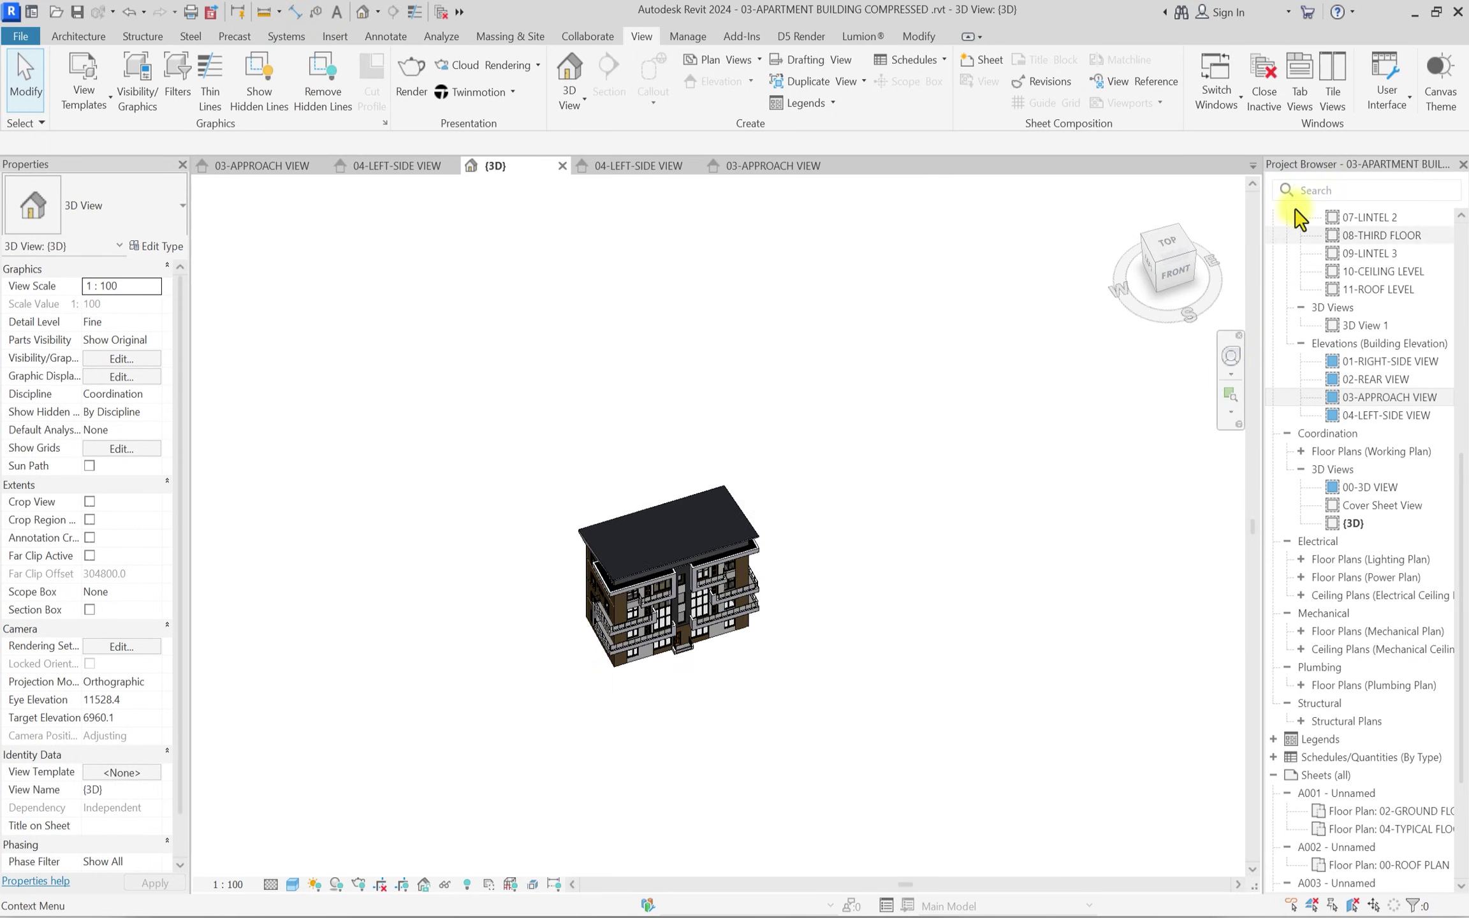
{"action": "left_click", "coordinate": [1178, 248]}
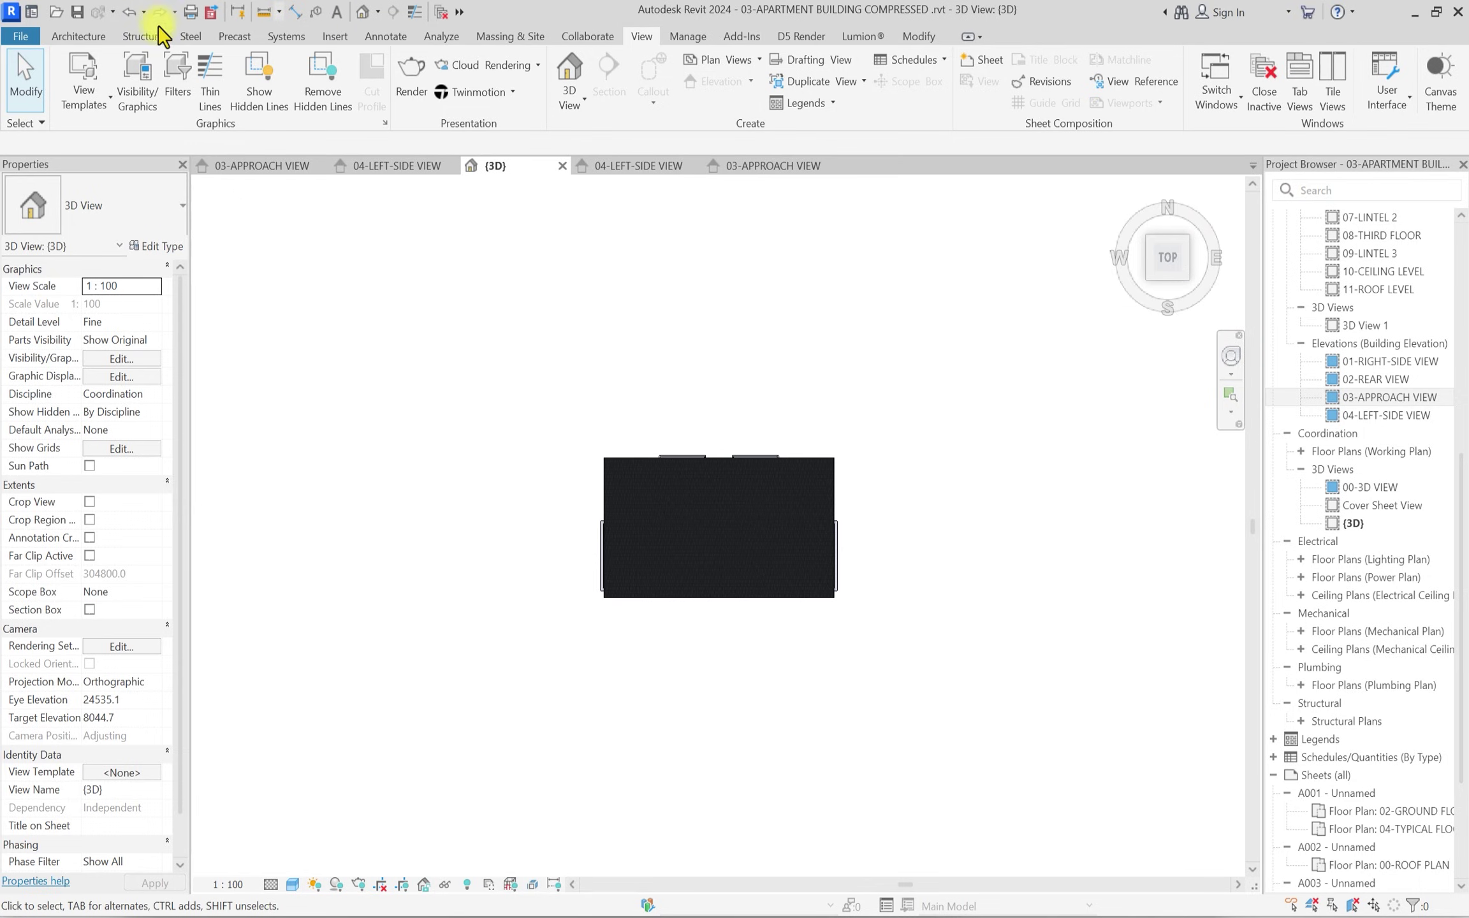
{"action": "left_click", "coordinate": [520, 38]}
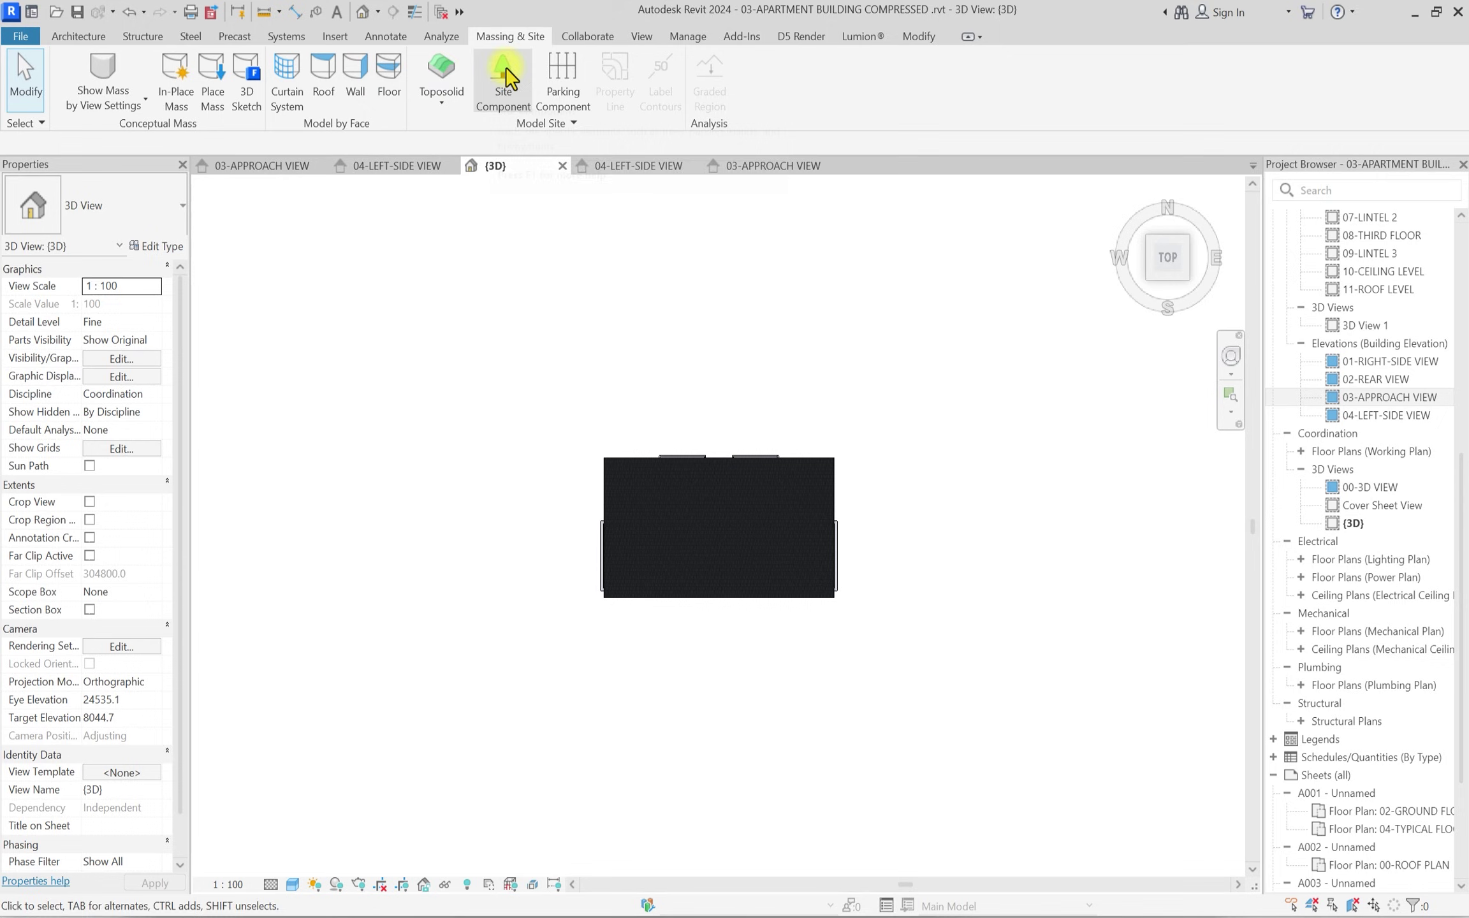
{"action": "left_click", "coordinate": [505, 70]}
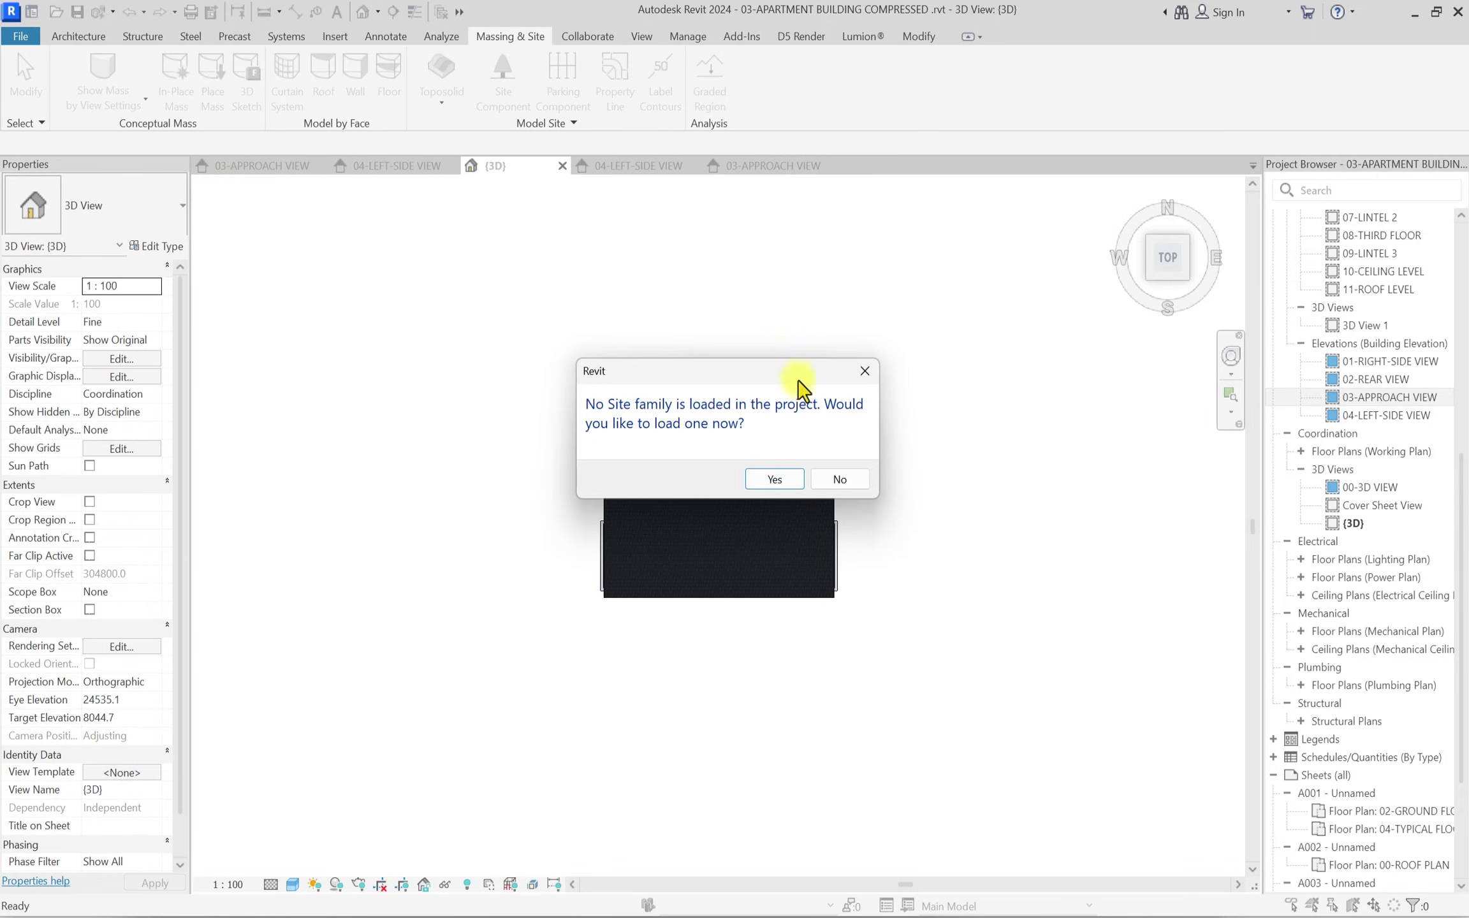
{"action": "left_click", "coordinate": [841, 485]}
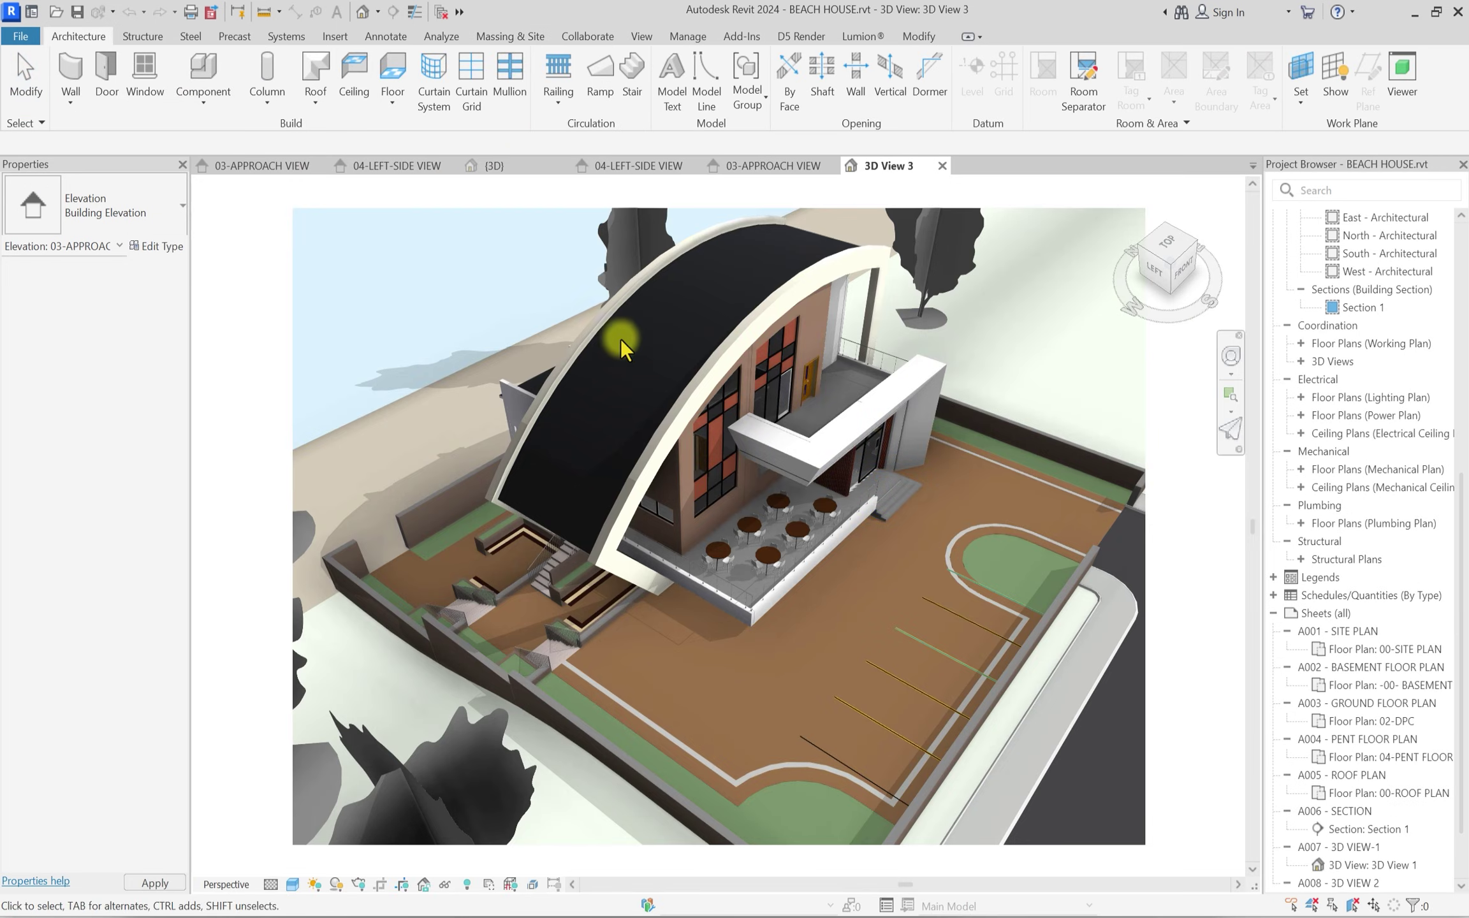
Select the five RPC deciduous trees around the beach house and copy them to the clipboard.
{"action": "left_click", "coordinate": [773, 261]}
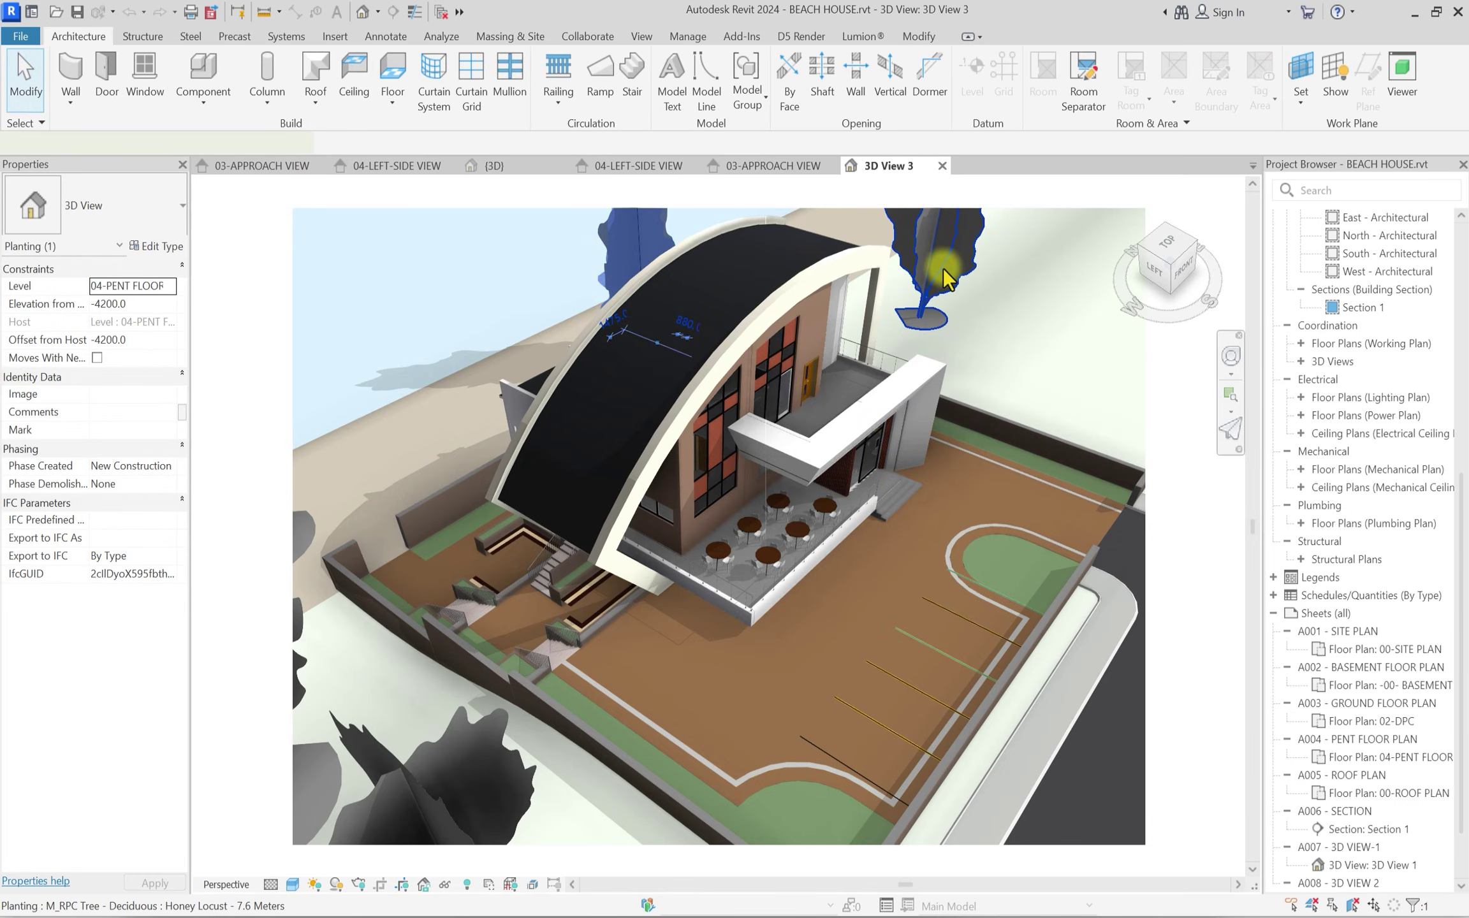
{"action": "left_click", "coordinate": [459, 787], "text": "ctrl"}
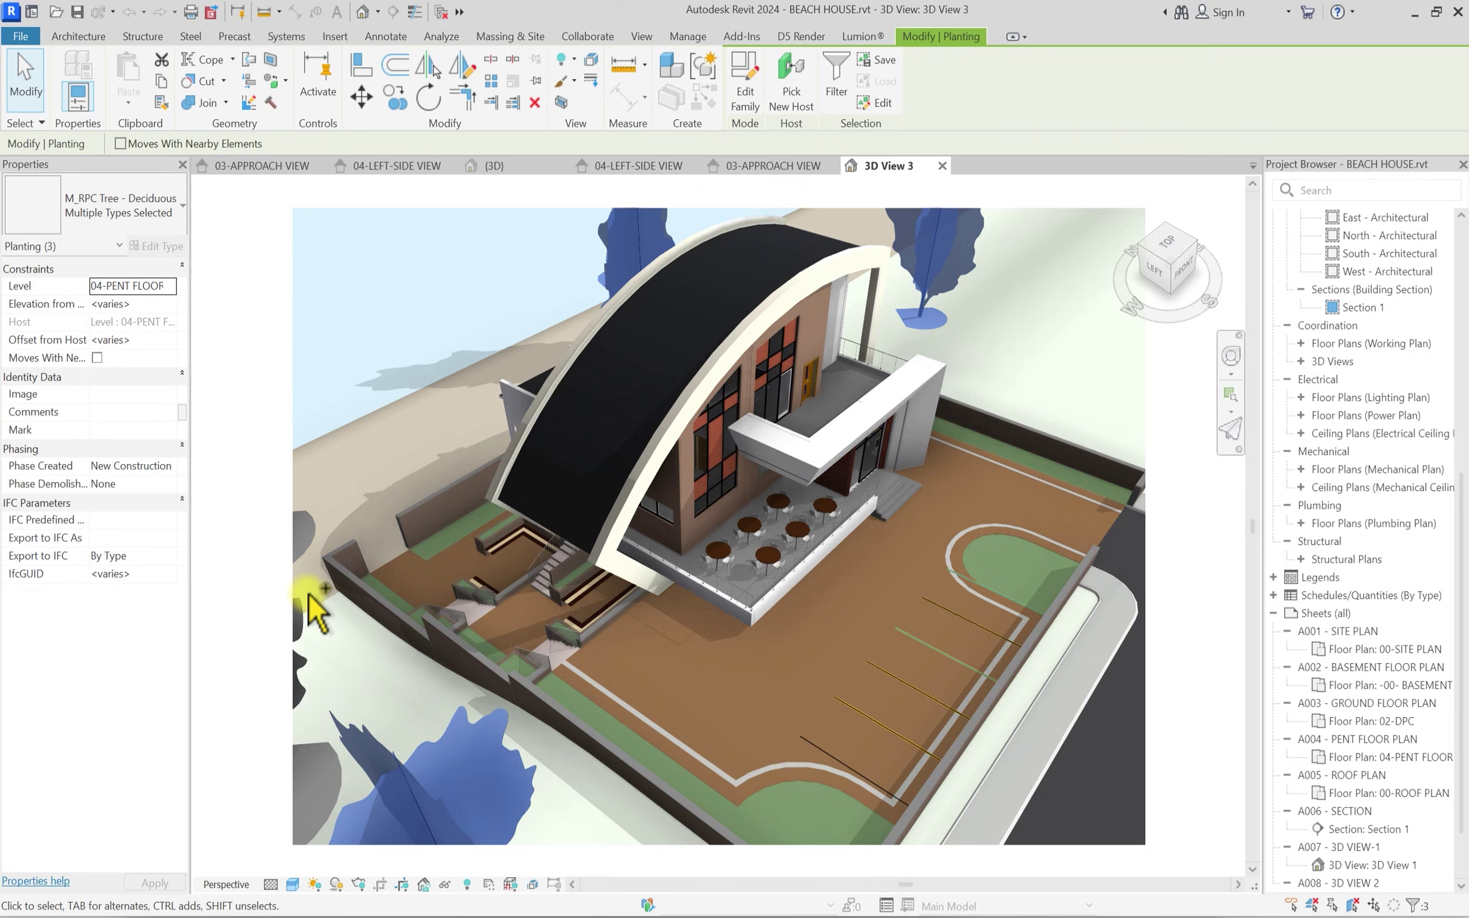
{"action": "left_click", "coordinate": [310, 526], "text": "ctrl"}
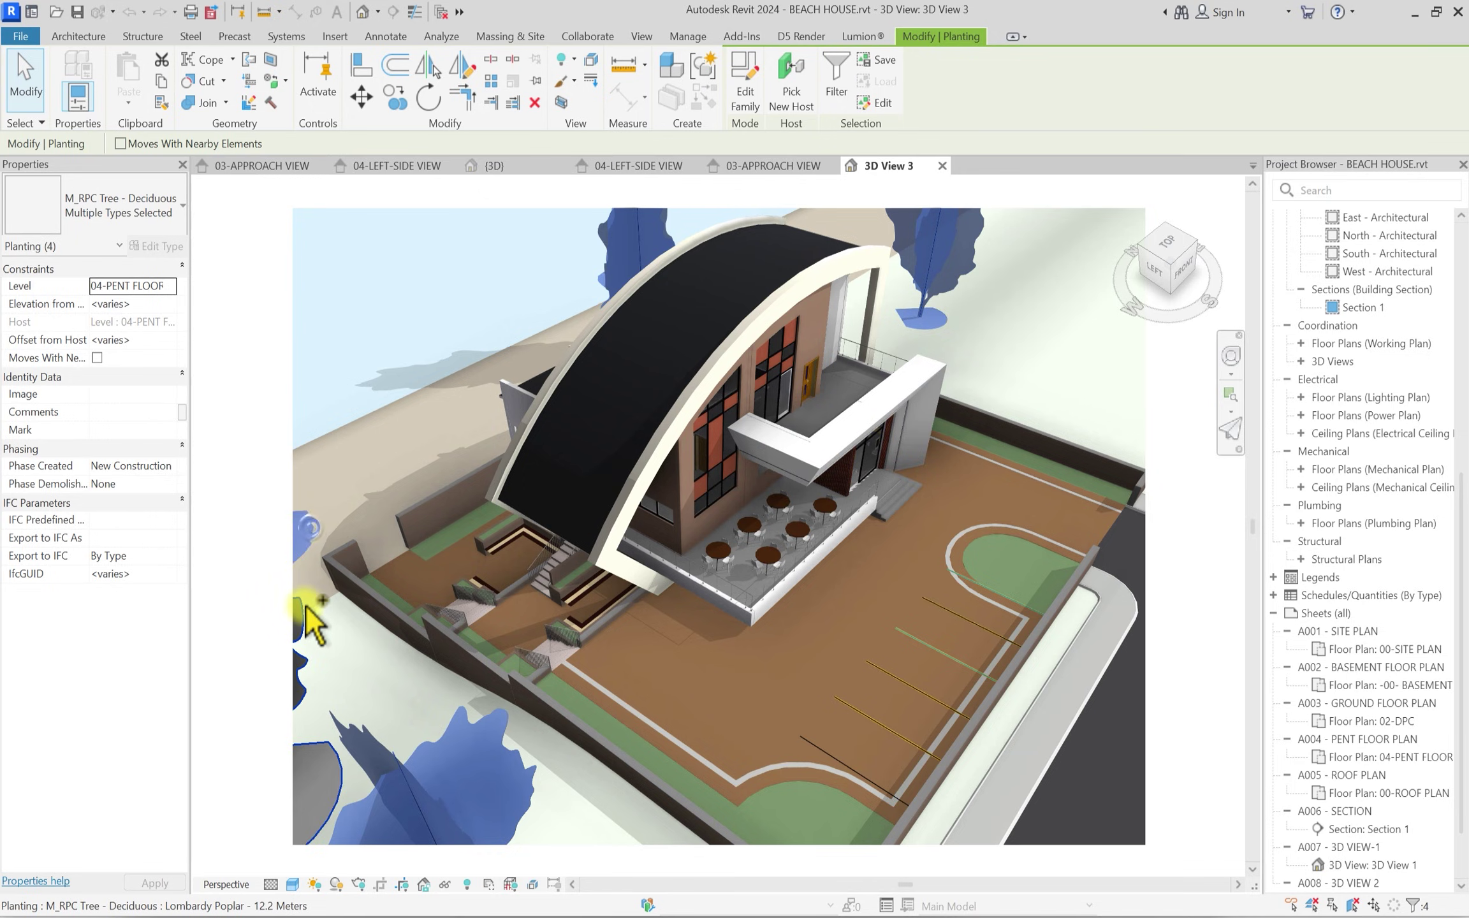
{"action": "left_click", "coordinate": [306, 608], "text": "ctrl"}
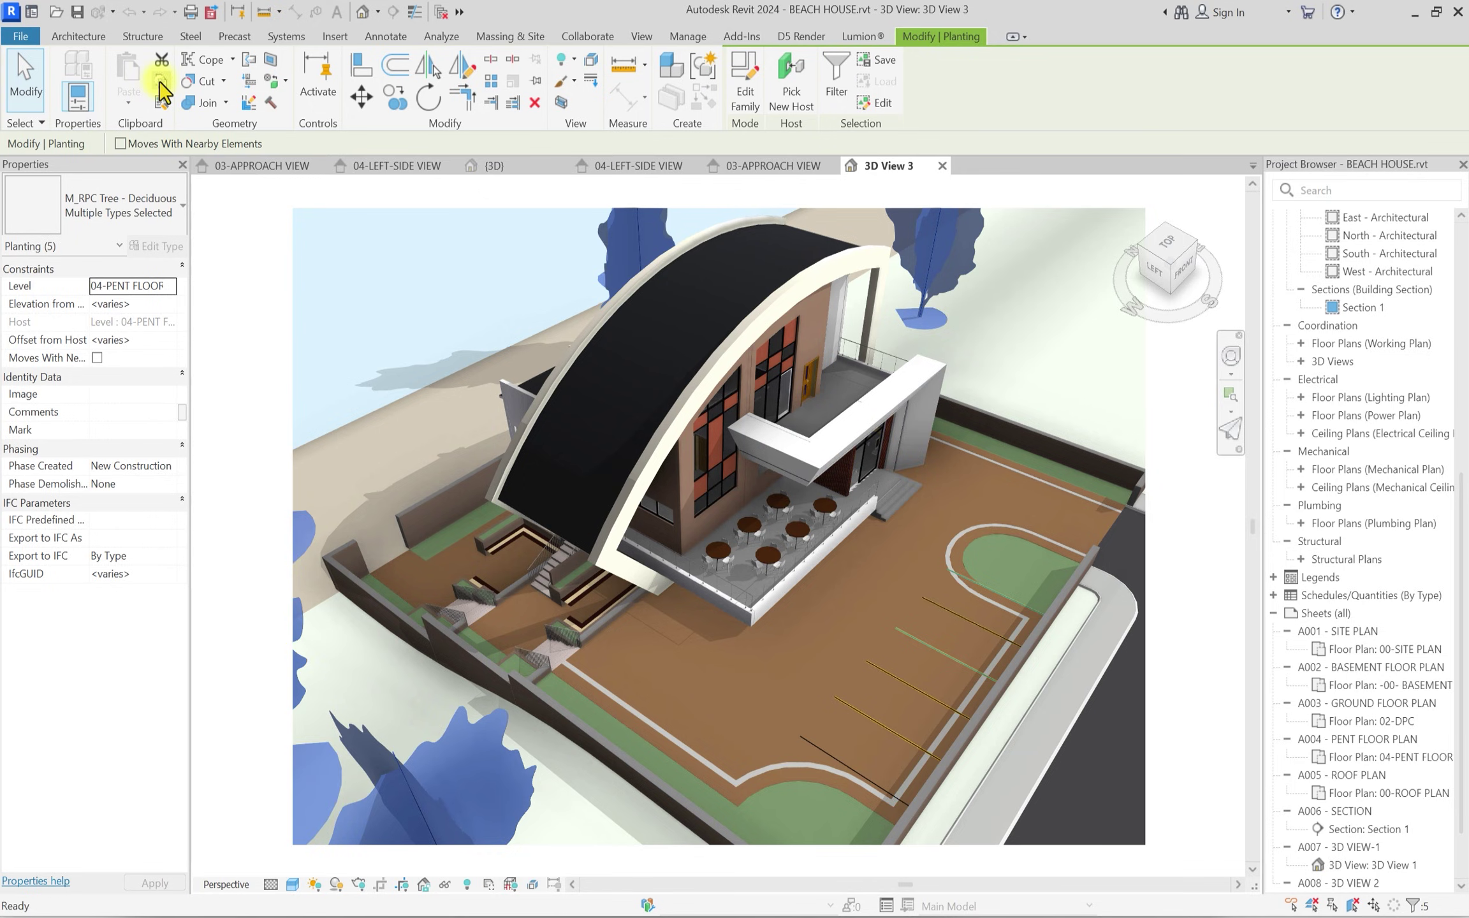
Paste the copied trees into the apartment building's 3D view, placing them beside the building.
{"action": "left_click", "coordinate": [518, 165]}
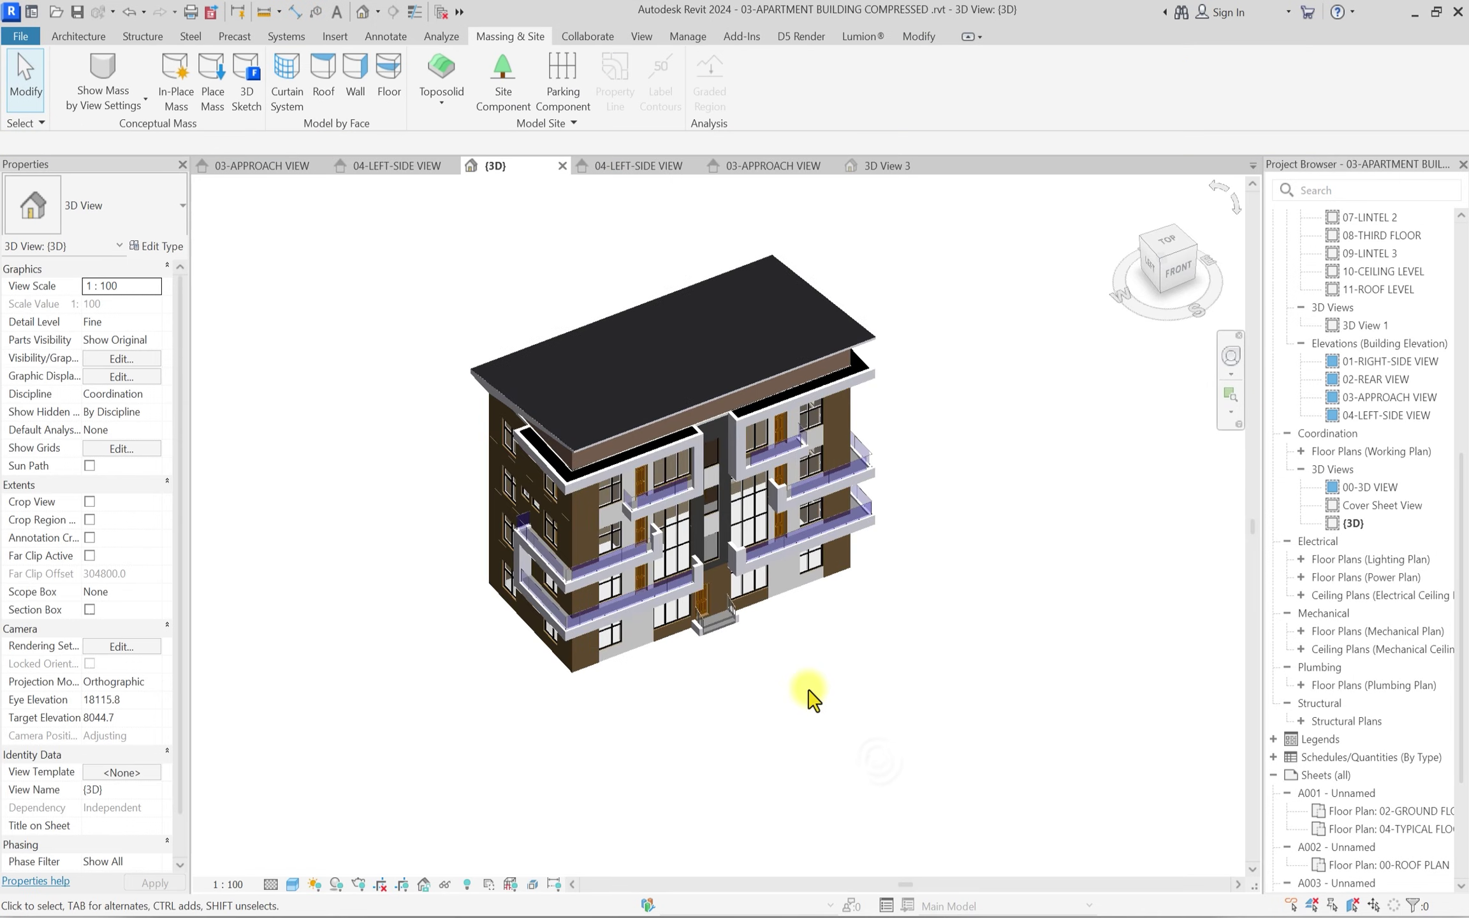
{"action": "key", "text": "ctrl+v"}
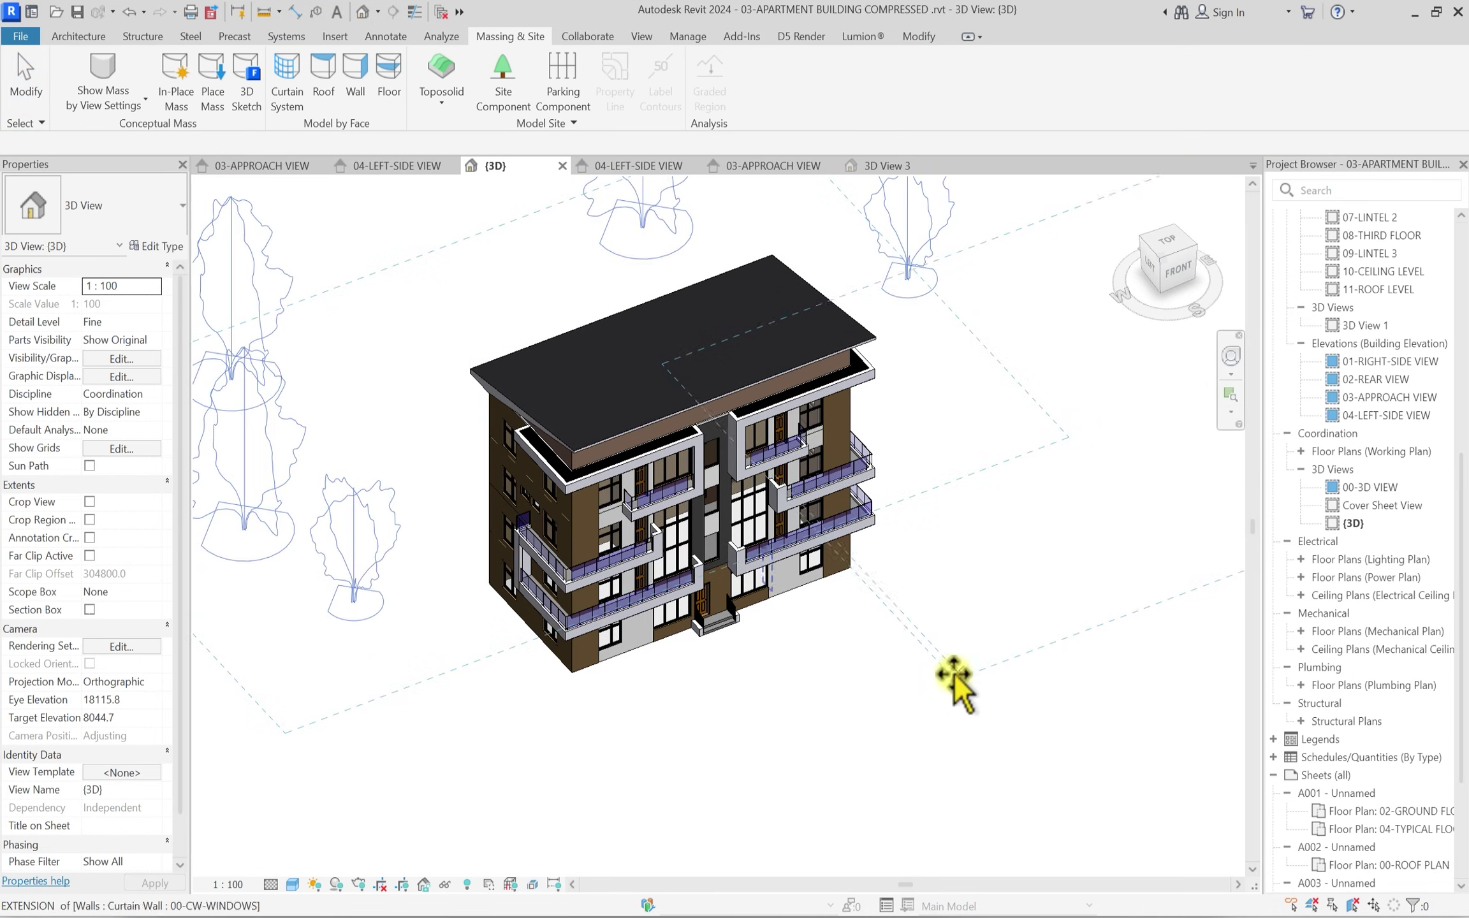
{"action": "left_click", "coordinate": [950, 694]}
{"action": "key", "text": "Escape"}
{"action": "scroll", "coordinate": [832, 584], "scroll_direction": "down", "scroll_amount": 5}
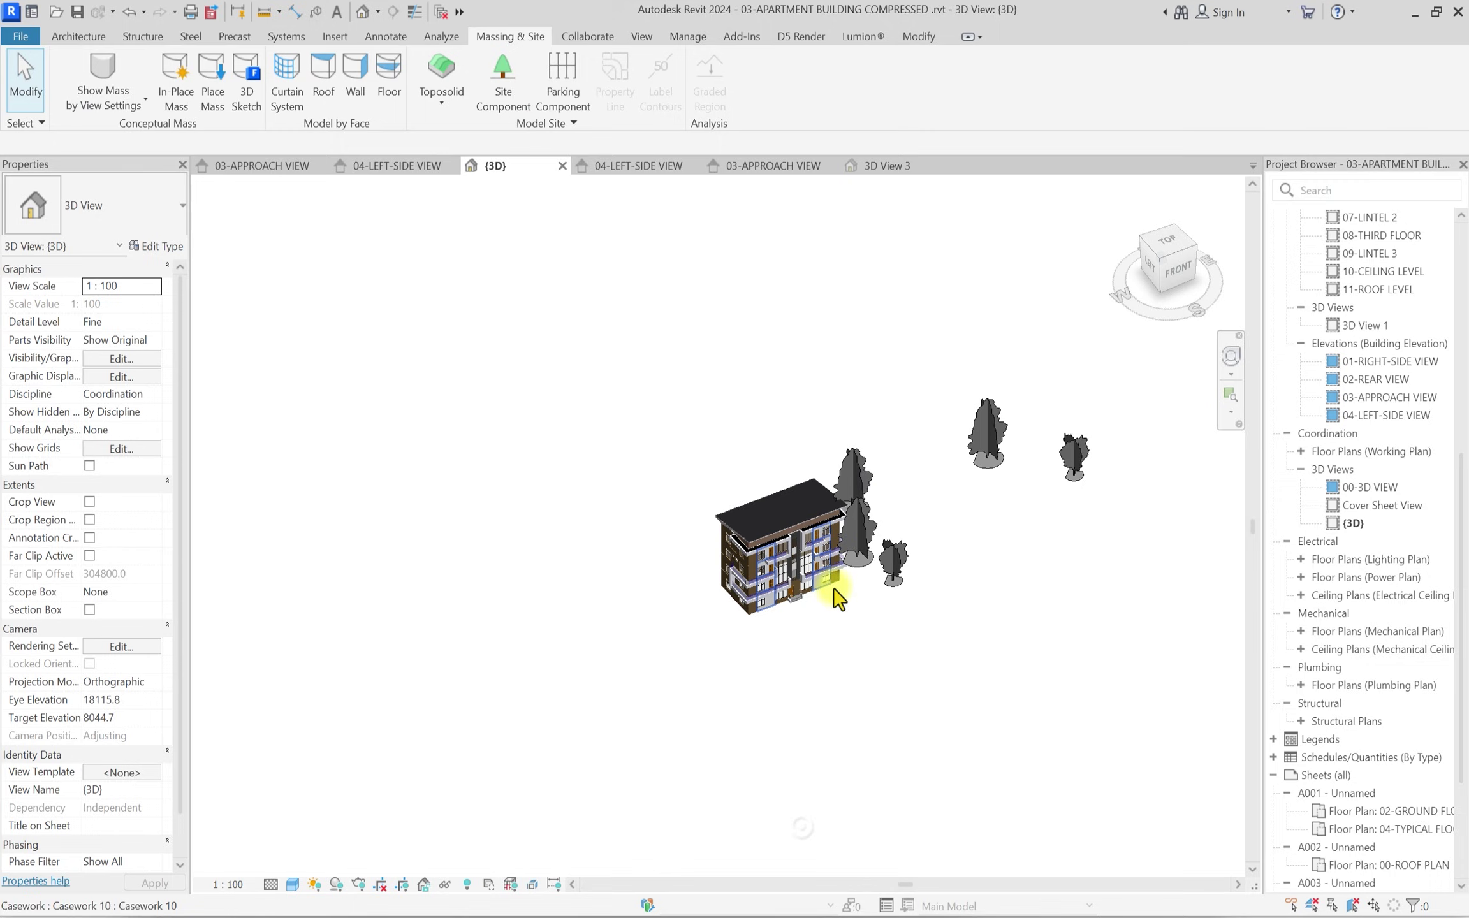
In the top view, move two trees to each rear corner of the building and the fifth beside its front right corner.
{"action": "left_click", "coordinate": [1172, 252]}
{"action": "left_click", "coordinate": [666, 490]}
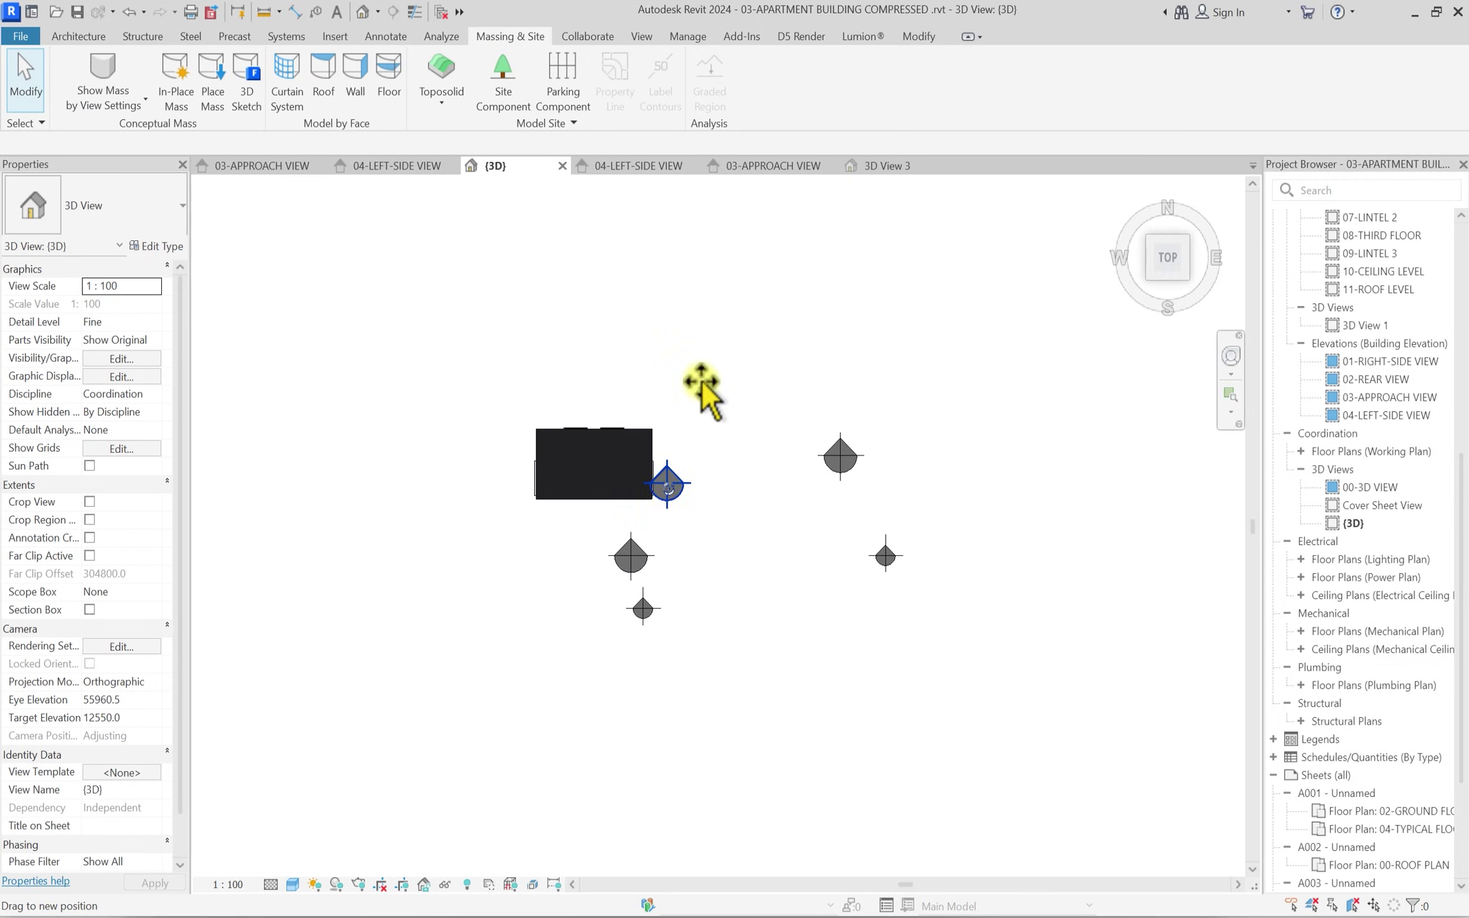
{"action": "left_click_drag", "start_coordinate": [702, 383], "coordinate": [676, 395]}
{"action": "left_click_drag", "start_coordinate": [632, 557], "coordinate": [514, 410]}
{"action": "left_click_drag", "start_coordinate": [642, 607], "coordinate": [515, 384]}
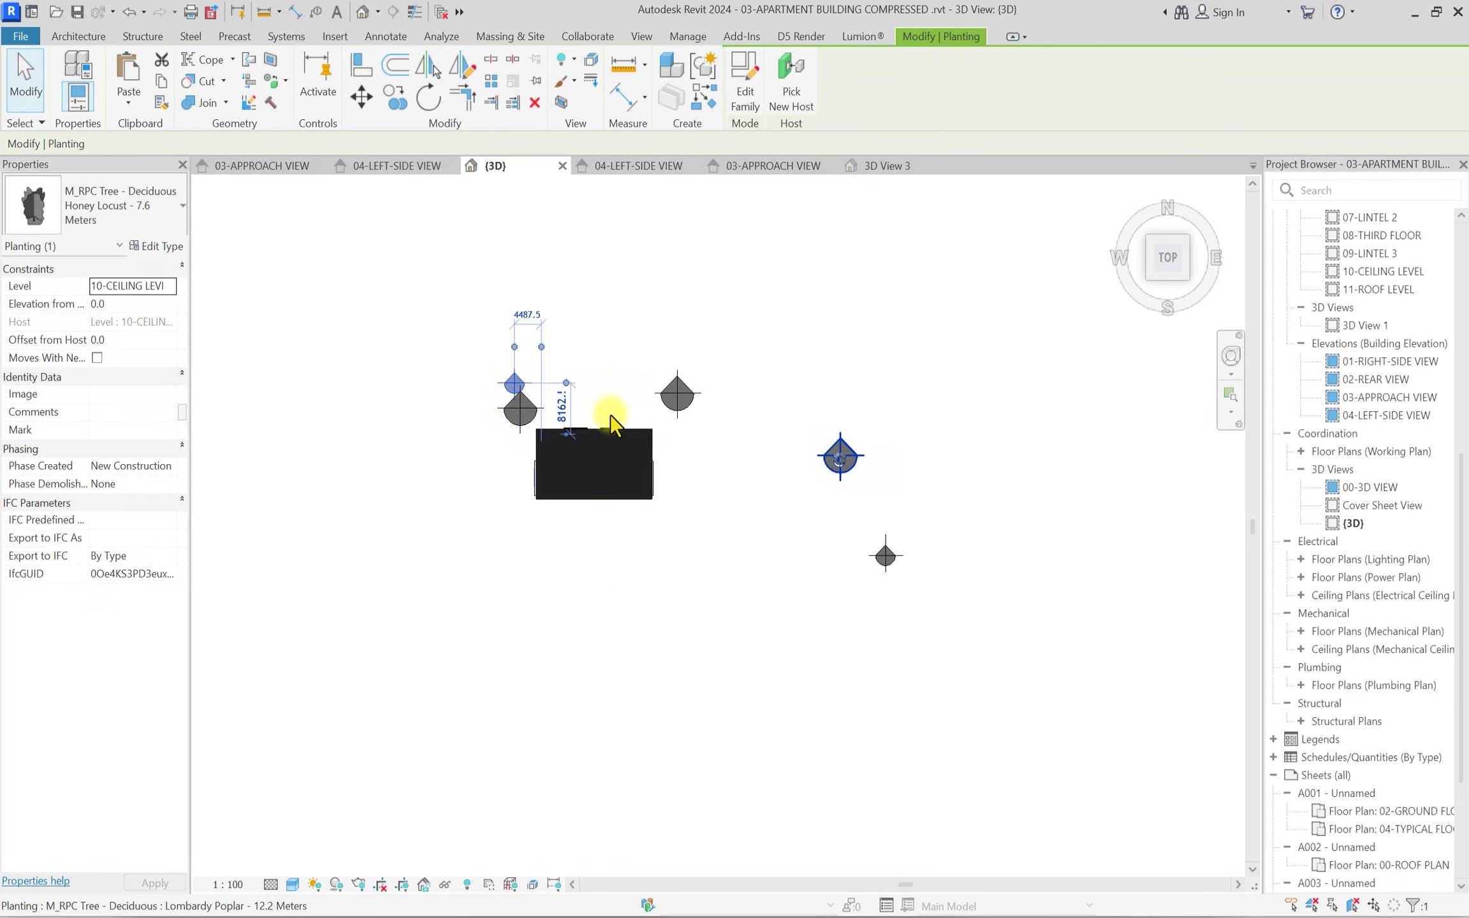
{"action": "left_click_drag", "start_coordinate": [840, 457], "coordinate": [646, 405]}
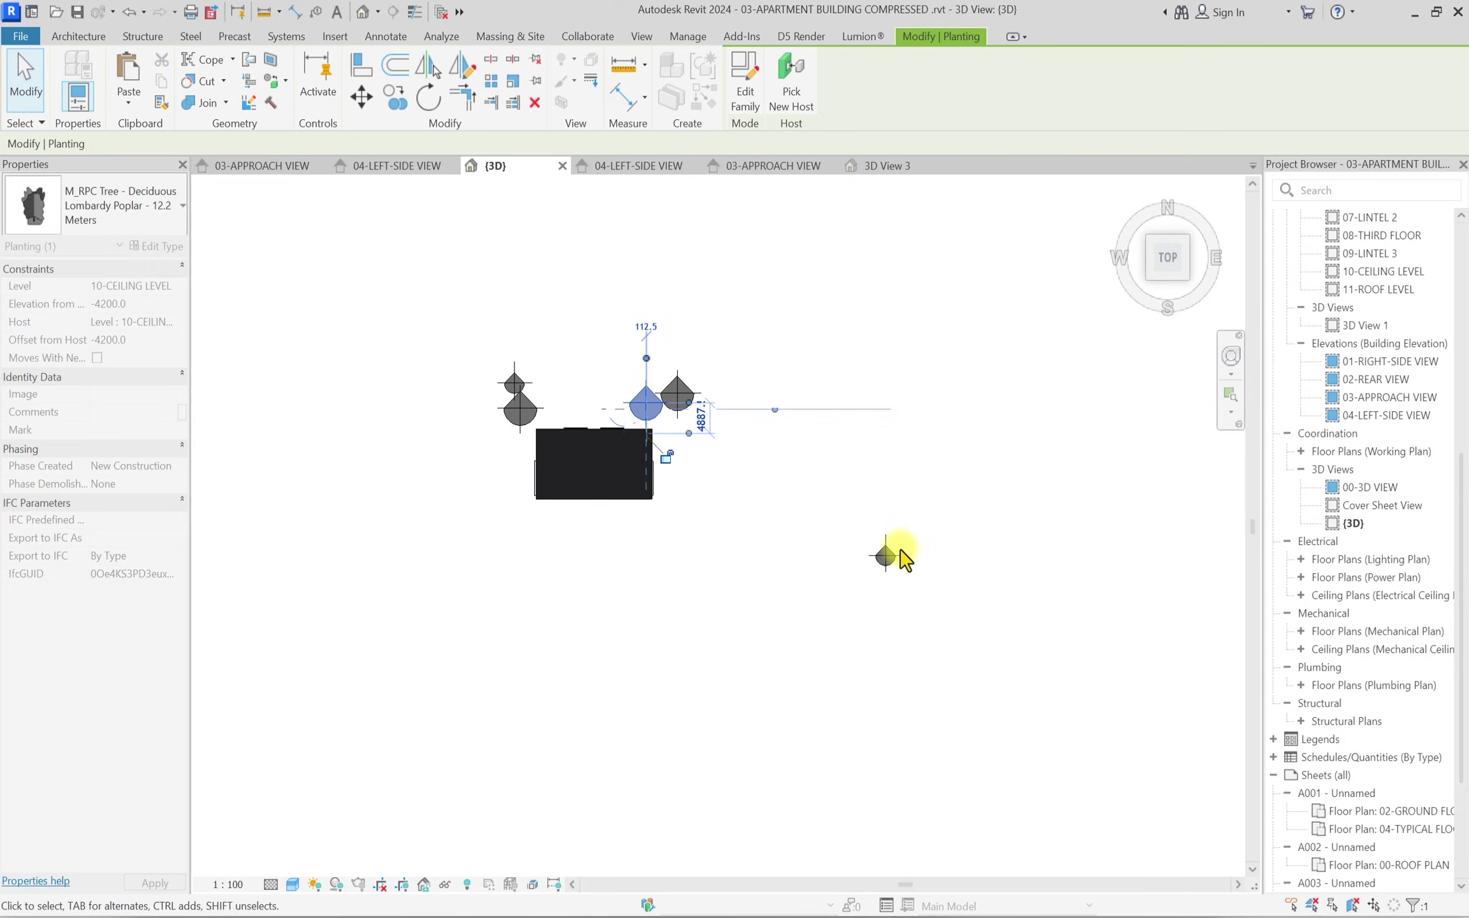
{"action": "left_click_drag", "start_coordinate": [886, 556], "coordinate": [674, 496]}
{"action": "left_click", "coordinate": [764, 459]}
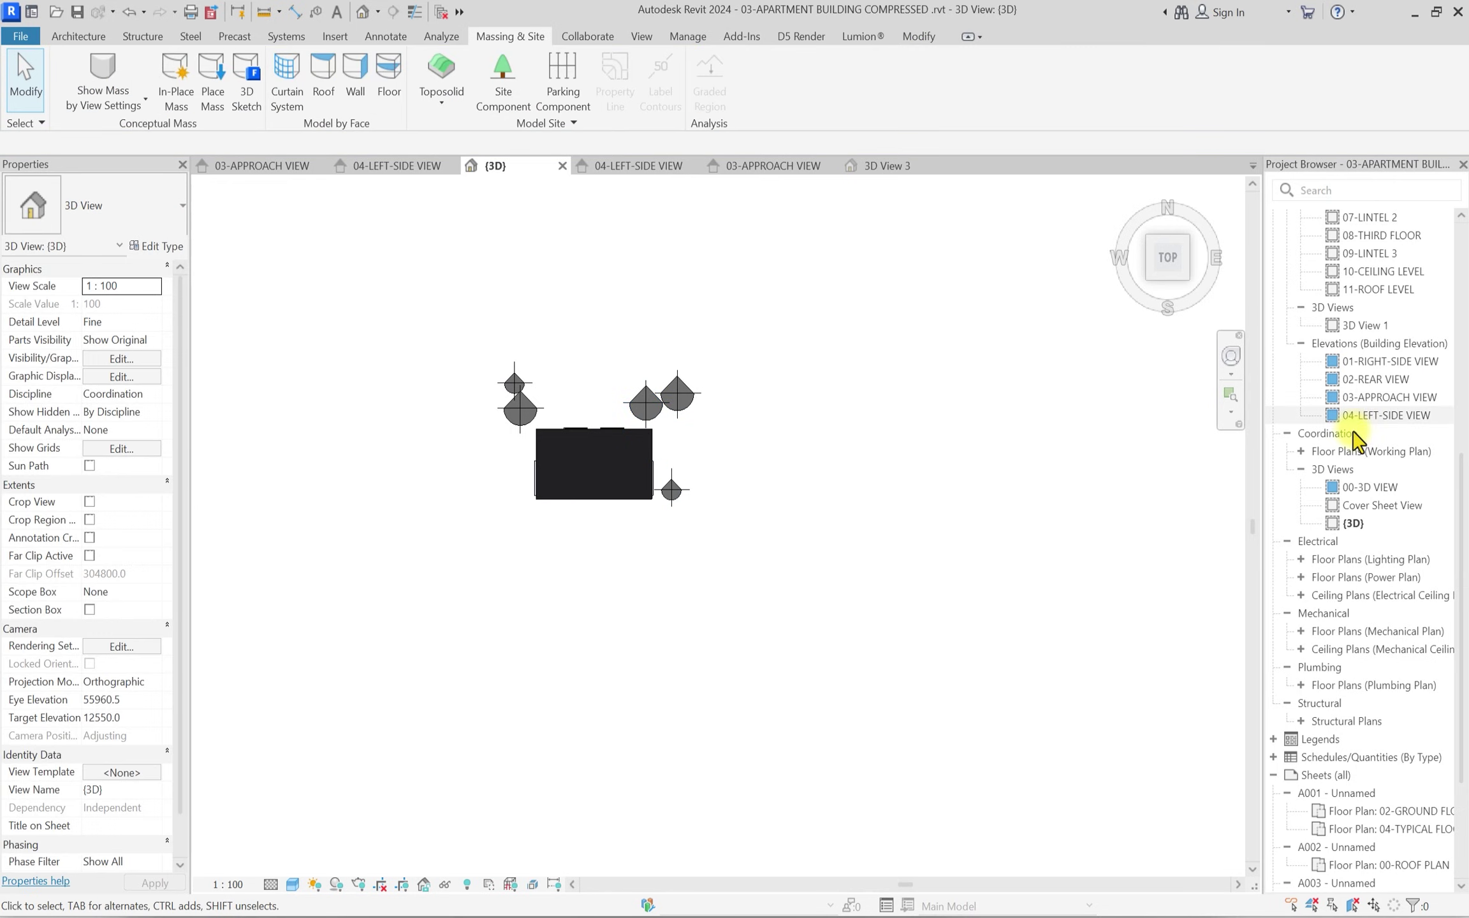
In the 03-APPROACH VIEW elevation, set the level of all five trees to 01-NGL.
{"action": "double_click", "coordinate": [1385, 399]}
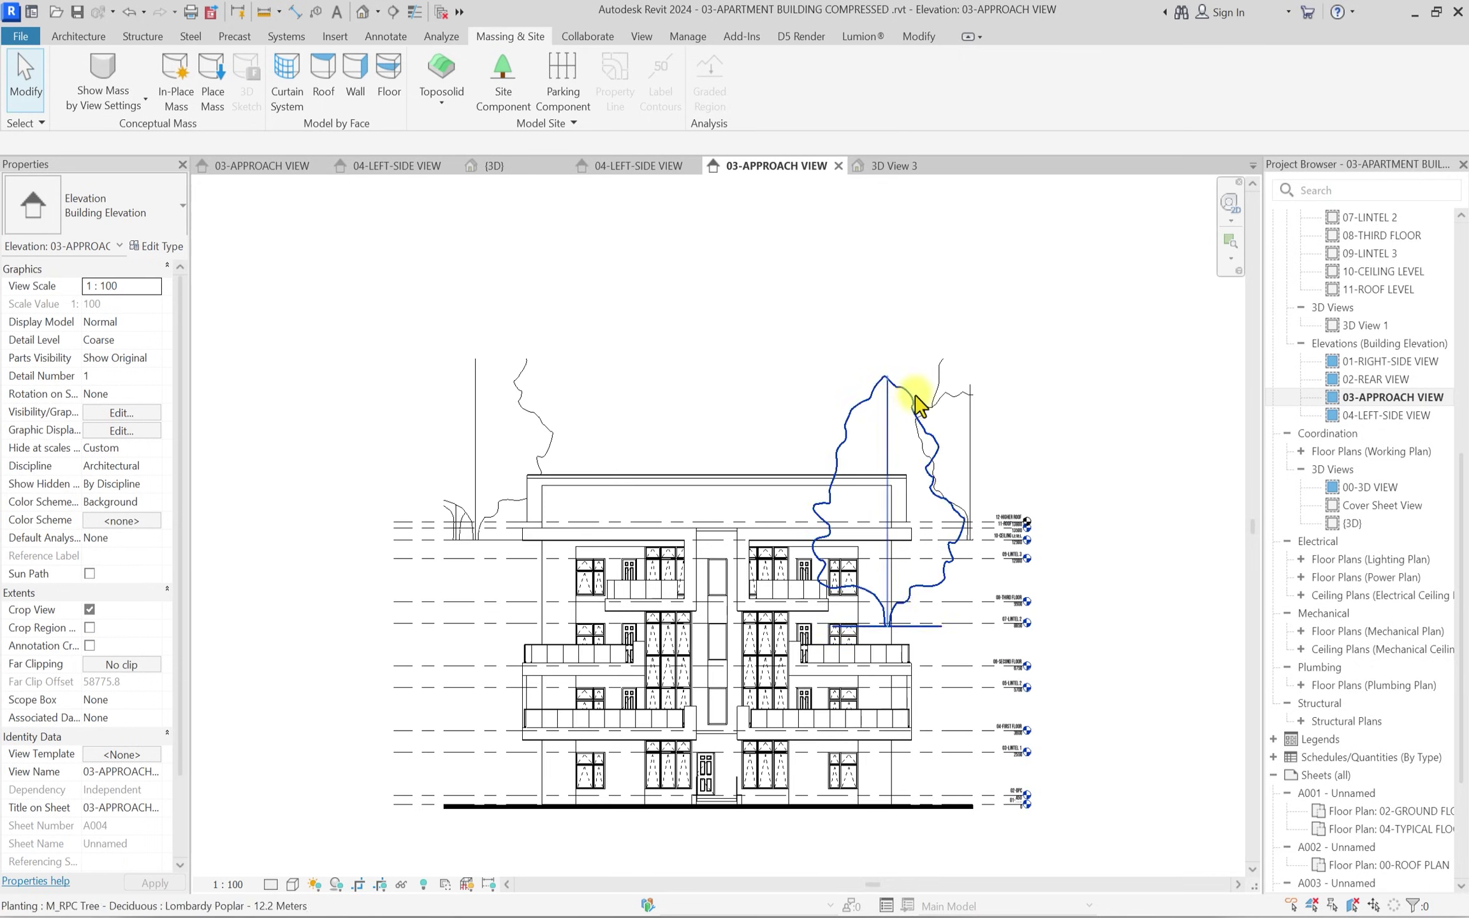
{"action": "left_click_drag", "start_coordinate": [1056, 381], "coordinate": [382, 412]}
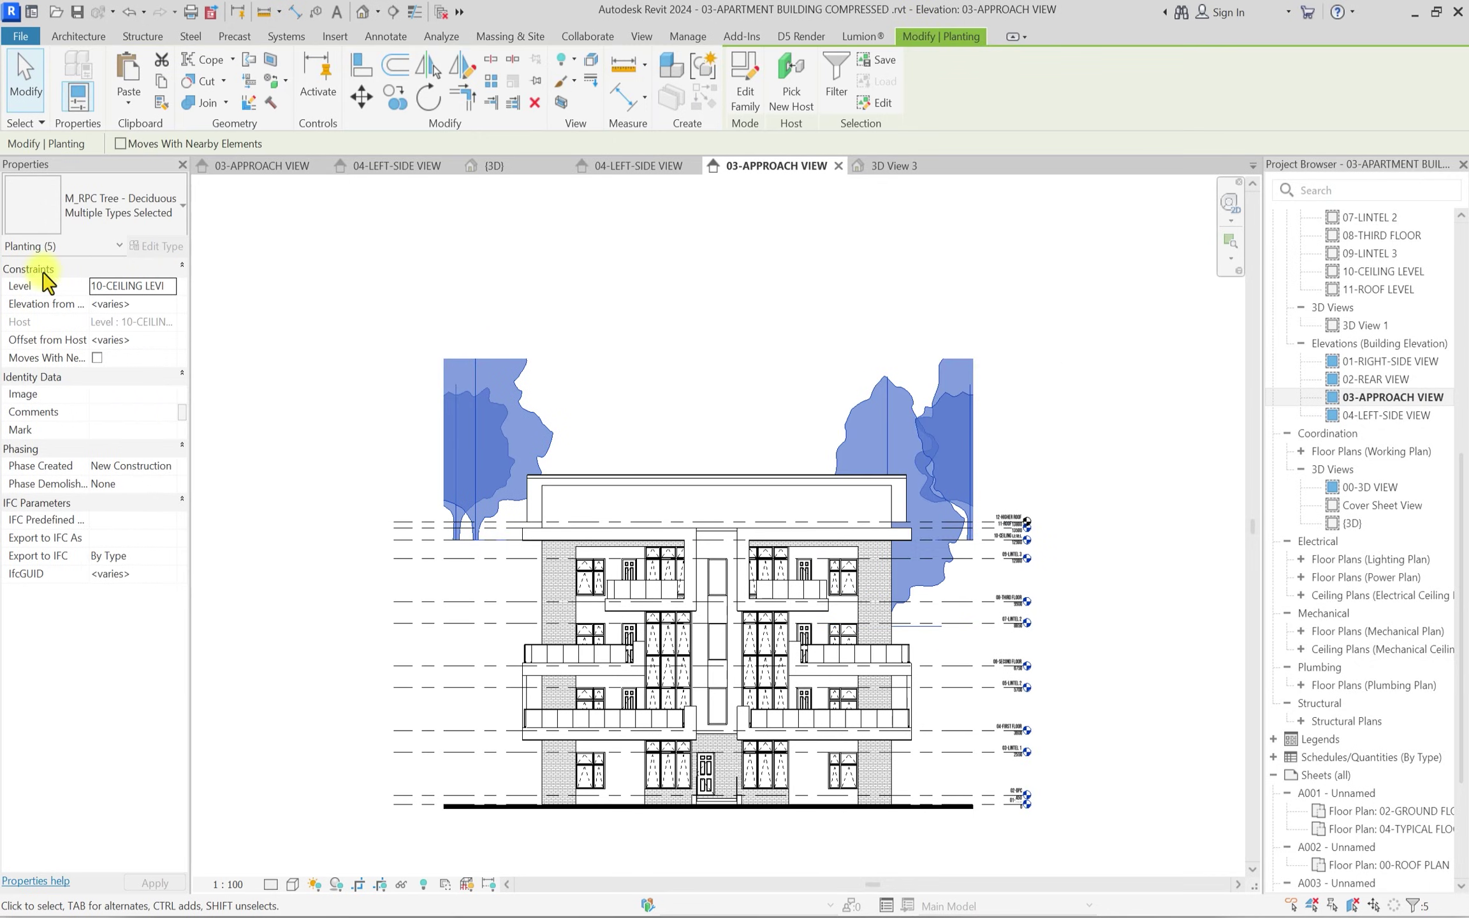
{"action": "left_click", "coordinate": [169, 287]}
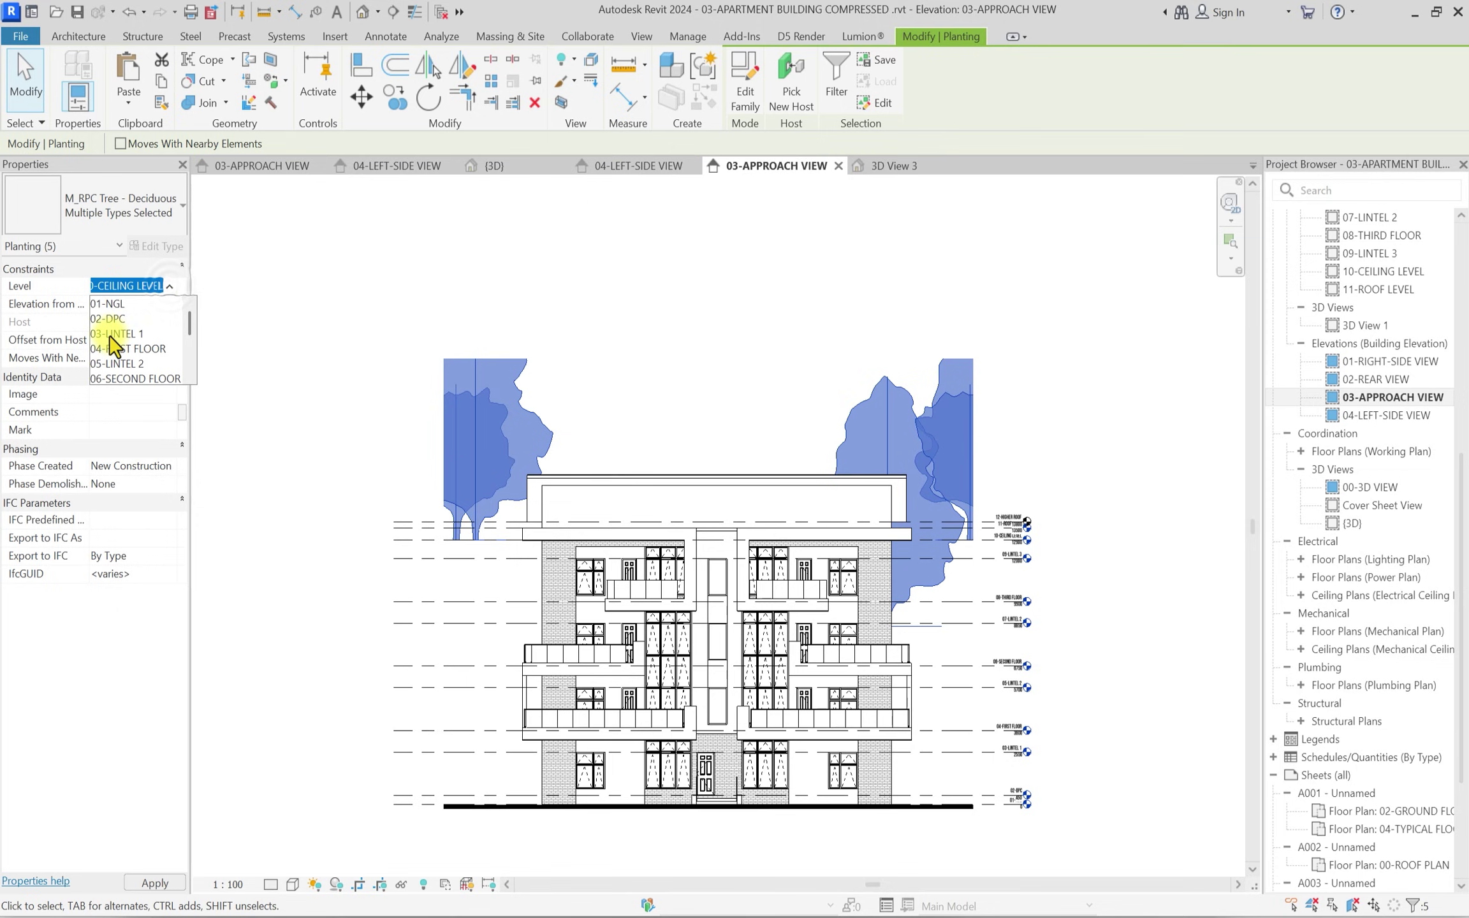
{"action": "left_click", "coordinate": [131, 305]}
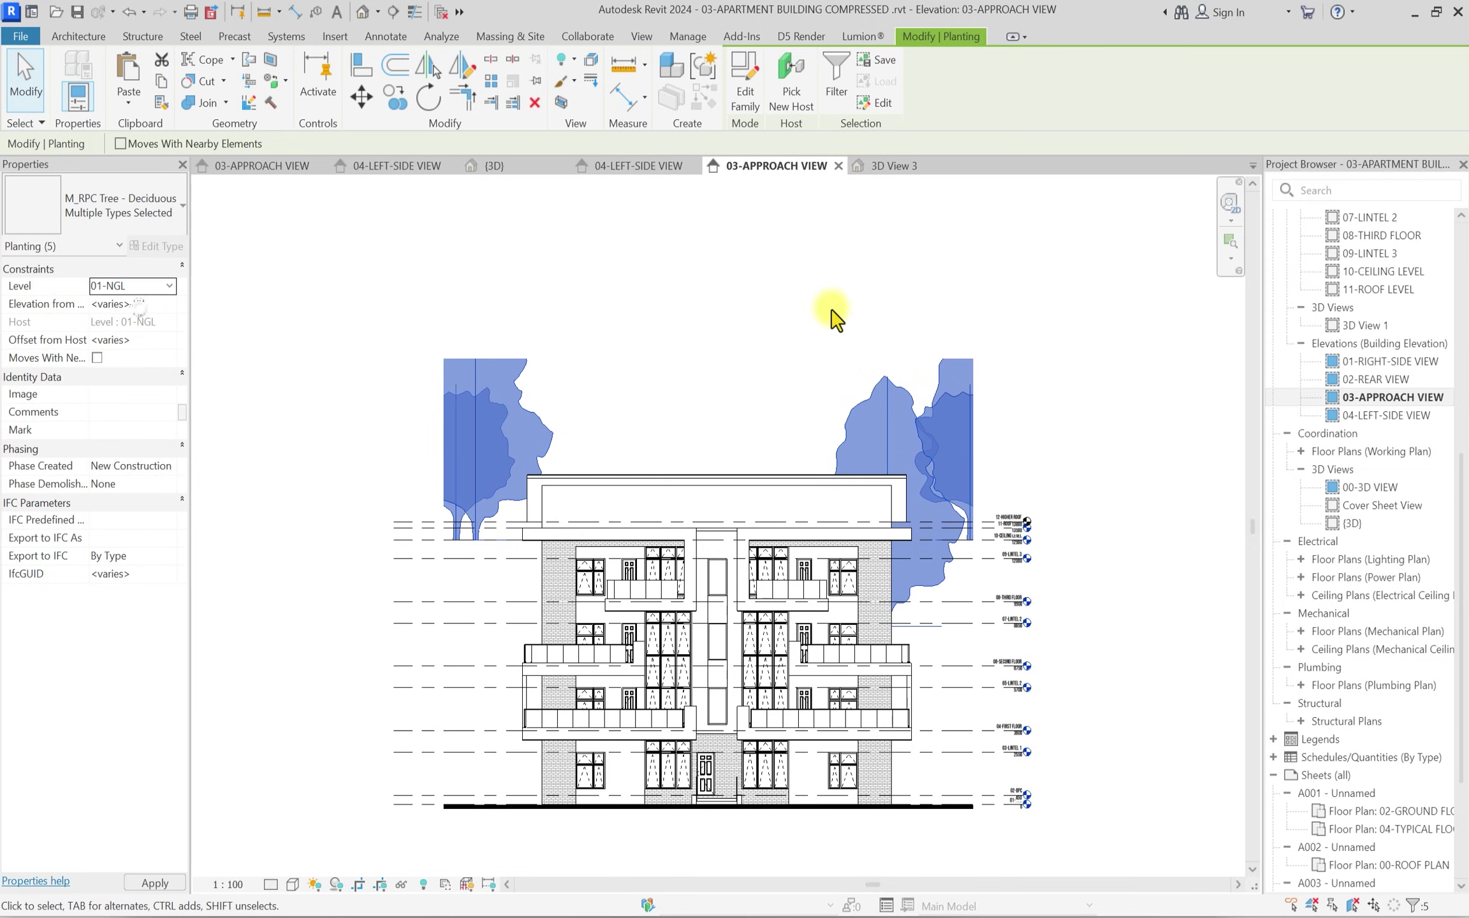
{"action": "scroll", "coordinate": [977, 583], "scroll_direction": "down", "scroll_amount": 2}
{"action": "left_click", "coordinate": [827, 633]}
Set the elevation from level to 0 for the Lombardy Poplar that extends below the ground line.
{"action": "scroll", "coordinate": [826, 633], "scroll_direction": "up", "scroll_amount": 5}
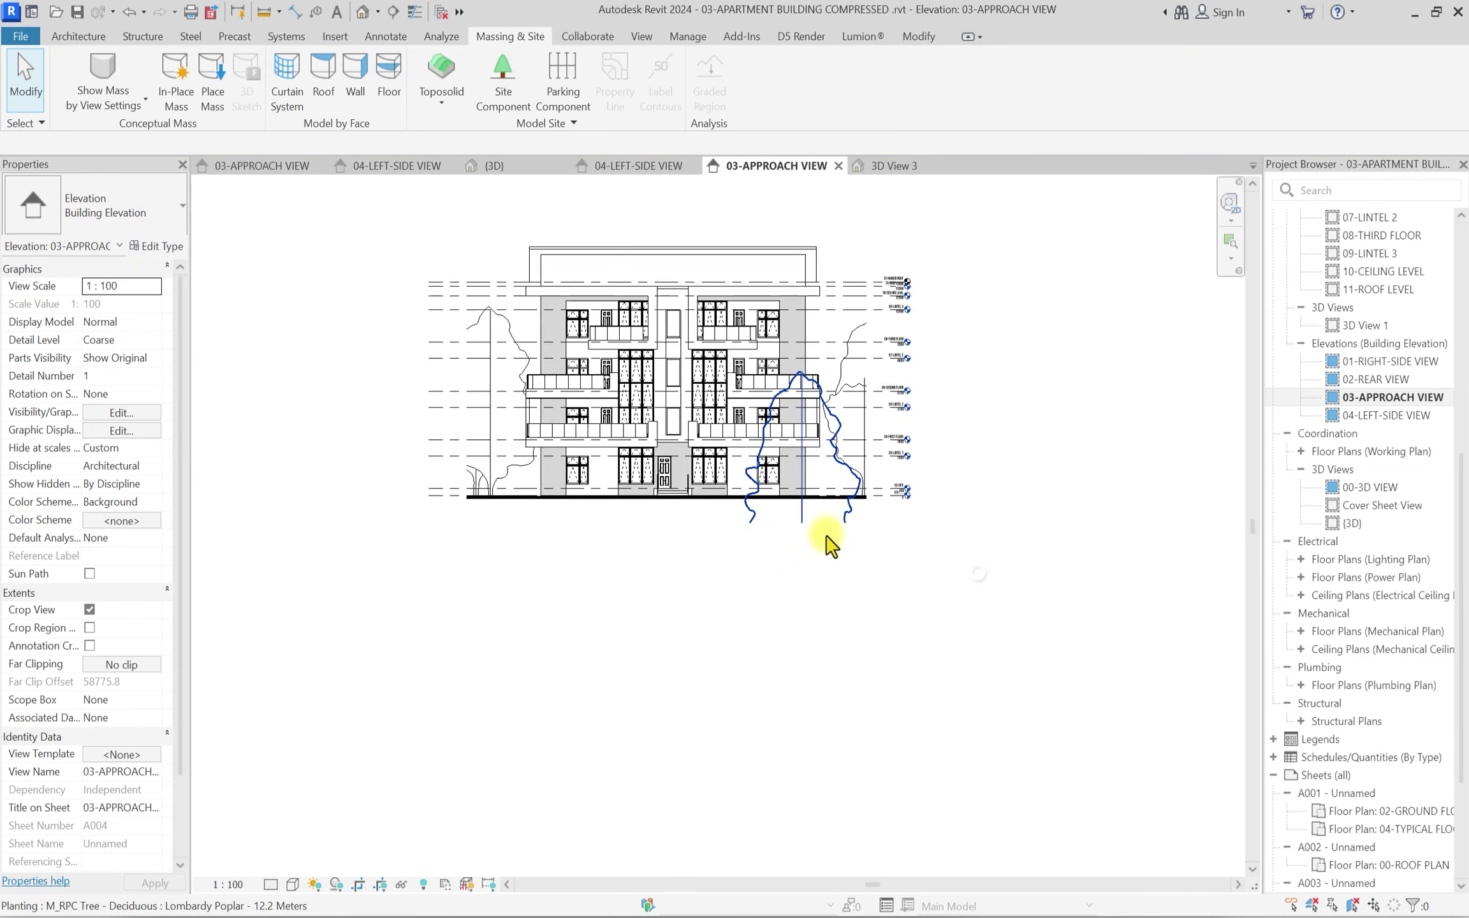
{"action": "left_click", "coordinate": [791, 504]}
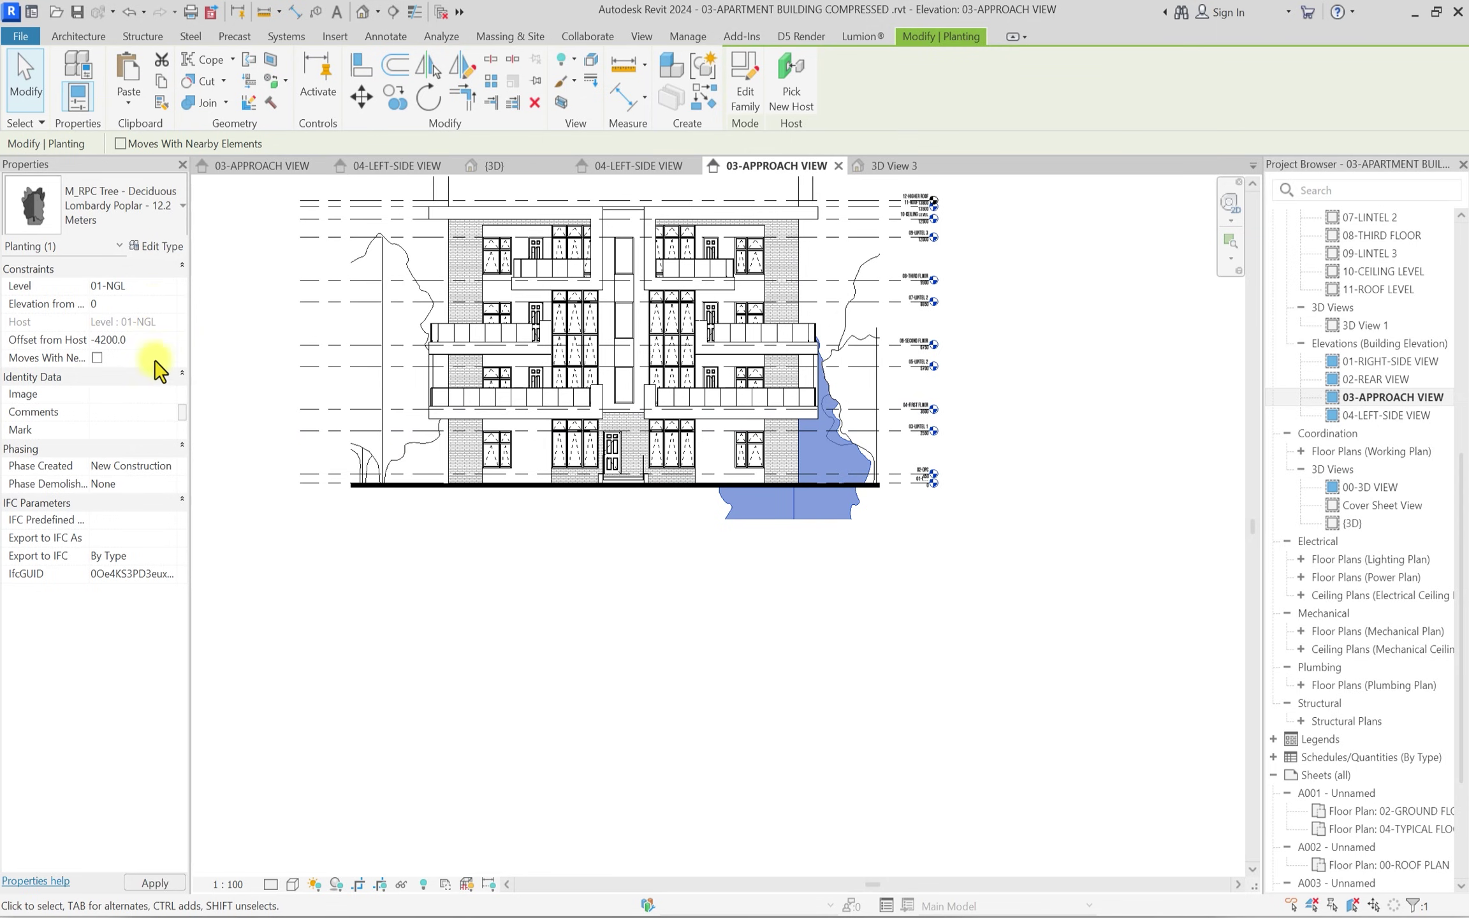
{"action": "left_click", "coordinate": [878, 594]}
{"action": "scroll", "coordinate": [855, 638], "scroll_direction": "down", "scroll_amount": 2}
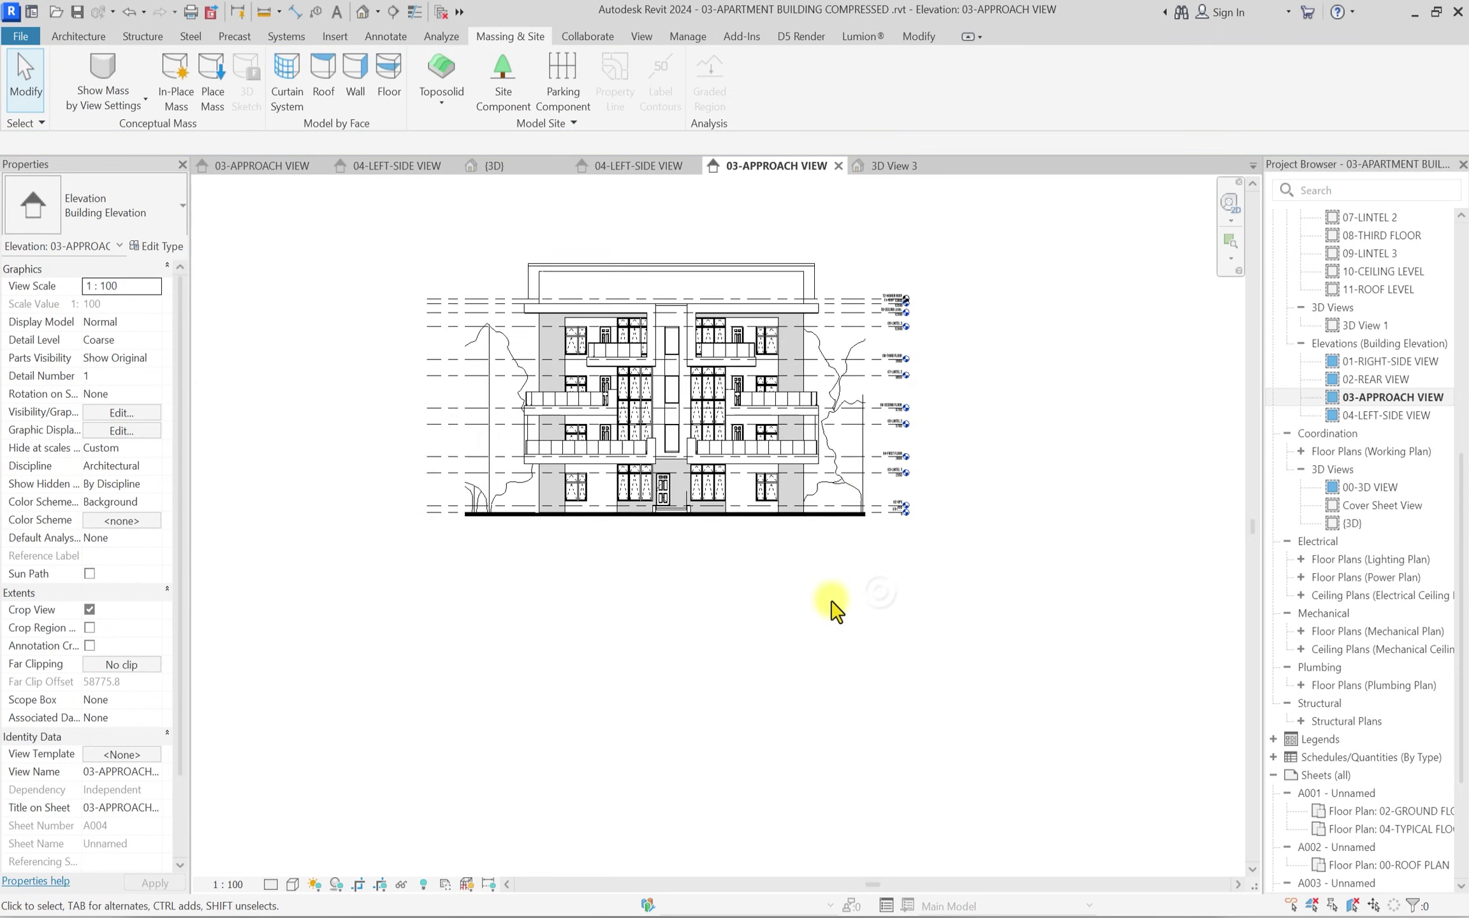
Hide the whole Levels category in the approach elevation, starting from the 12-HIGHER ROOF level line.
{"action": "middle_click_drag", "start_coordinate": [682, 672], "coordinate": [469, 449]}
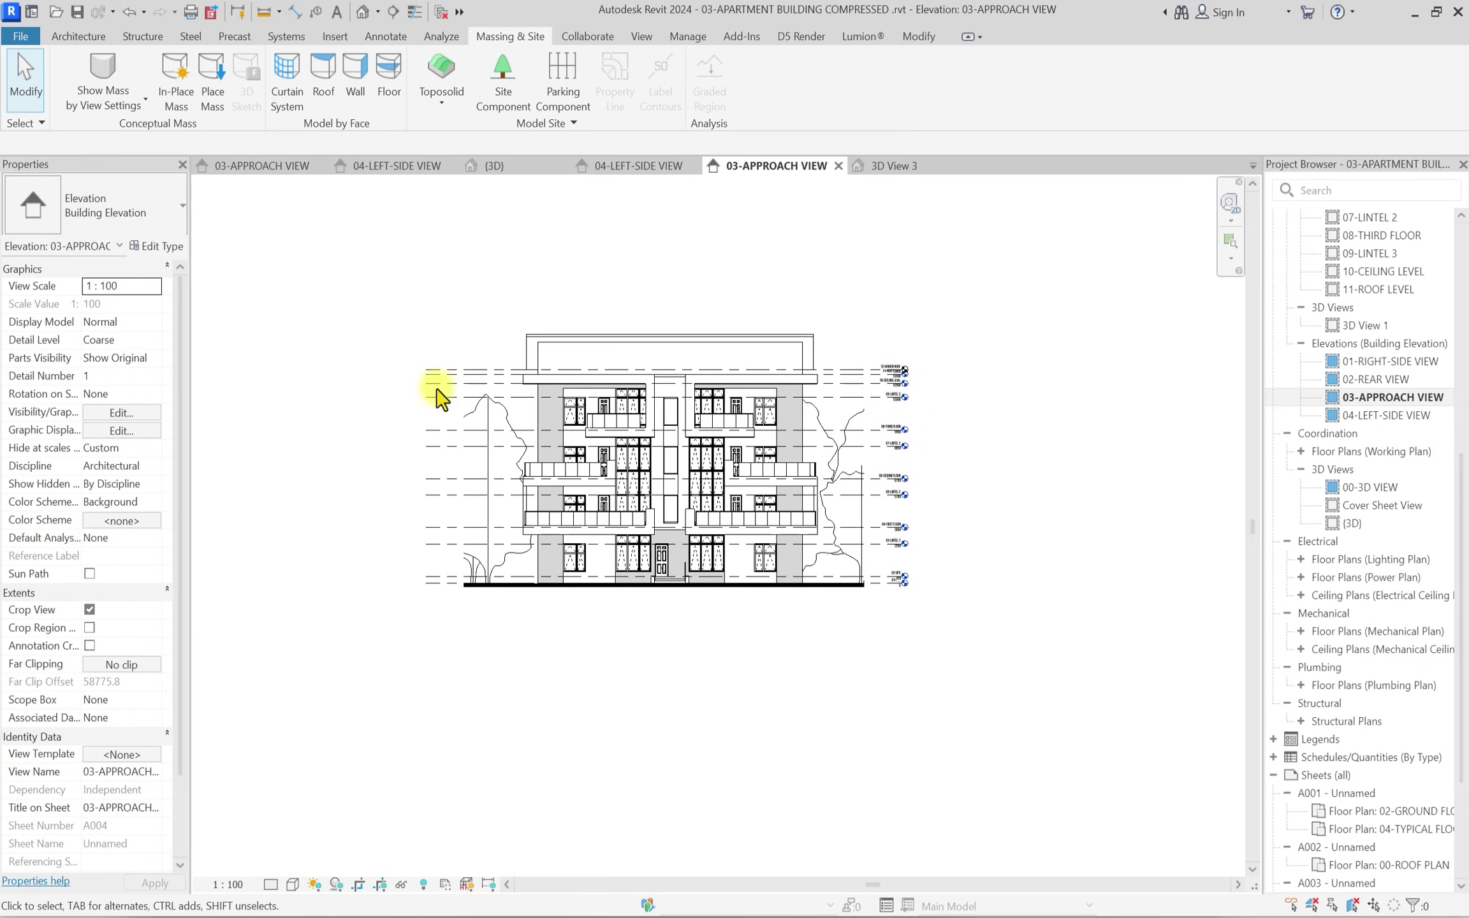
{"action": "scroll", "coordinate": [446, 358], "scroll_direction": "up", "scroll_amount": 3}
{"action": "scroll", "coordinate": [504, 357], "scroll_direction": "down", "scroll_amount": 2}
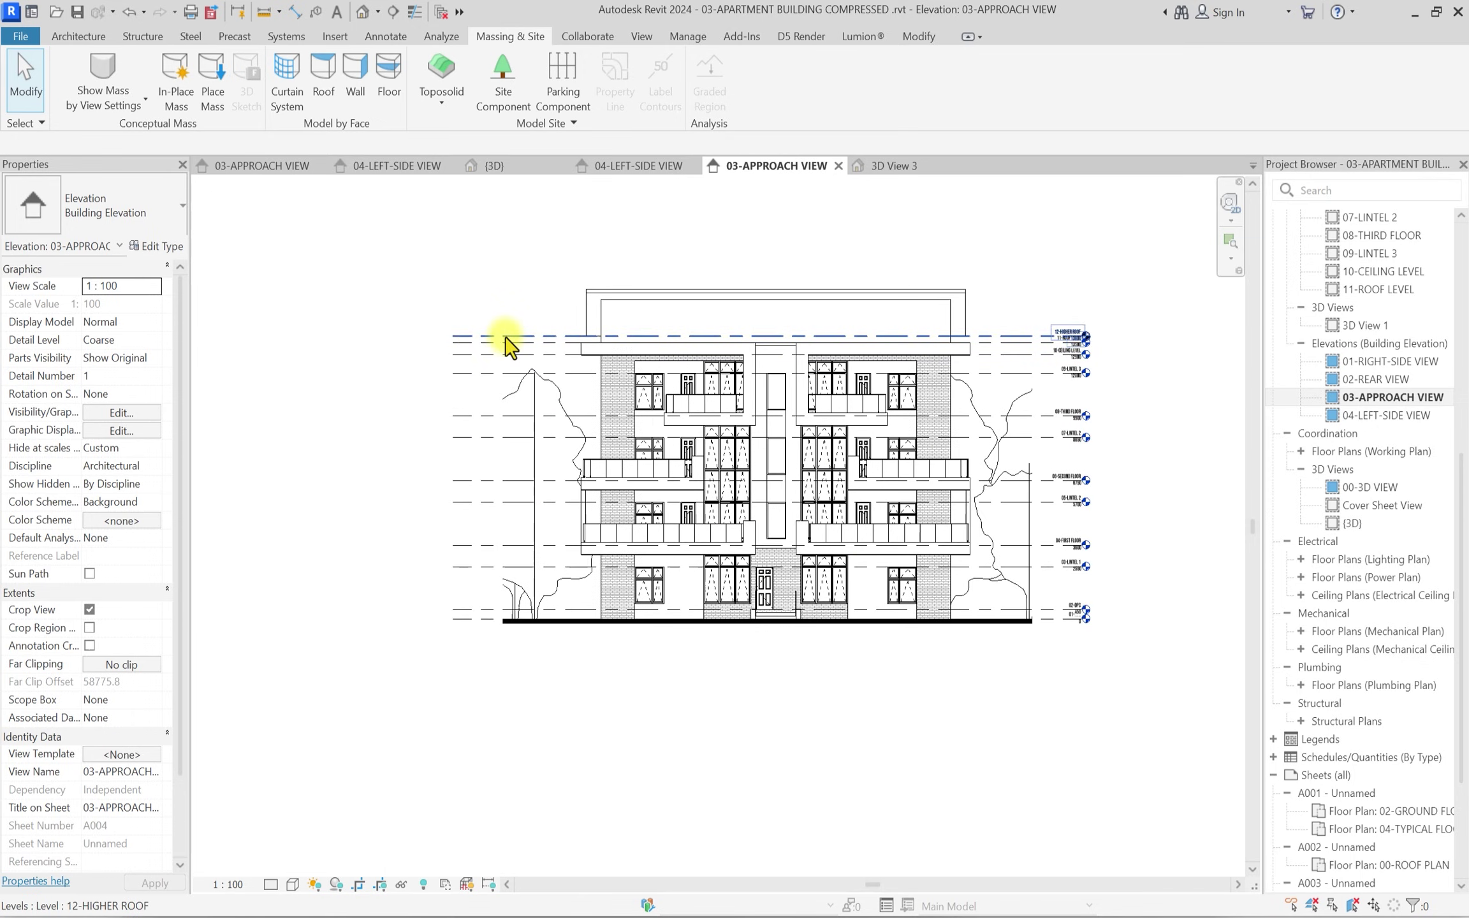
{"action": "left_click", "coordinate": [508, 334]}
{"action": "middle_click_drag", "start_coordinate": [508, 344], "coordinate": [318, 269]}
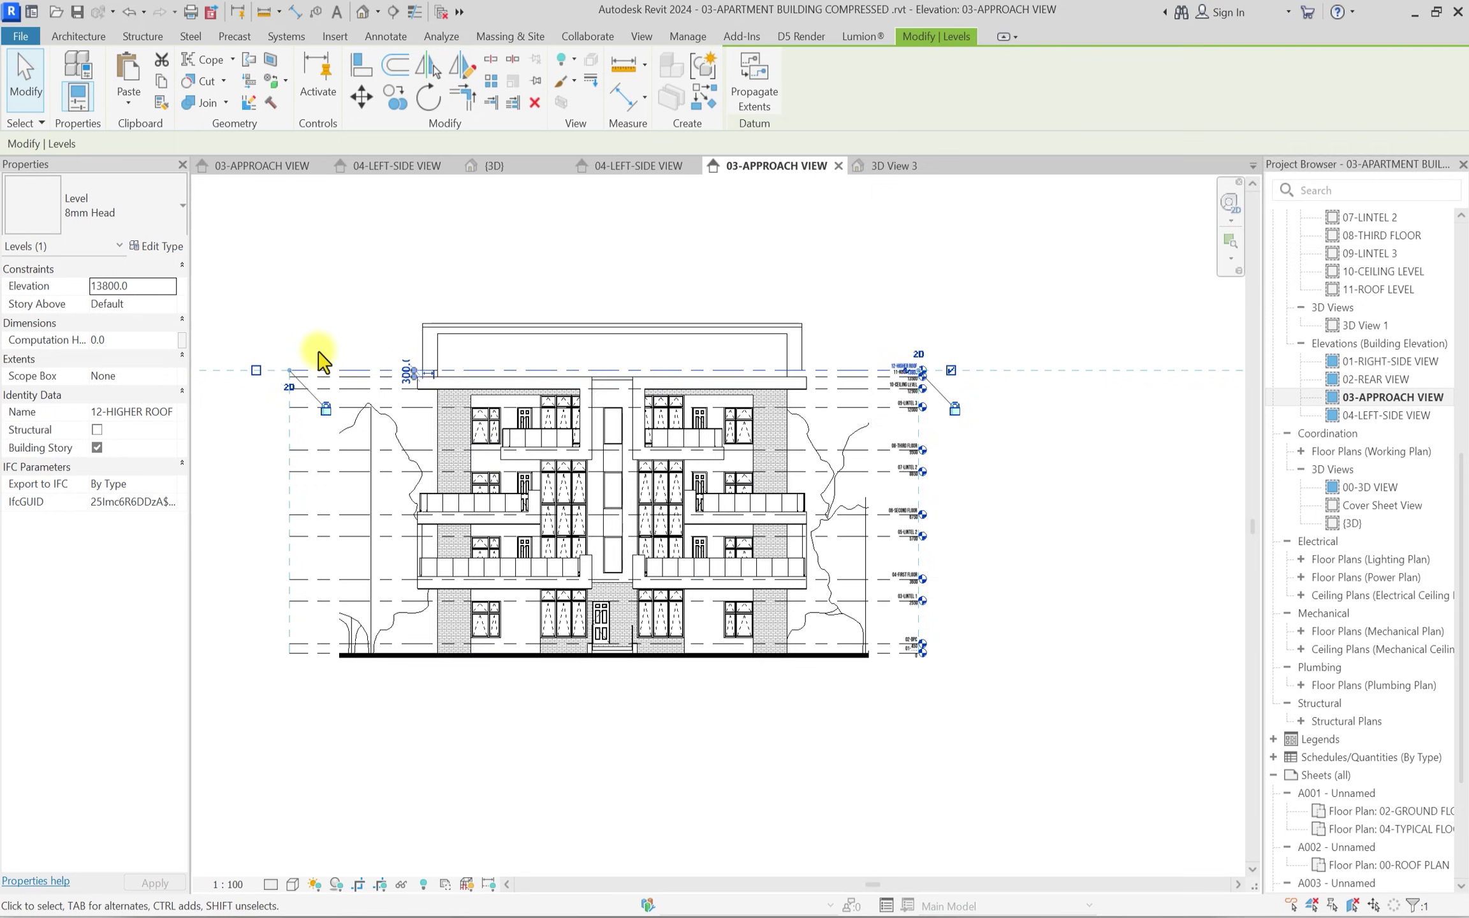
{"action": "scroll", "coordinate": [403, 387], "scroll_direction": "up", "scroll_amount": 3}
{"action": "right_click", "coordinate": [402, 387]}
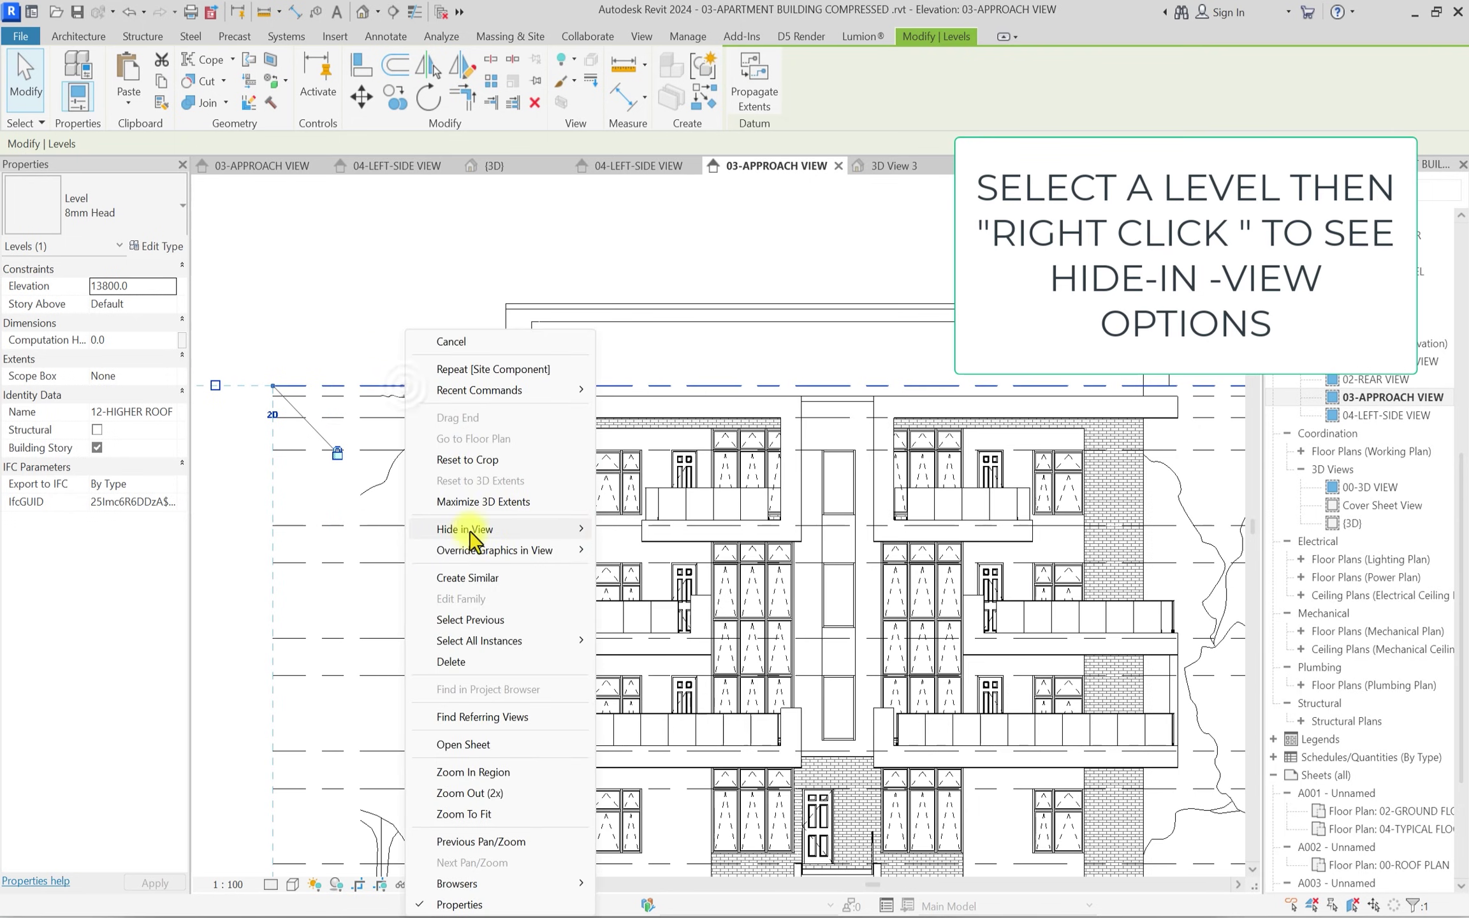
{"action": "mouse_move", "coordinate": [475, 534]}
{"action": "left_click", "coordinate": [646, 551]}
{"action": "middle_click_drag", "start_coordinate": [665, 555], "coordinate": [656, 328]}
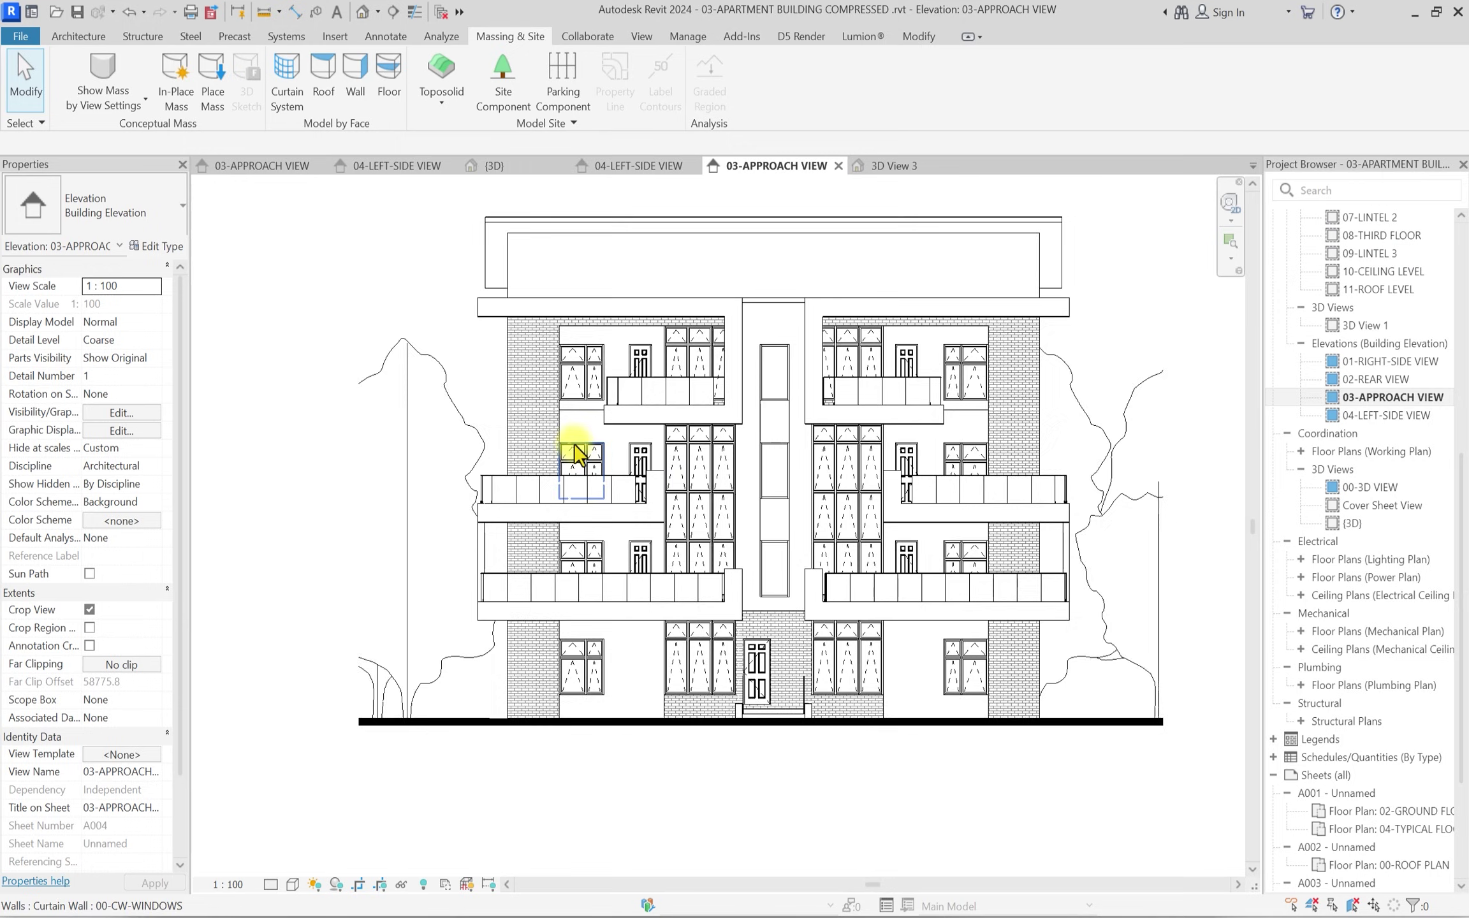
{"action": "scroll", "coordinate": [616, 637], "scroll_direction": "up", "scroll_amount": 4}
{"action": "scroll", "coordinate": [701, 631], "scroll_direction": "down", "scroll_amount": 3}
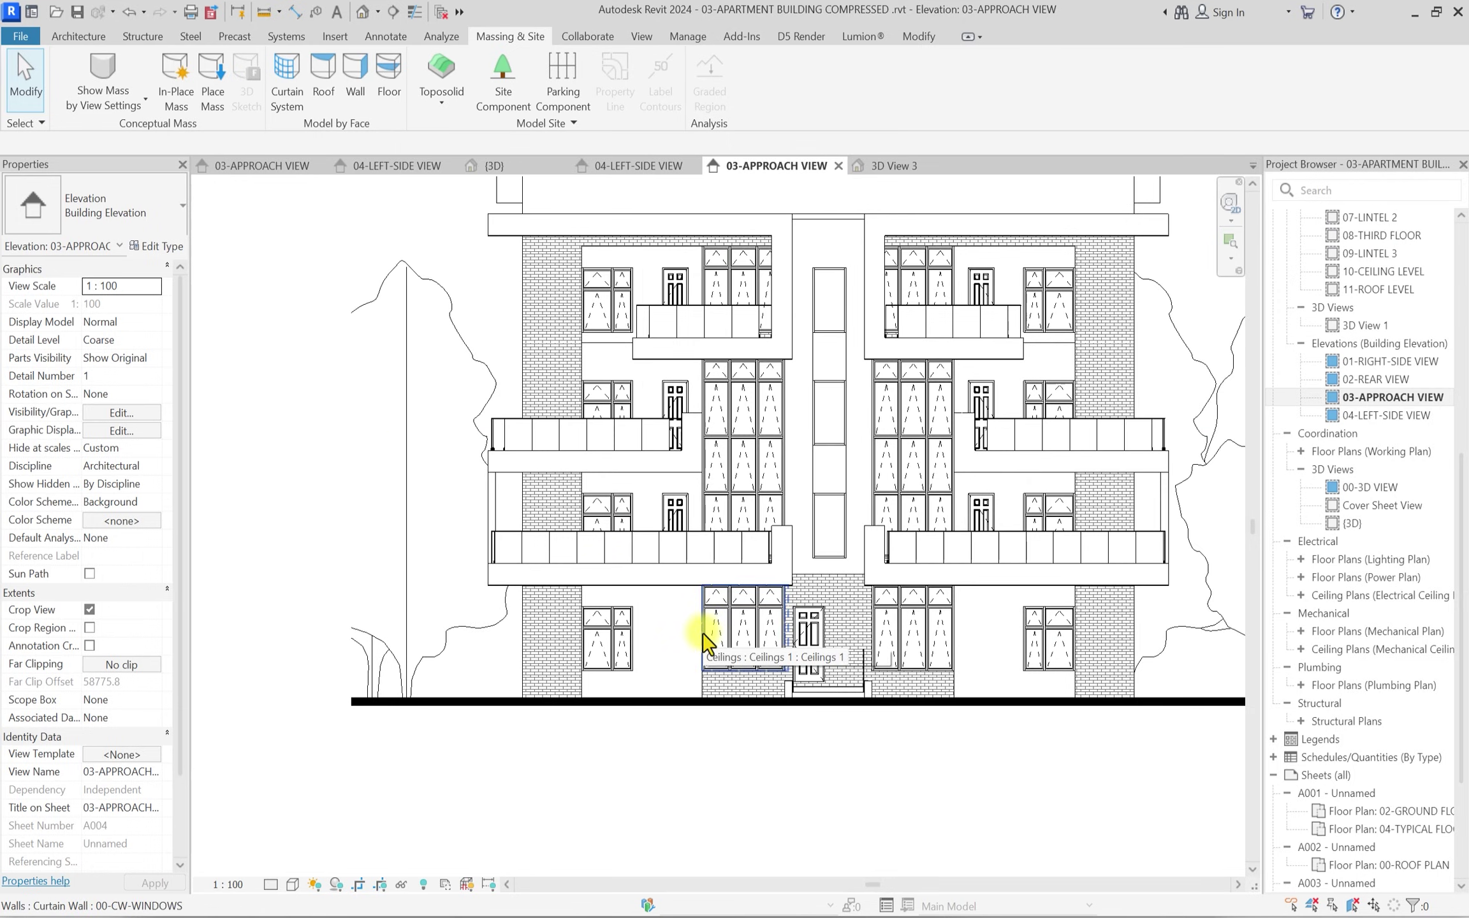
Inspect the approach elevation's line drawing up close, covering the entrance, balconies, windows and side trees.
{"action": "scroll", "coordinate": [829, 542], "scroll_direction": "up", "scroll_amount": 4}
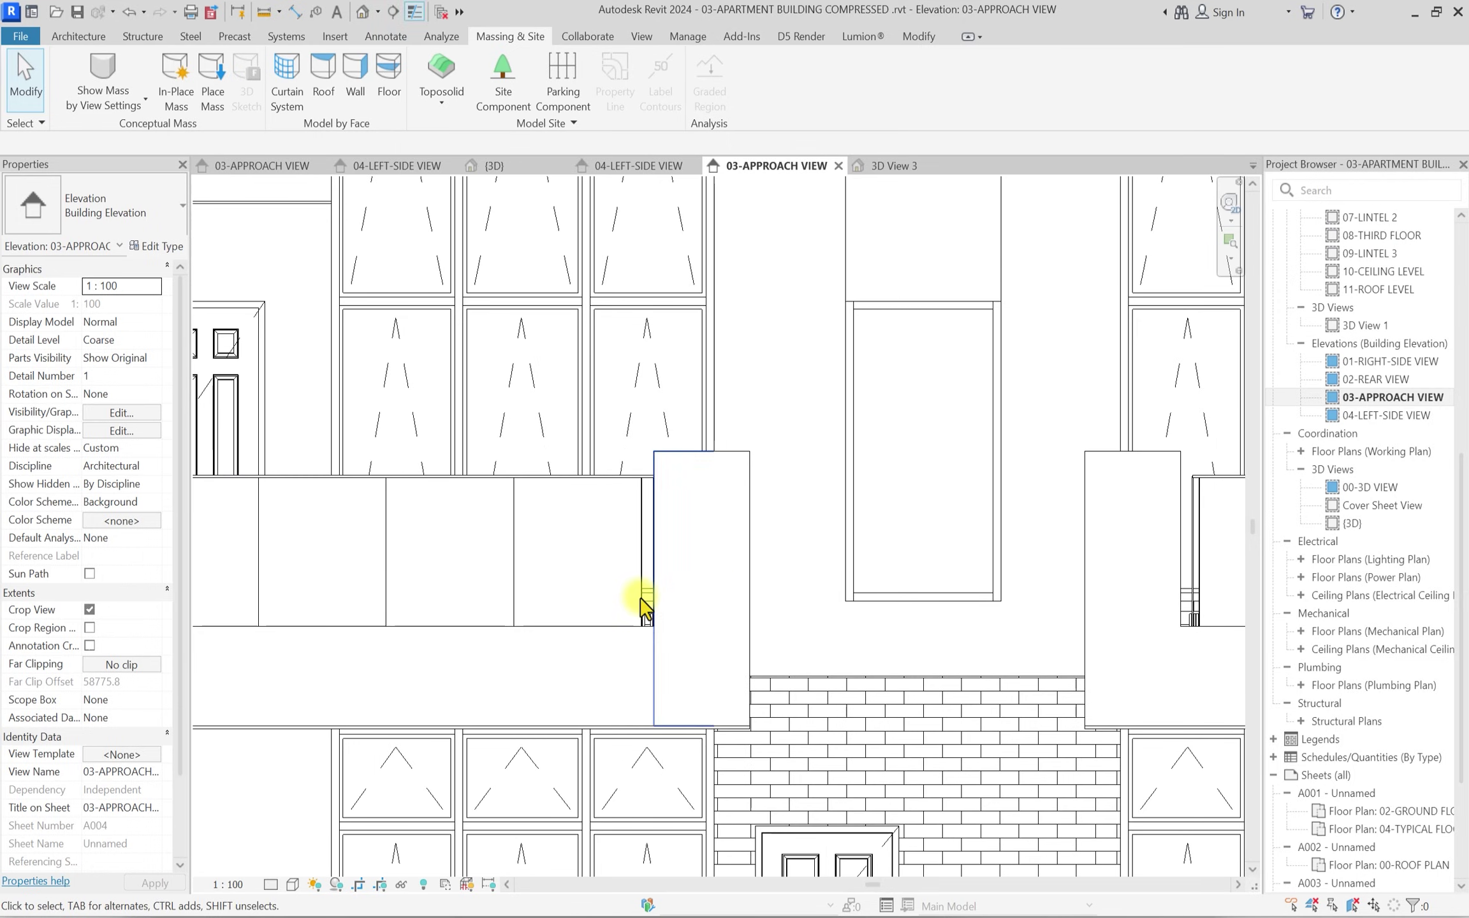
{"action": "scroll", "coordinate": [725, 517], "scroll_direction": "up", "scroll_amount": 2}
{"action": "scroll", "coordinate": [610, 395], "scroll_direction": "down", "scroll_amount": 5}
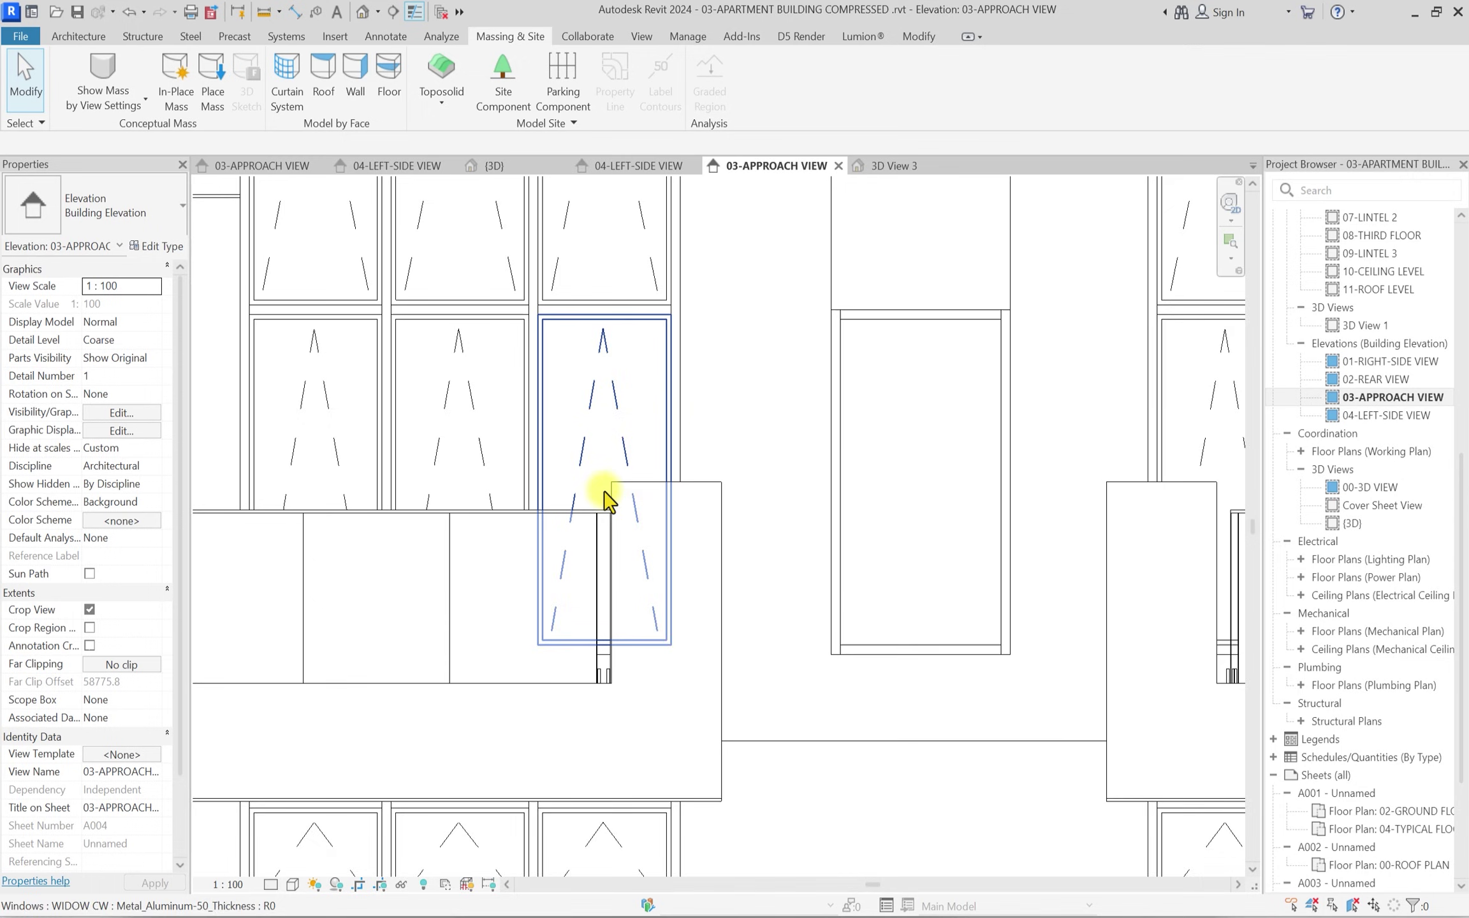
{"action": "scroll", "coordinate": [656, 367], "scroll_direction": "down", "scroll_amount": 3}
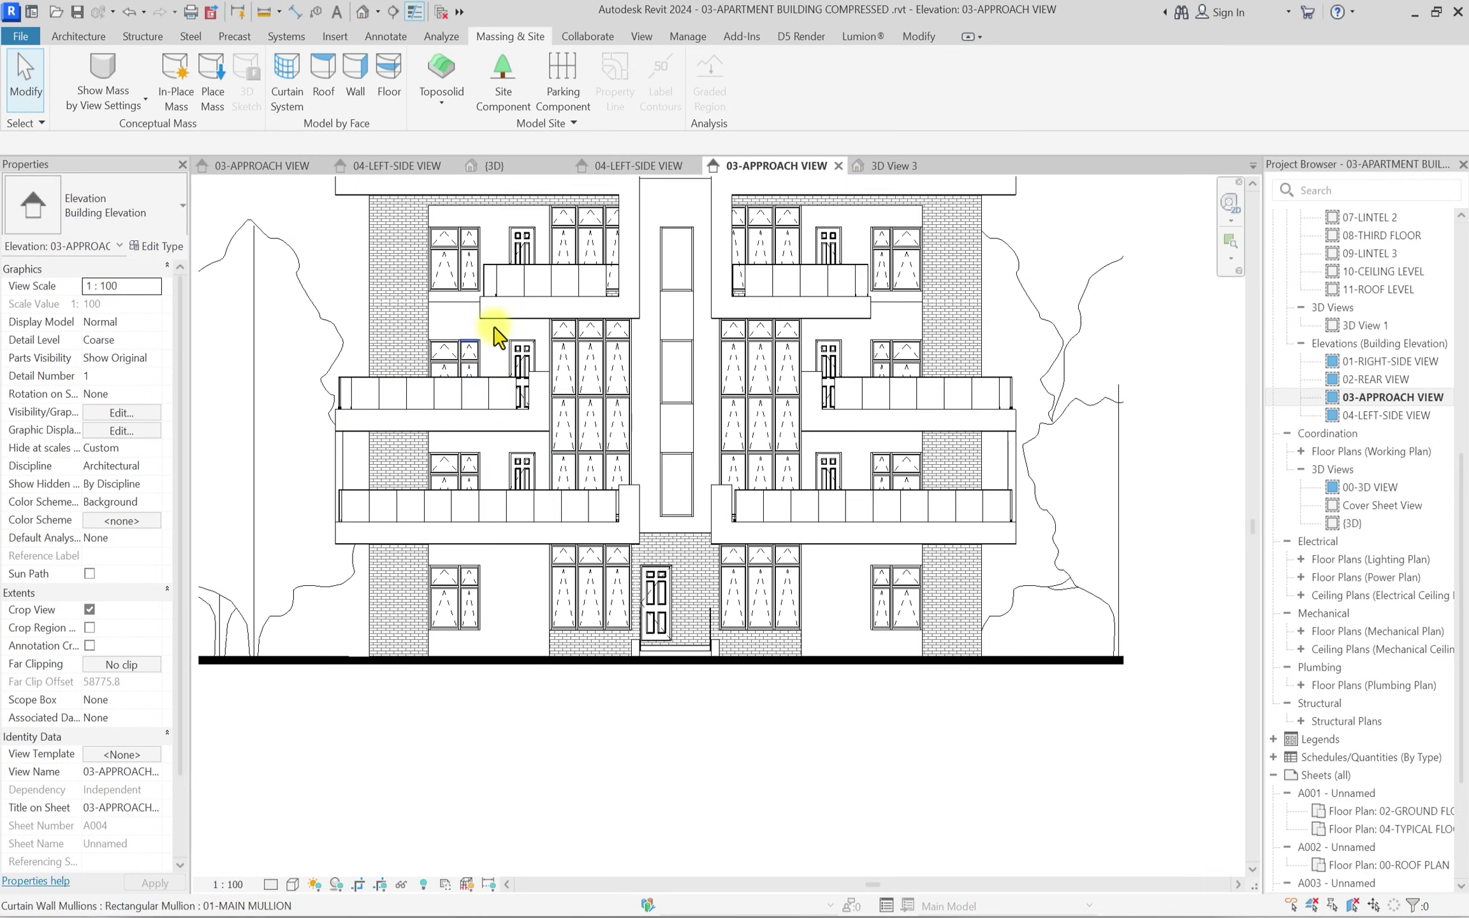
{"action": "middle_click_drag", "start_coordinate": [606, 463], "coordinate": [633, 497]}
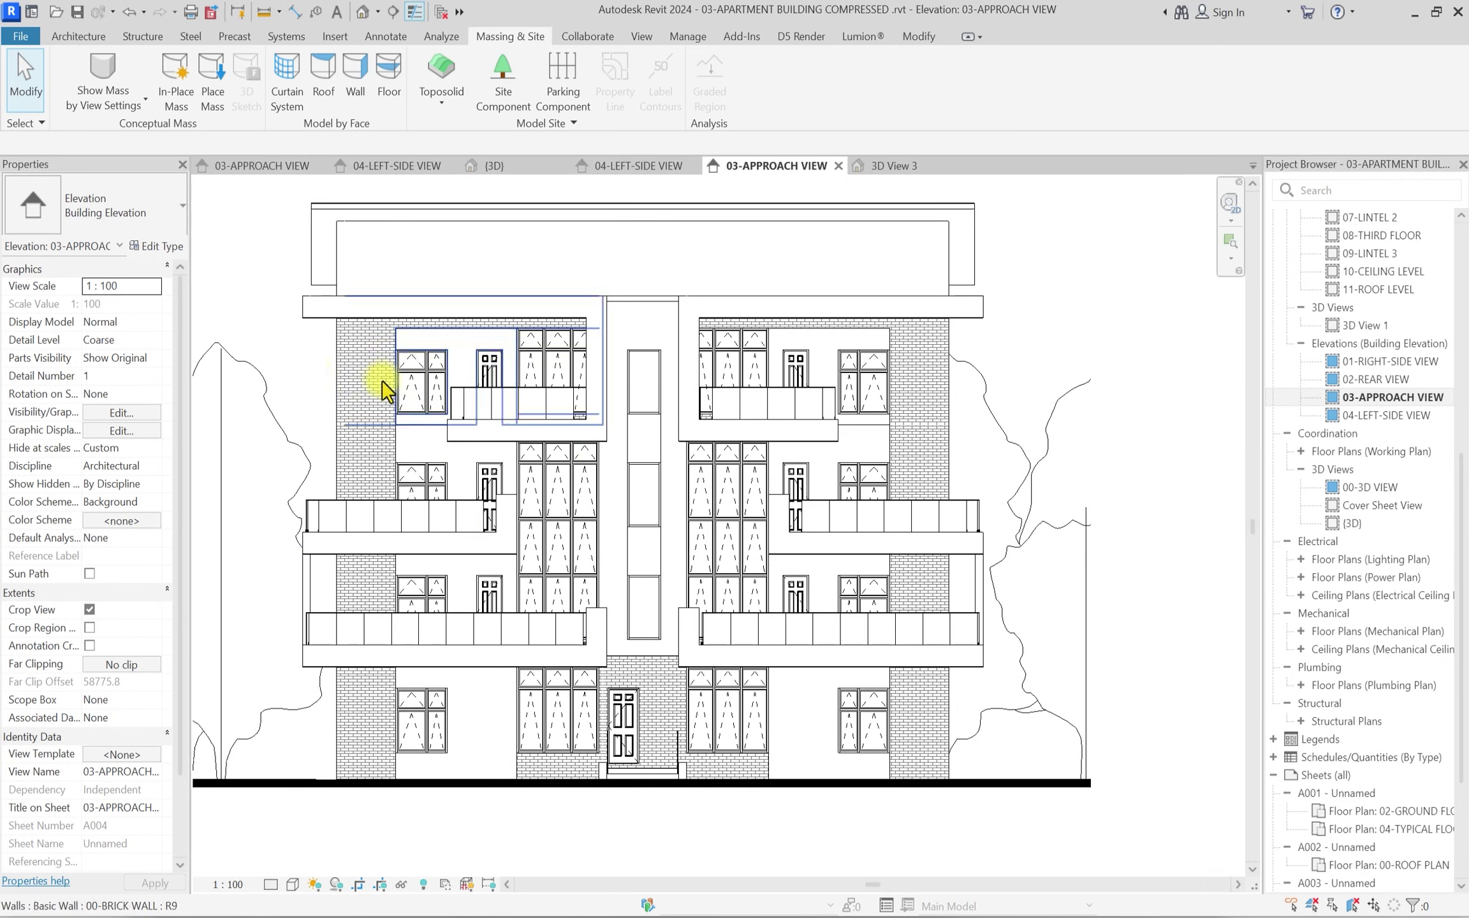
{"action": "scroll", "coordinate": [651, 516], "scroll_direction": "down", "scroll_amount": 3}
{"action": "scroll", "coordinate": [524, 590], "scroll_direction": "up", "scroll_amount": 6}
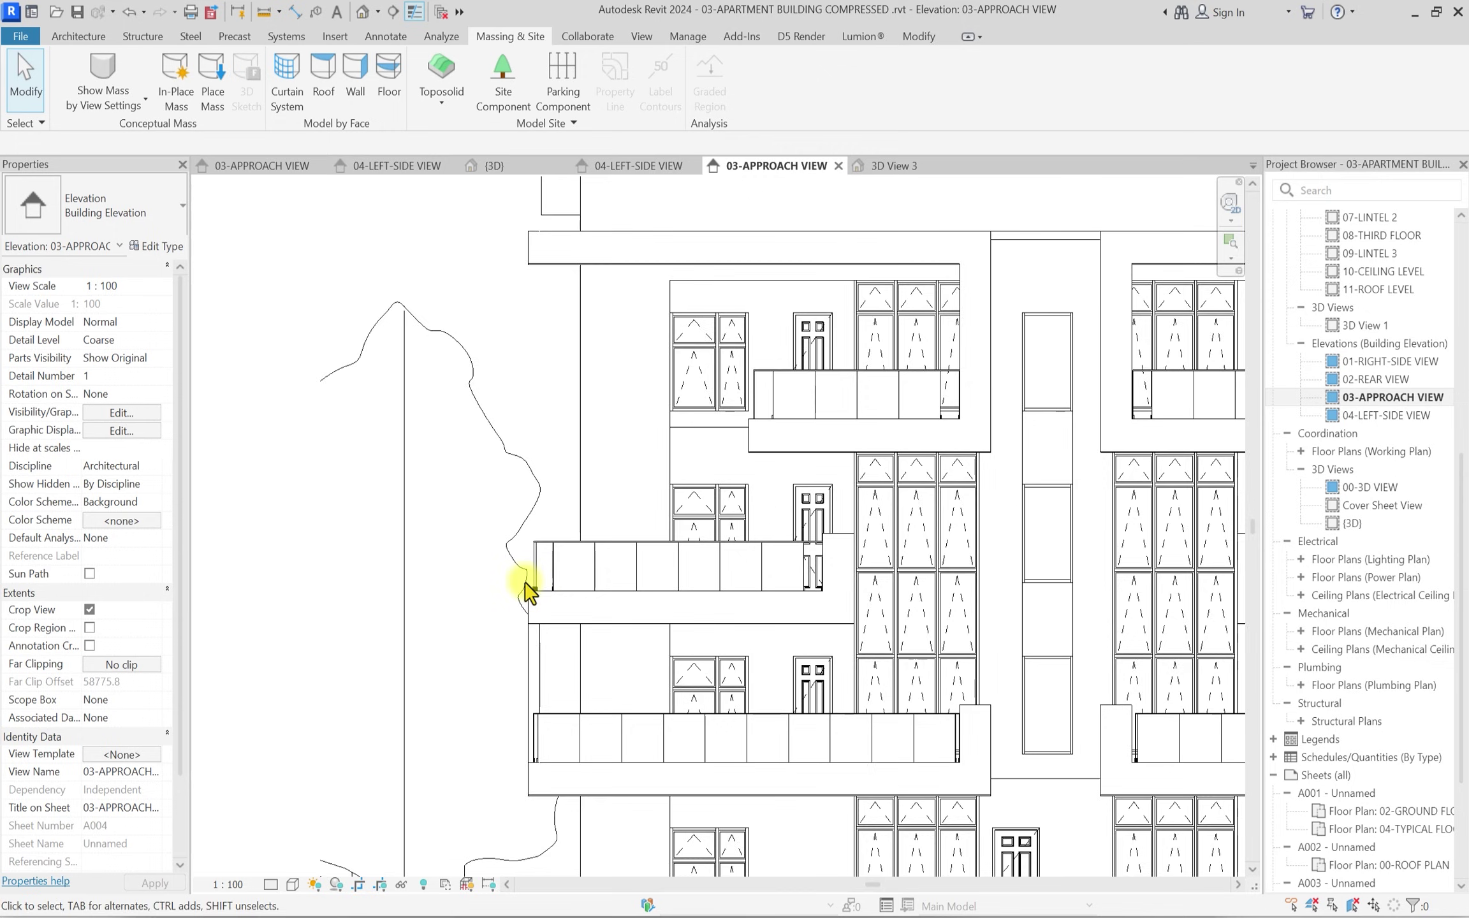
{"action": "middle_click_drag", "start_coordinate": [564, 628], "coordinate": [641, 490]}
{"action": "scroll", "coordinate": [564, 508], "scroll_direction": "down", "scroll_amount": 3}
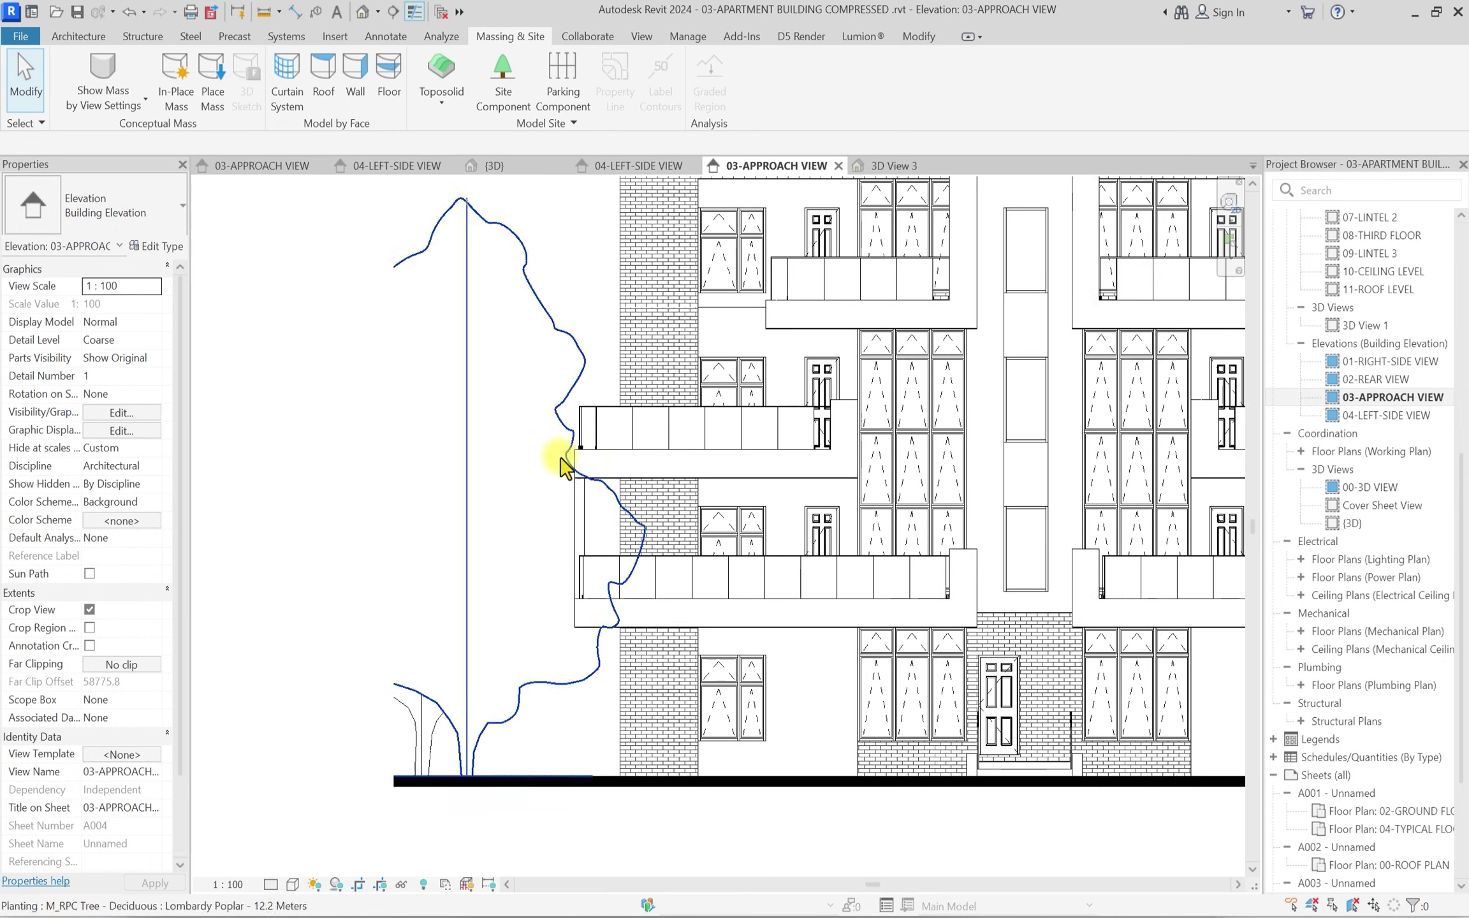
{"action": "scroll", "coordinate": [666, 417], "scroll_direction": "down", "scroll_amount": 3}
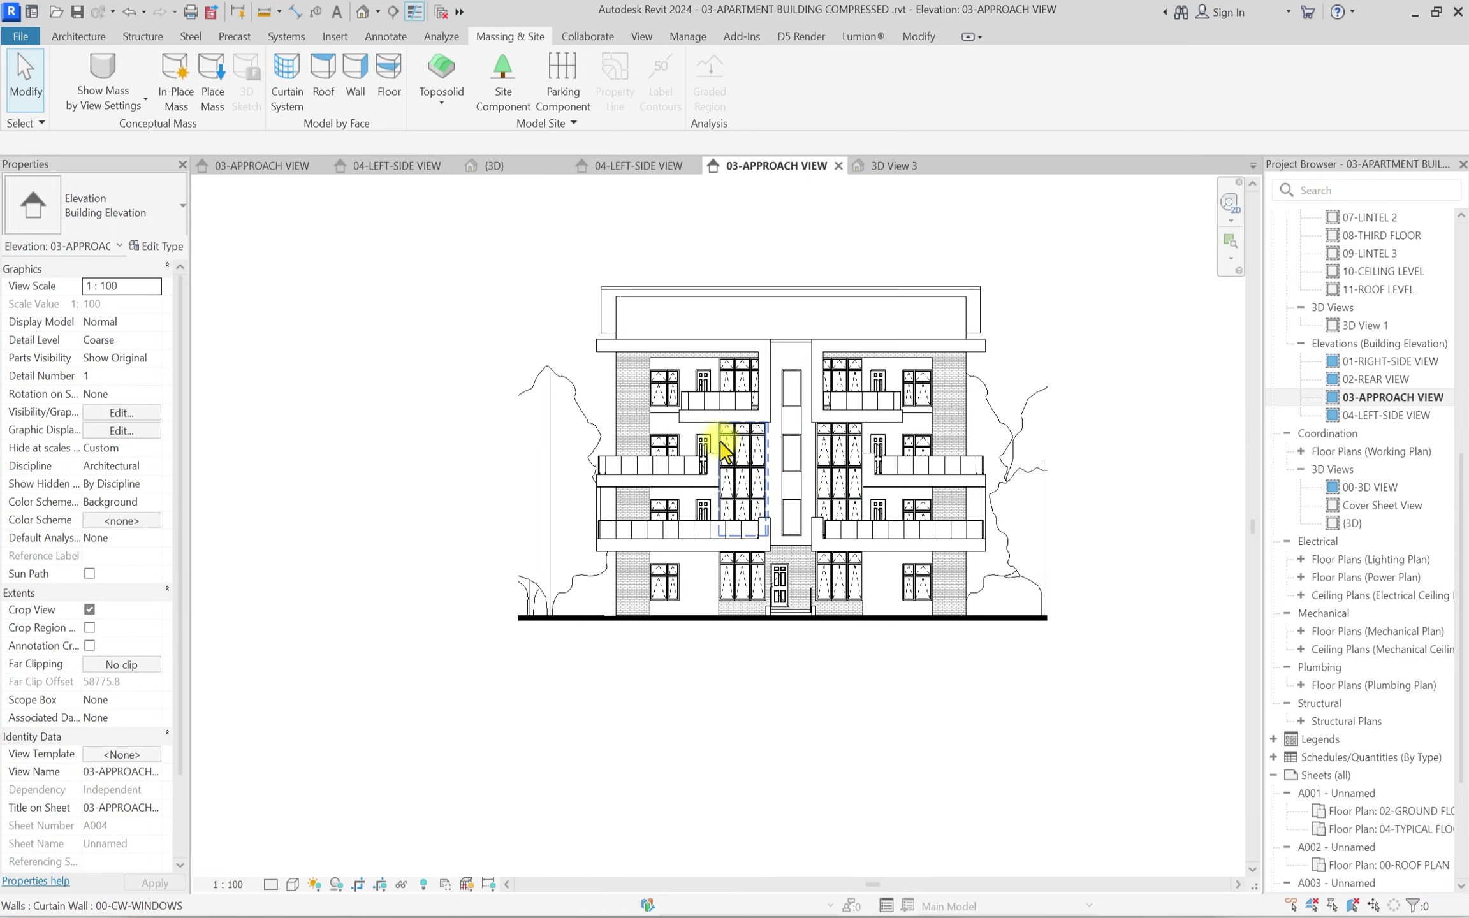
In the elevation's graphic display options, set the style to Shaded, enable smooth lines with anti-aliasing and turn off Show Edges.
{"action": "key", "text": "d"}
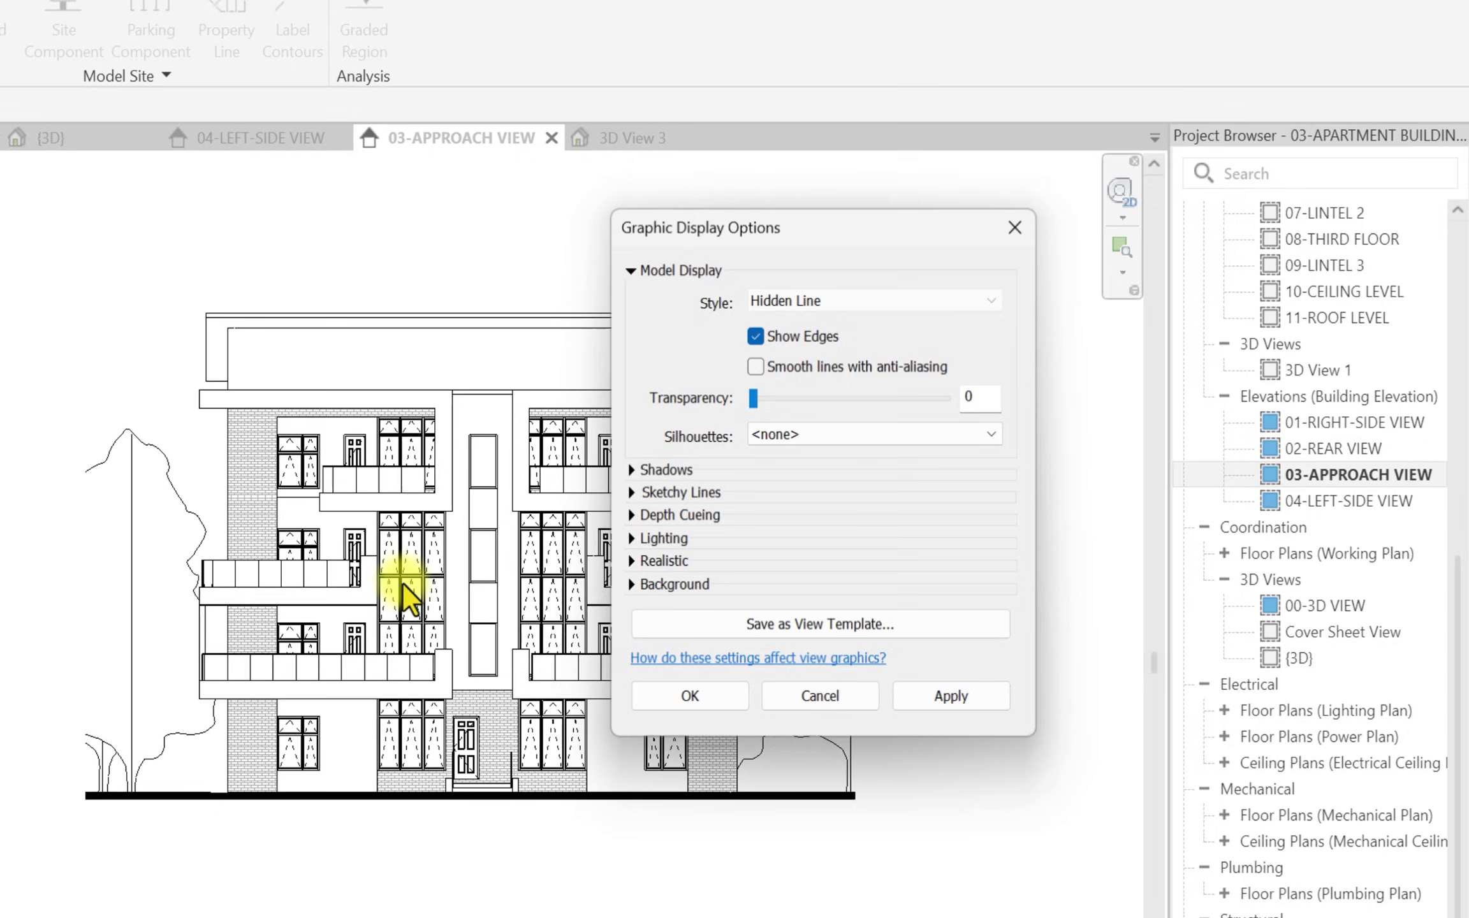
{"action": "left_click", "coordinate": [835, 301]}
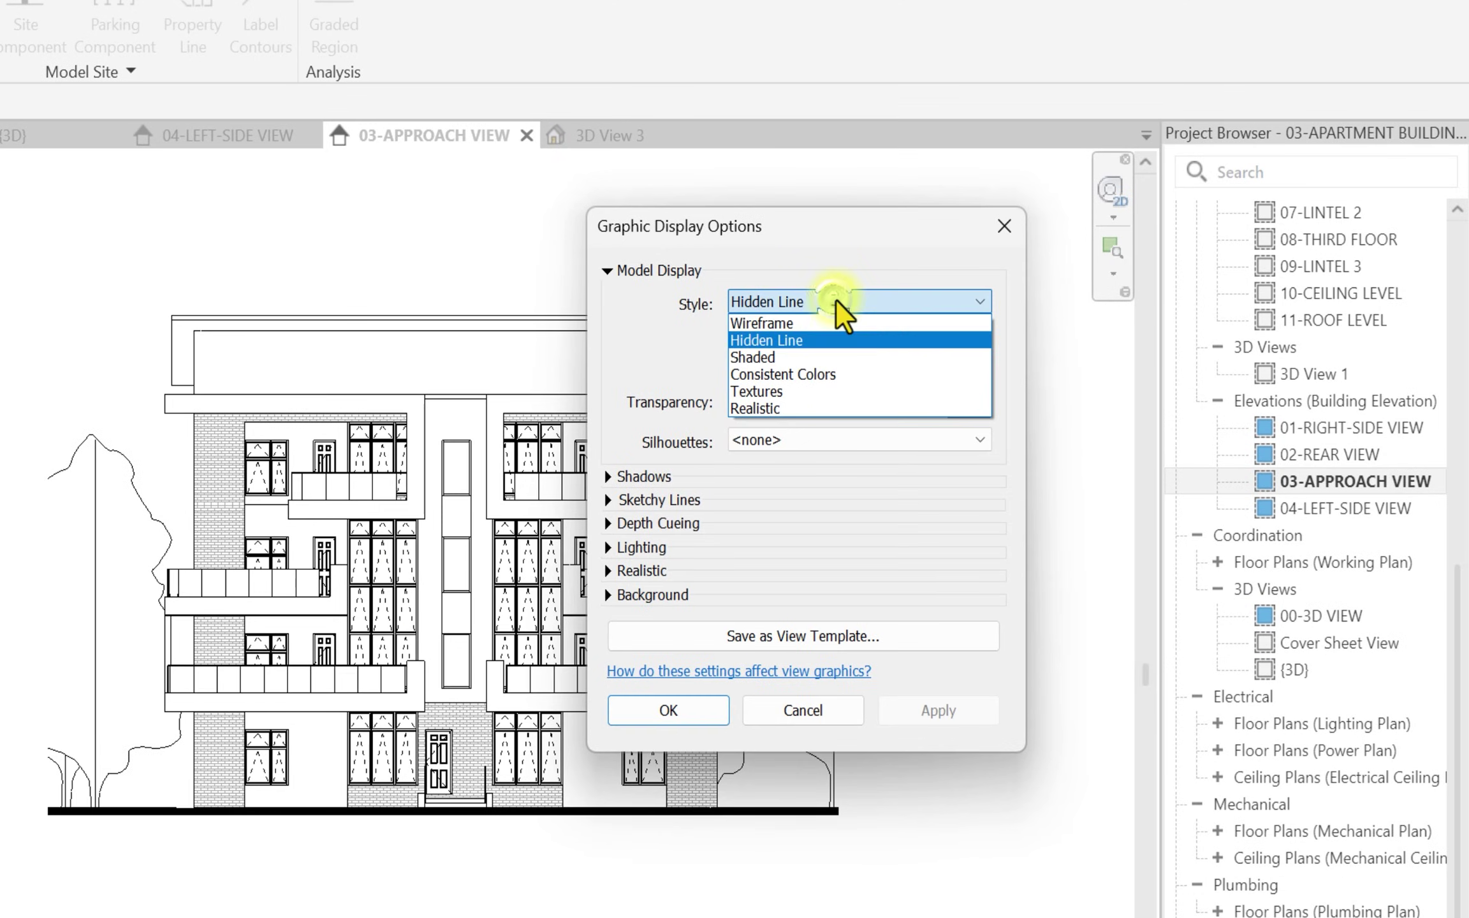
{"action": "left_click", "coordinate": [784, 357]}
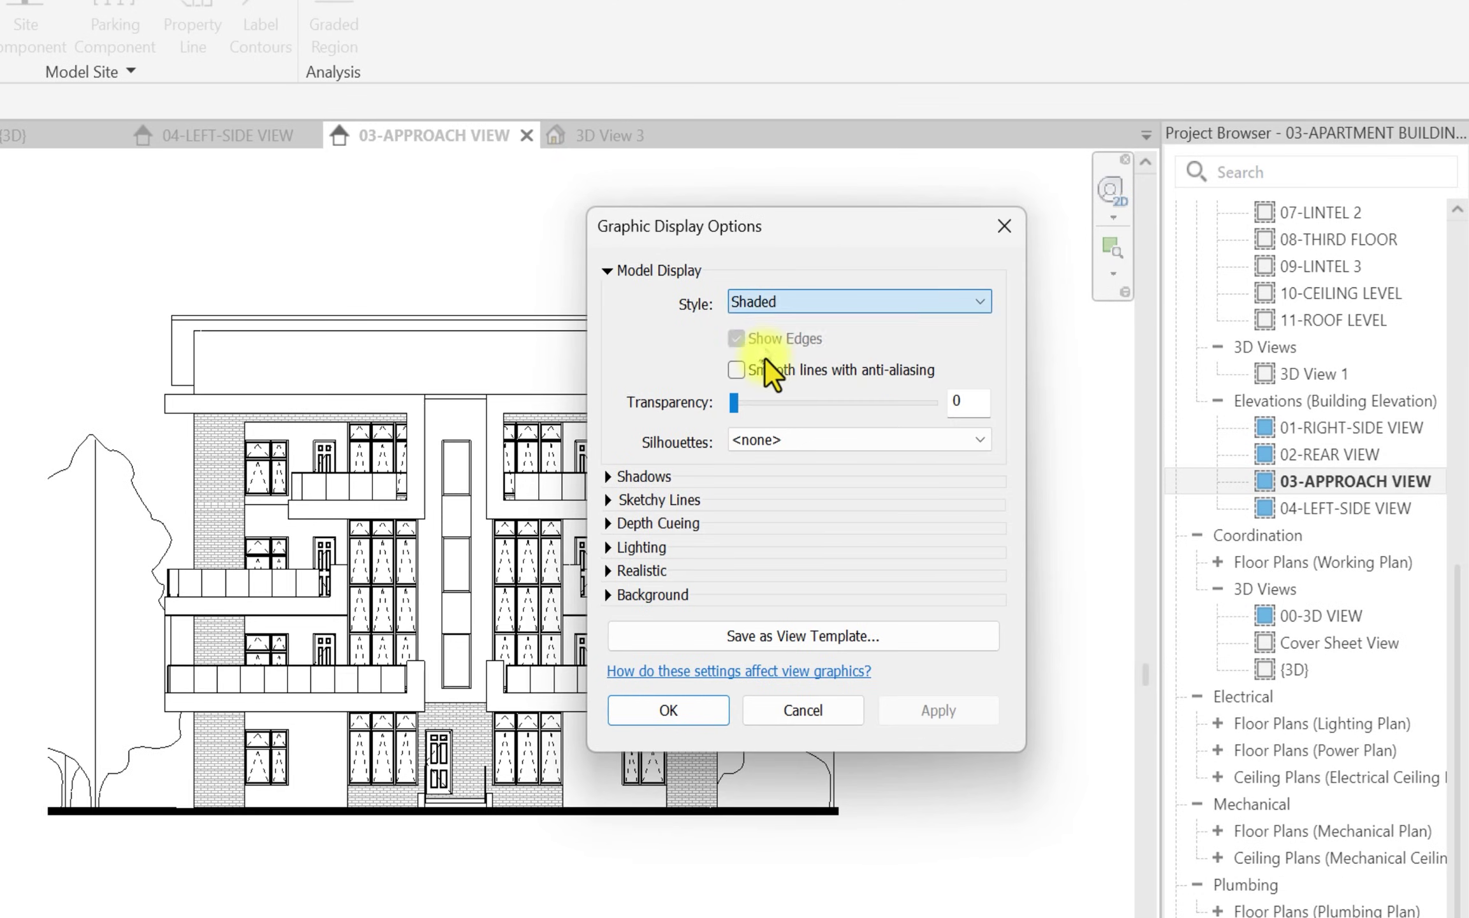
{"action": "left_click", "coordinate": [735, 370]}
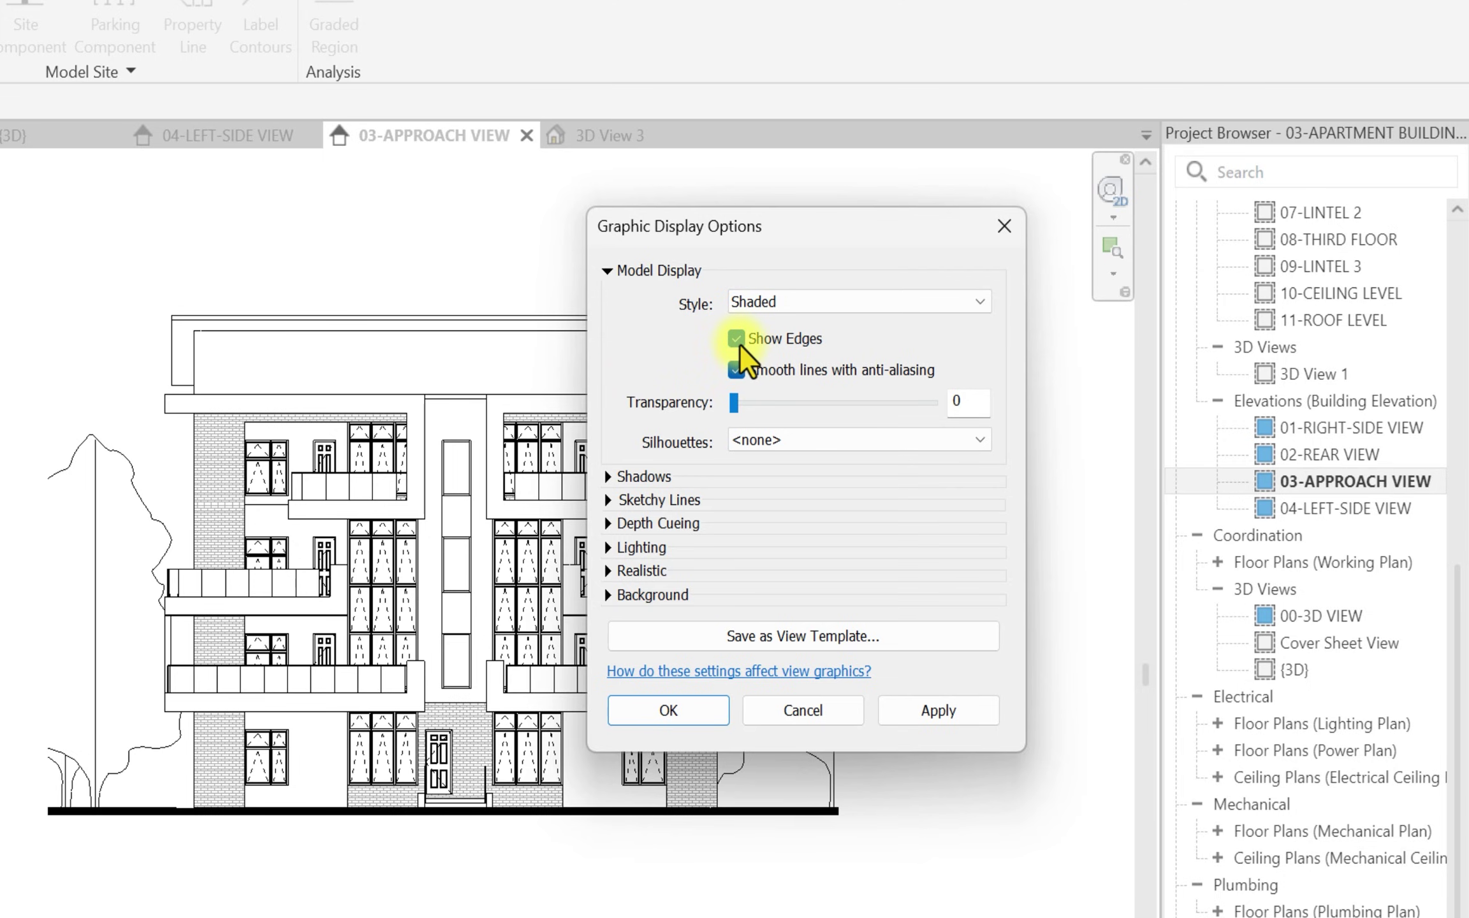
{"action": "left_click", "coordinate": [742, 342]}
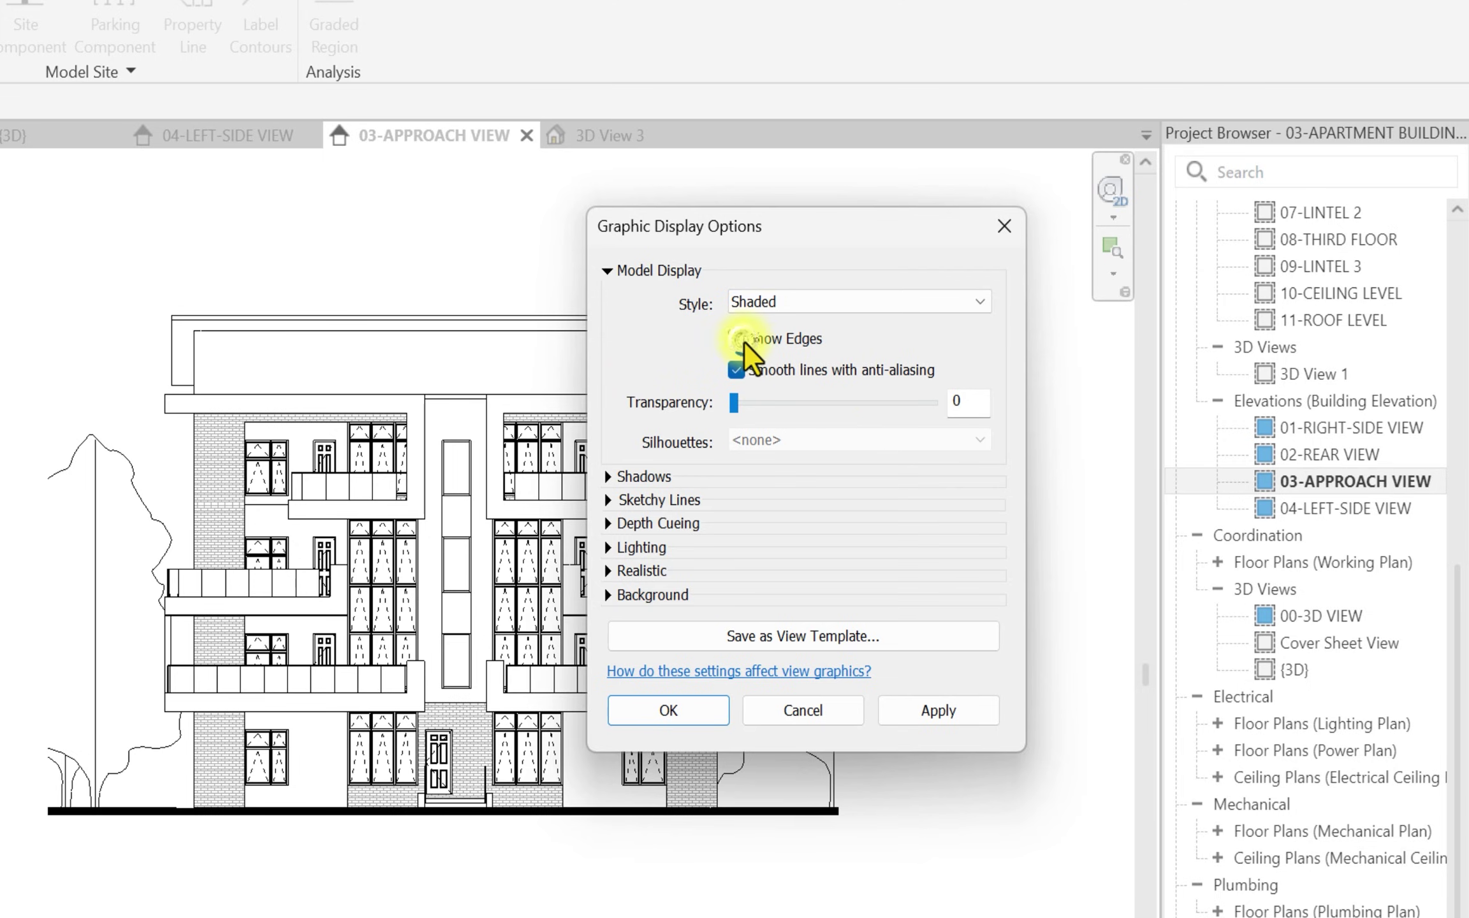
Enable cast and ambient shadows, and set the lighting to sun 90, ambient light 20 and shadows 20.
{"action": "left_click", "coordinate": [613, 481]}
{"action": "left_click", "coordinate": [737, 496]}
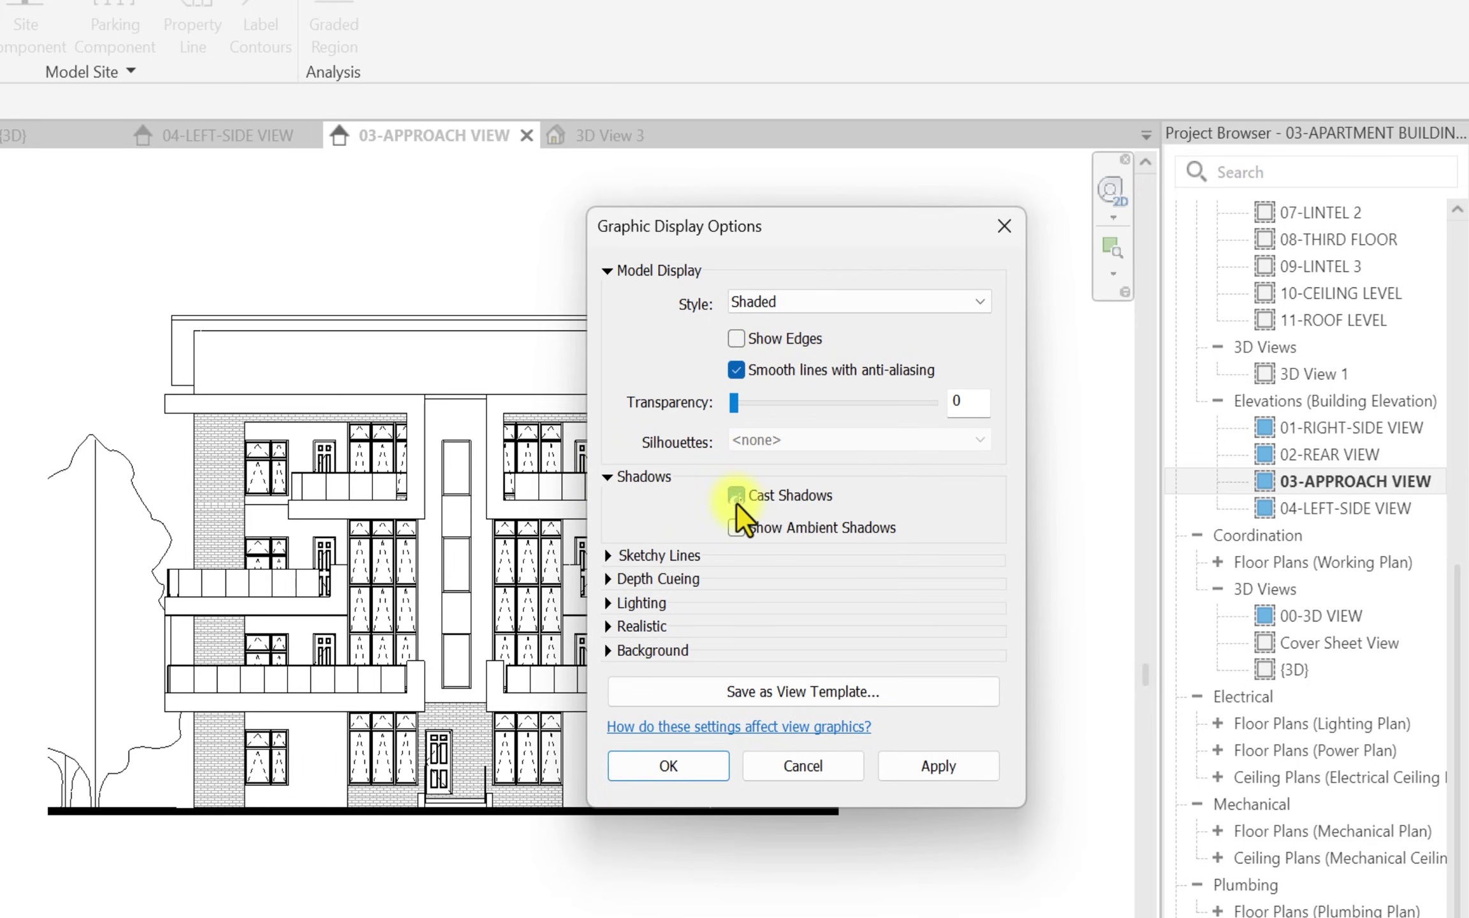
{"action": "left_click", "coordinate": [735, 528]}
{"action": "left_click", "coordinate": [607, 605]}
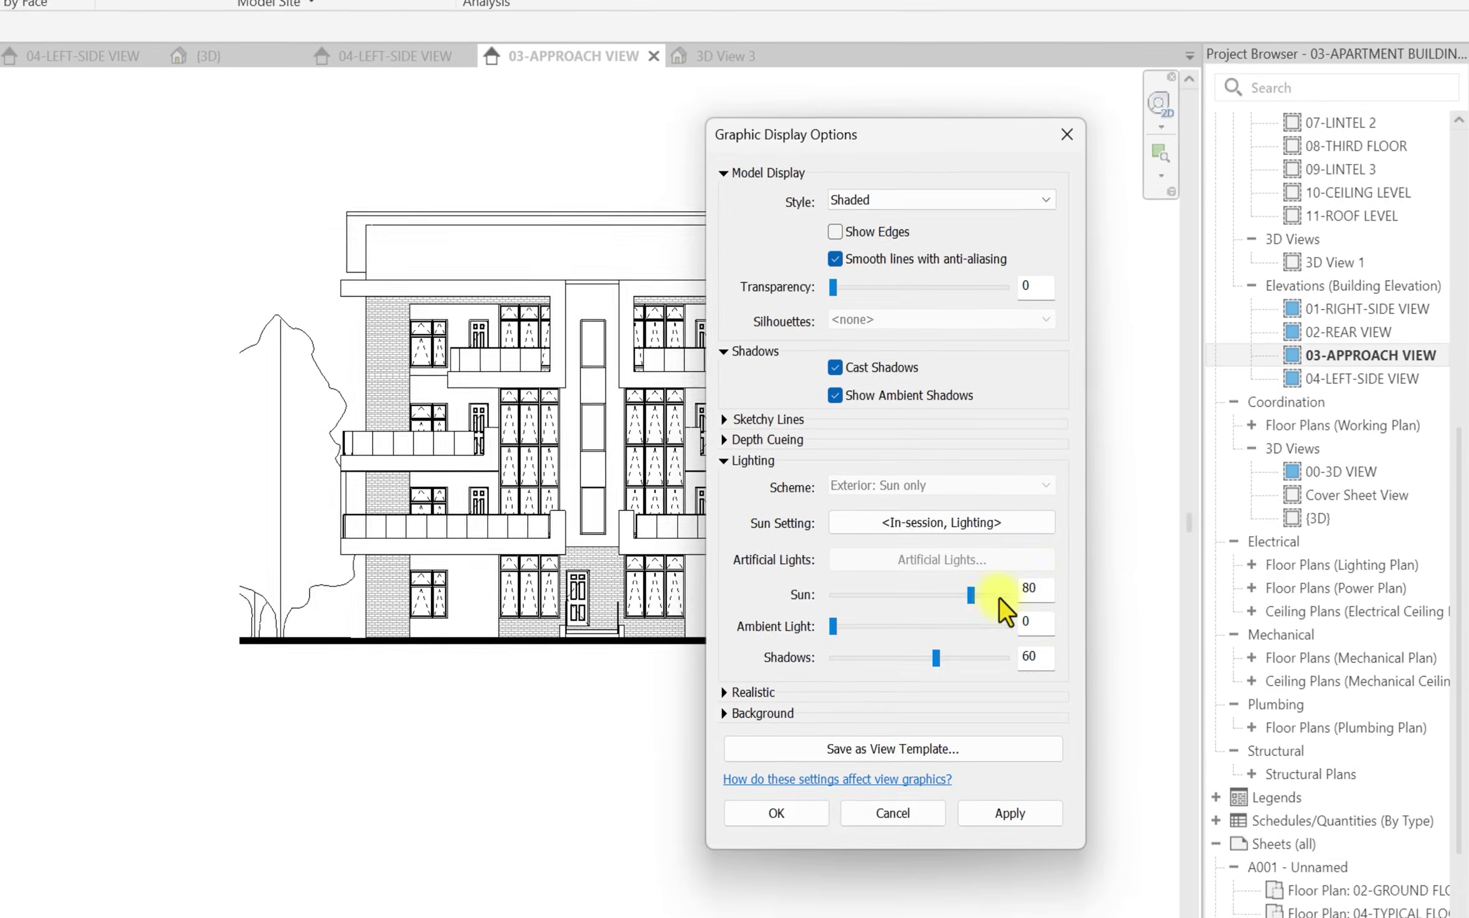
{"action": "double_click", "coordinate": [966, 752]}
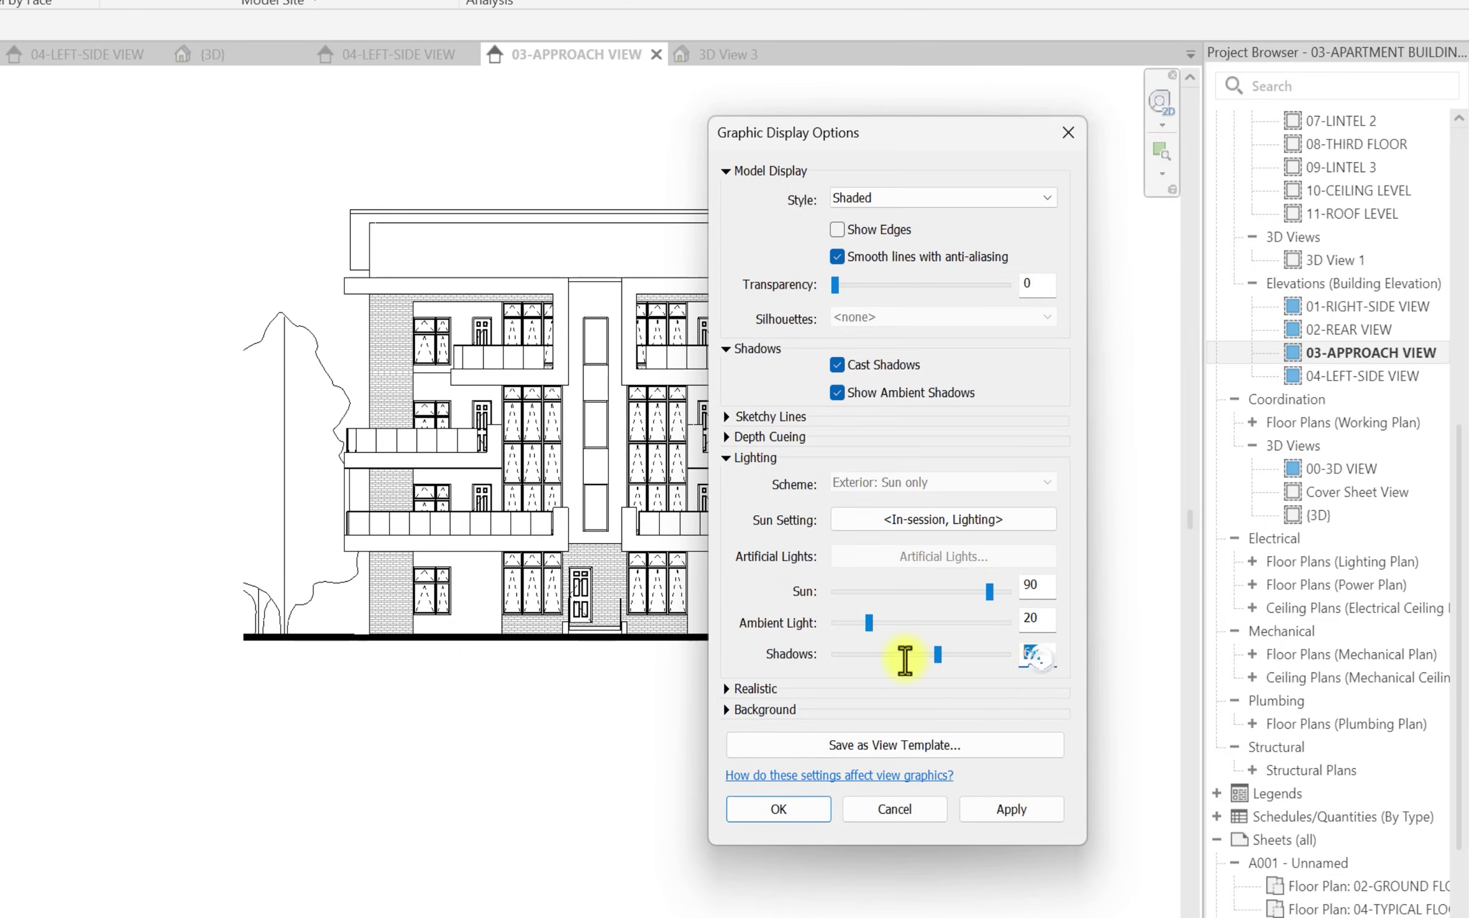
Set the sun to a Still solar study using the Summer Solstice preset with the time at 8:30 AM.
{"action": "left_click", "coordinate": [955, 519]}
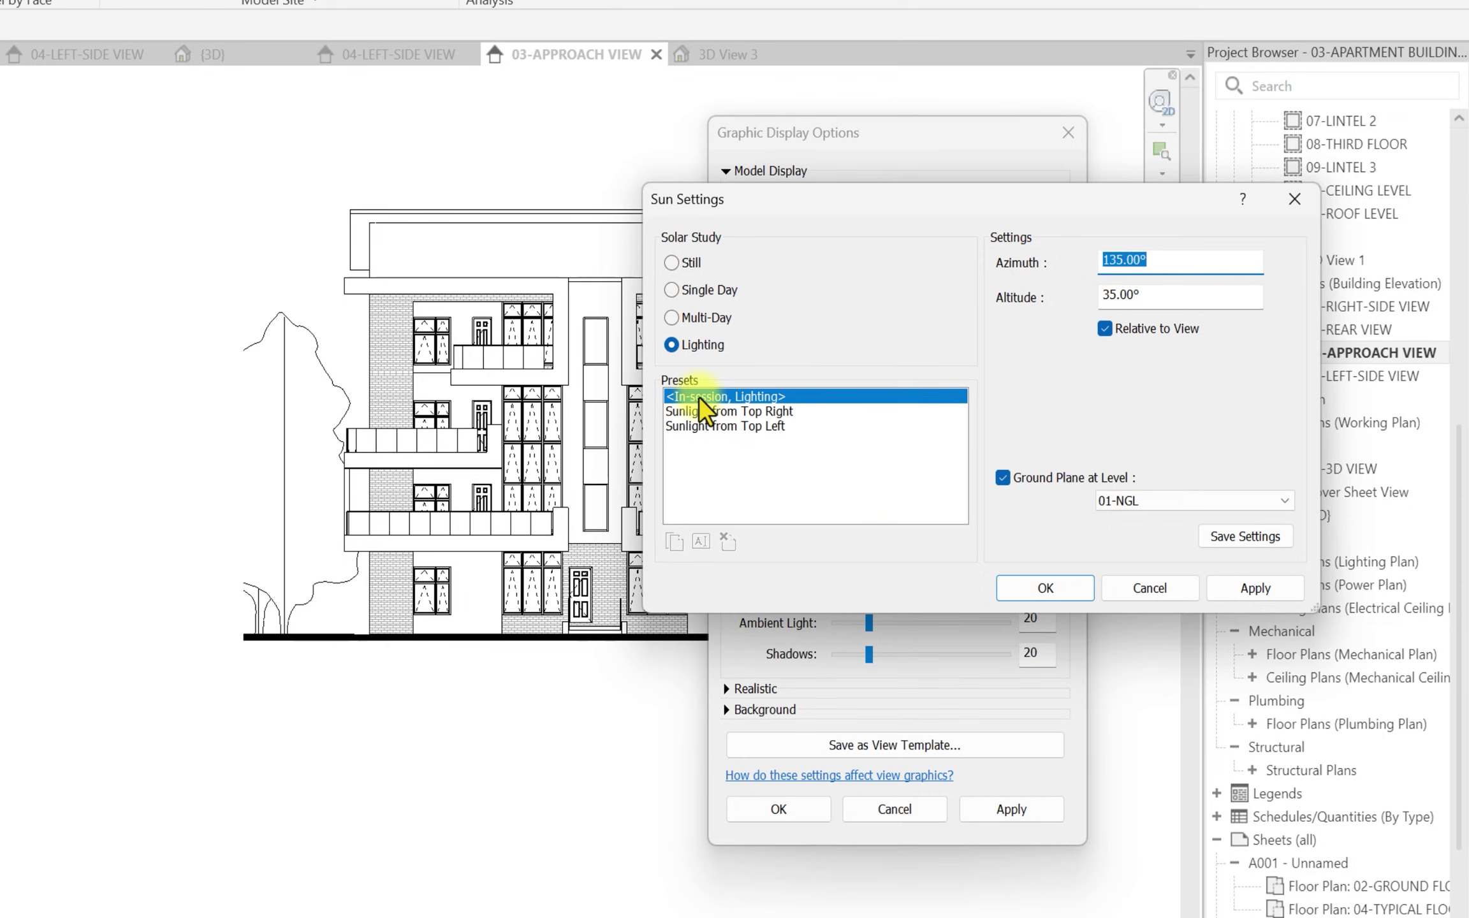
{"action": "left_click", "coordinate": [672, 261]}
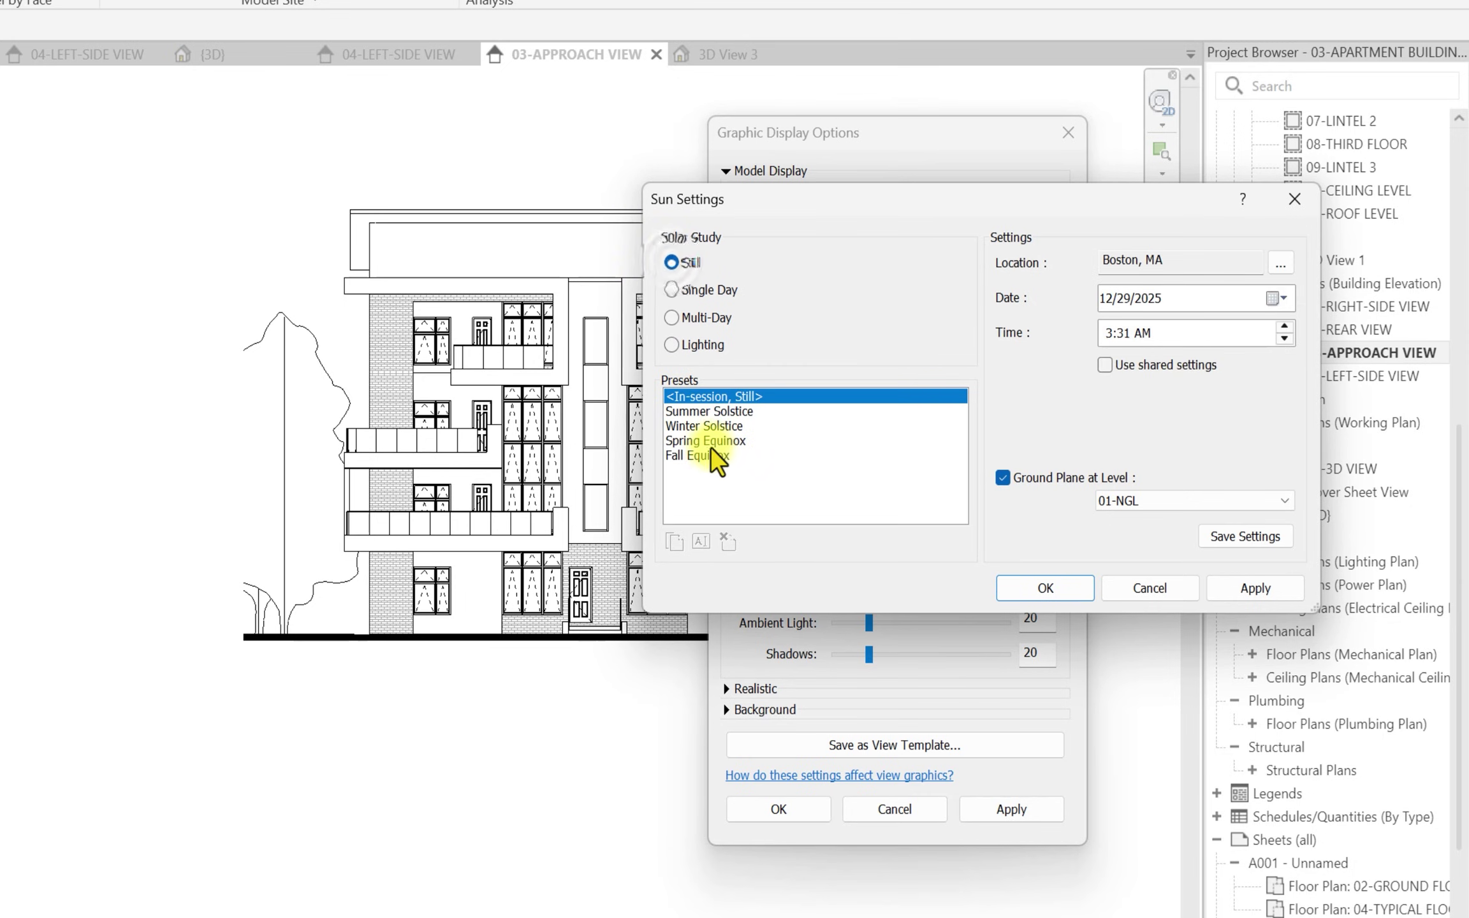
{"action": "left_click", "coordinate": [696, 412]}
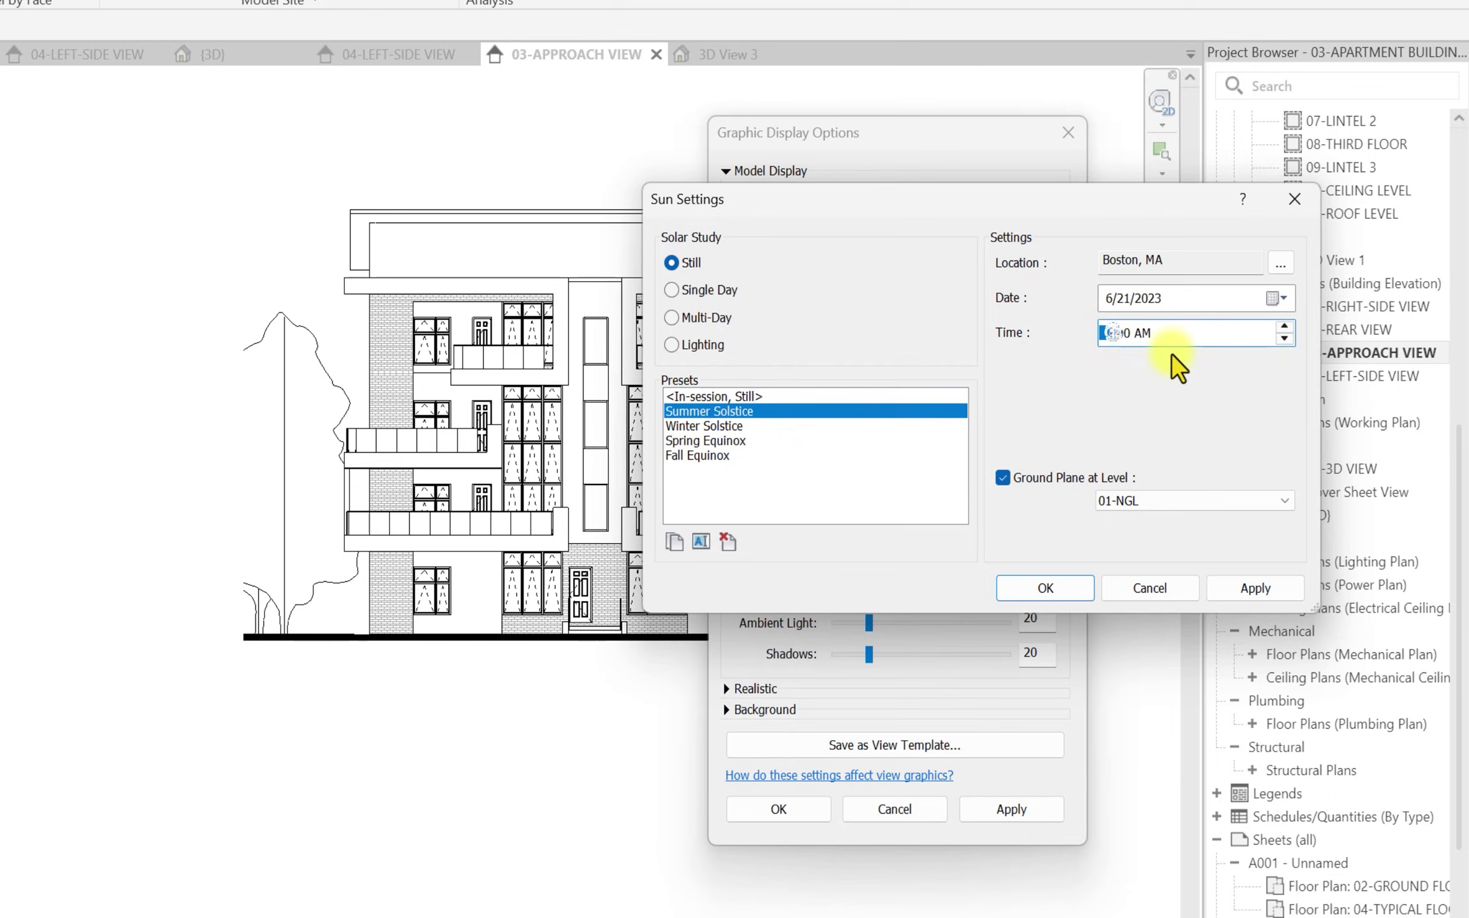
{"action": "left_click", "coordinate": [1283, 328]}
{"action": "left_click", "coordinate": [1283, 327]}
{"action": "left_click", "coordinate": [1283, 327]}
{"action": "left_click", "coordinate": [1282, 337]}
{"action": "left_click", "coordinate": [1282, 338]}
{"action": "left_click", "coordinate": [1282, 338]}
{"action": "left_click", "coordinate": [1282, 337]}
{"action": "left_click", "coordinate": [1123, 332]}
{"action": "left_click", "coordinate": [1240, 577]}
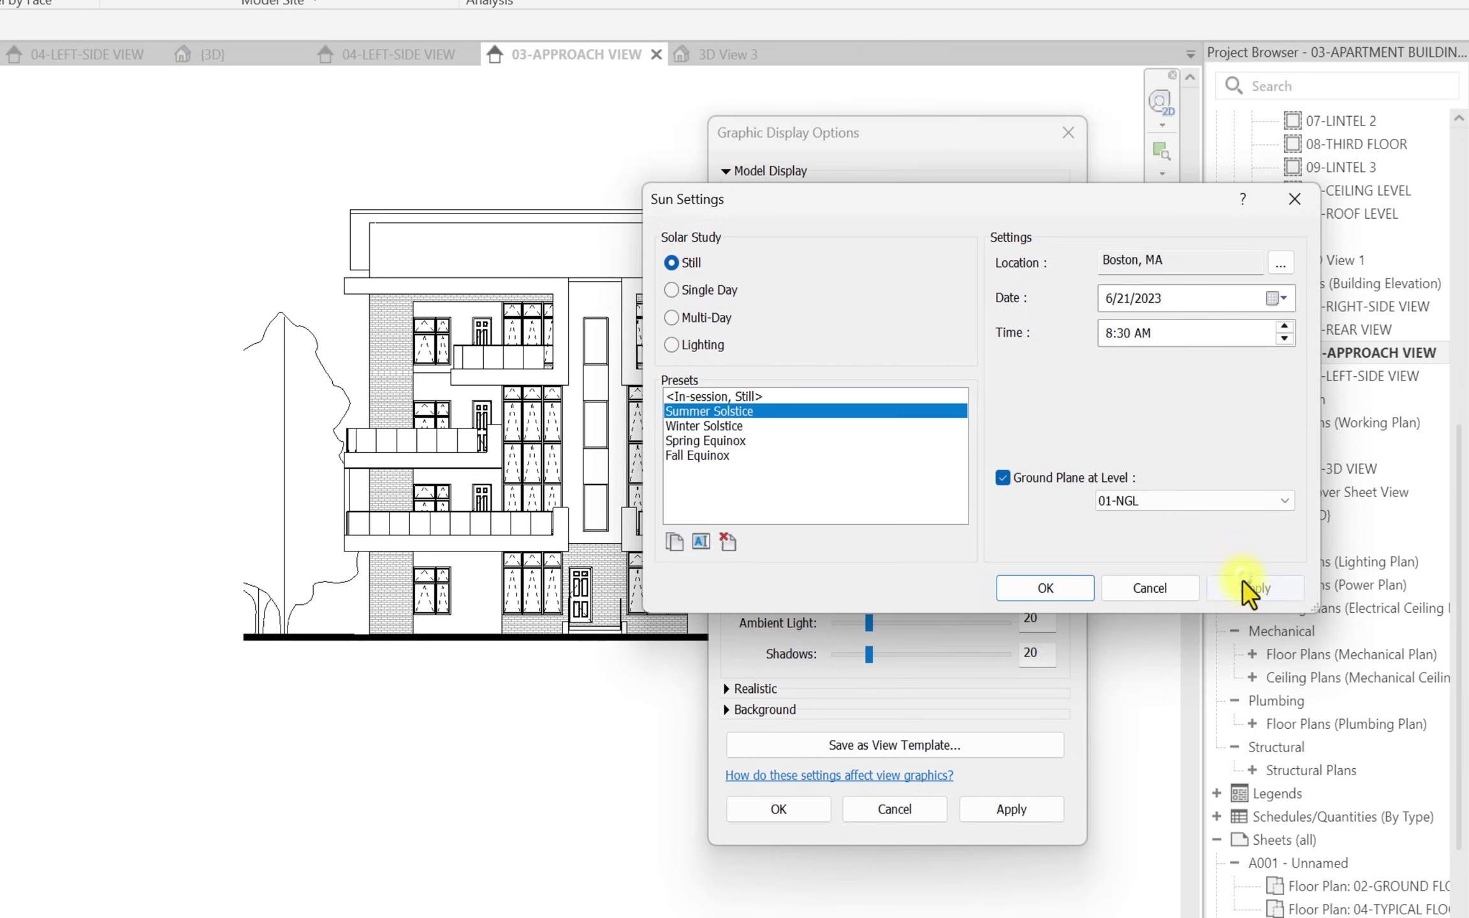
{"action": "left_click", "coordinate": [1052, 590]}
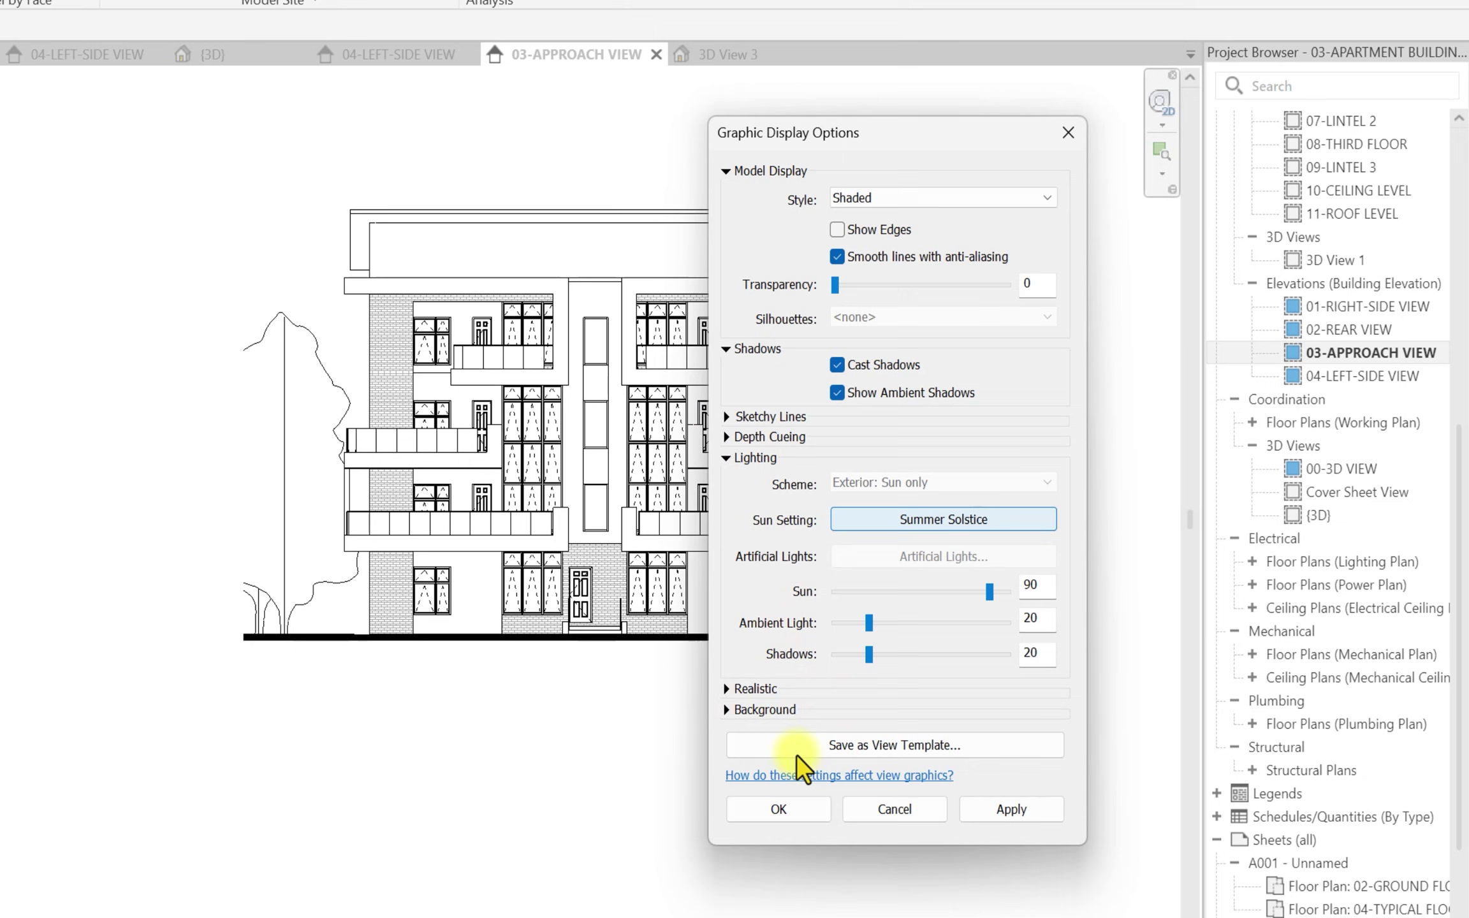
Give the elevation a Gradient background with sky color RGB 241-247-248 and apply the display options.
{"action": "left_click", "coordinate": [727, 711]}
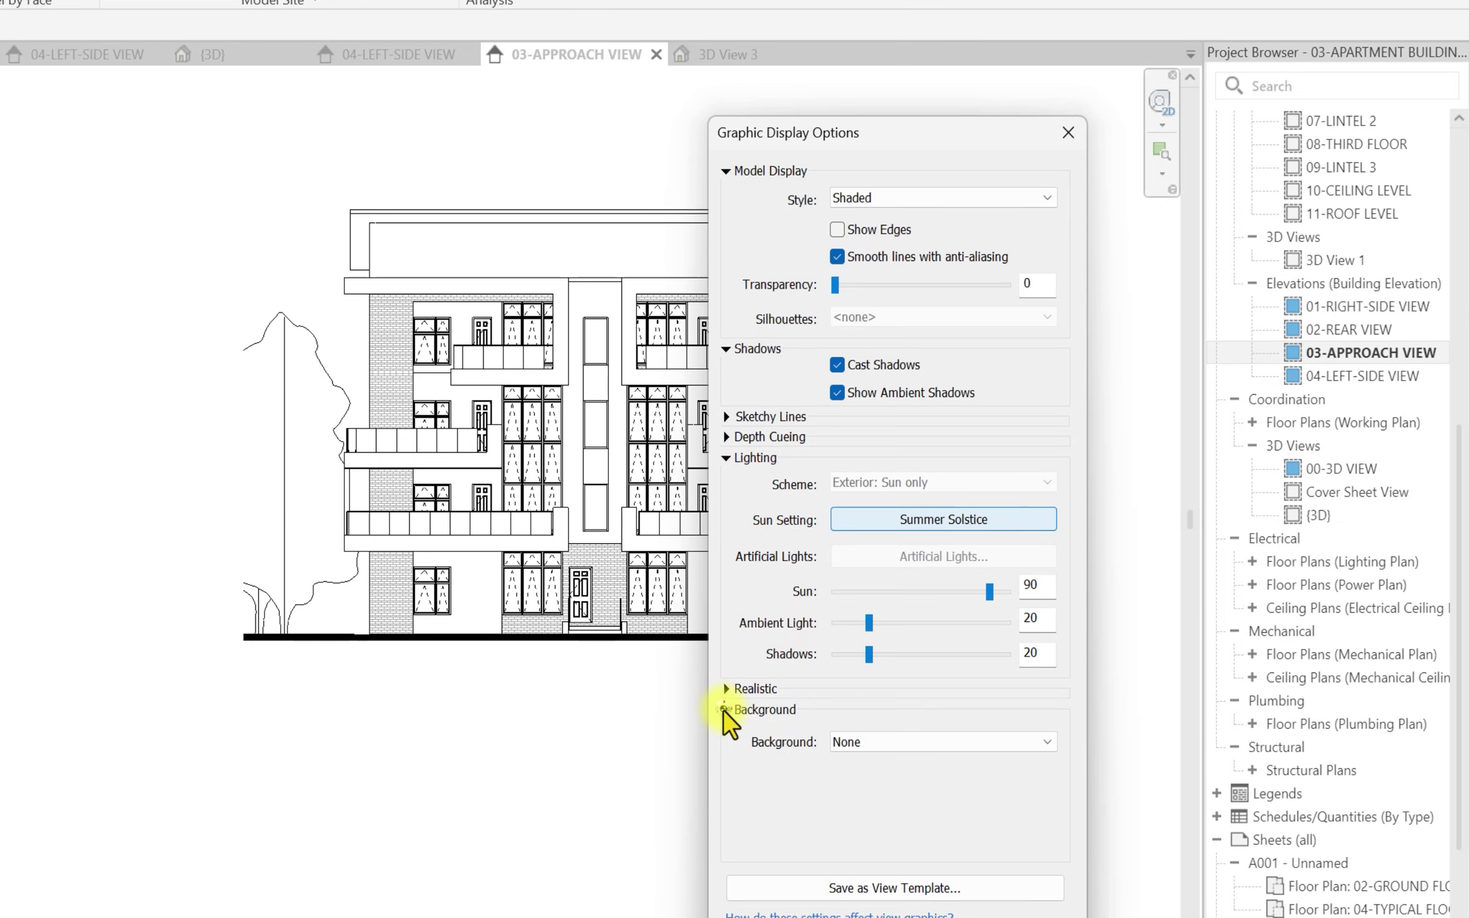
{"action": "left_click", "coordinate": [881, 746]}
{"action": "left_click", "coordinate": [855, 792]}
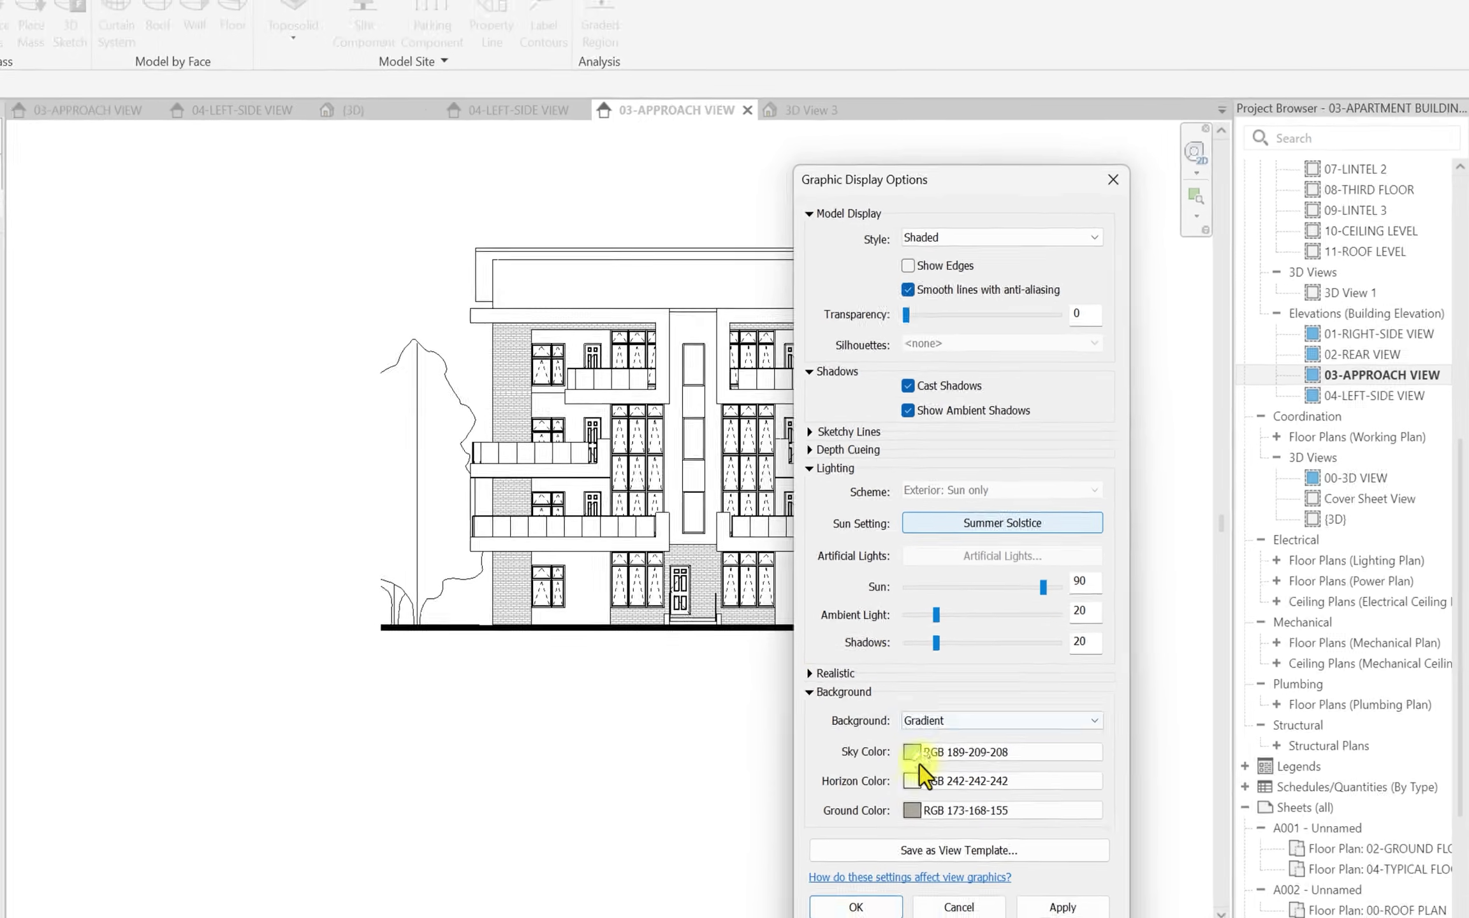
{"action": "left_click", "coordinate": [980, 724]}
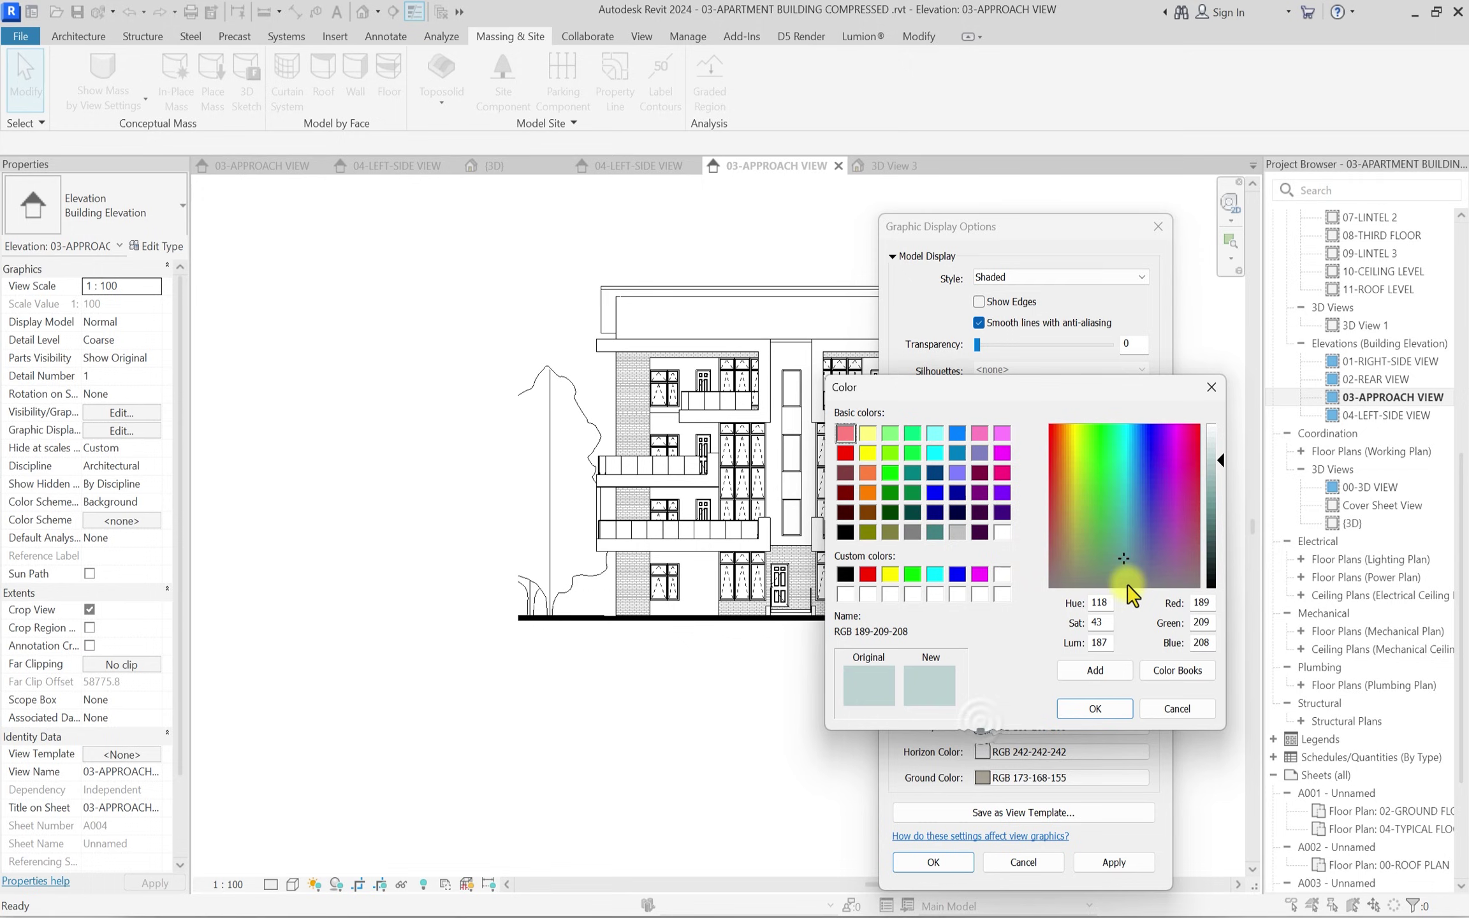
{"action": "left_click_drag", "start_coordinate": [1113, 561], "coordinate": [1132, 544]}
{"action": "left_click_drag", "start_coordinate": [1221, 450], "coordinate": [1217, 432]}
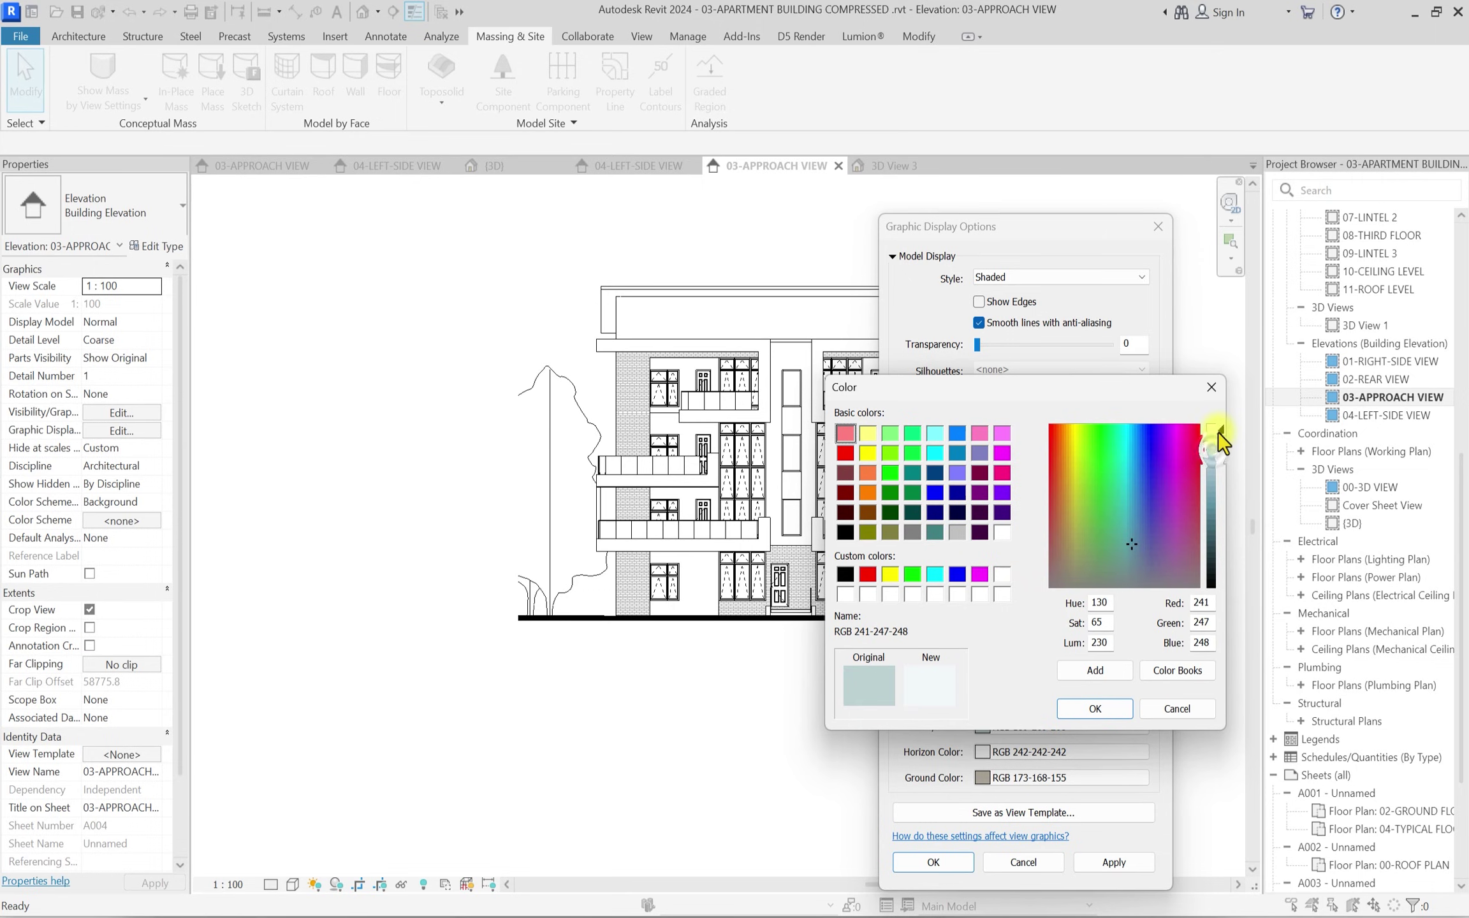
{"action": "left_click", "coordinate": [1099, 711]}
{"action": "left_click", "coordinate": [1114, 863]}
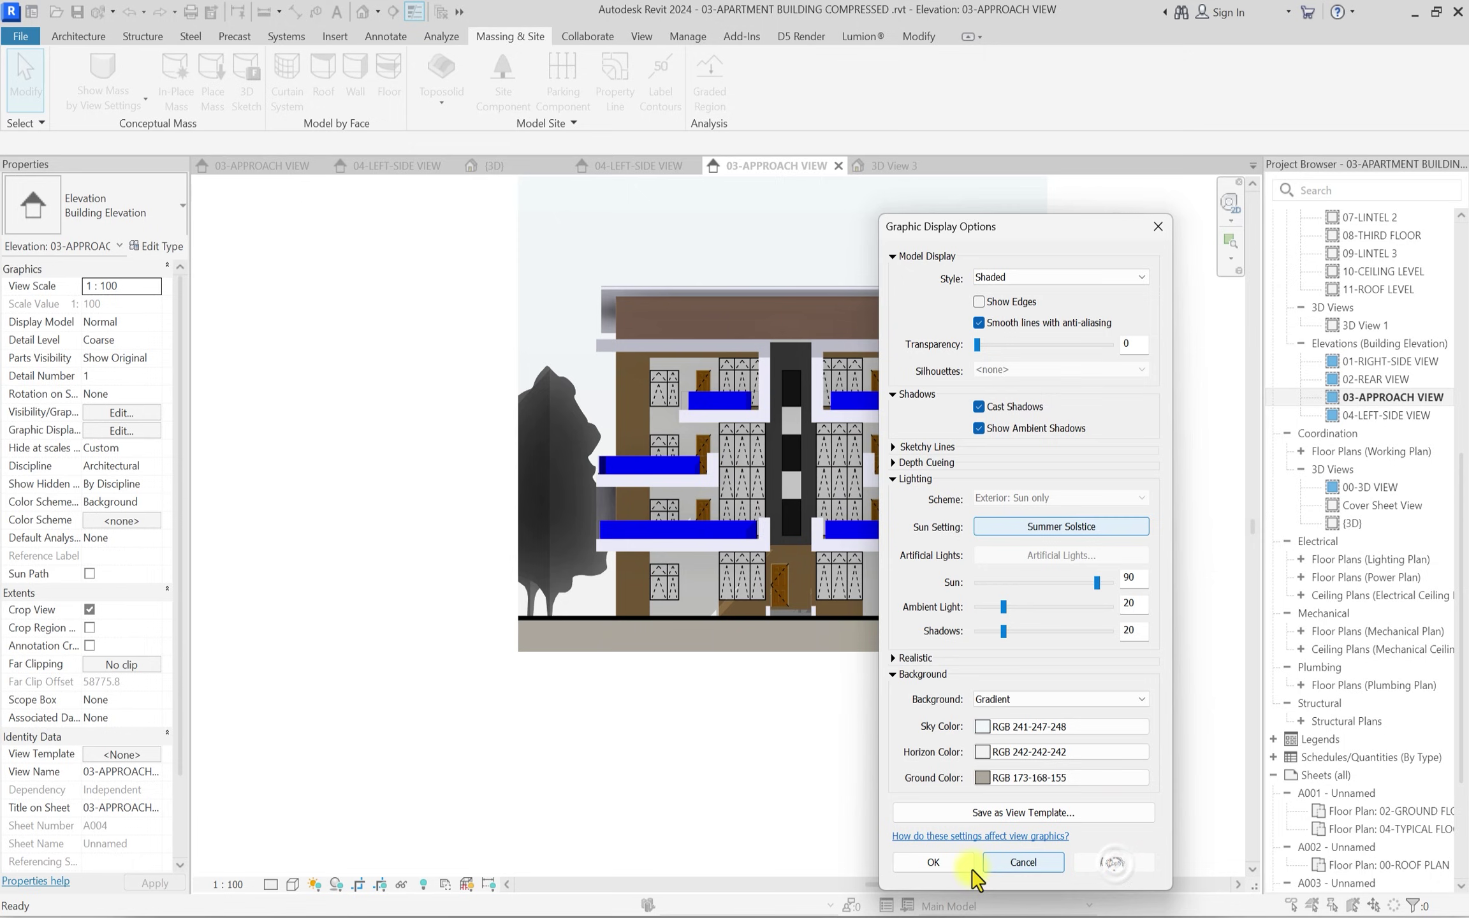
{"action": "left_click", "coordinate": [935, 863]}
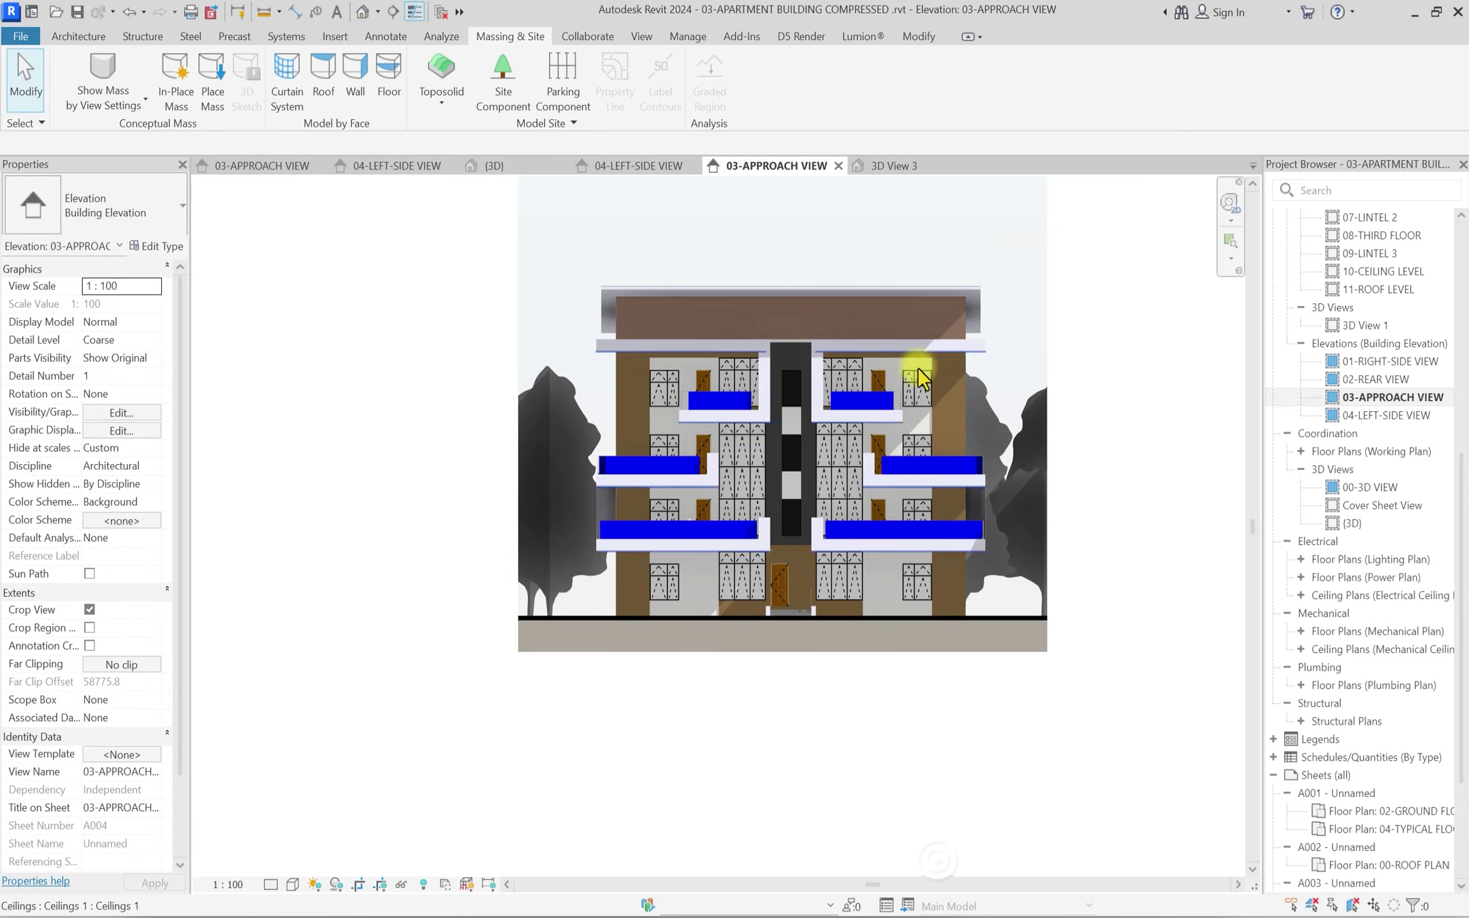
Examine the shaded elevation's shadows, facade colors, balcony railings and trees at several zoom levels.
{"action": "scroll", "coordinate": [797, 383], "scroll_direction": "up", "scroll_amount": 5}
{"action": "scroll", "coordinate": [590, 541], "scroll_direction": "down", "scroll_amount": 5}
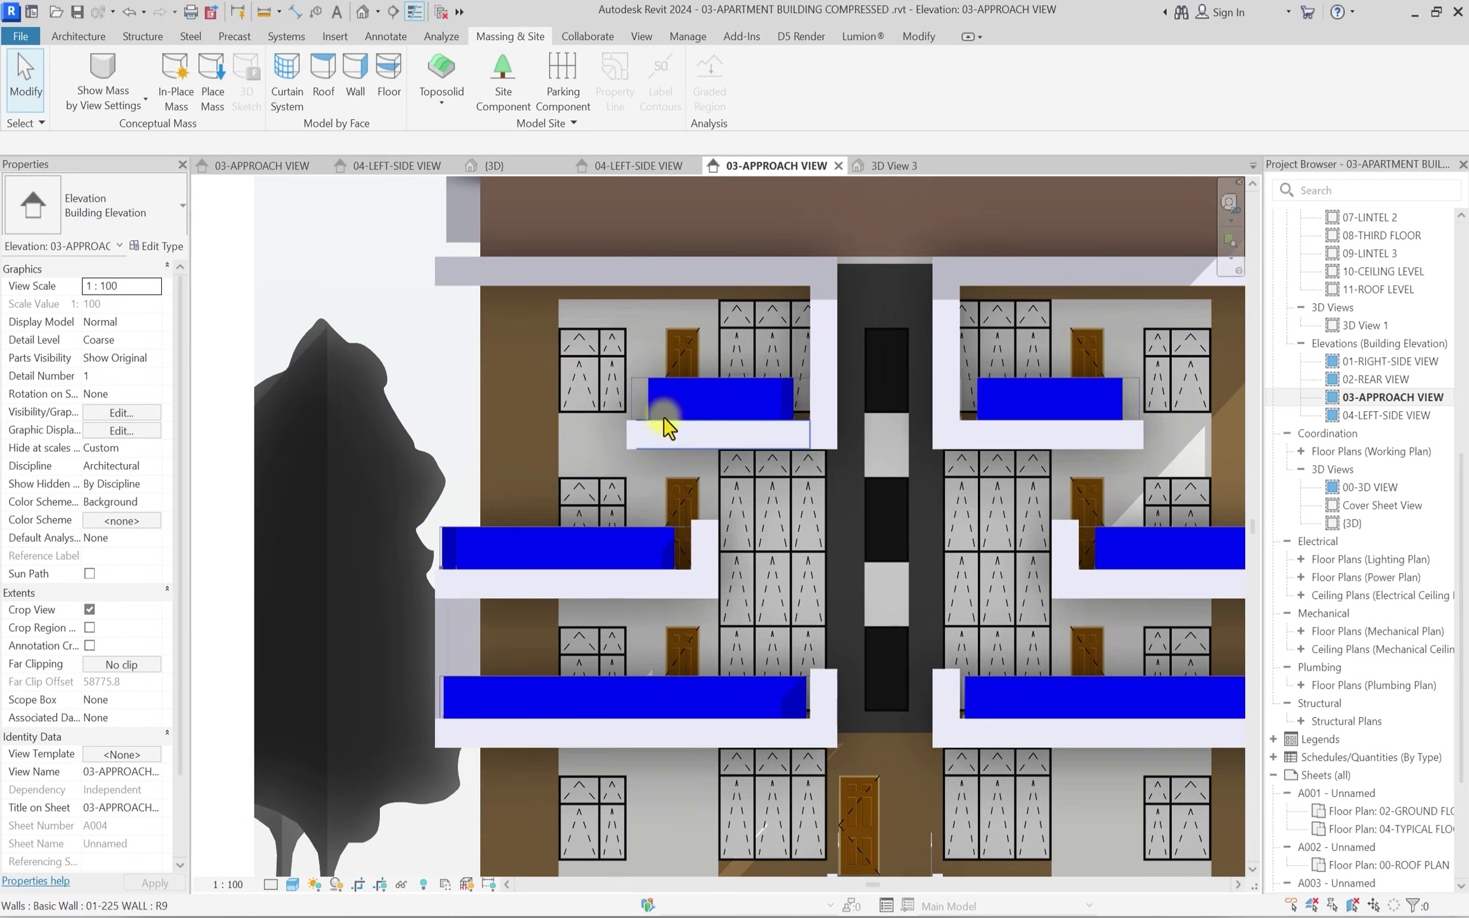
{"action": "scroll", "coordinate": [607, 285], "scroll_direction": "up", "scroll_amount": 8}
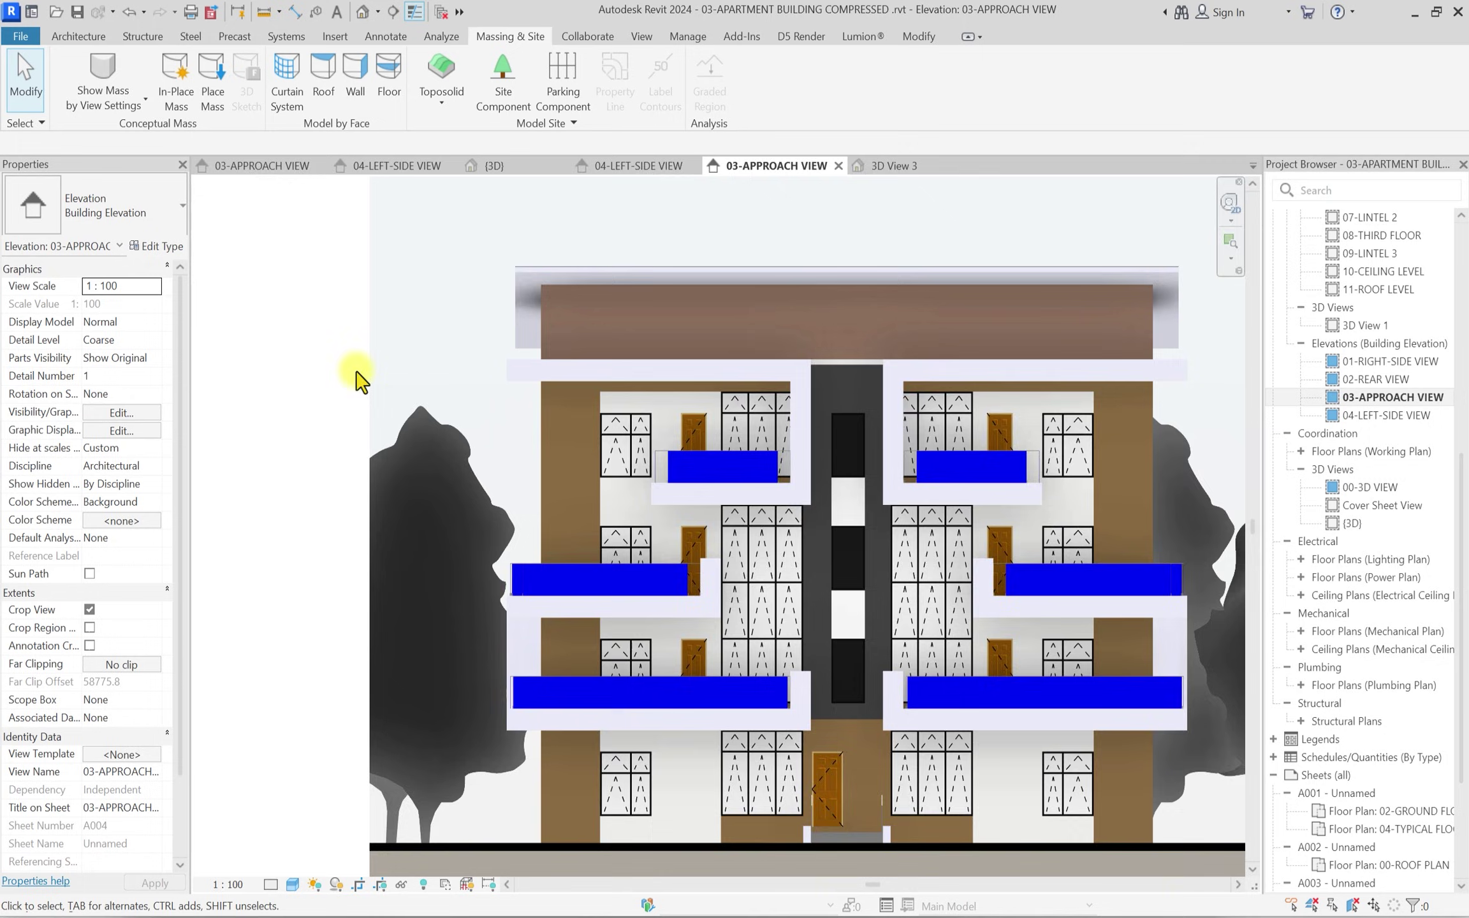
{"action": "scroll", "coordinate": [478, 349], "scroll_direction": "down", "scroll_amount": 4}
{"action": "scroll", "coordinate": [724, 657], "scroll_direction": "up", "scroll_amount": 6}
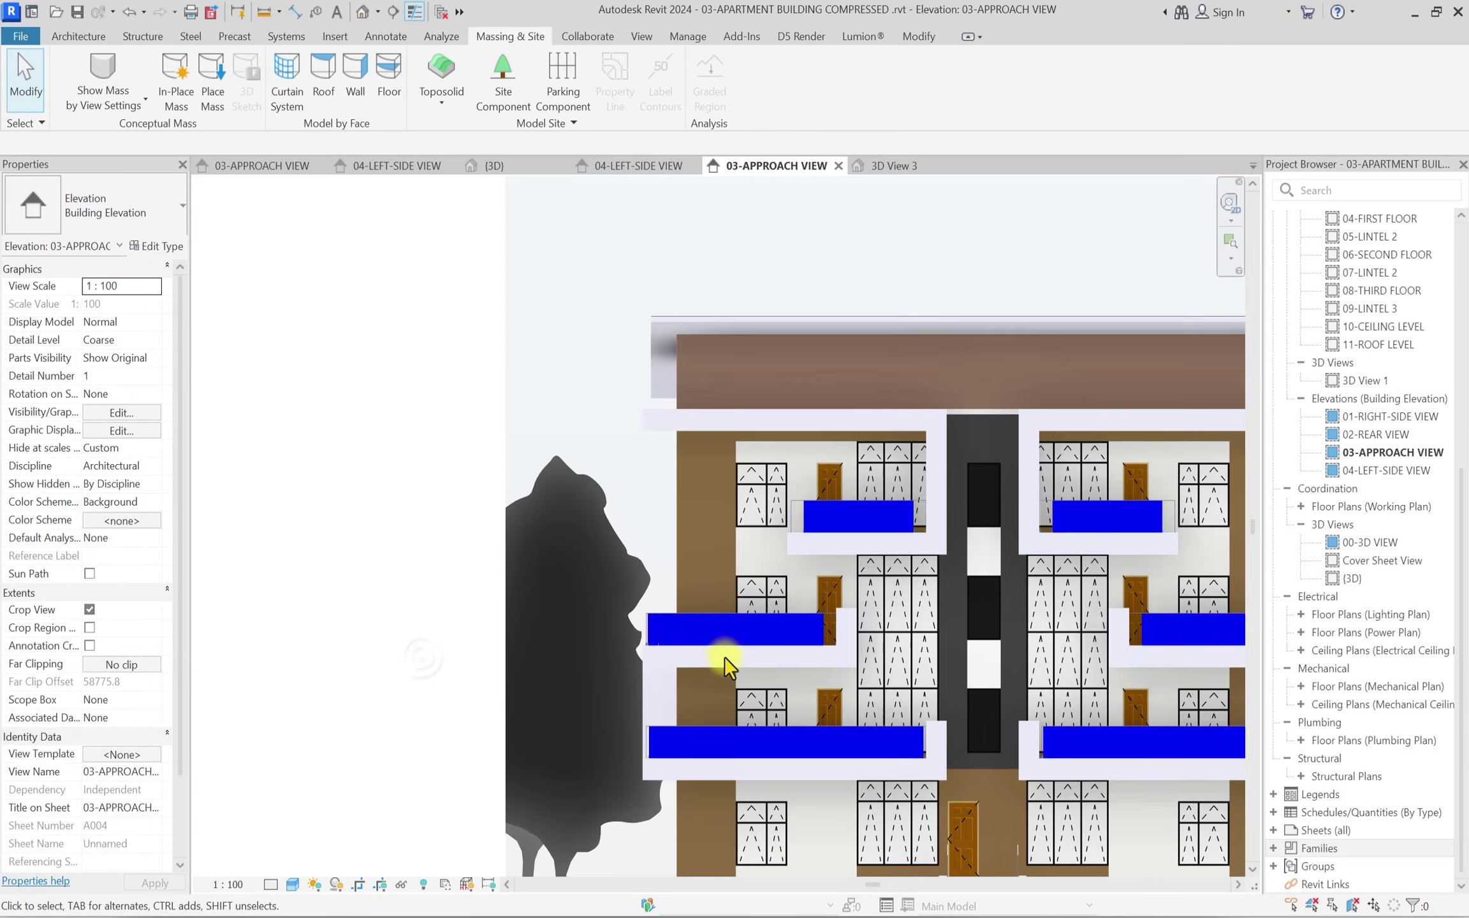
{"action": "scroll", "coordinate": [674, 634], "scroll_direction": "down", "scroll_amount": 4}
{"action": "scroll", "coordinate": [685, 629], "scroll_direction": "up", "scroll_amount": 2}
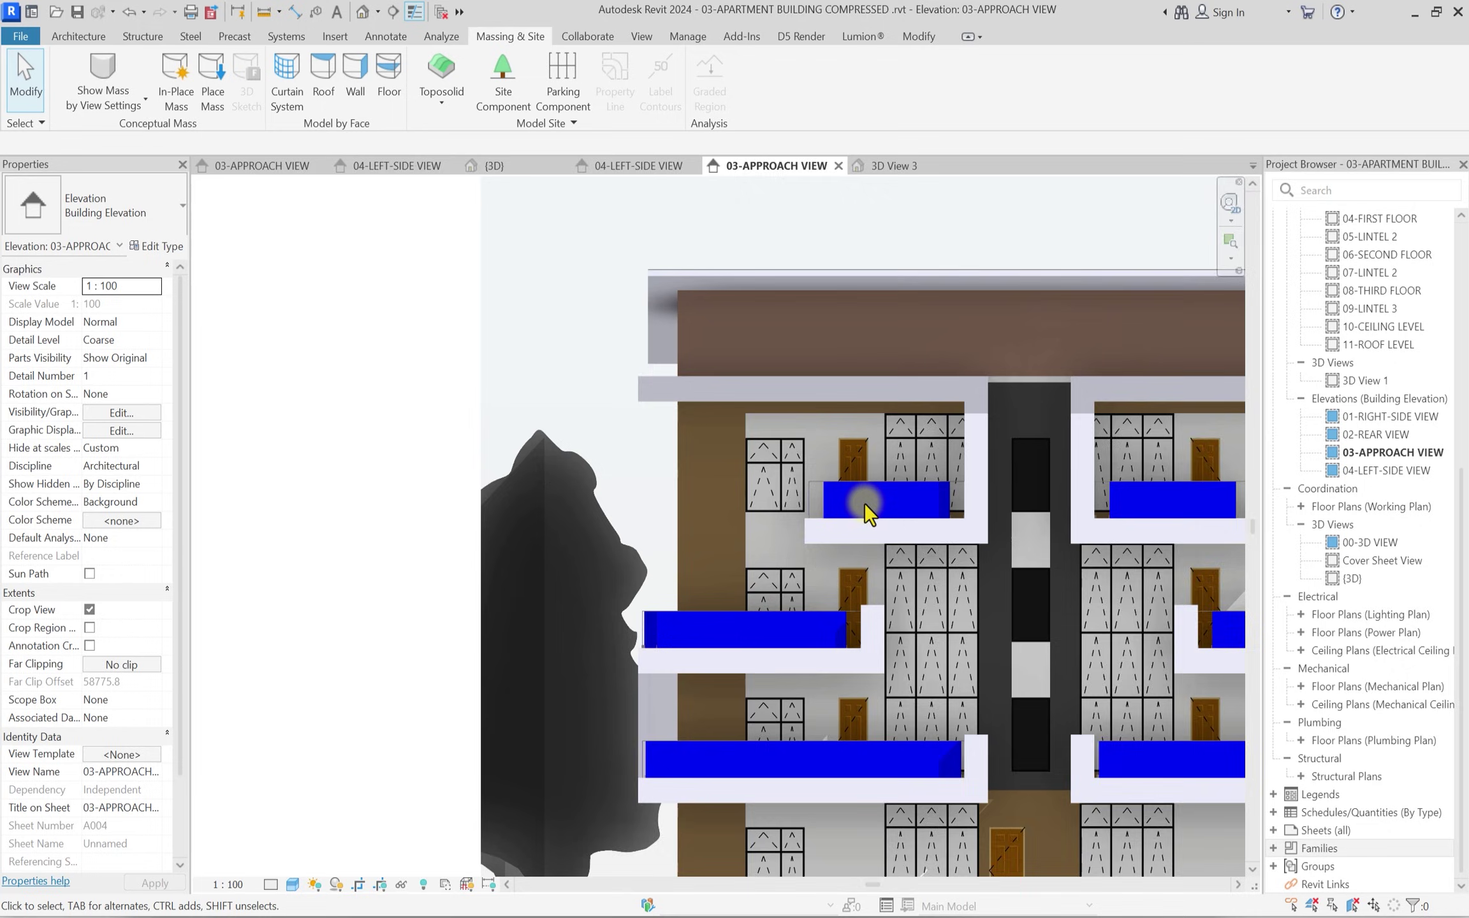
Inspect the baluster placement of the second-floor balcony's 01-MINIMALIST RAILING type to identify its panel family.
{"action": "scroll", "coordinate": [868, 504], "scroll_direction": "up", "scroll_amount": 2}
{"action": "scroll", "coordinate": [579, 690], "scroll_direction": "up", "scroll_amount": 4}
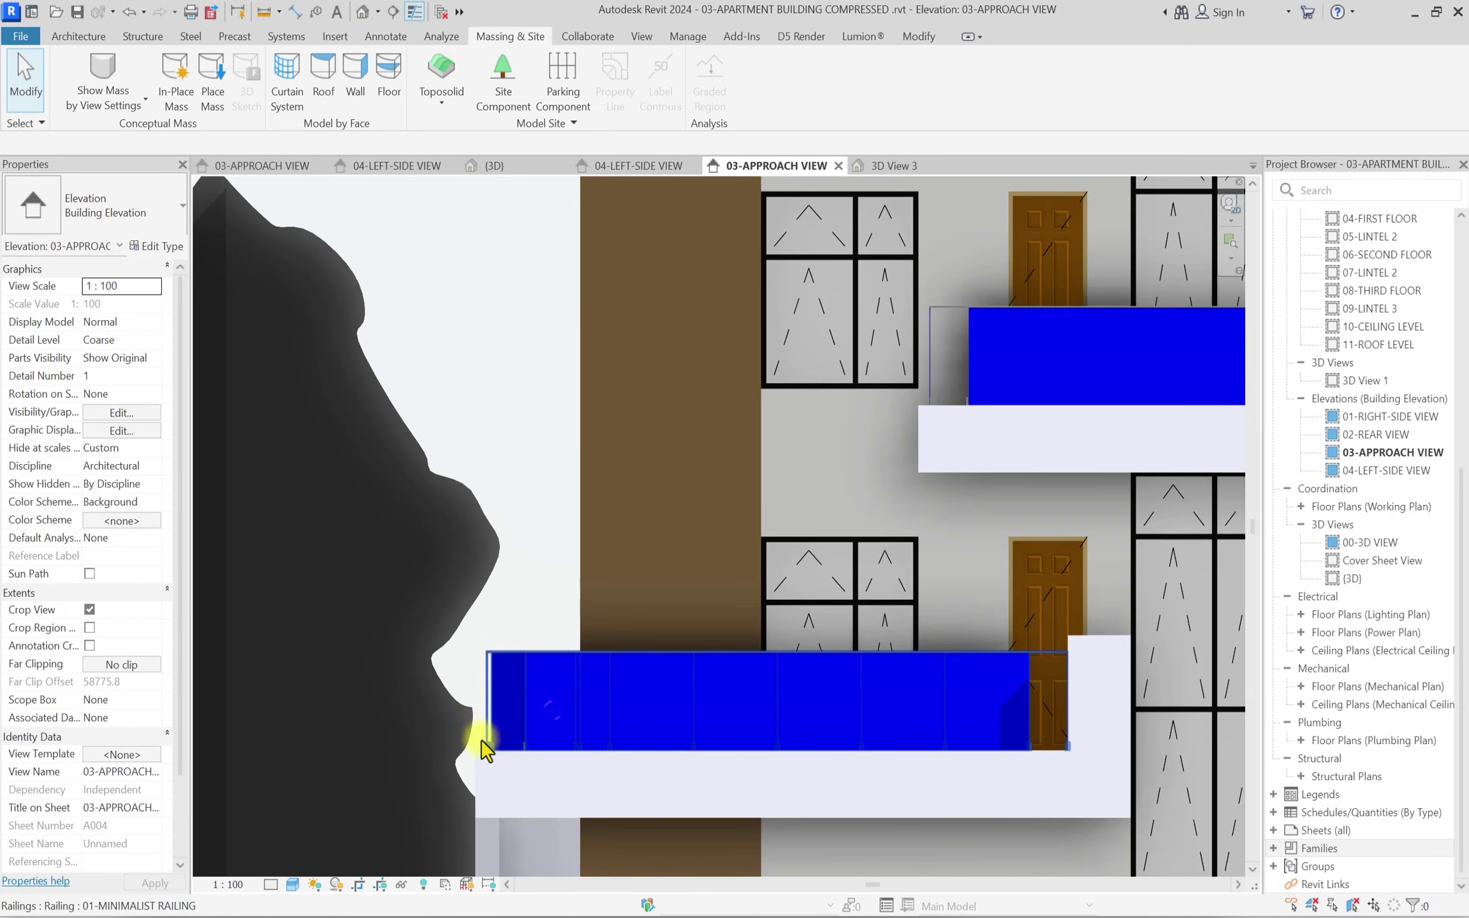
{"action": "middle_click_drag", "start_coordinate": [586, 719], "coordinate": [782, 676]}
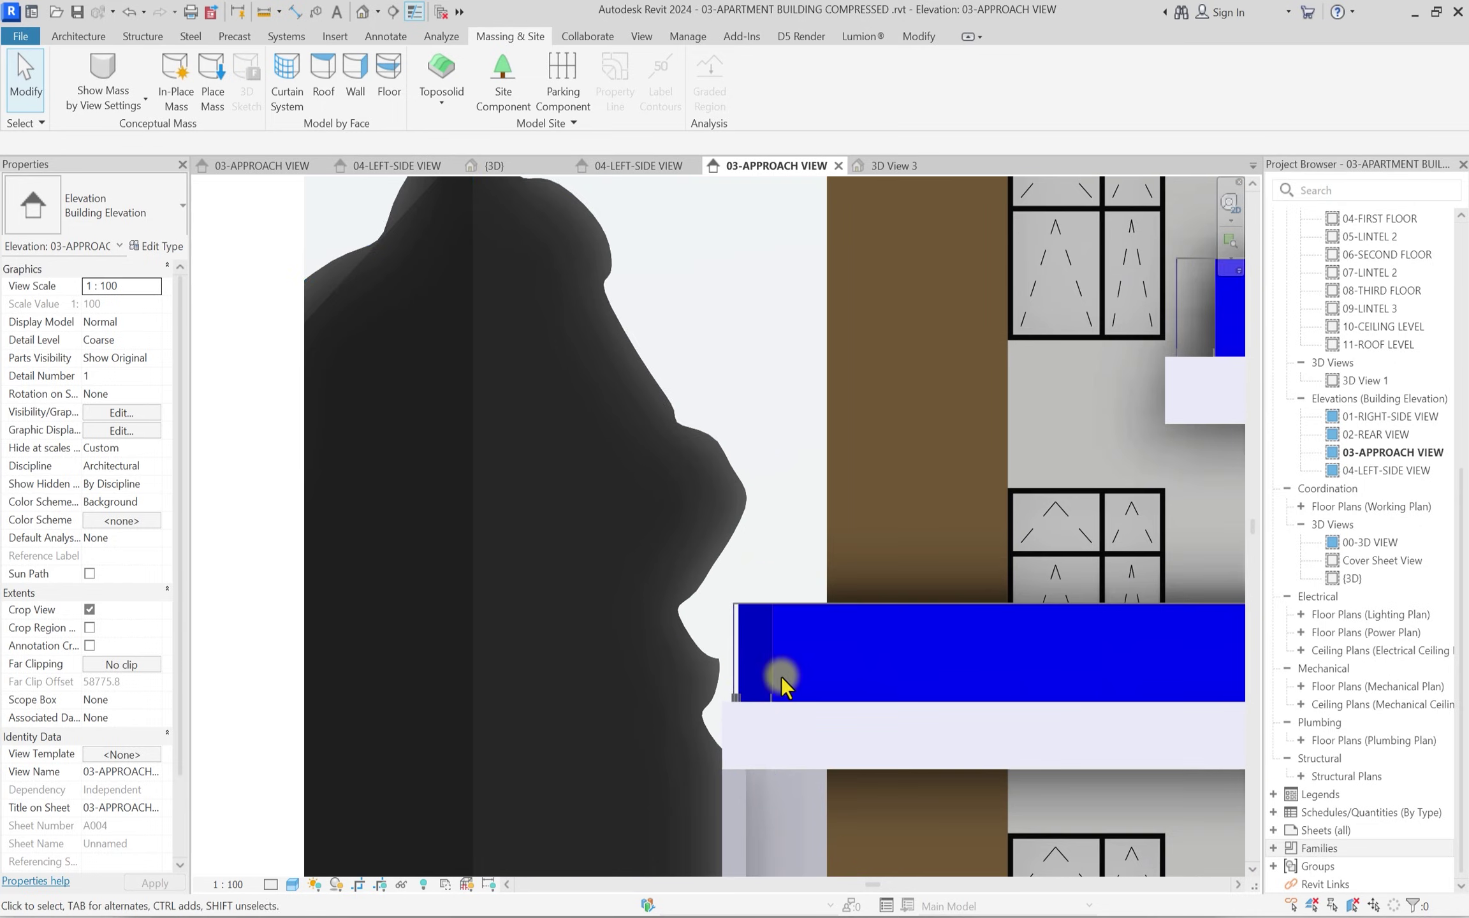
{"action": "left_click", "coordinate": [742, 639]}
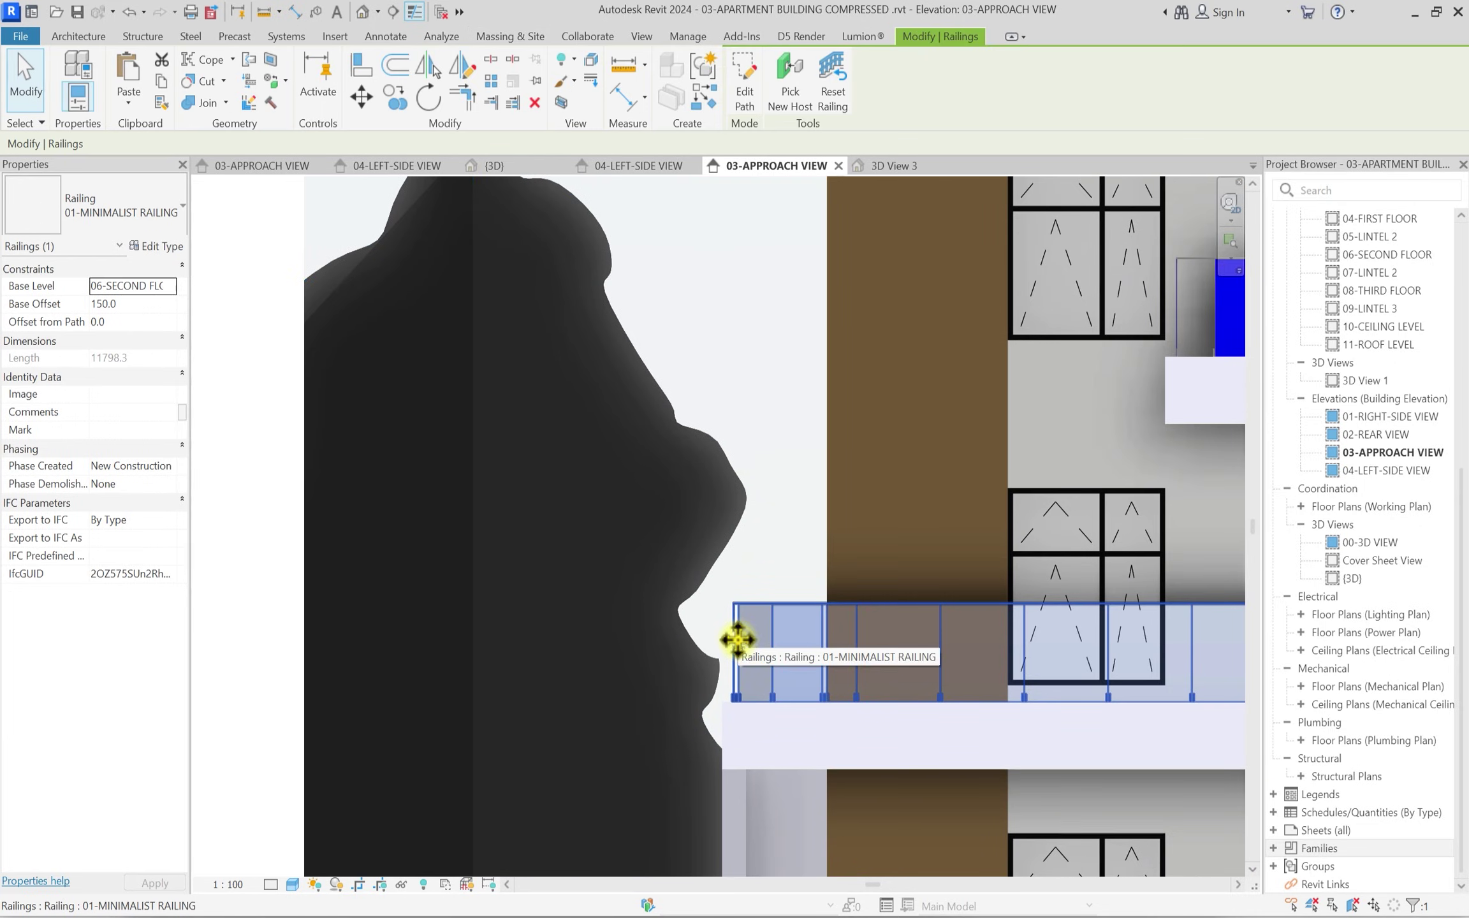
{"action": "left_click", "coordinate": [156, 246]}
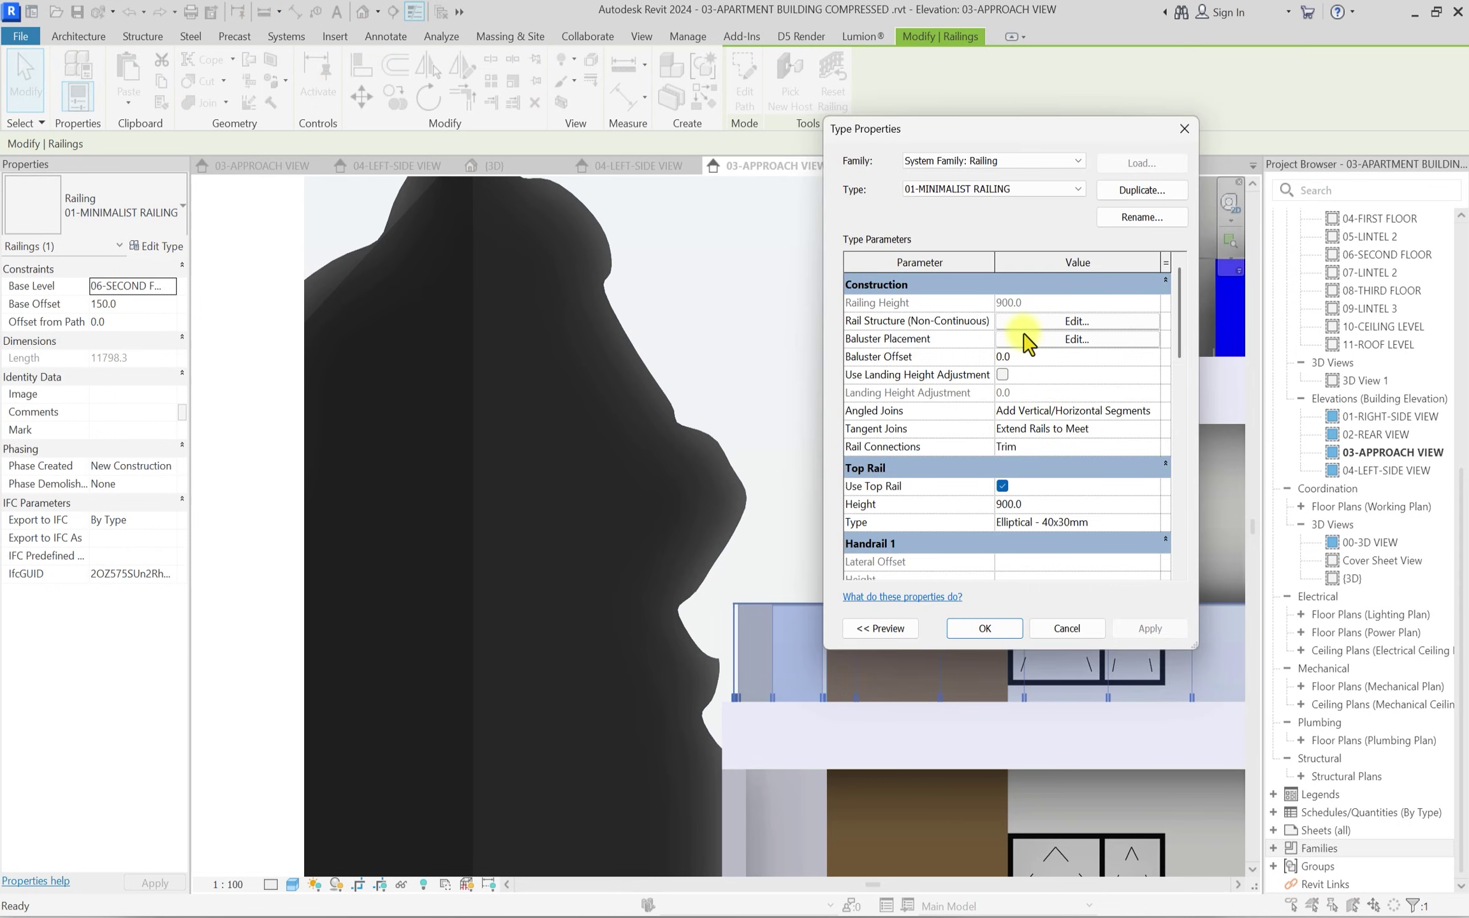
{"action": "left_click", "coordinate": [1075, 341]}
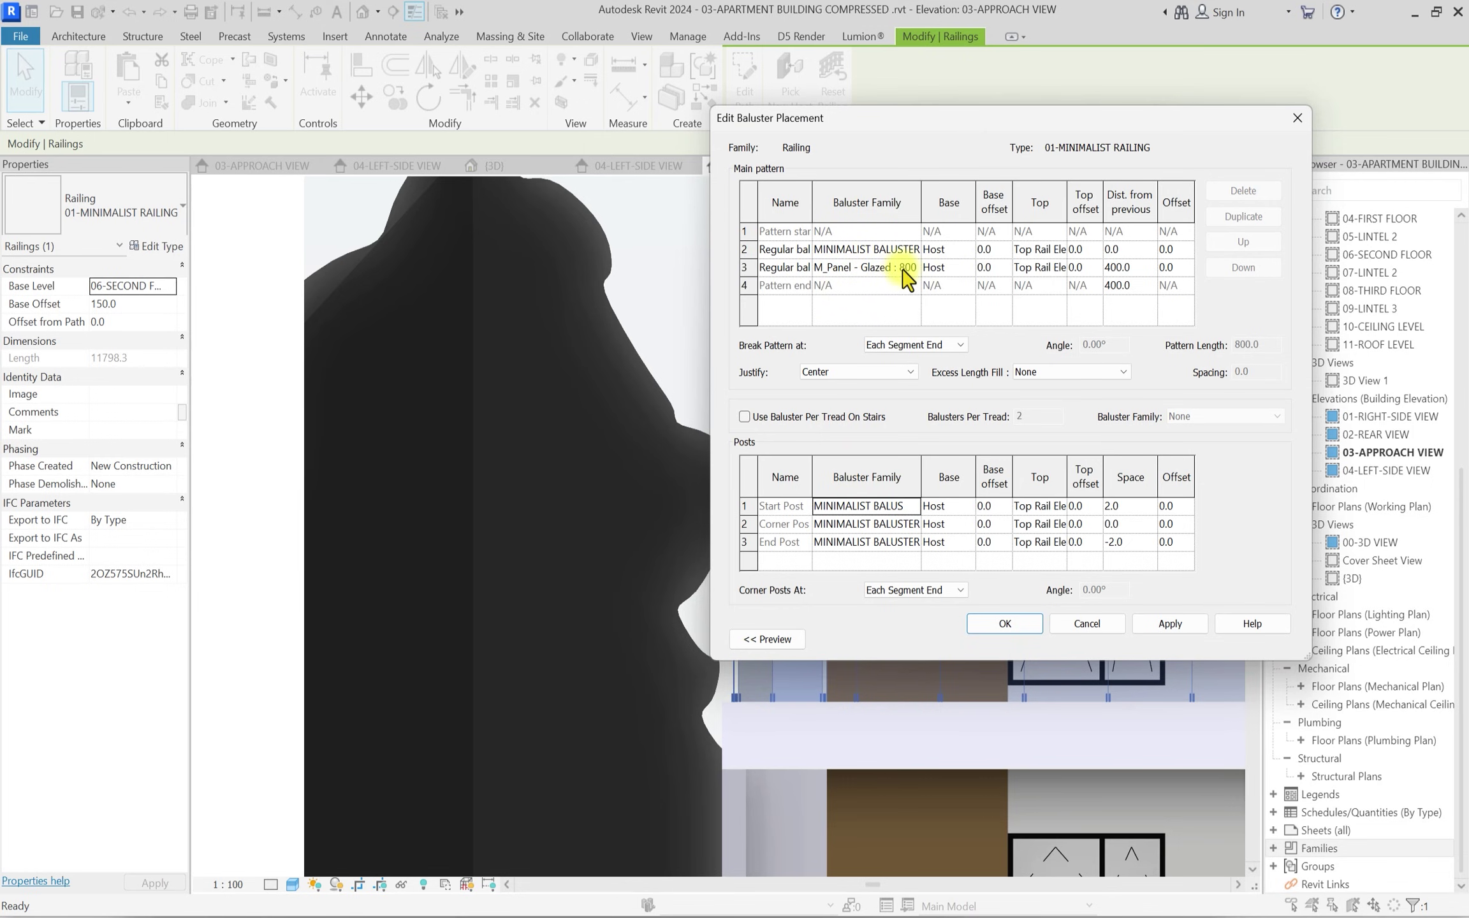
{"action": "left_click", "coordinate": [904, 268]}
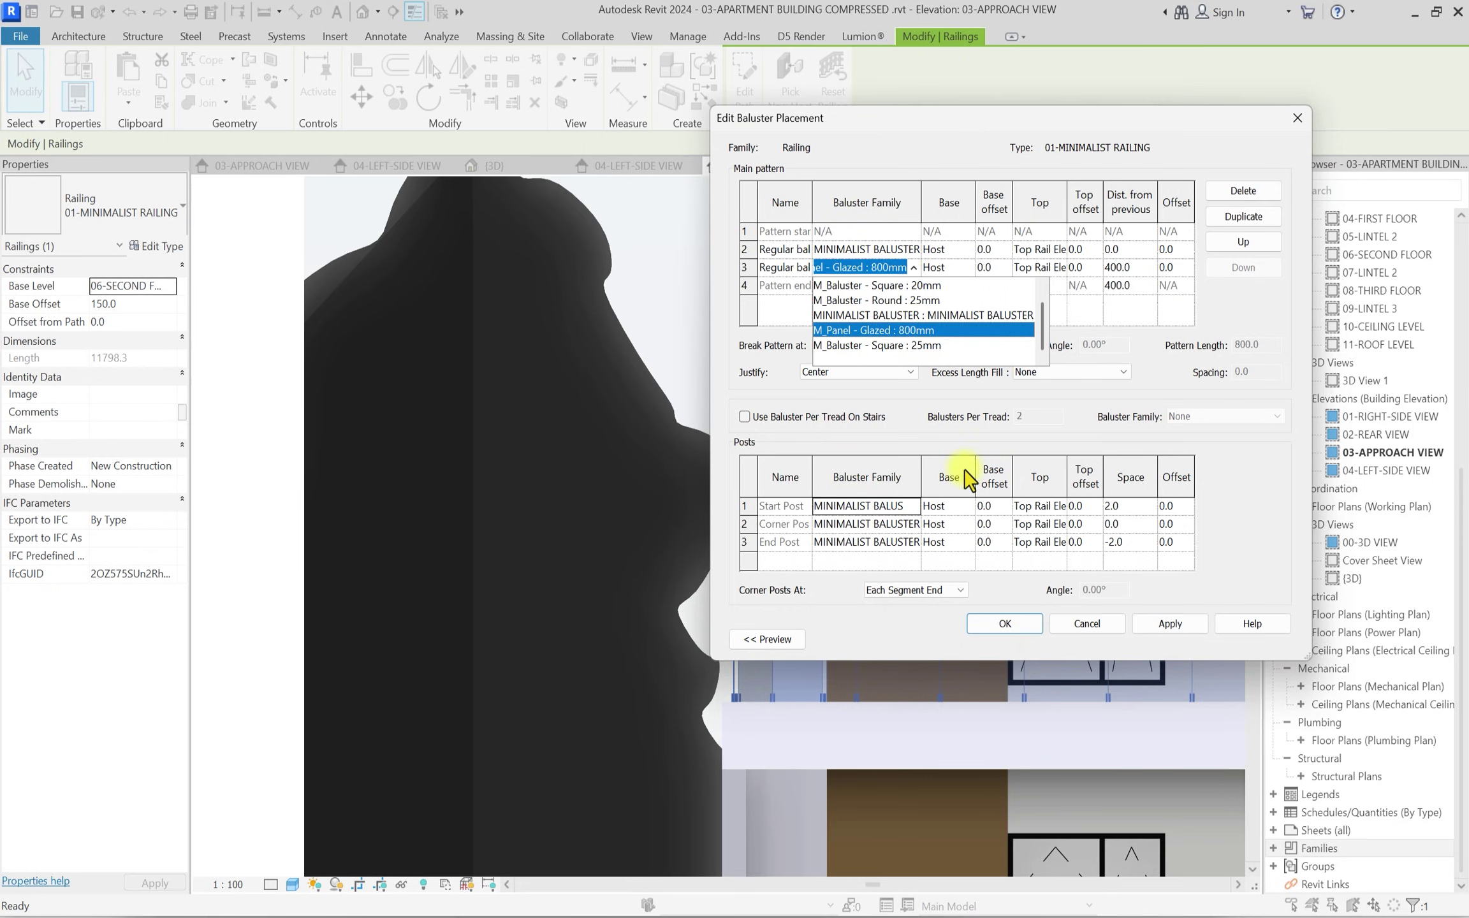
{"action": "left_click", "coordinate": [995, 626]}
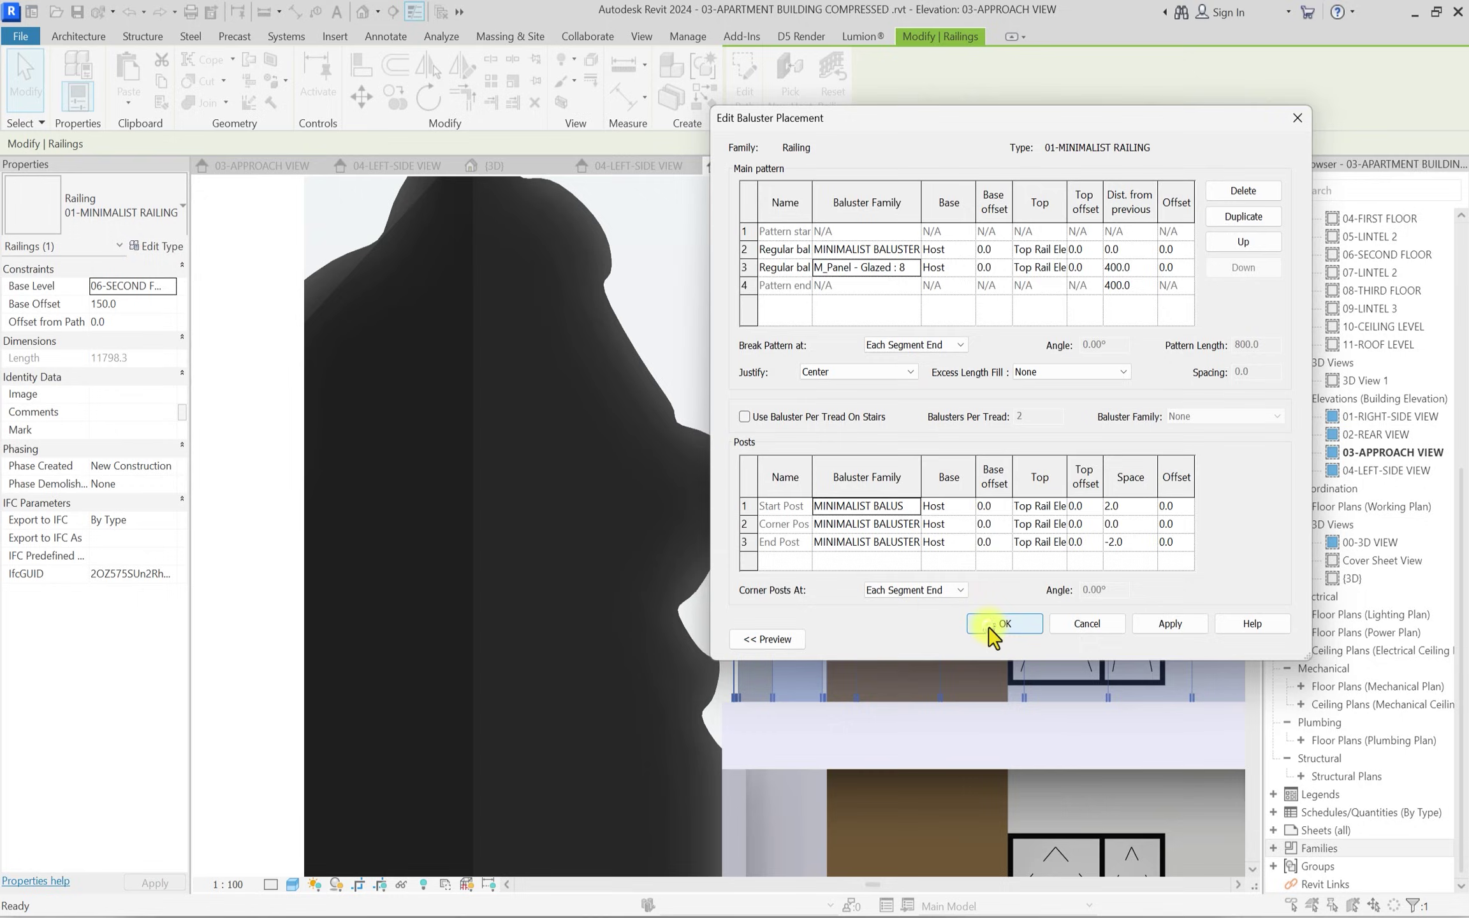
{"action": "left_click", "coordinate": [1000, 628]}
{"action": "left_click", "coordinate": [1000, 630]}
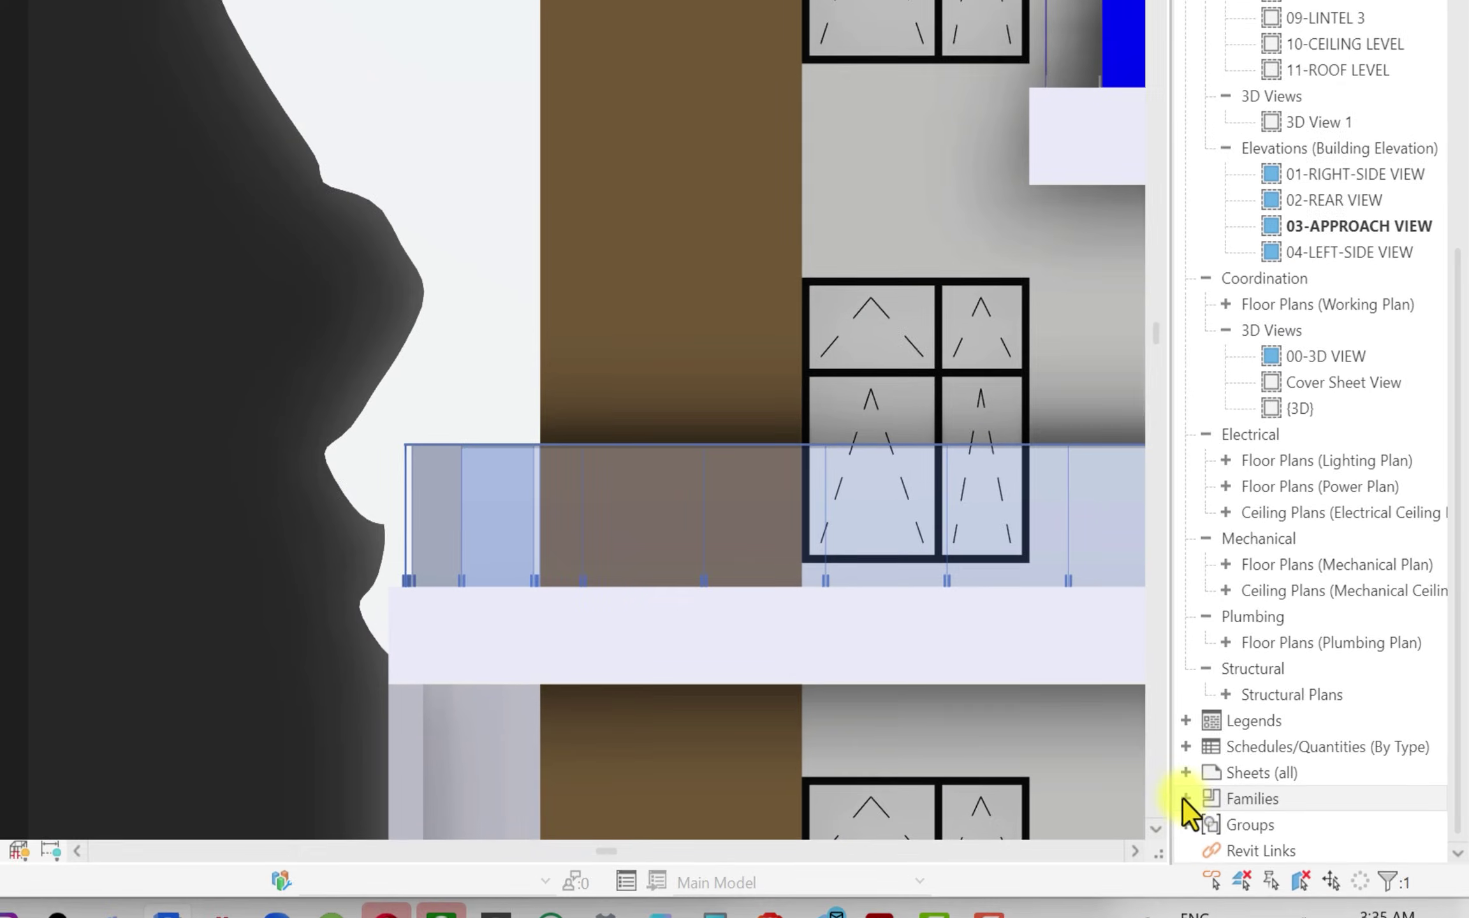
Open the M_Panel - Glazed railing family for editing and display its 3D view shaded.
{"action": "left_click", "coordinate": [1181, 797]}
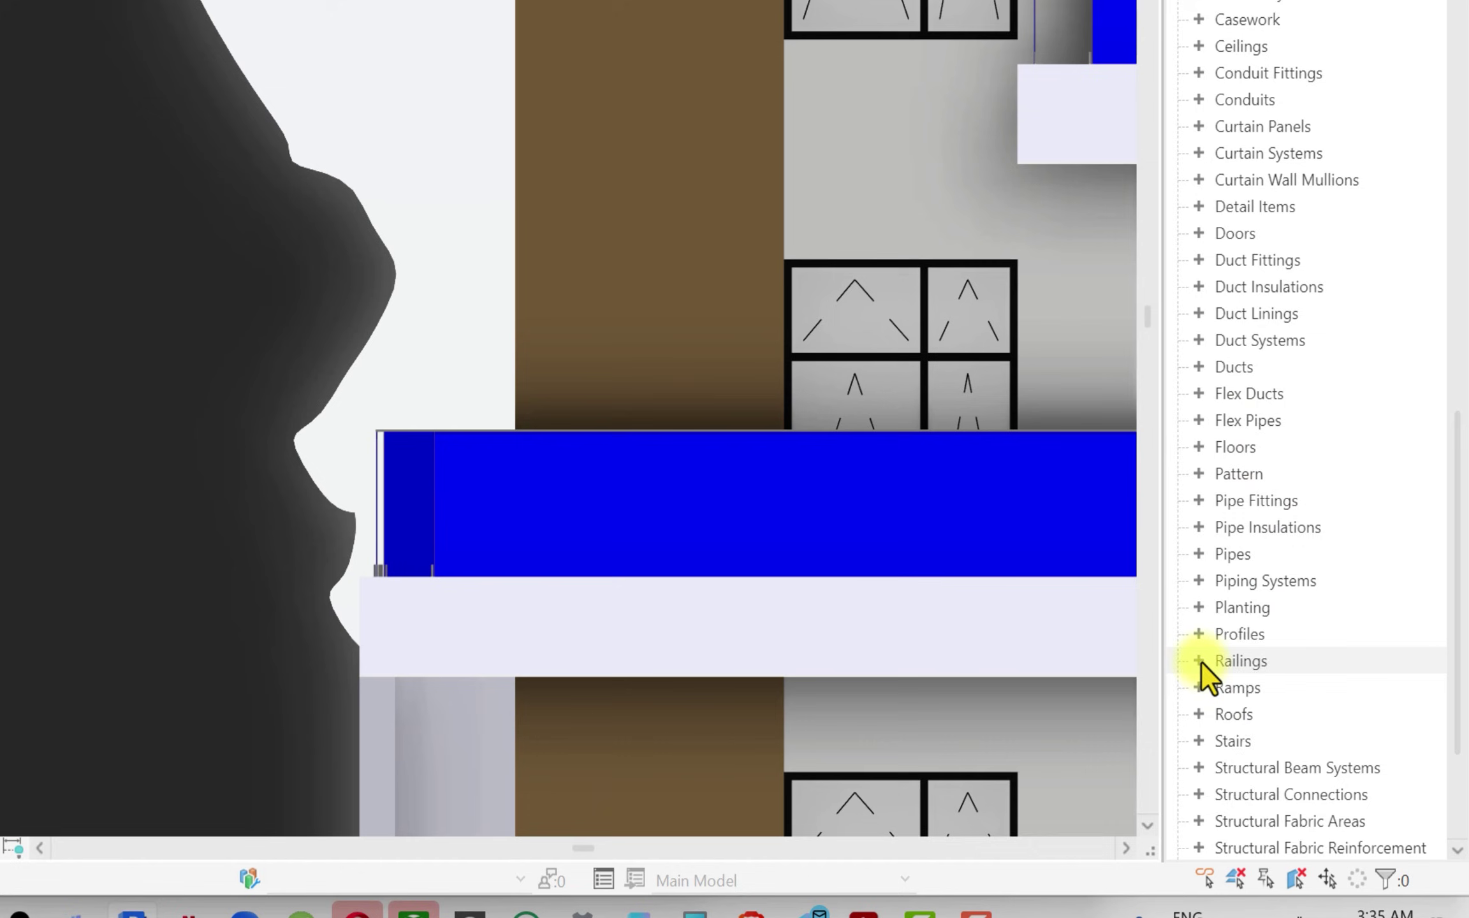
{"action": "double_click", "coordinate": [1205, 661]}
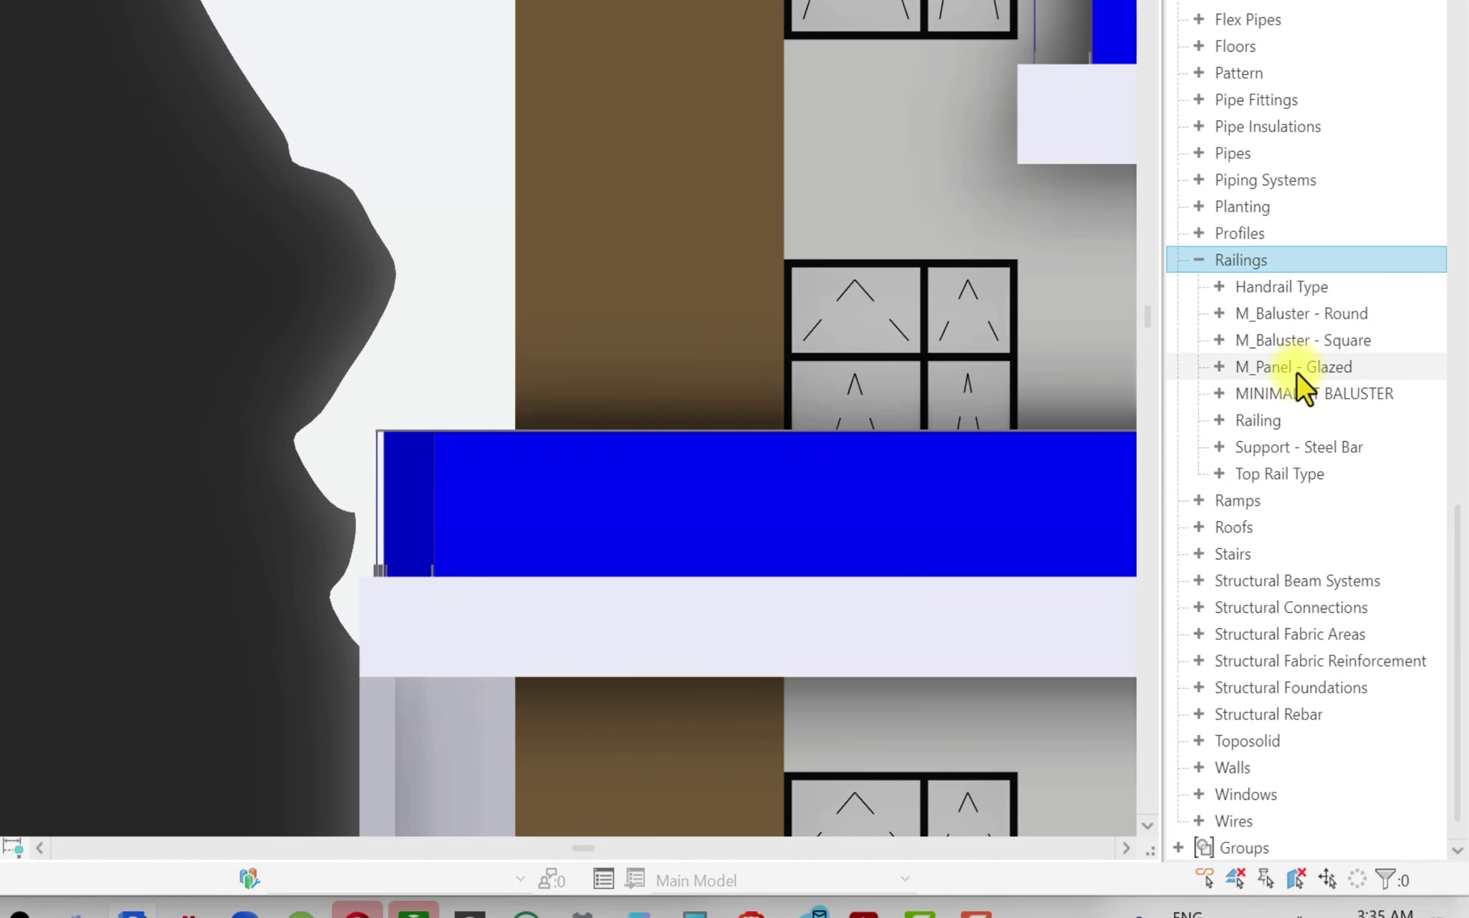
{"action": "left_click", "coordinate": [1273, 368]}
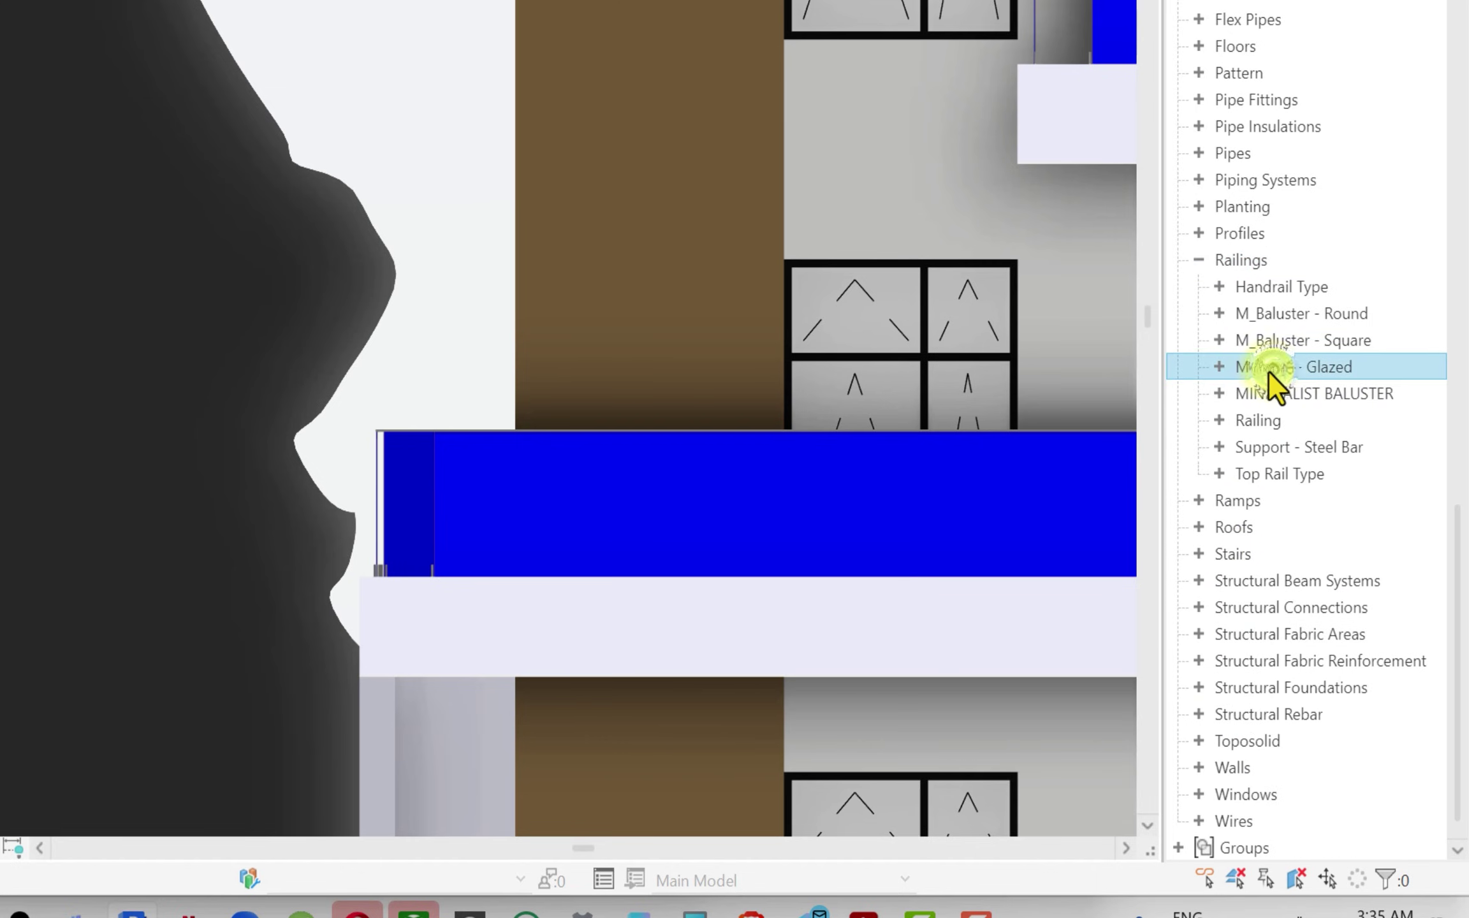
{"action": "right_click", "coordinate": [1266, 370]}
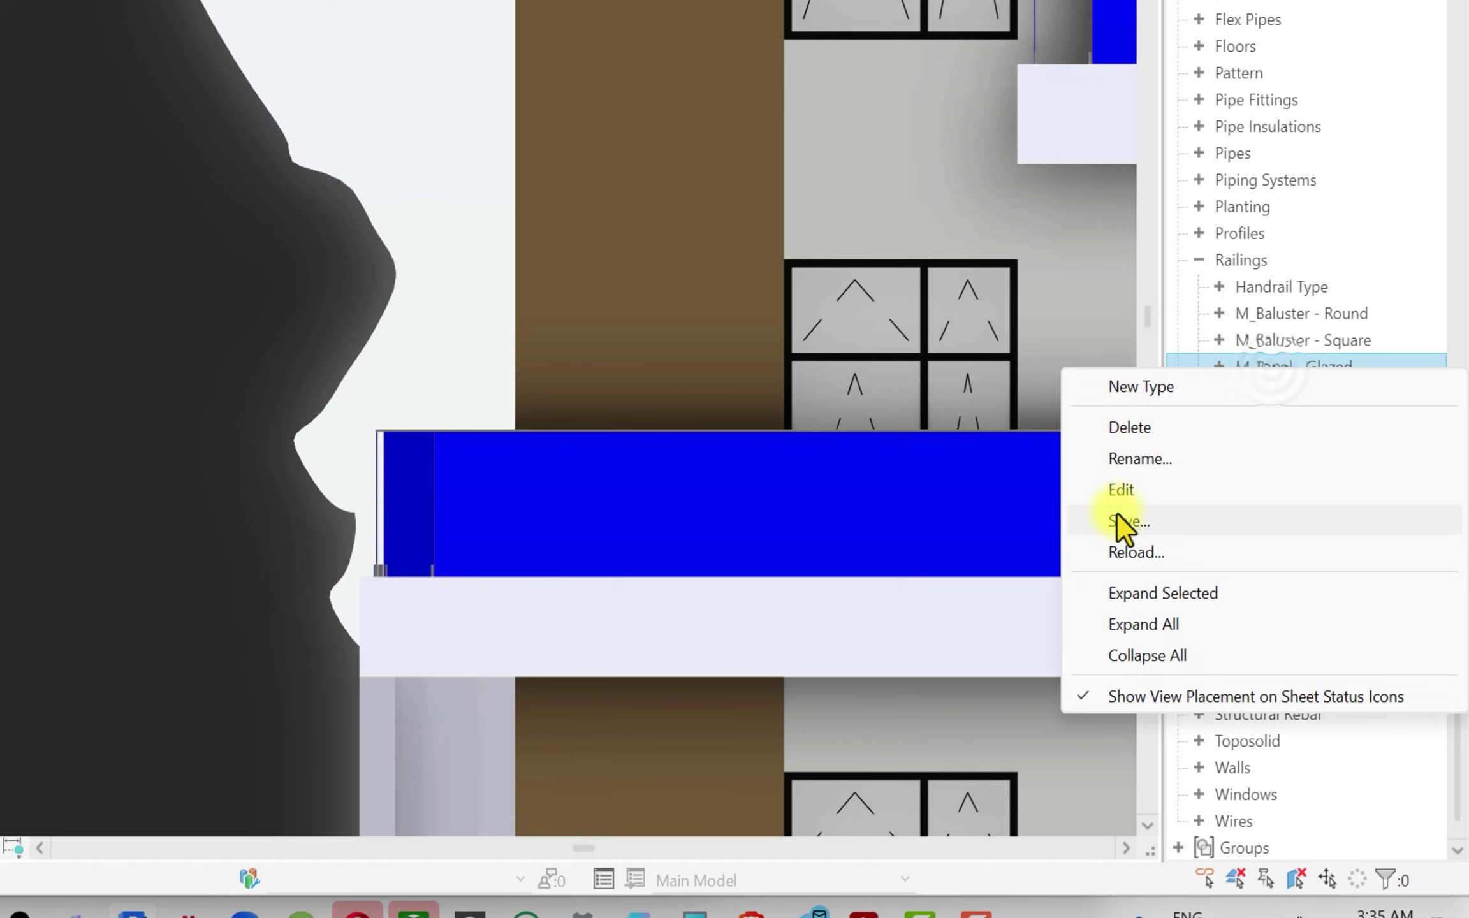
{"action": "left_click", "coordinate": [1135, 486]}
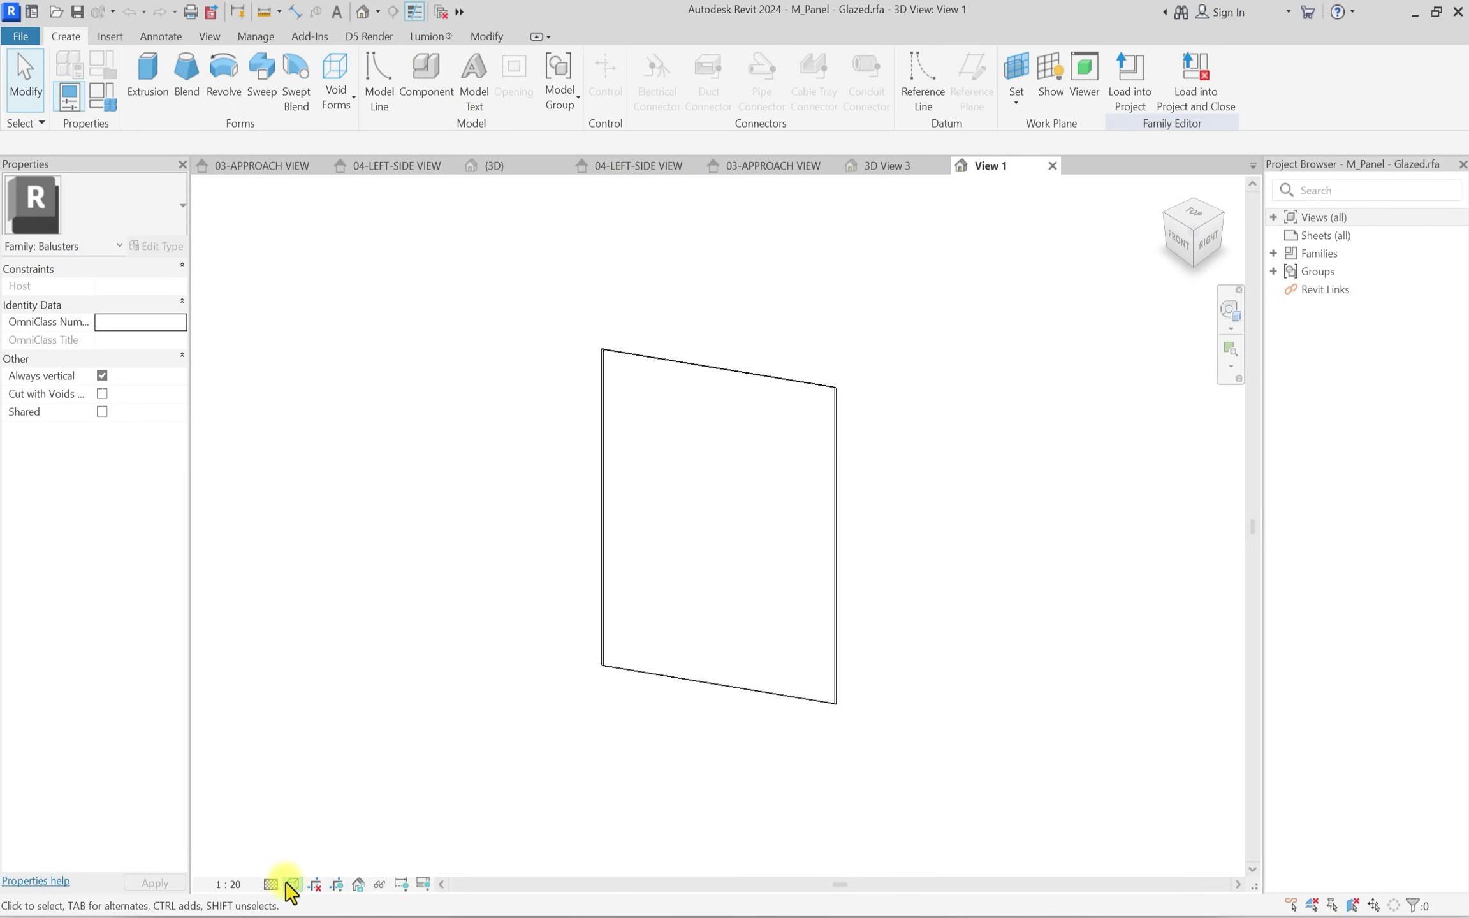
{"action": "left_click", "coordinate": [292, 885]}
{"action": "left_click", "coordinate": [341, 807]}
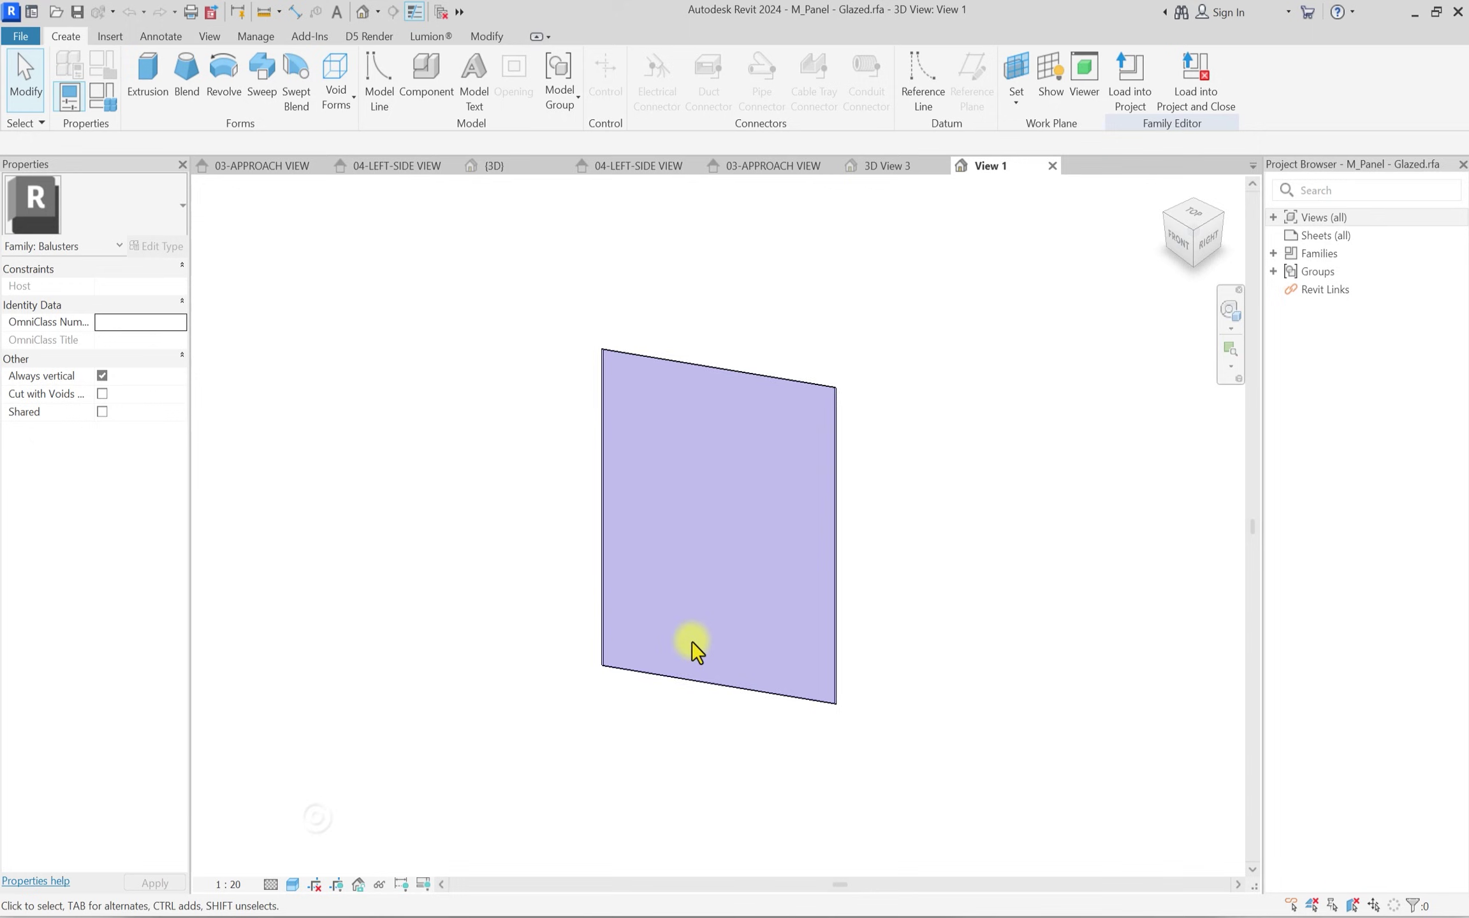
Remove the glazed panel extrusion's material association by setting its family parameter to <none>.
{"action": "scroll", "coordinate": [629, 616], "scroll_direction": "down", "scroll_amount": 3}
{"action": "scroll", "coordinate": [745, 682], "scroll_direction": "up", "scroll_amount": 5}
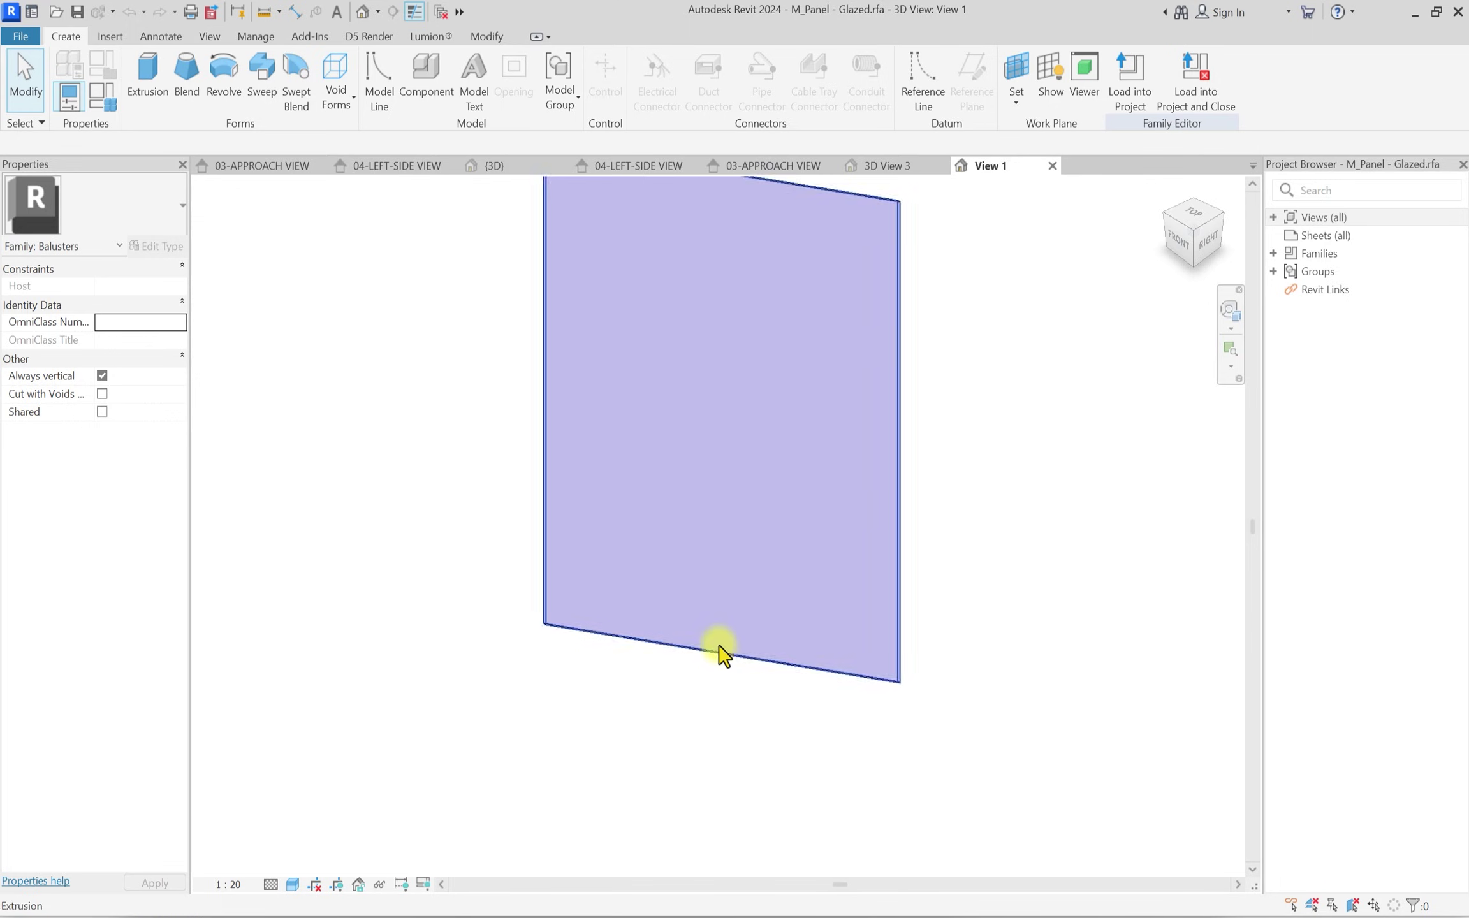
{"action": "left_click", "coordinate": [669, 646]}
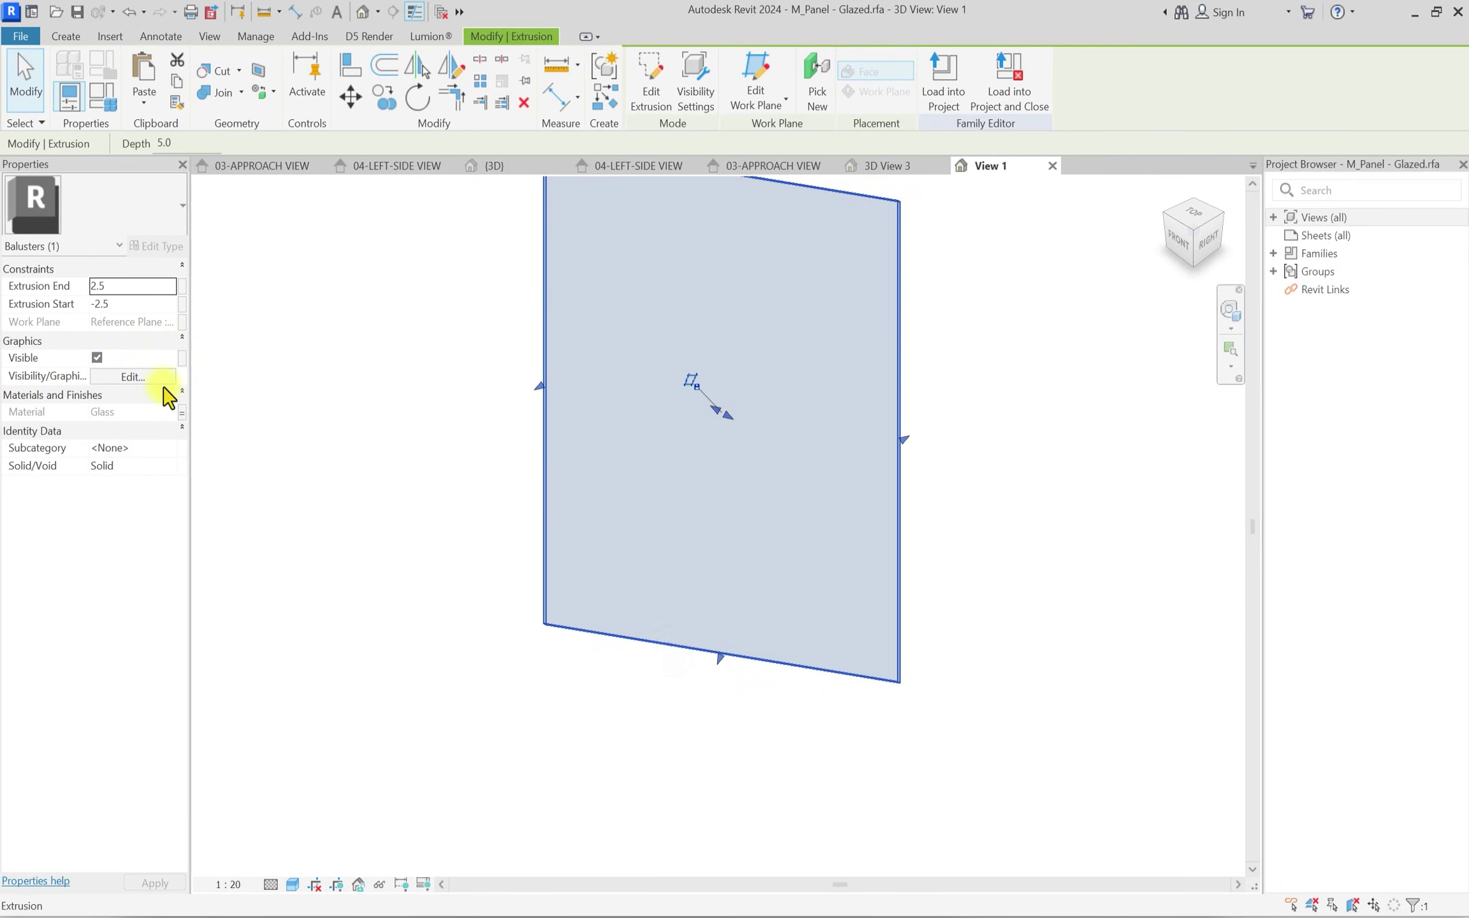
{"action": "left_click", "coordinate": [181, 412]}
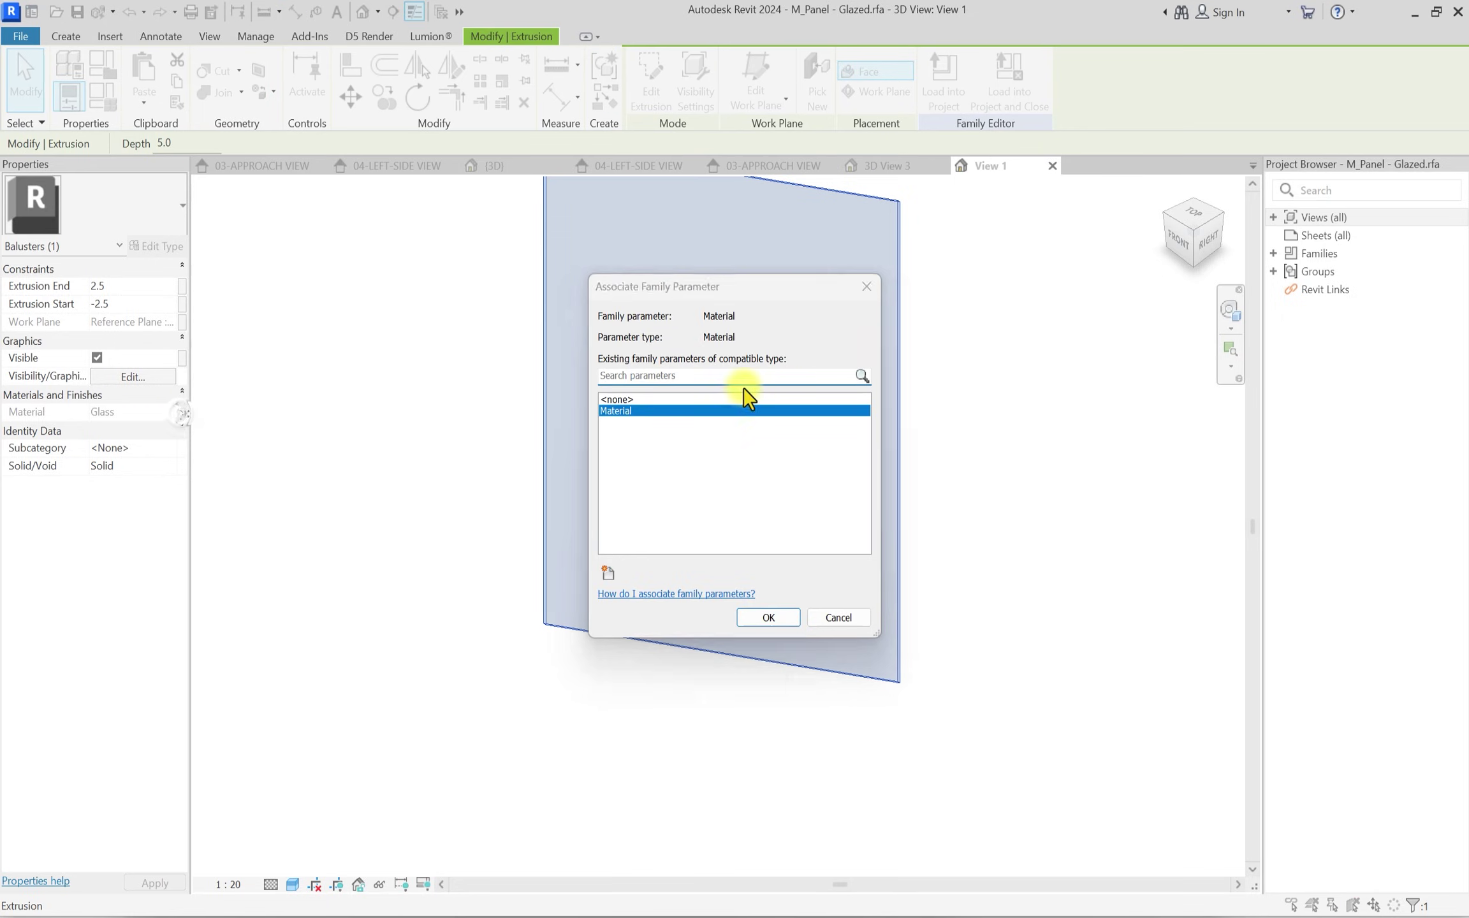
{"action": "left_click", "coordinate": [637, 400]}
{"action": "left_click", "coordinate": [769, 625]}
{"action": "left_click", "coordinate": [331, 427]}
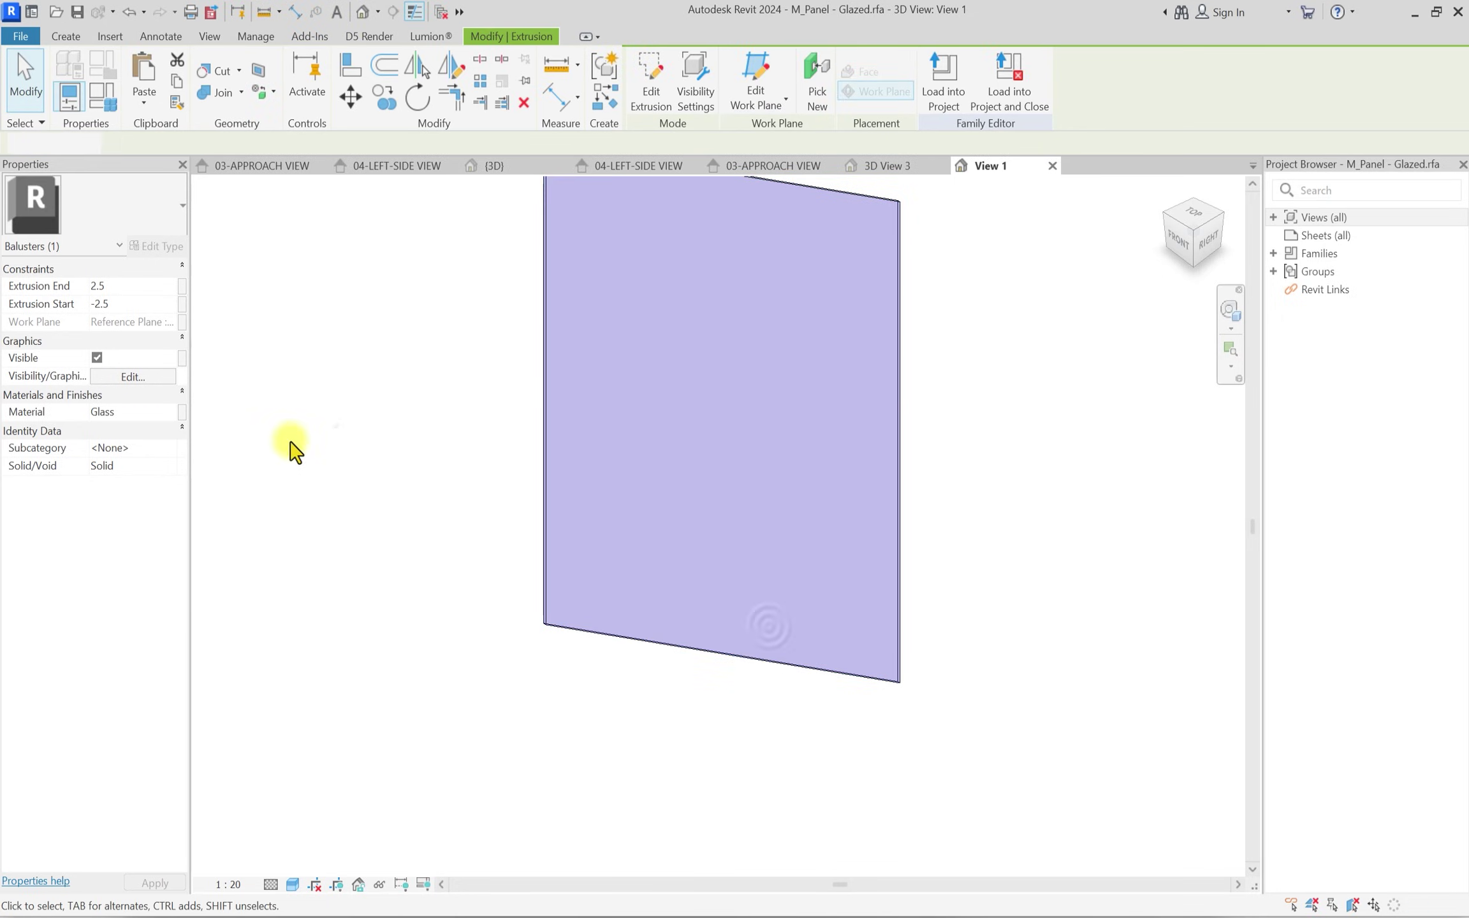
Duplicate the panel's Glass material together with its assets and name the copy 00-tint.
{"action": "left_click", "coordinate": [772, 651]}
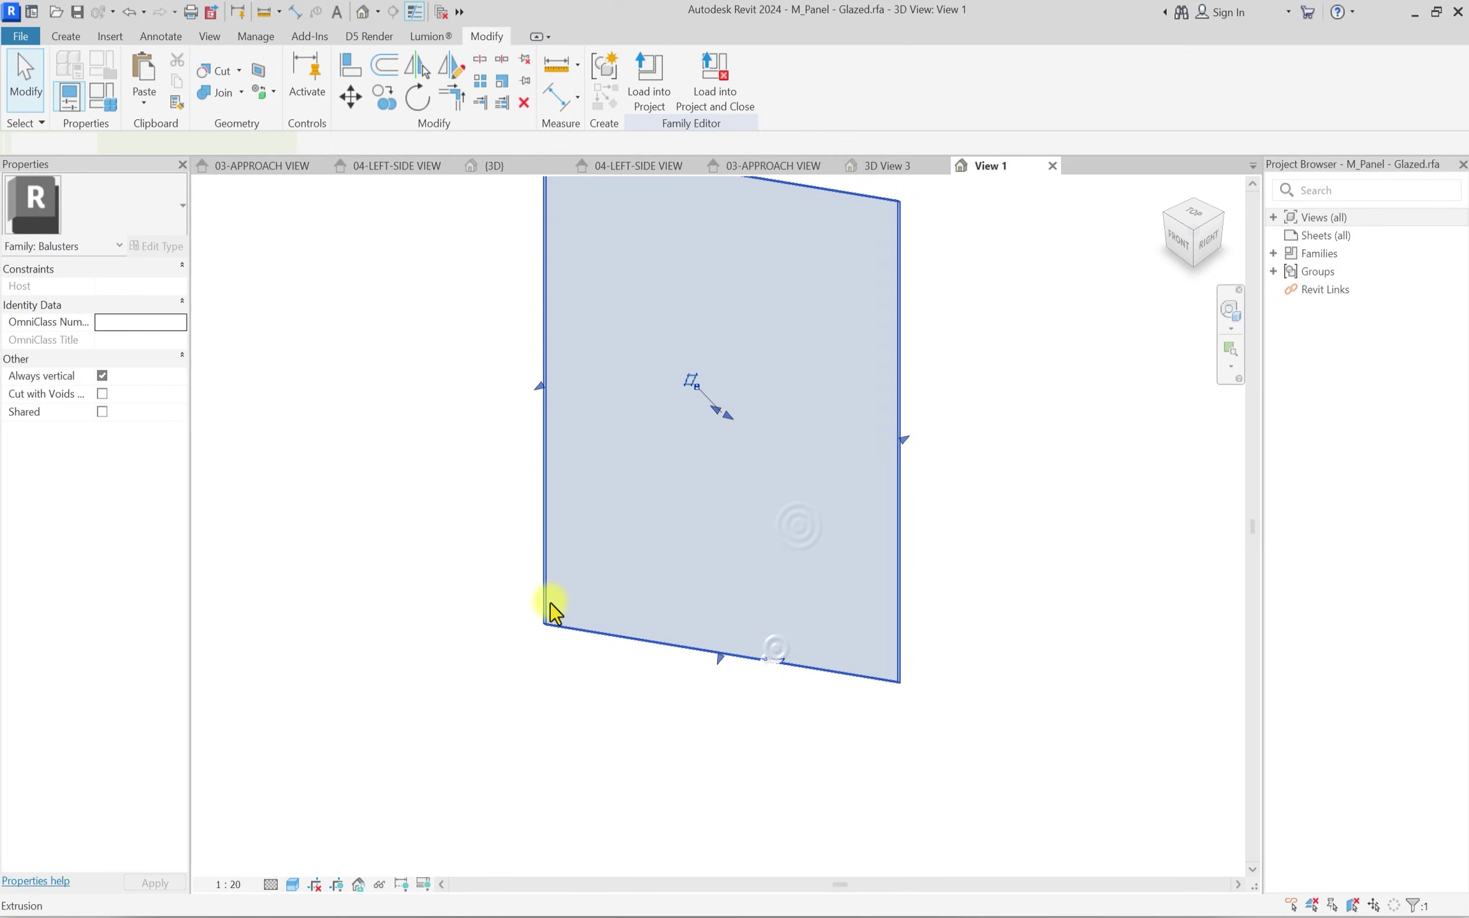
{"action": "left_click", "coordinate": [169, 412]}
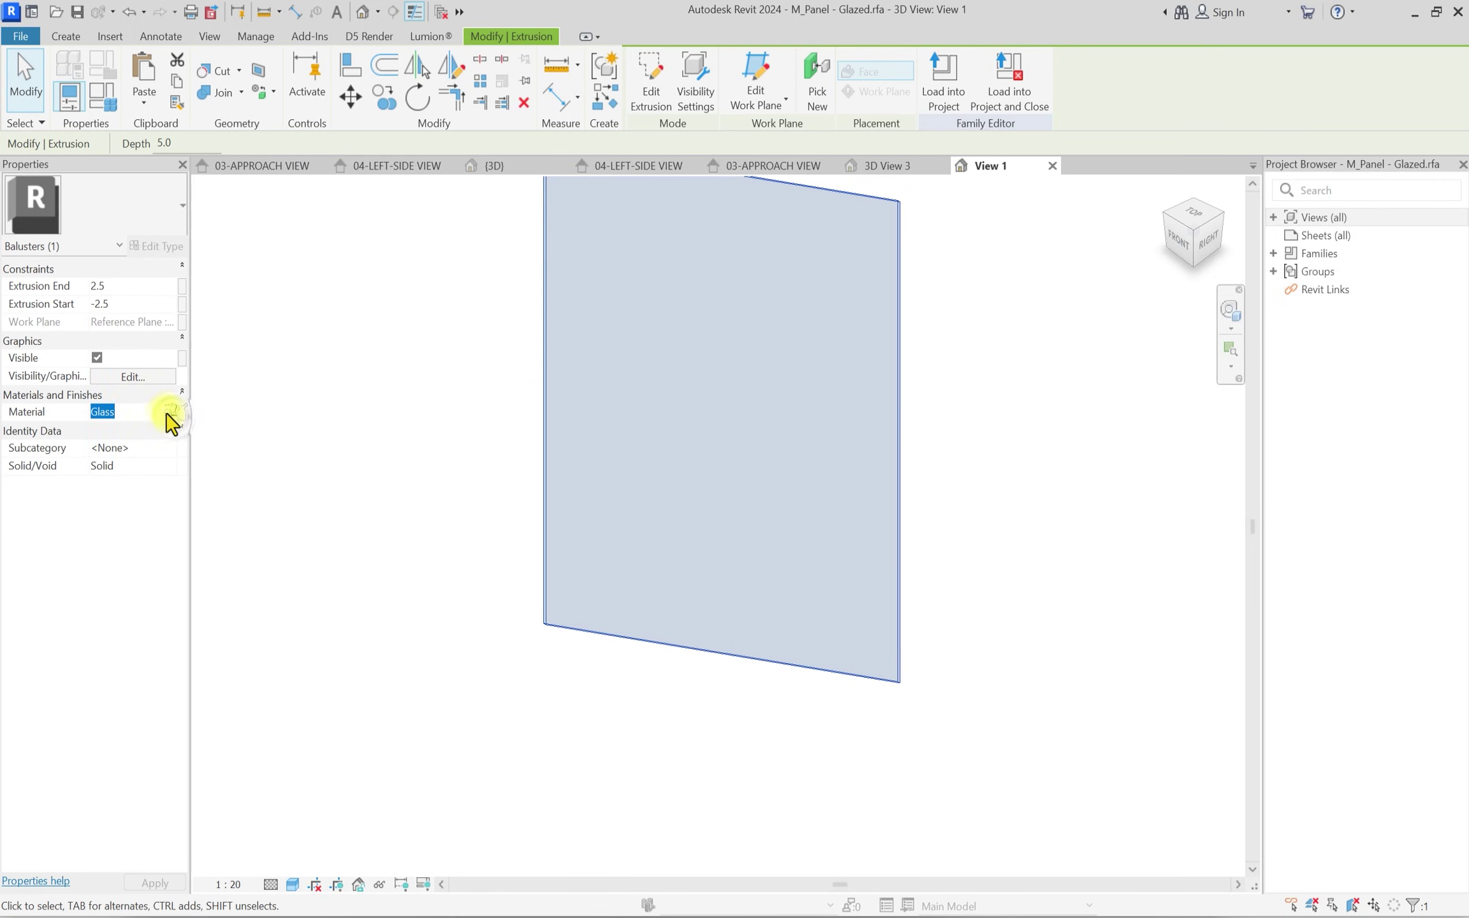
{"action": "left_click", "coordinate": [169, 411]}
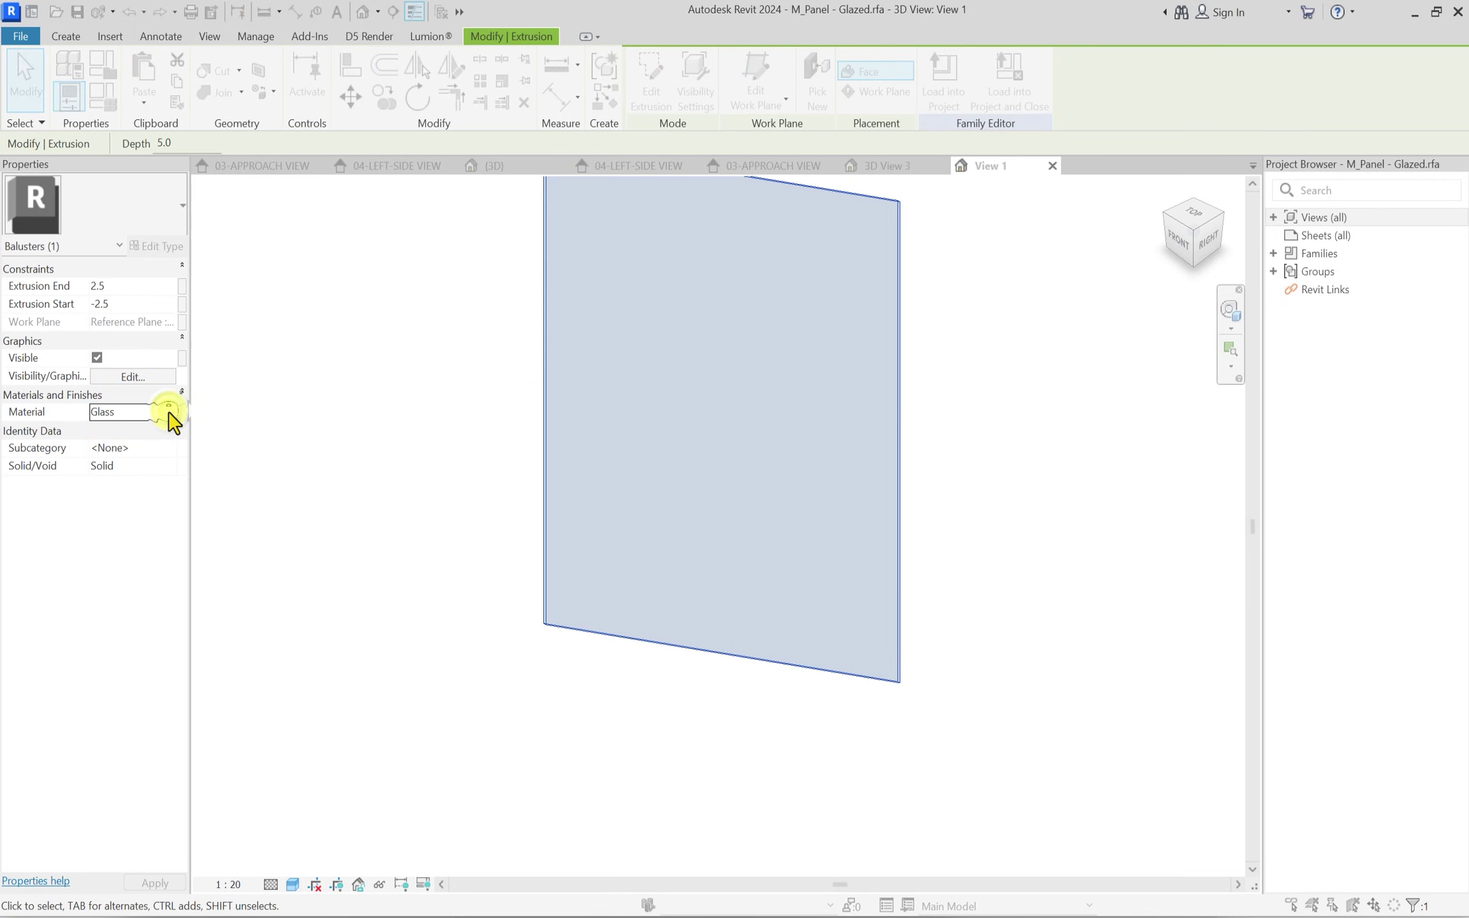
{"action": "right_click", "coordinate": [281, 503]}
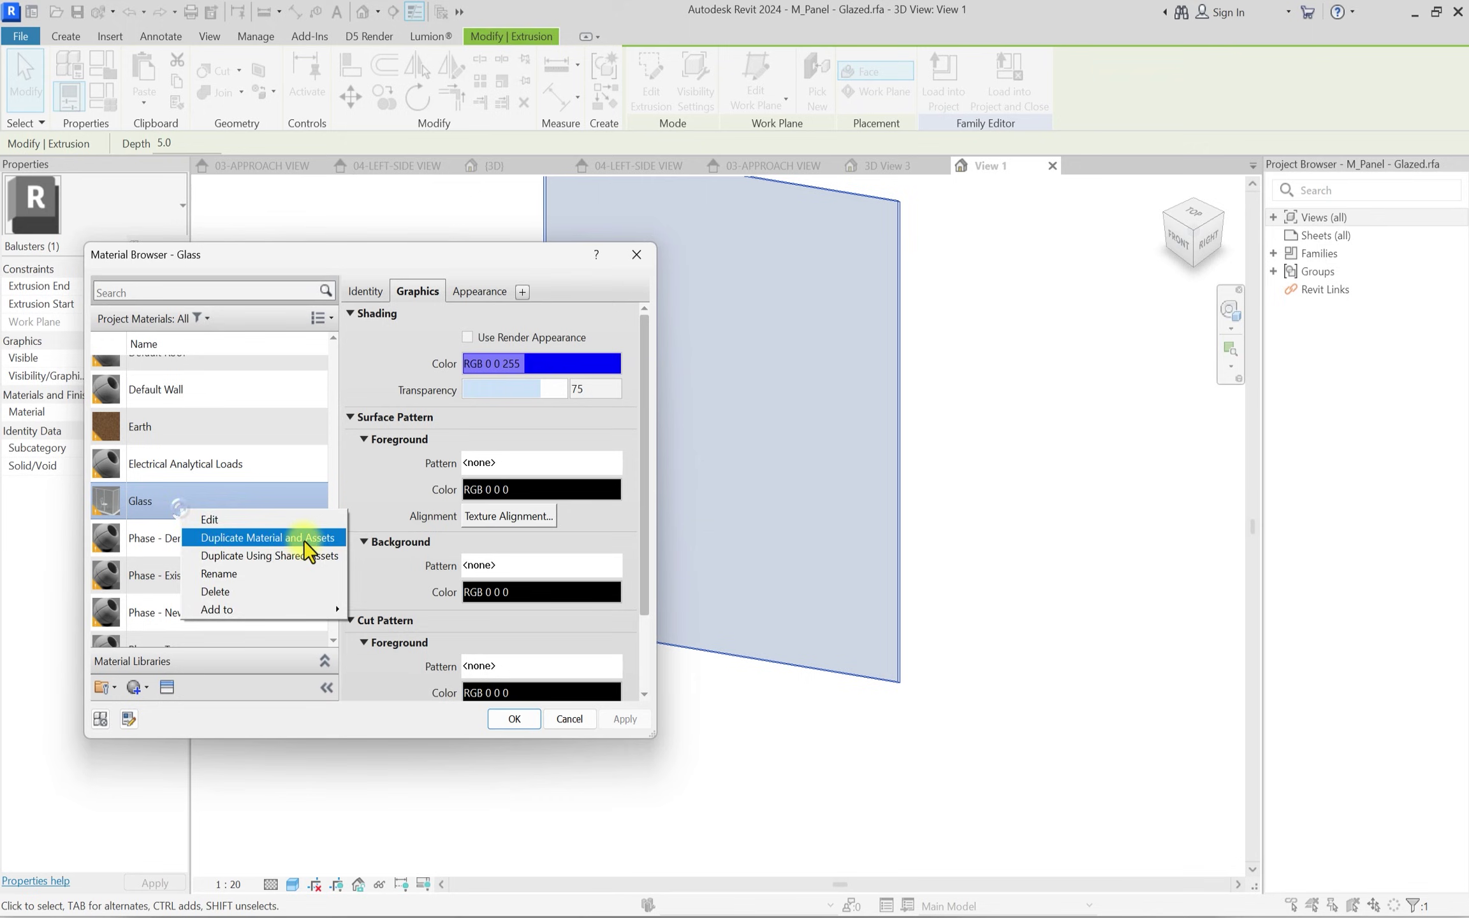
{"action": "left_click", "coordinate": [303, 541]}
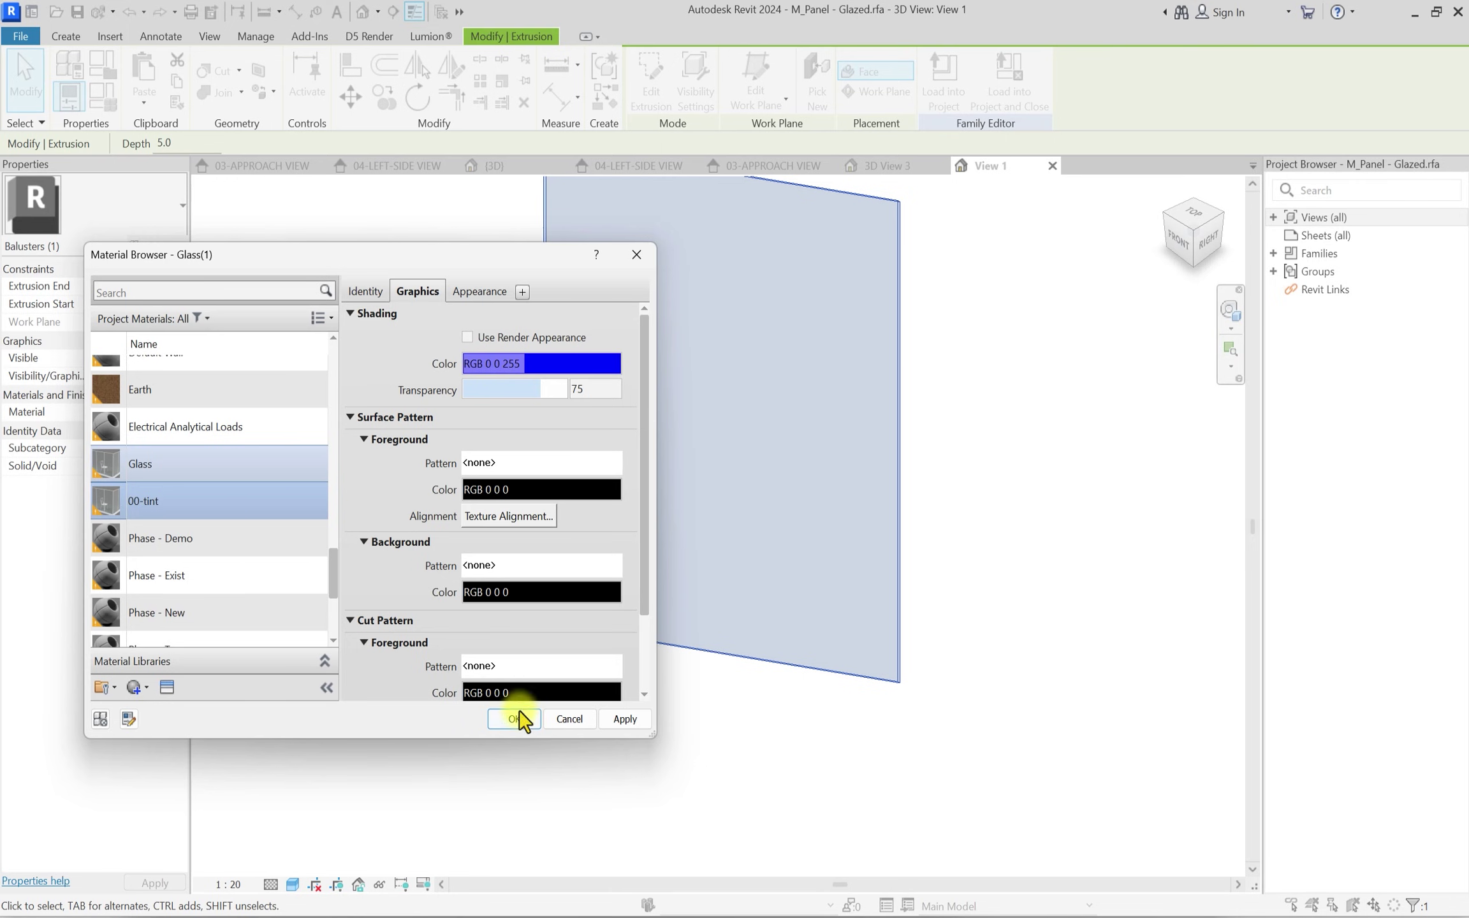
{"action": "type", "text": "00-tint"}
Replace the 00-tint material's appearance with the Glass - Heavy Color asset from the Appearance Library's Glass category.
{"action": "left_click", "coordinate": [167, 687]}
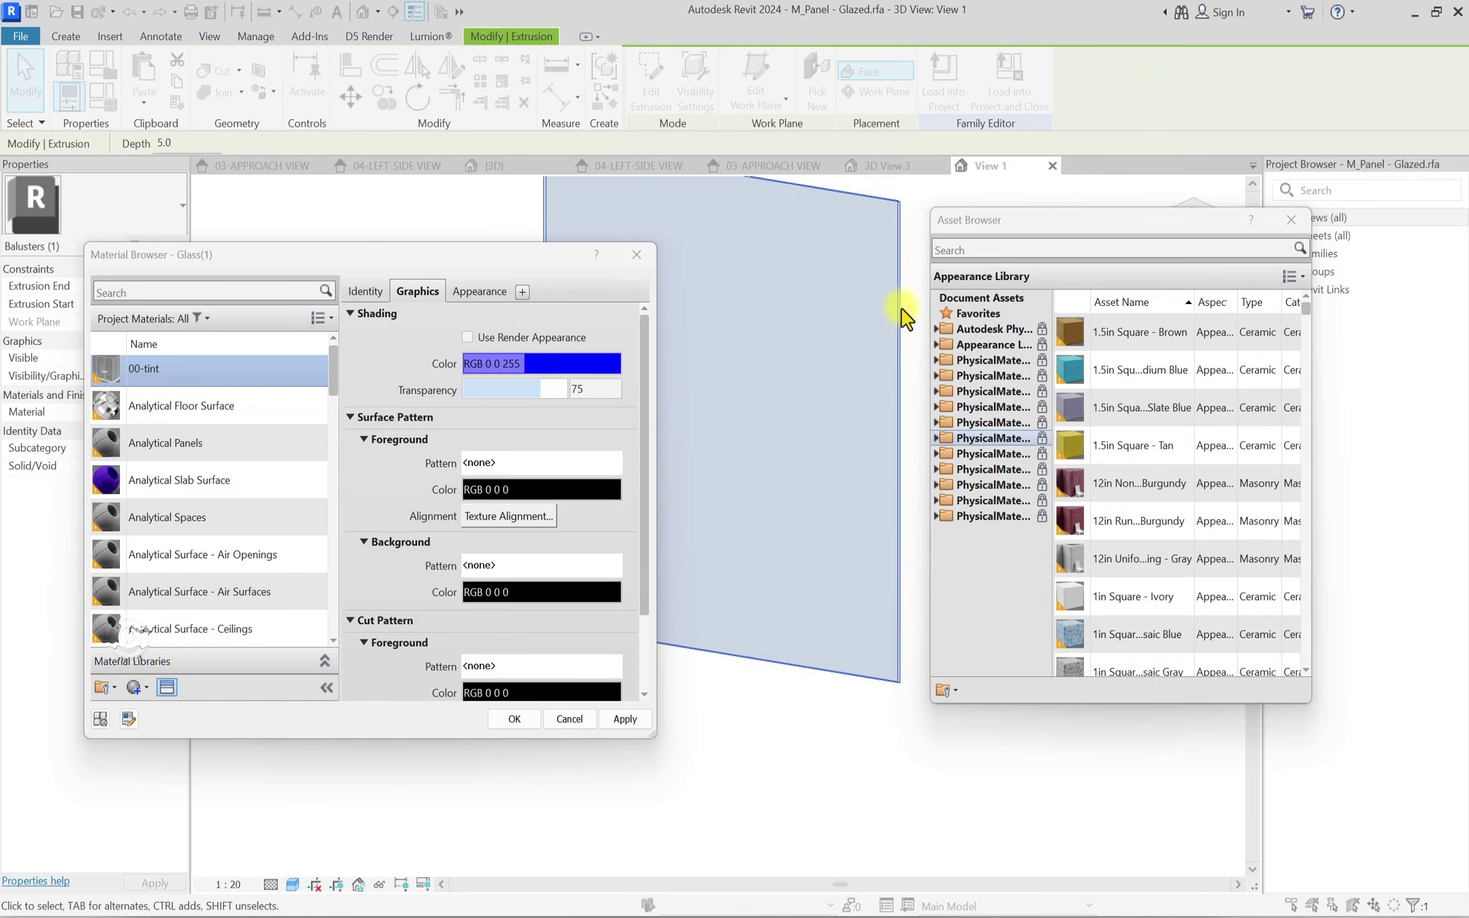
{"action": "double_click", "coordinate": [971, 346]}
{"action": "scroll", "coordinate": [1024, 513], "scroll_direction": "down", "scroll_amount": 3}
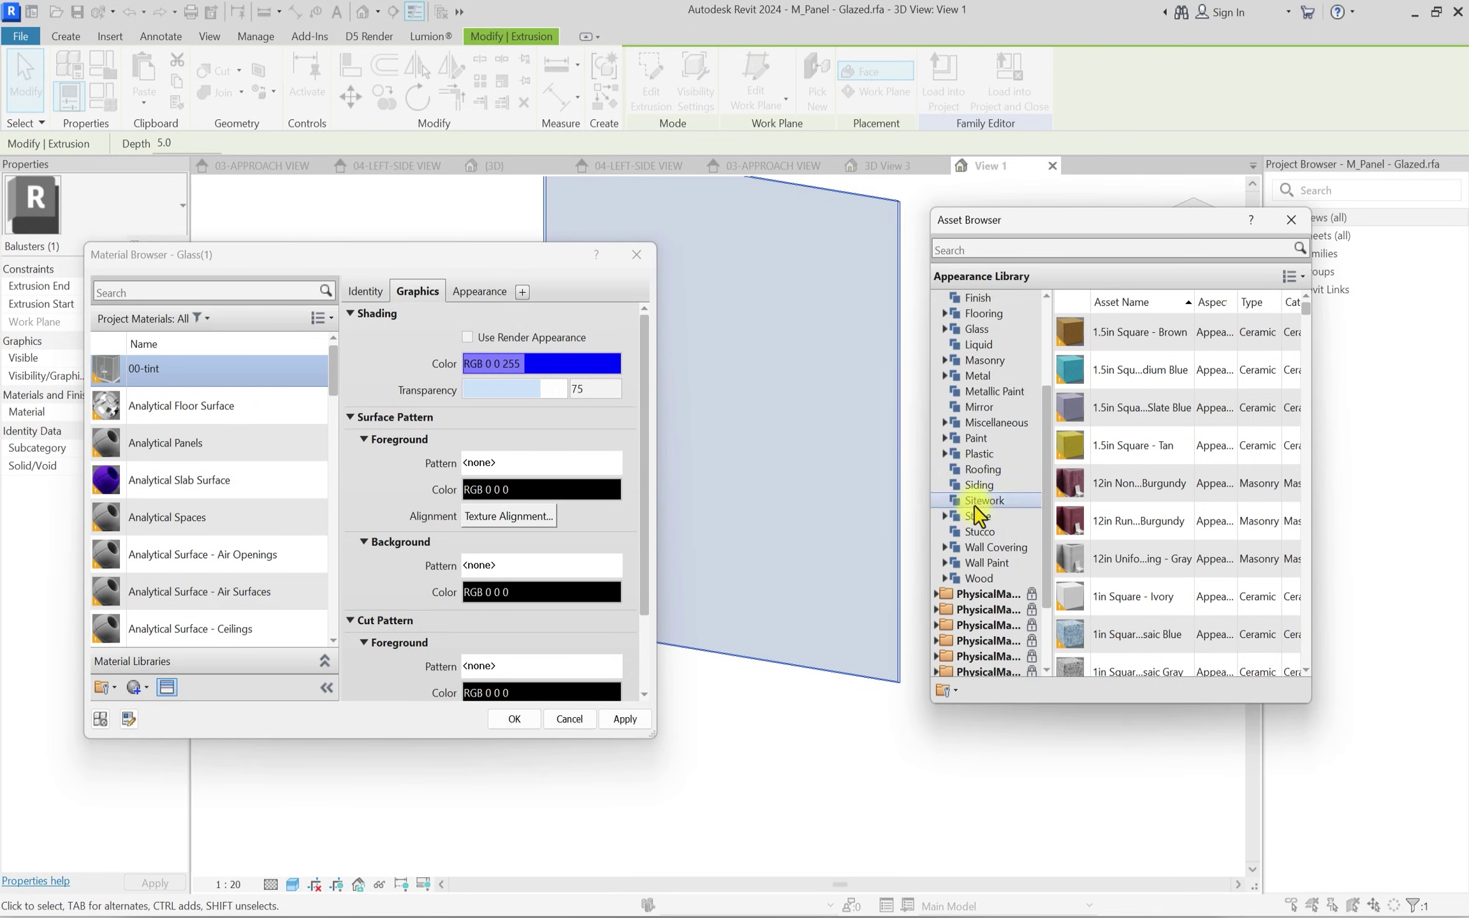
{"action": "scroll", "coordinate": [963, 484], "scroll_direction": "up", "scroll_amount": 3}
{"action": "scroll", "coordinate": [950, 396], "scroll_direction": "up", "scroll_amount": 1}
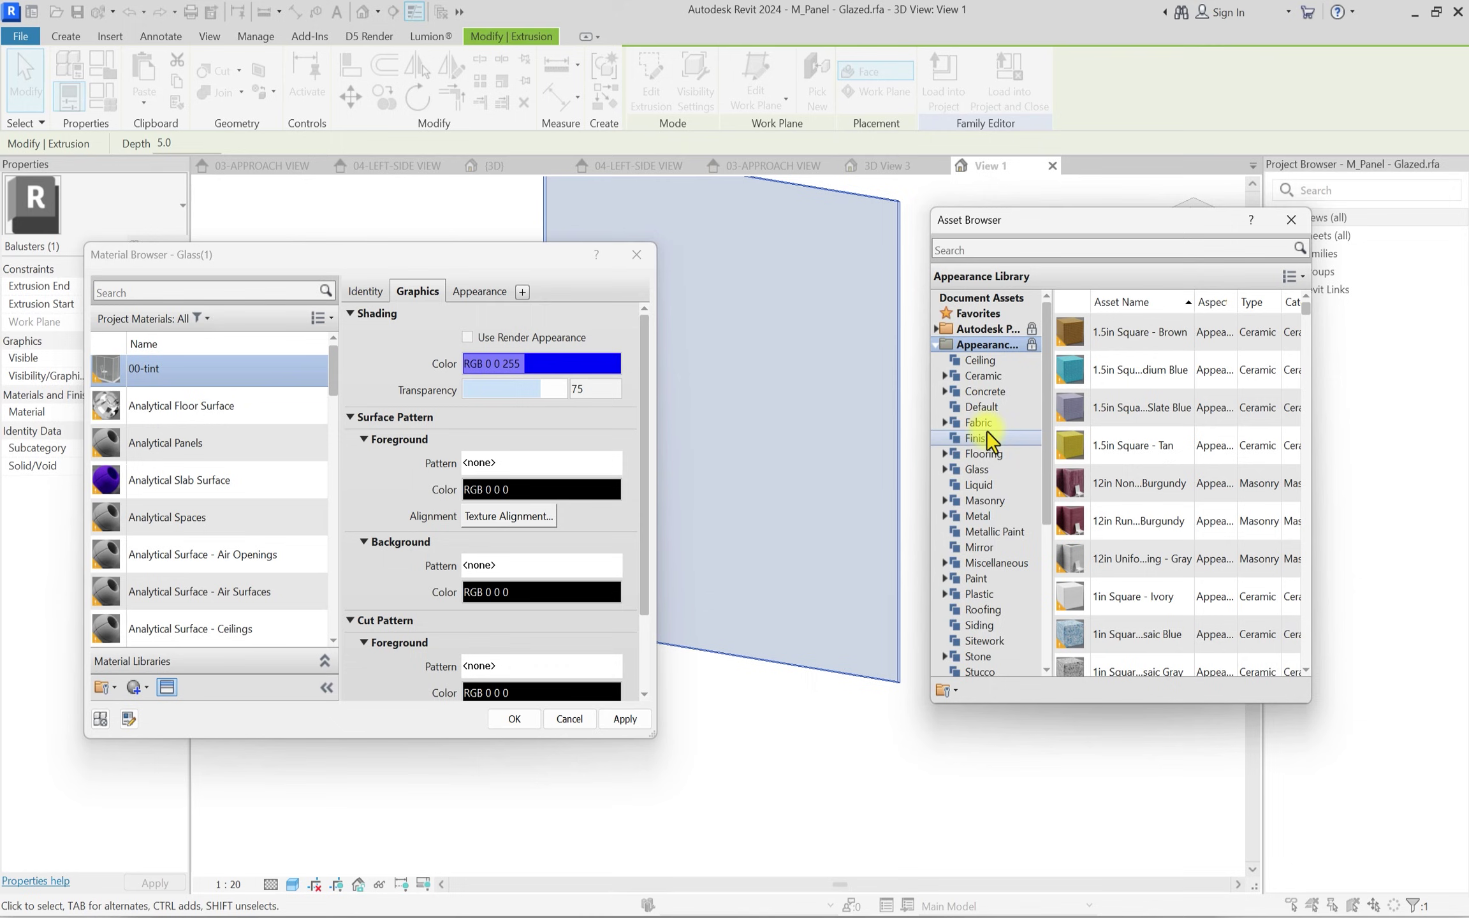
{"action": "double_click", "coordinate": [996, 475]}
{"action": "scroll", "coordinate": [1101, 502], "scroll_direction": "down", "scroll_amount": 6}
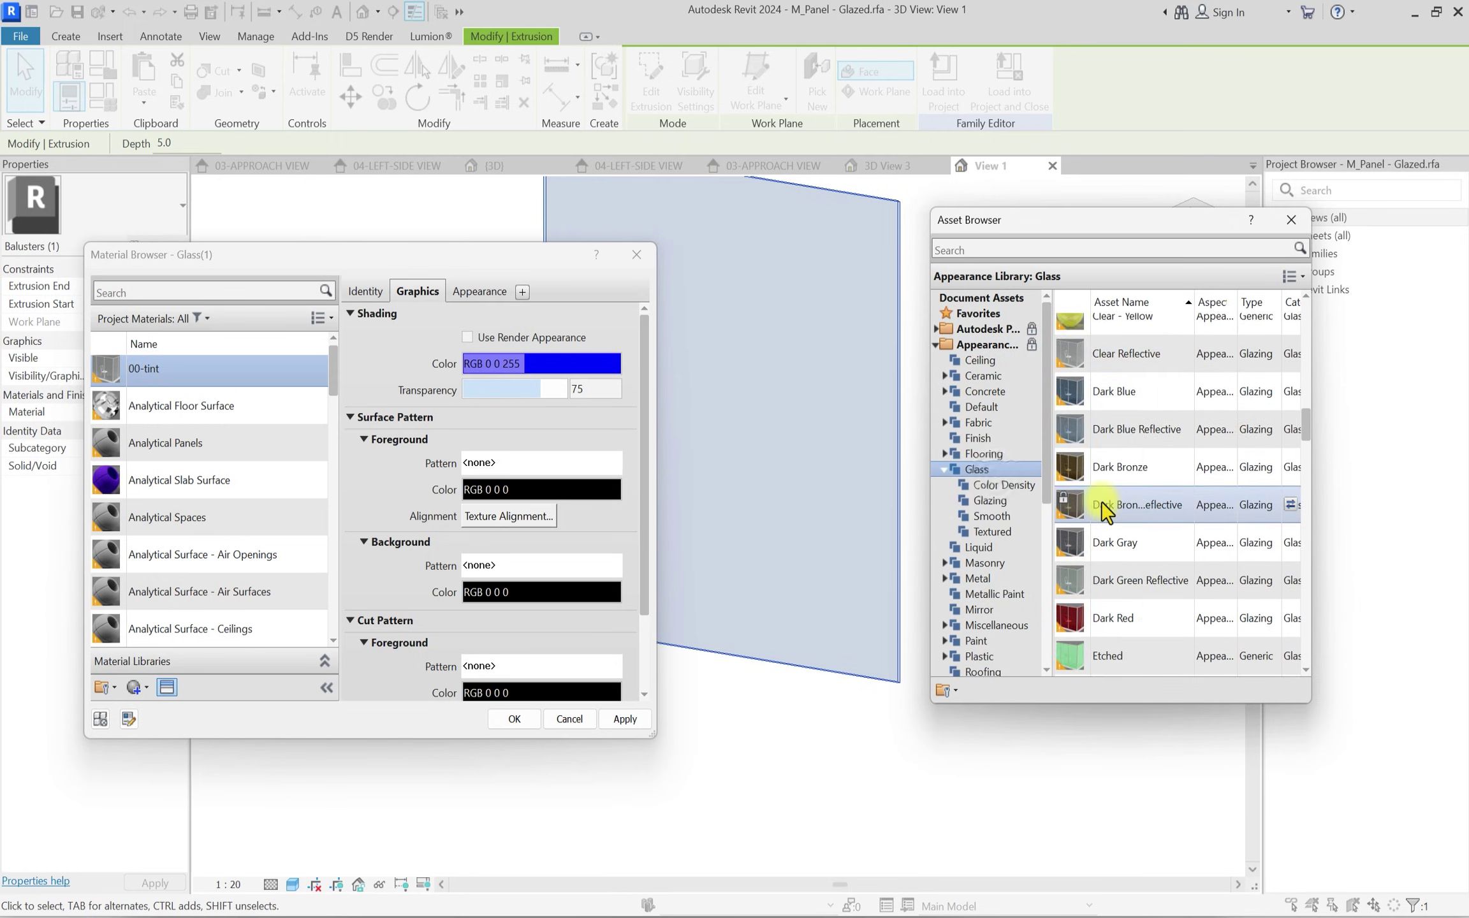
{"action": "scroll", "coordinate": [1101, 502], "scroll_direction": "down", "scroll_amount": 3}
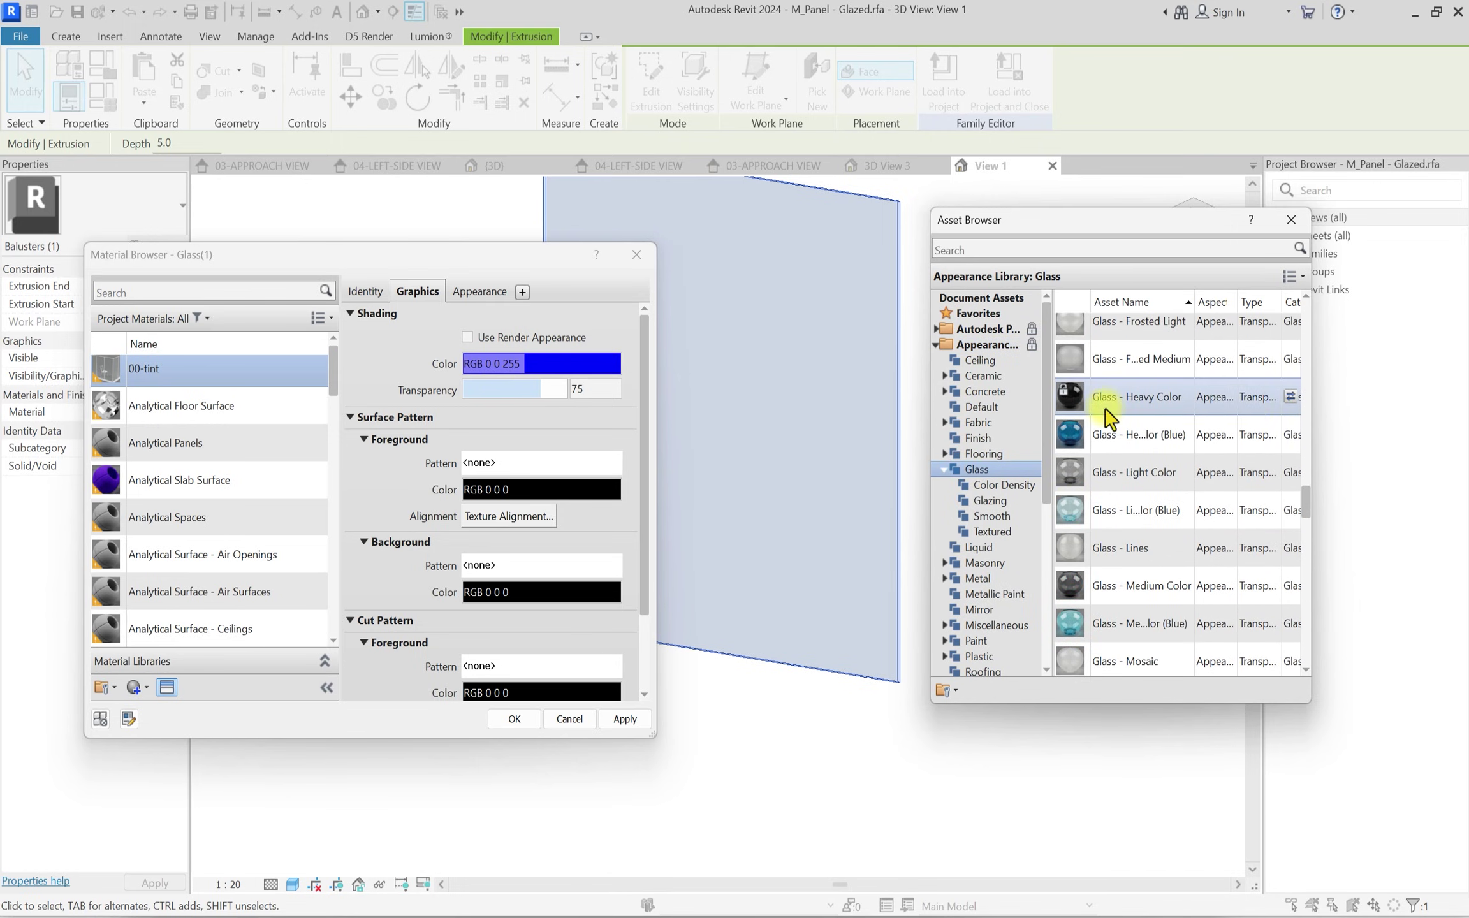
{"action": "left_click", "coordinate": [1289, 397]}
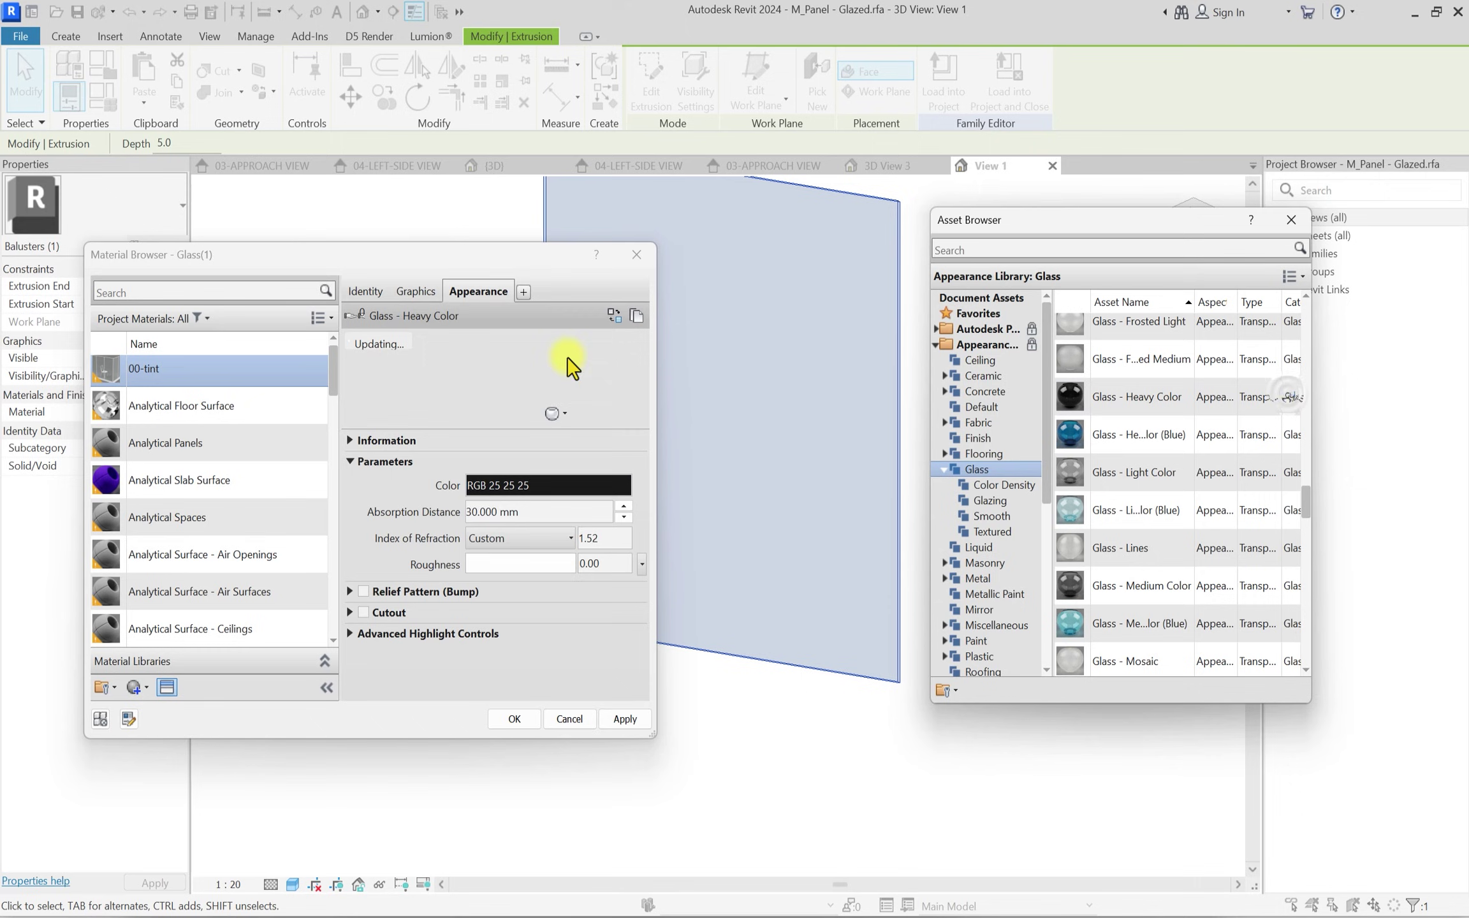
Take 00-tint's shading color RGB 25 25 25 from the render appearance, set transparency to 44, and apply the material to the panel.
{"action": "left_click", "coordinate": [406, 292]}
{"action": "left_click", "coordinate": [467, 338]}
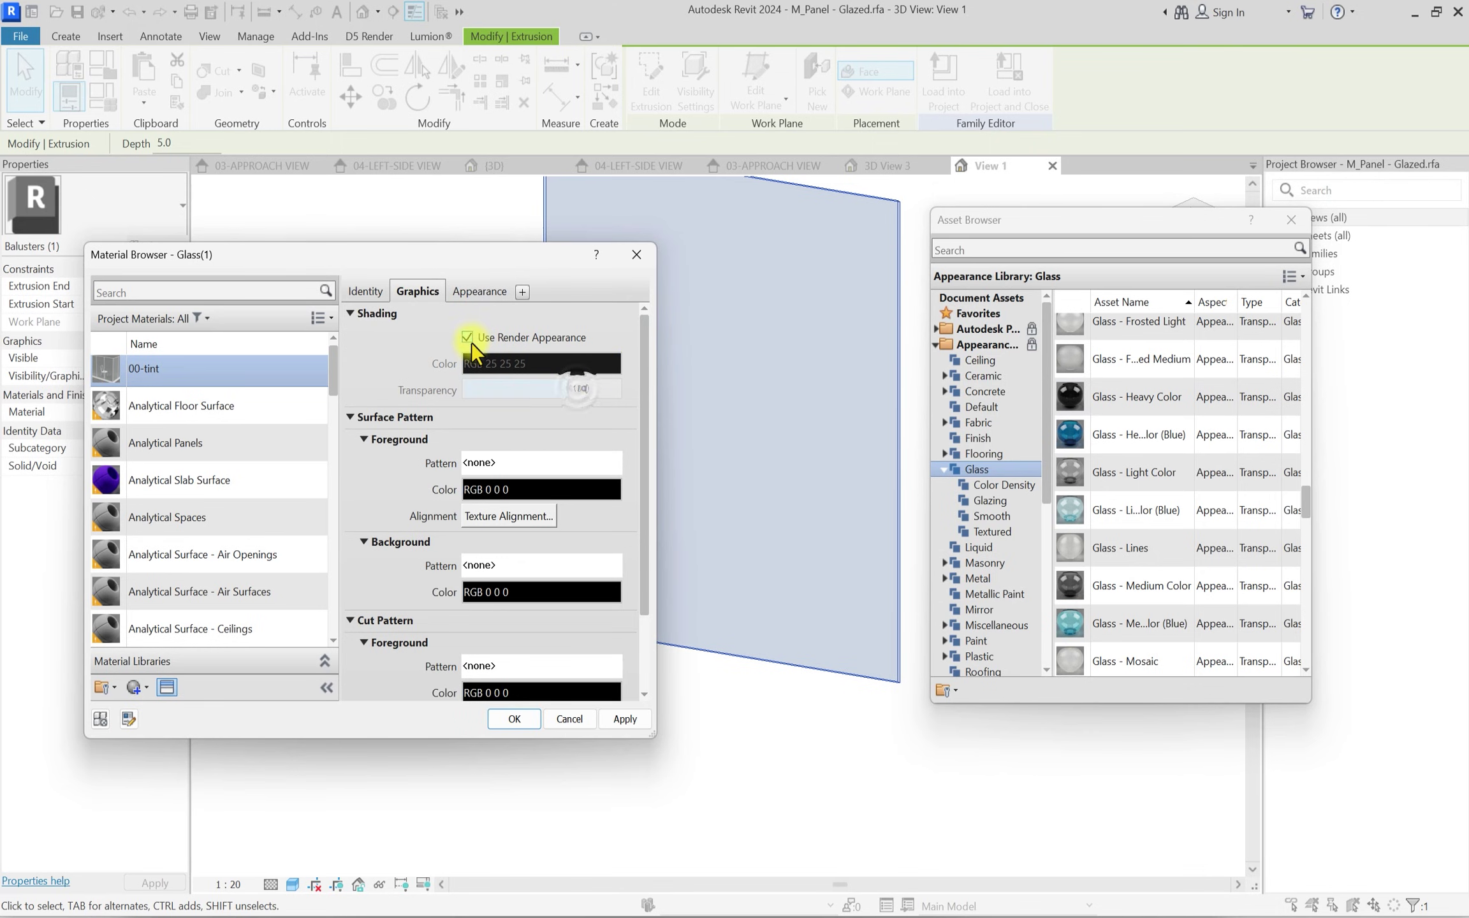
{"action": "left_click", "coordinate": [470, 341]}
{"action": "left_click", "coordinate": [557, 389]}
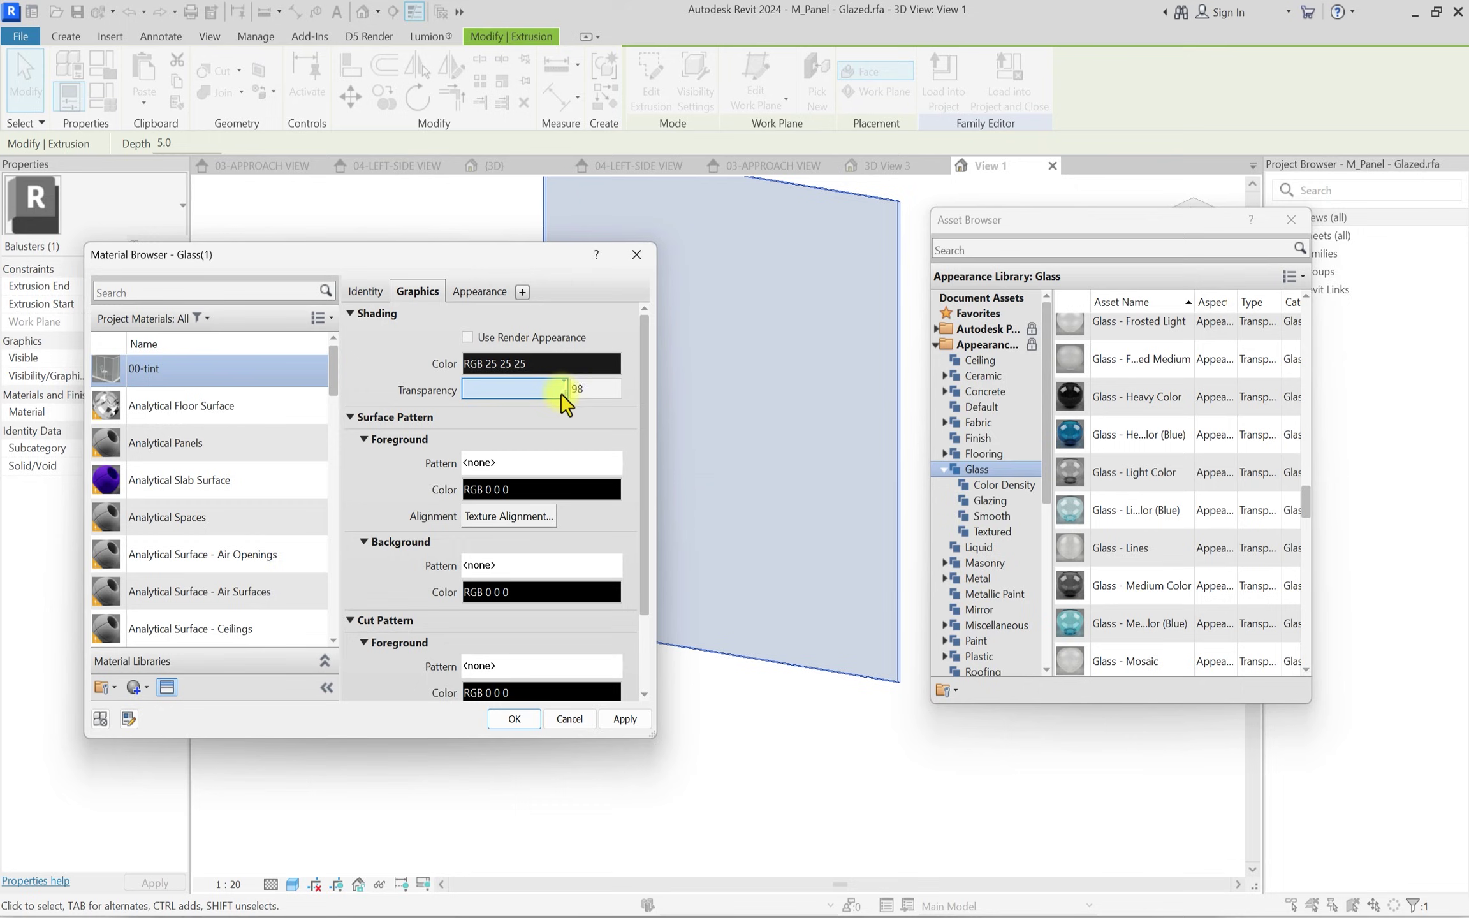
{"action": "left_click_drag", "start_coordinate": [560, 394], "coordinate": [504, 393]}
{"action": "left_click", "coordinate": [624, 719]}
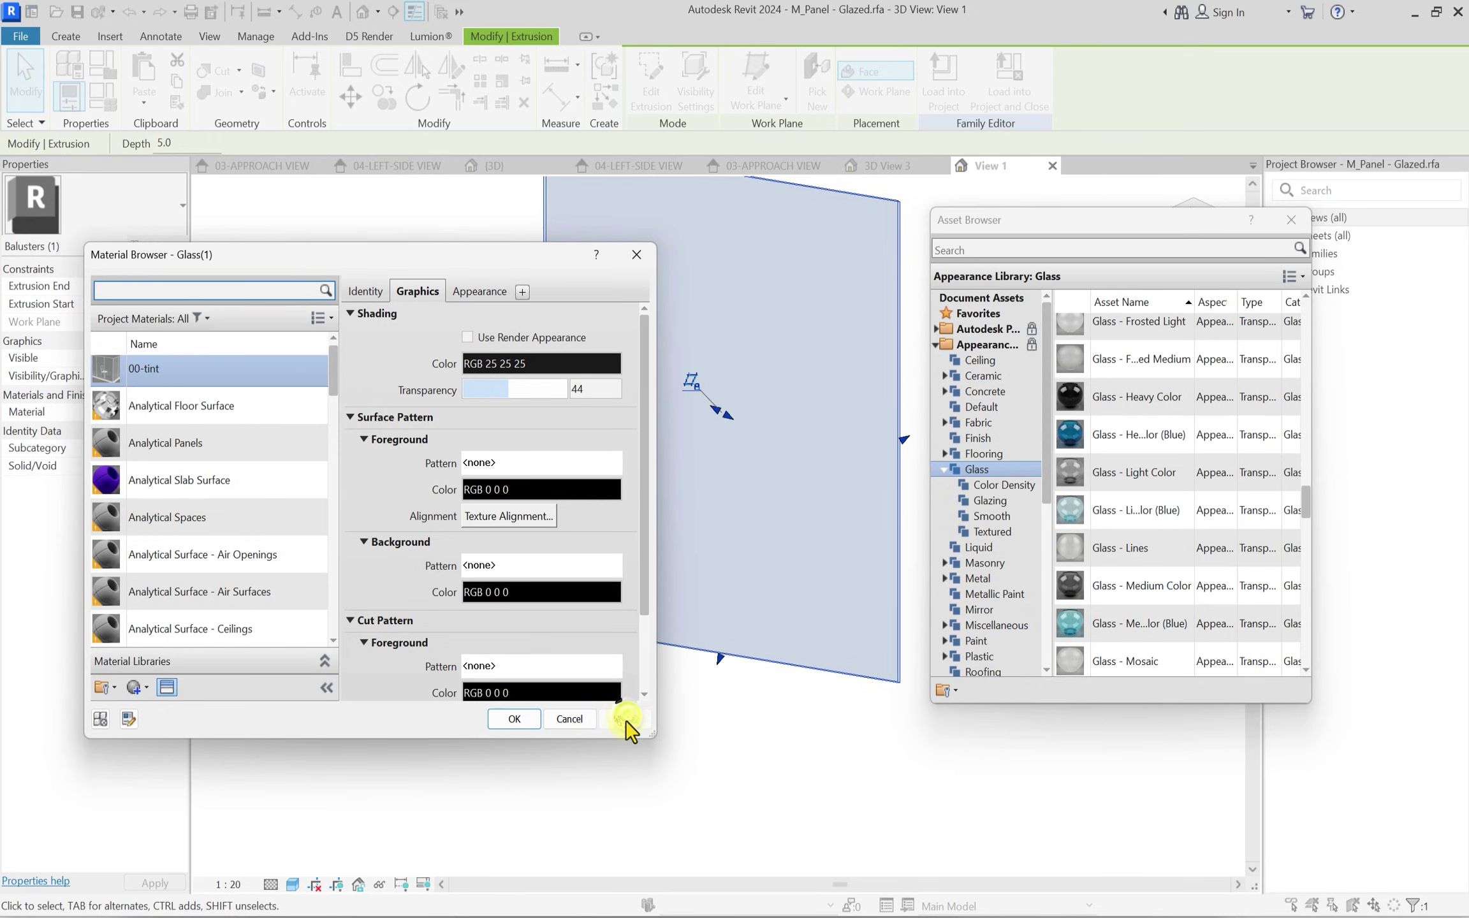
{"action": "left_click", "coordinate": [520, 721]}
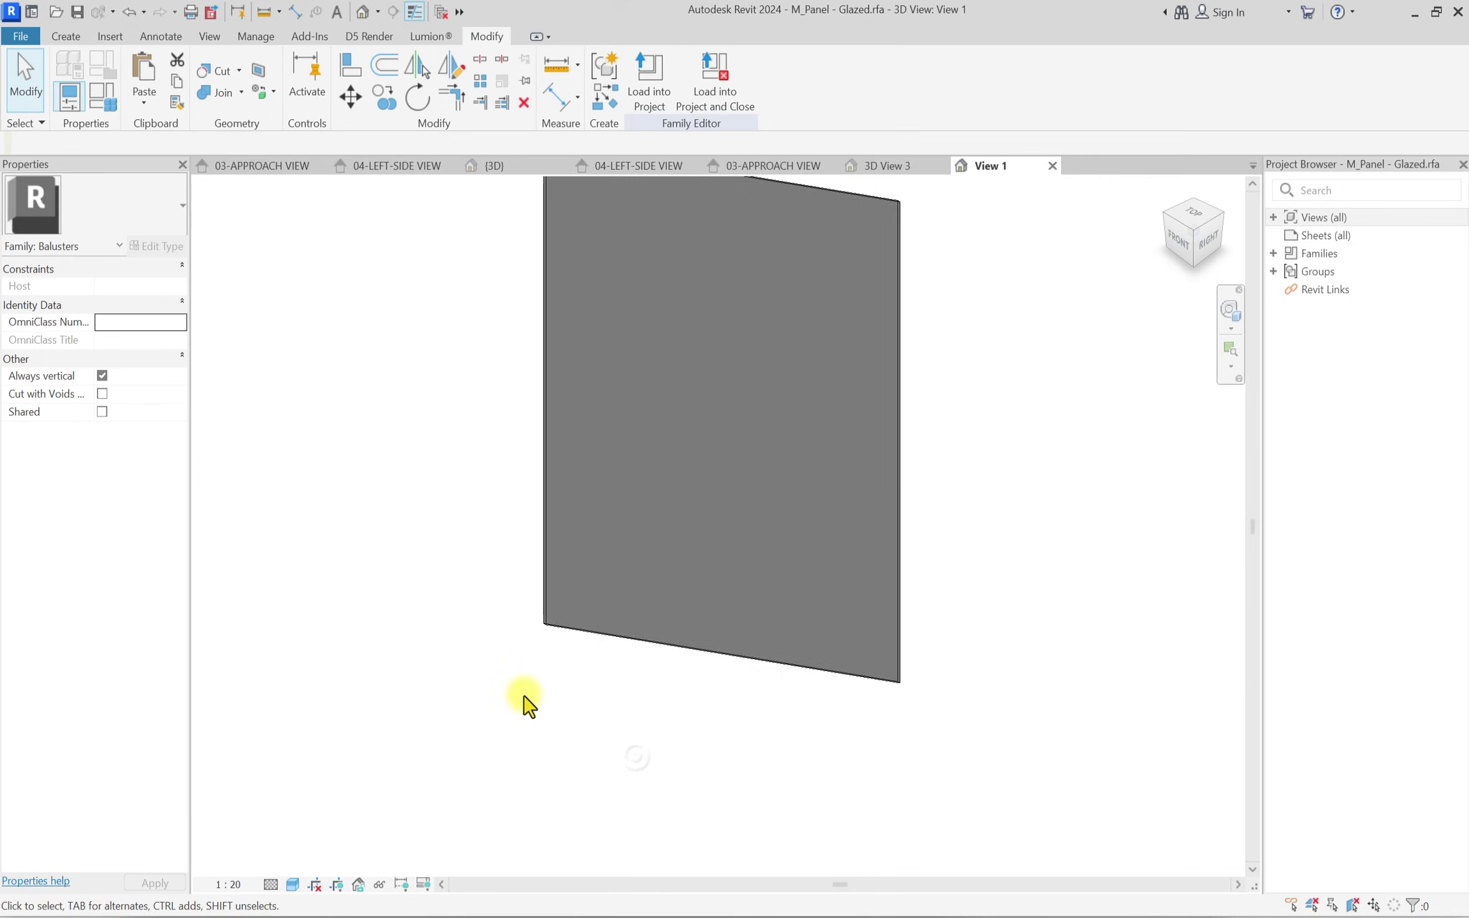
Save the edited panel family in Documents as M_Panel - Glazed.rfa and again under the new name TNT RAIL.
{"action": "scroll", "coordinate": [596, 602], "scroll_direction": "down", "scroll_amount": 4}
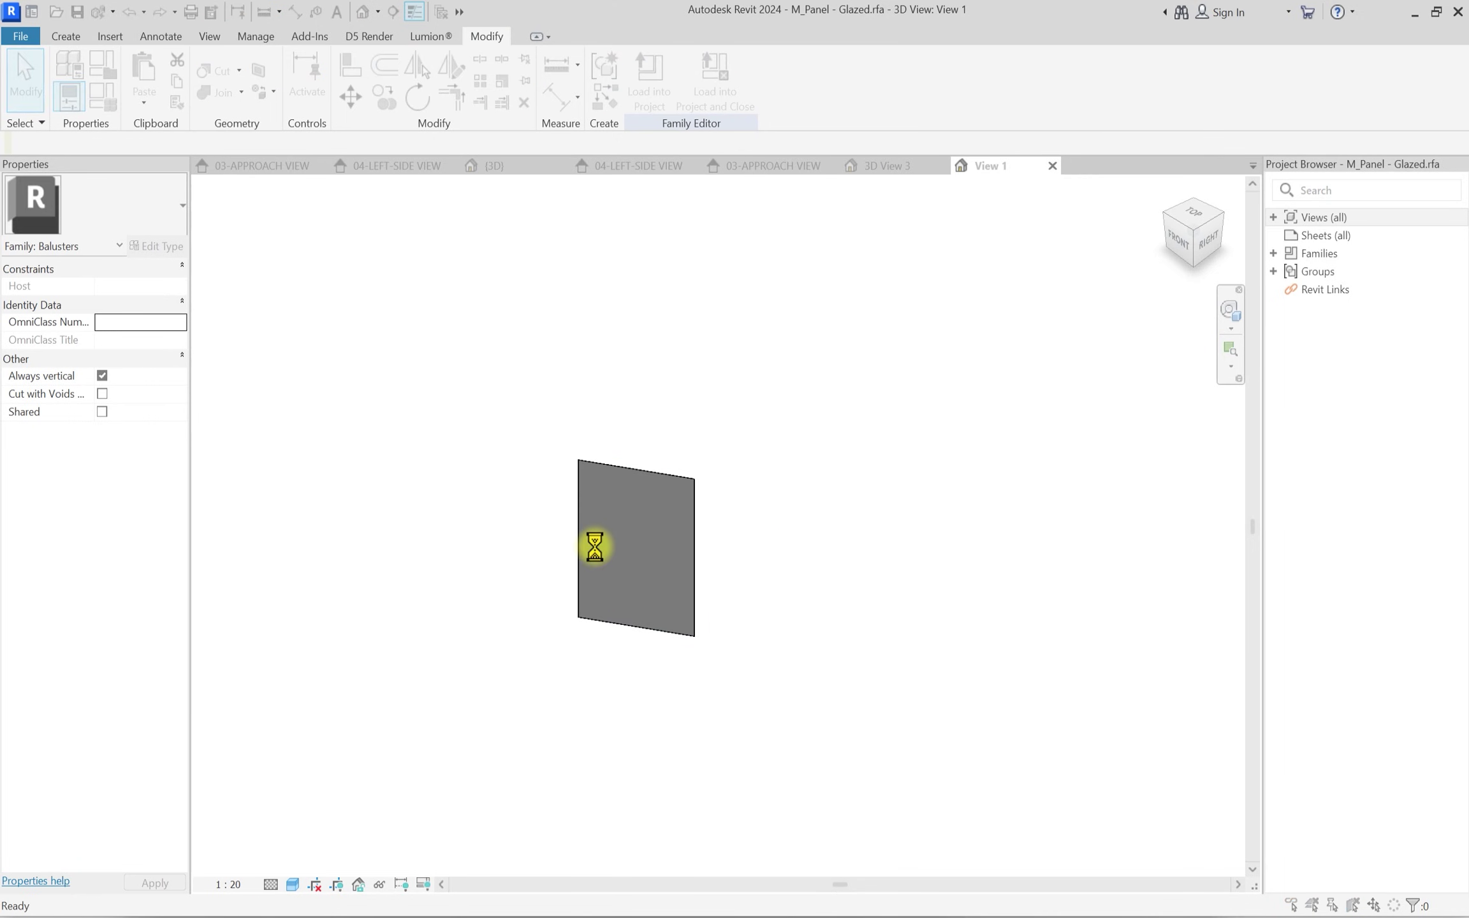
{"action": "key", "text": "ctrl+s"}
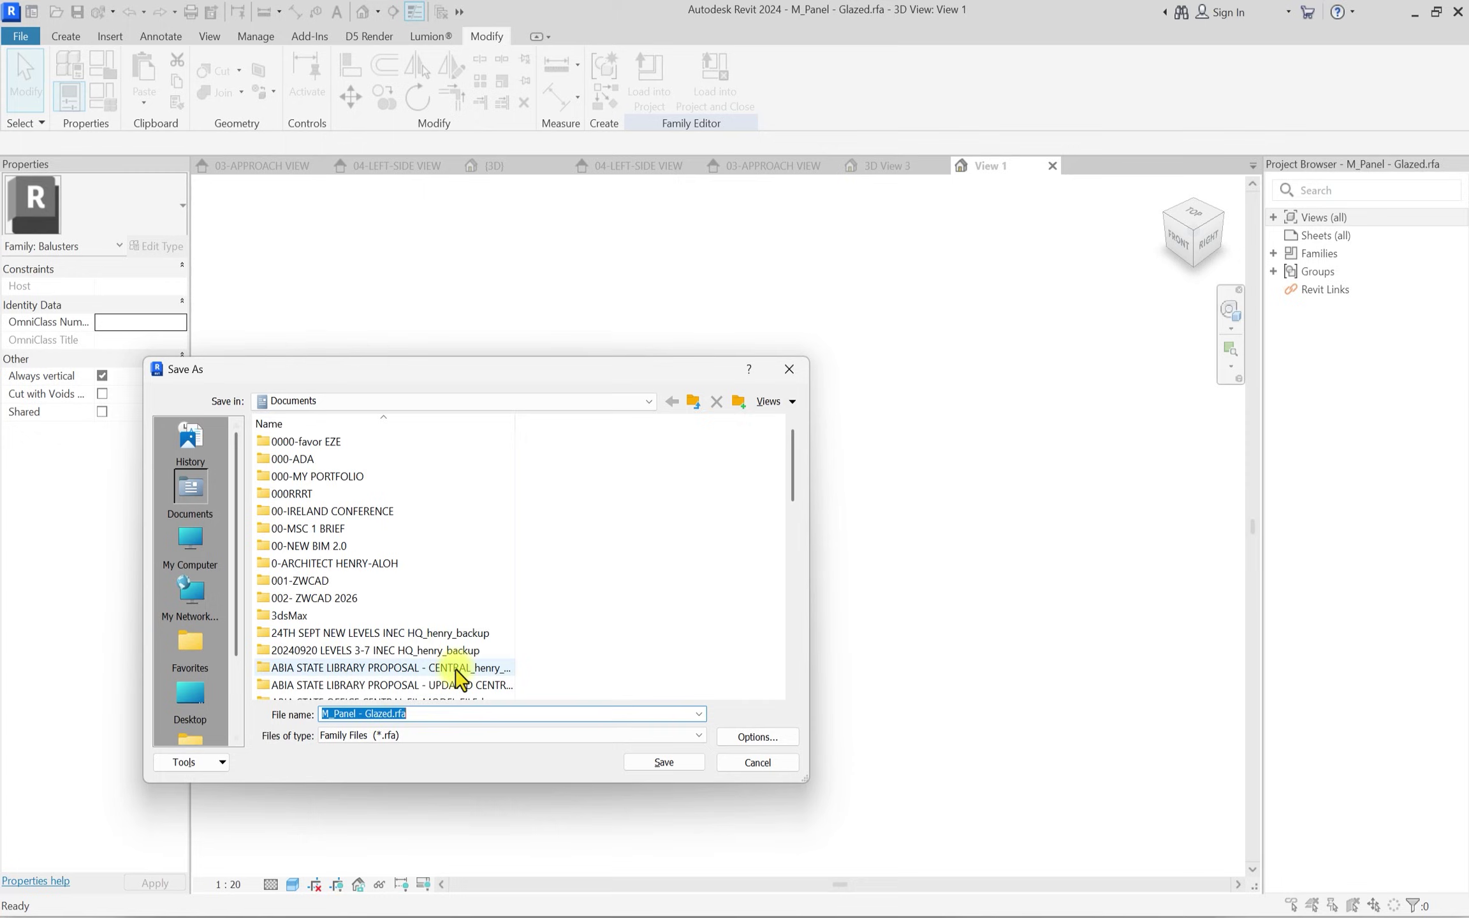
{"action": "left_click", "coordinate": [646, 765]}
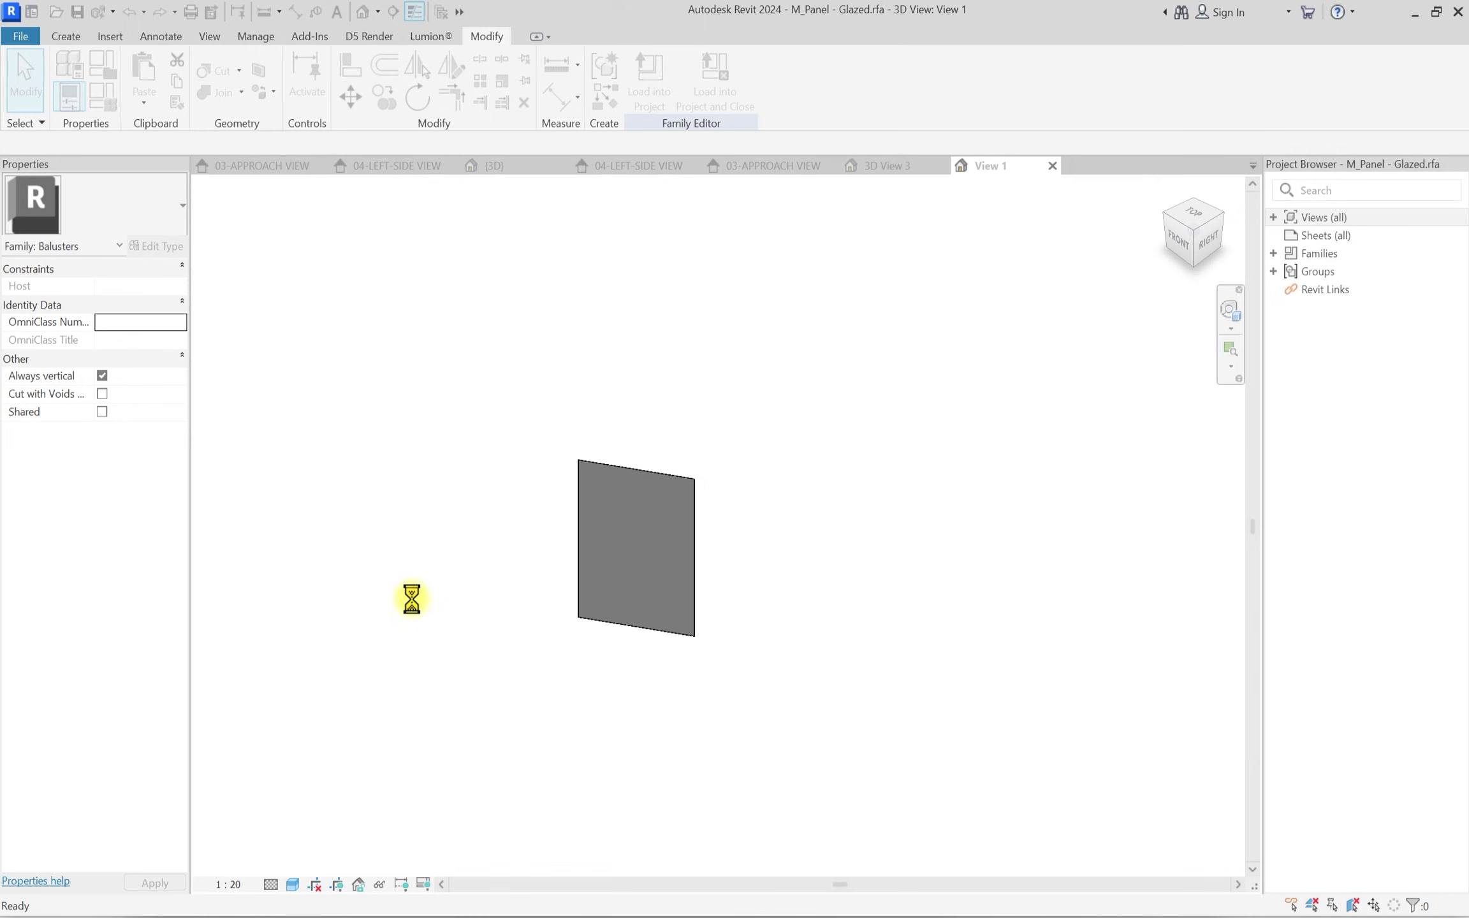
{"action": "left_click", "coordinate": [26, 33]}
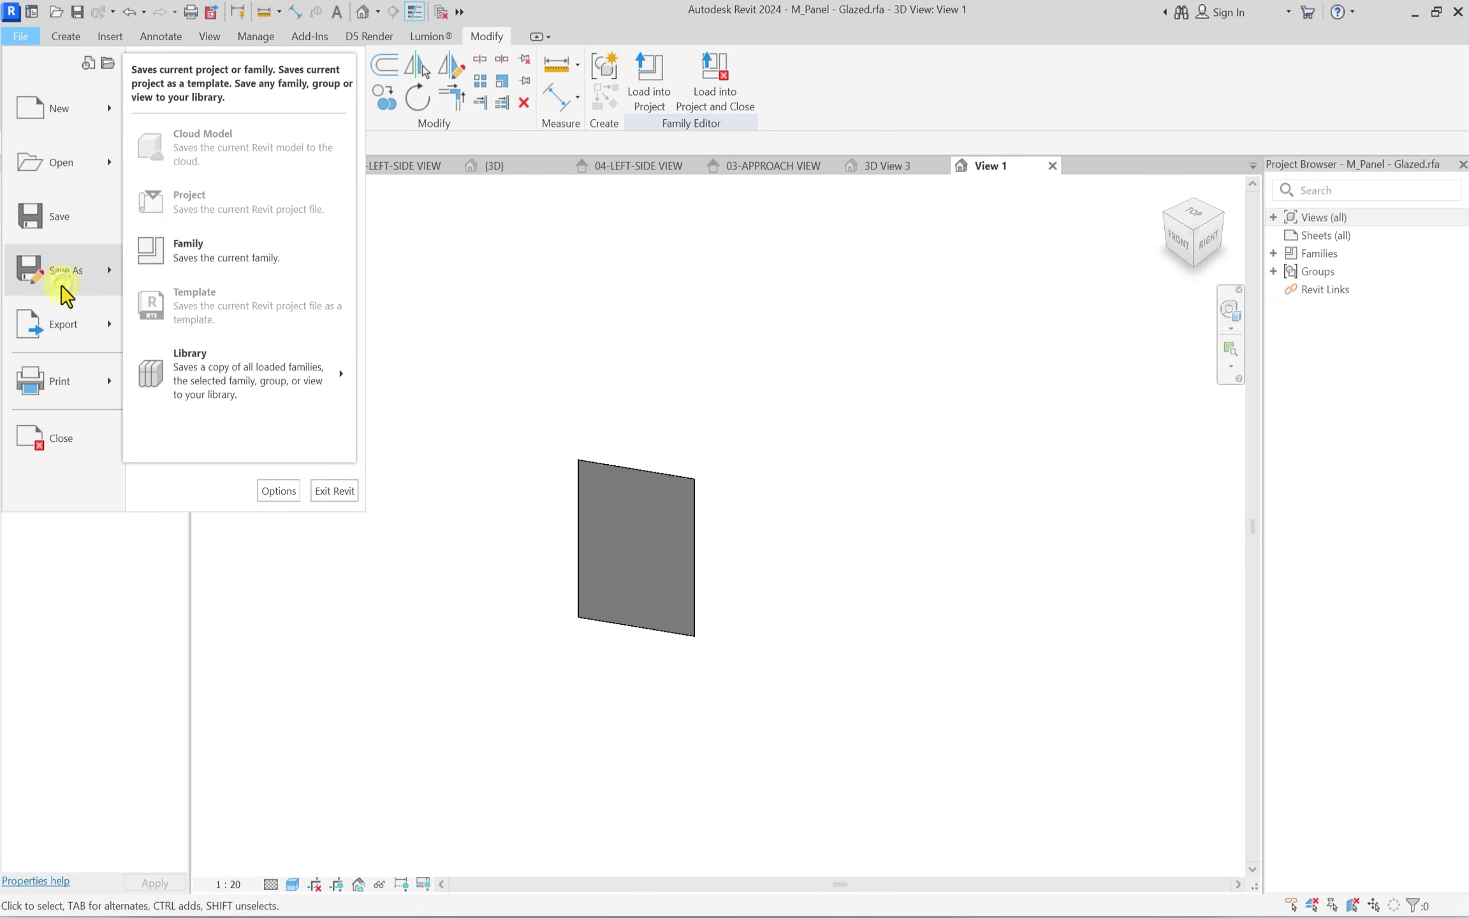
{"action": "left_click", "coordinate": [196, 261]}
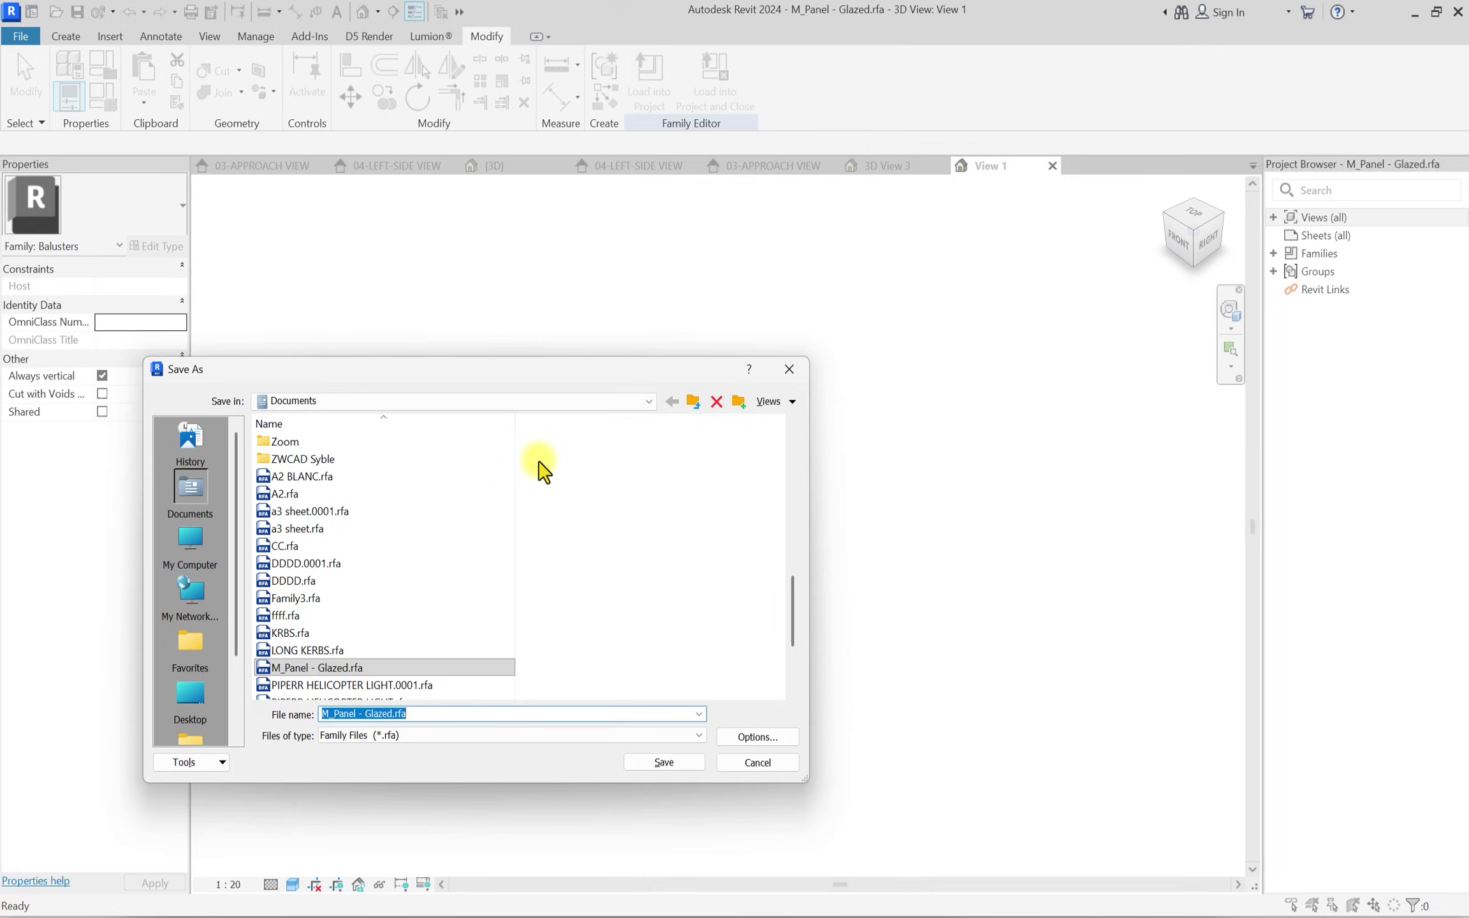
{"action": "type", "text": "TNT RAIL"}
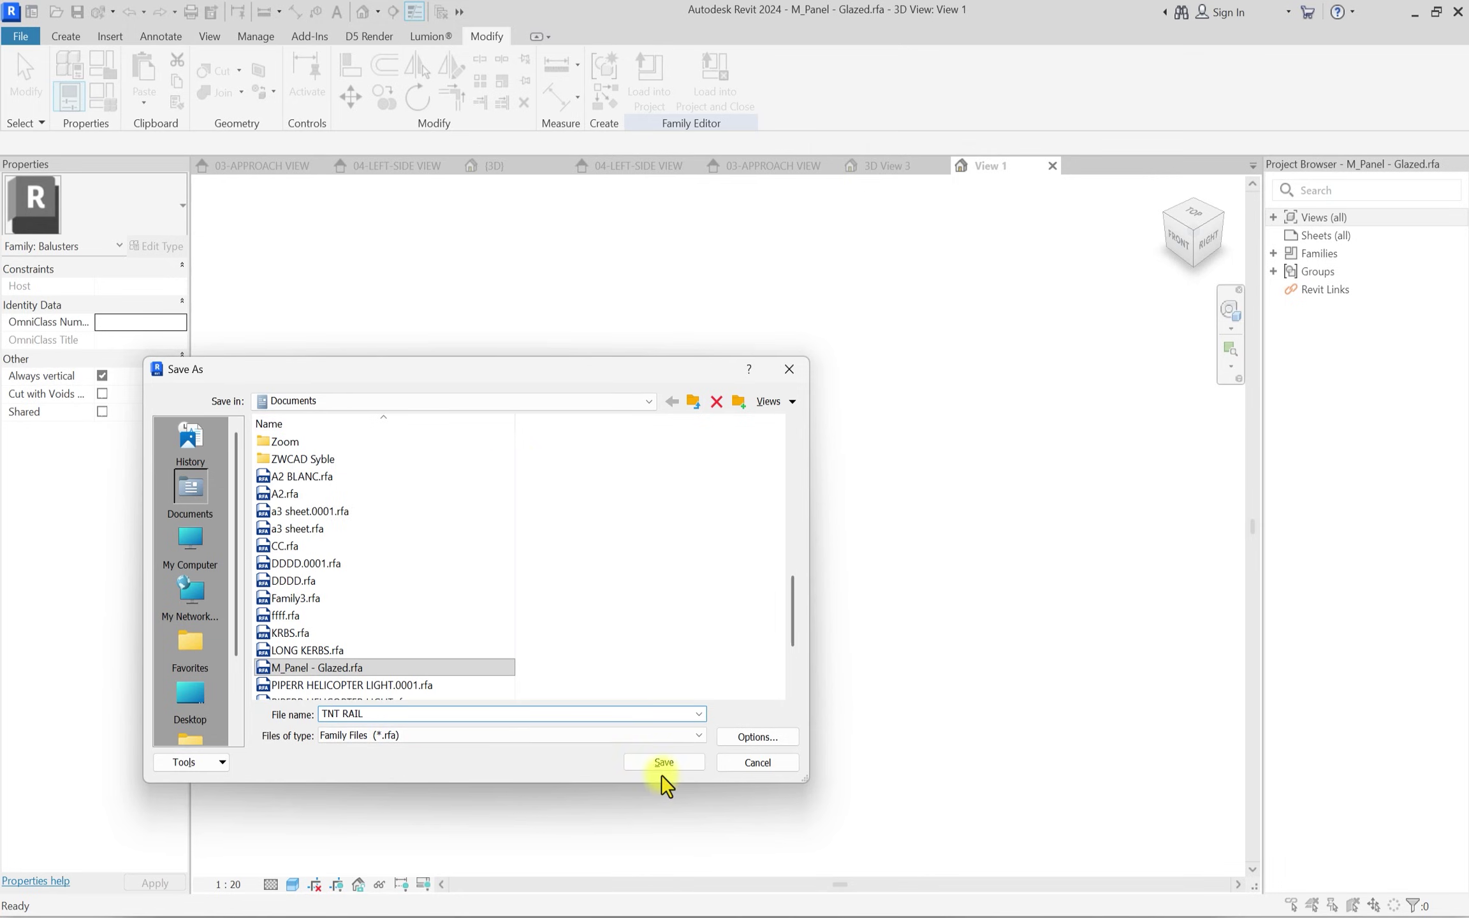
{"action": "left_click", "coordinate": [670, 764]}
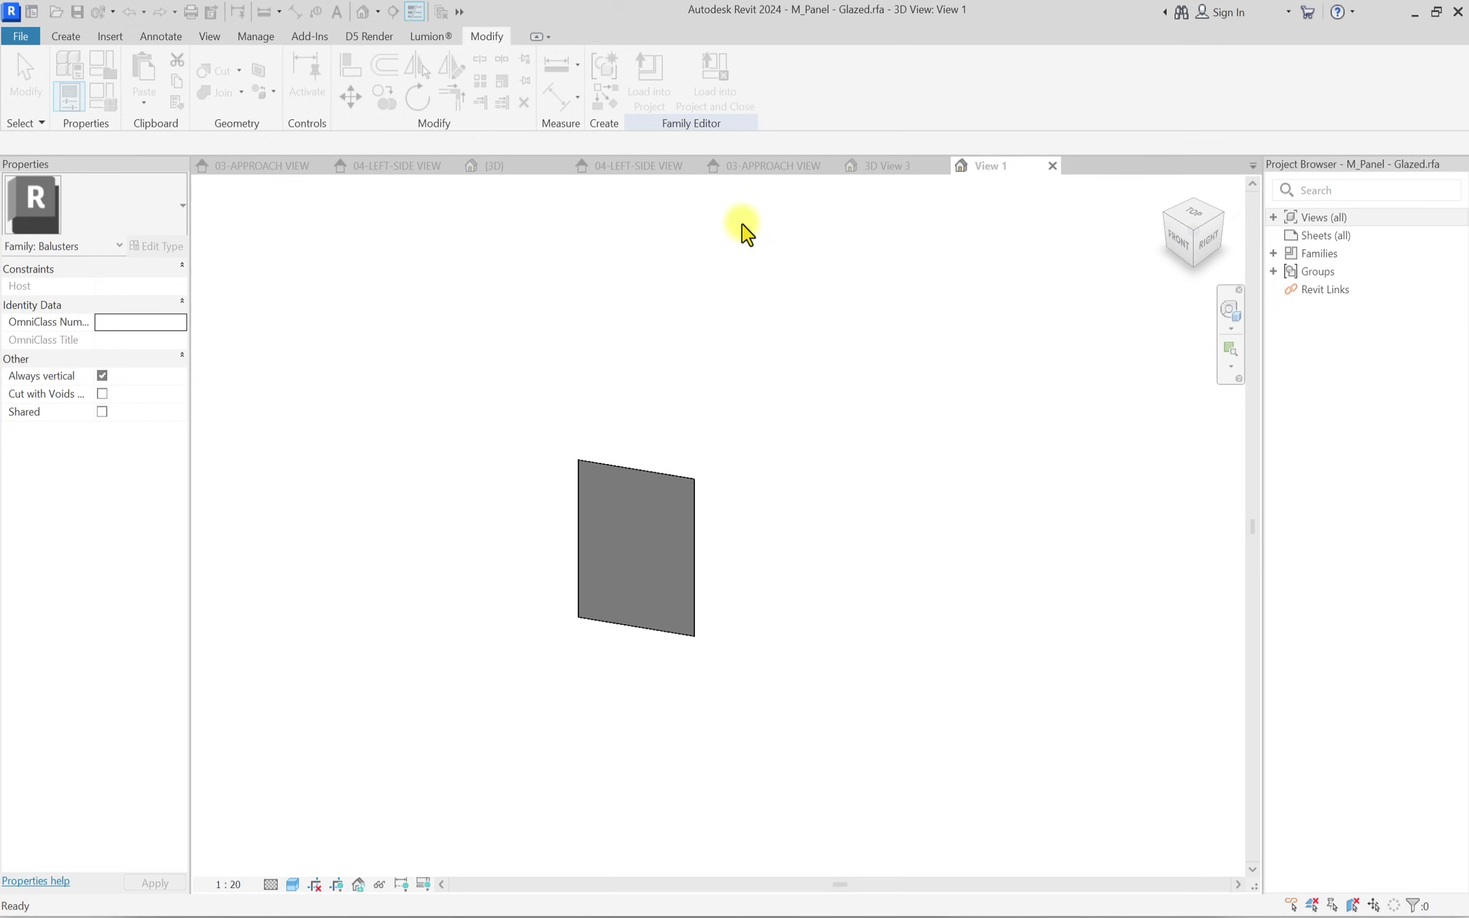
Load the TNT RAIL family into the 03-APARTMENT BUILDING COMPRESSED project and close the family.
{"action": "left_click", "coordinate": [711, 84]}
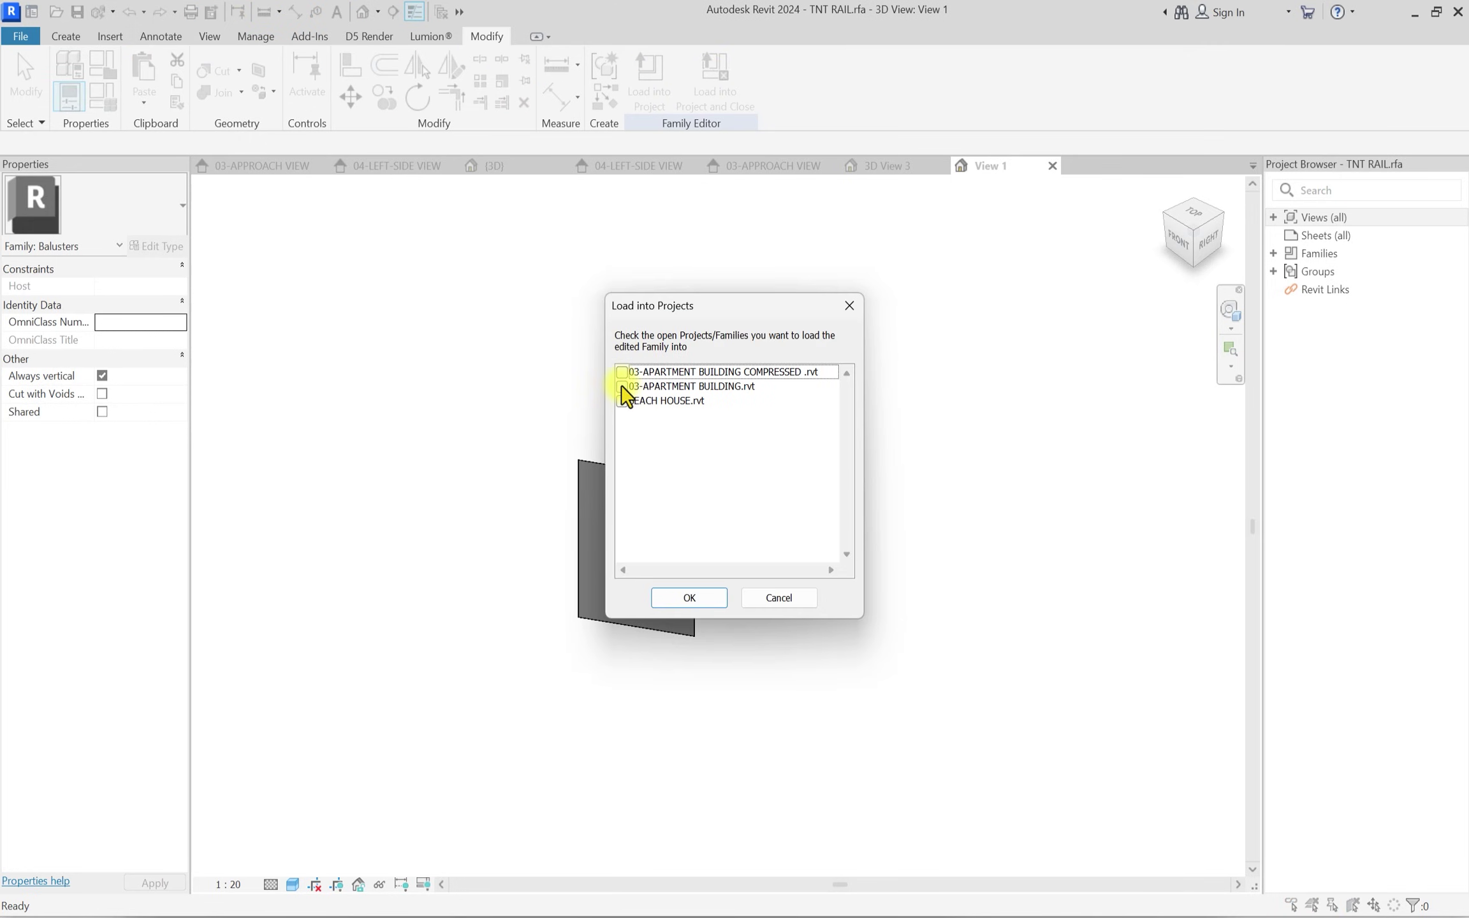
{"action": "left_click", "coordinate": [622, 373]}
{"action": "left_click", "coordinate": [692, 599]}
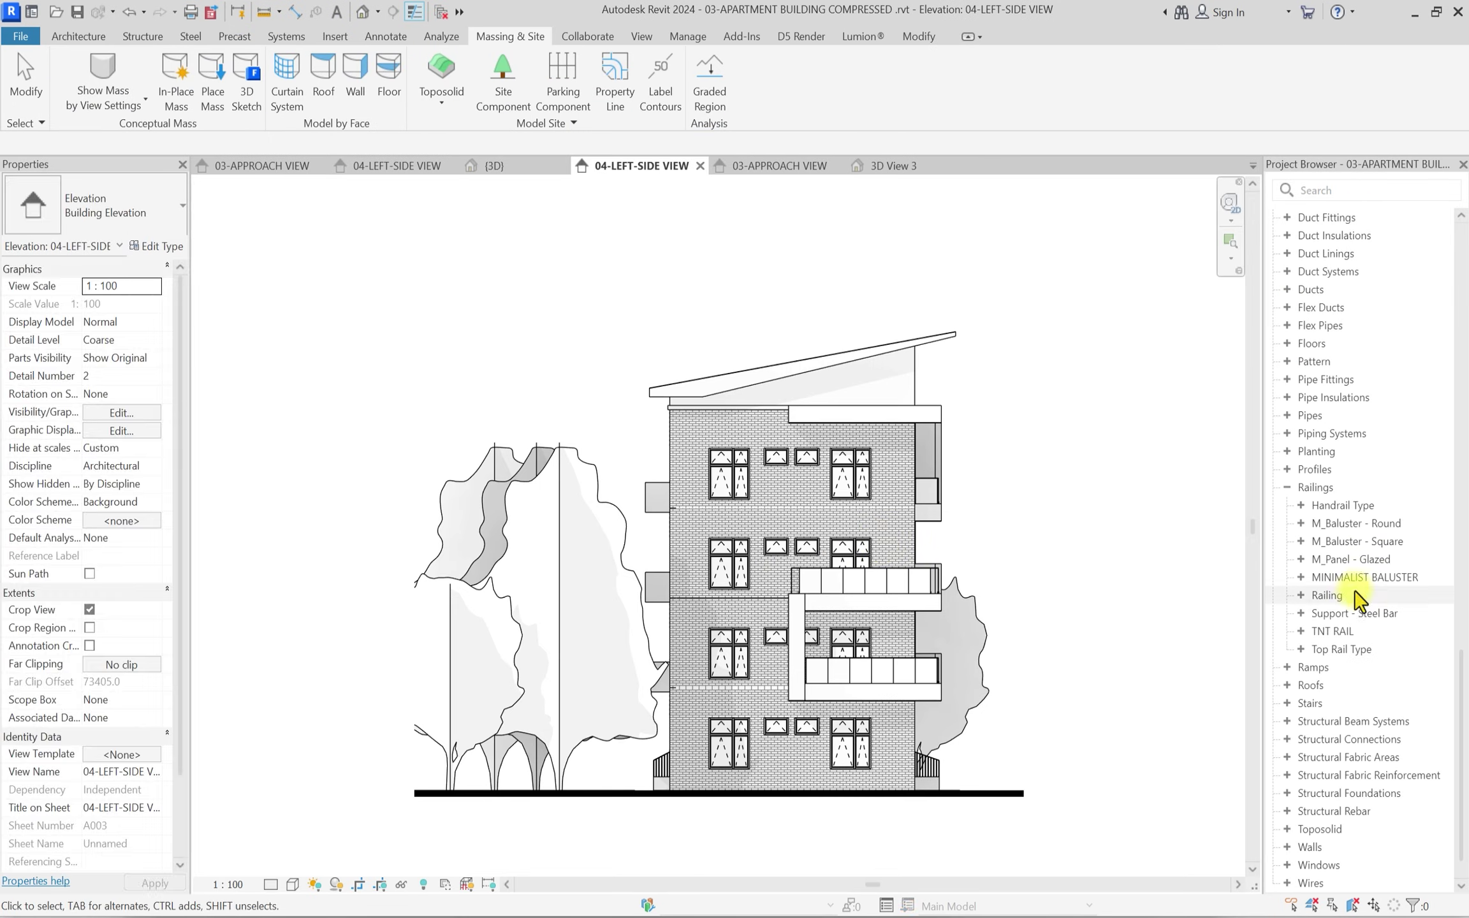
Open the project's 03-APPROACH VIEW building elevation at its balcony railings.
{"action": "scroll", "coordinate": [1340, 502], "scroll_direction": "up", "scroll_amount": 15}
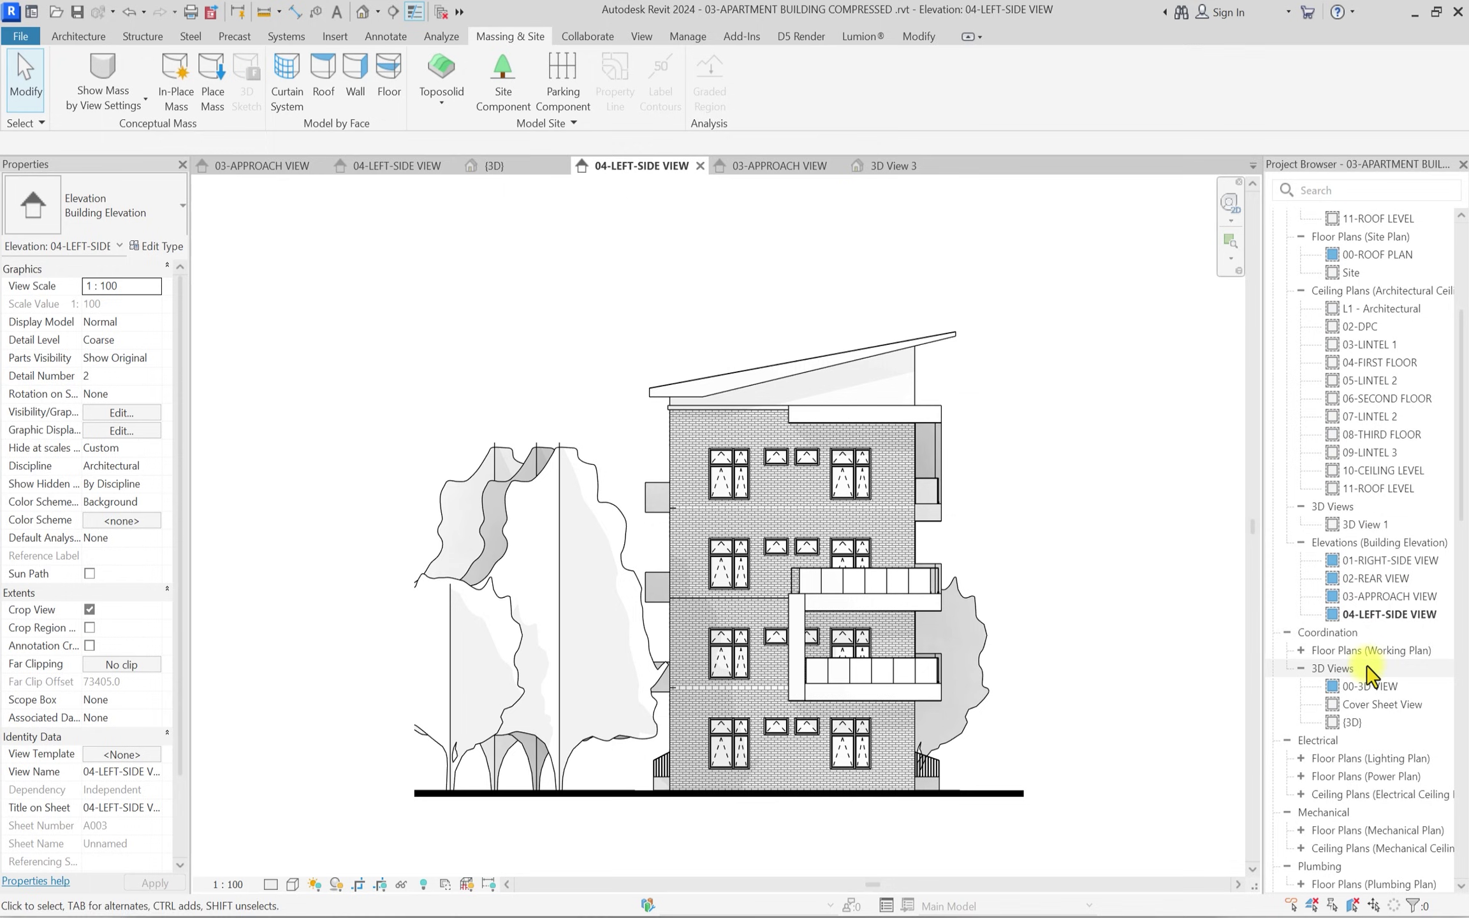
{"action": "double_click", "coordinate": [1383, 596]}
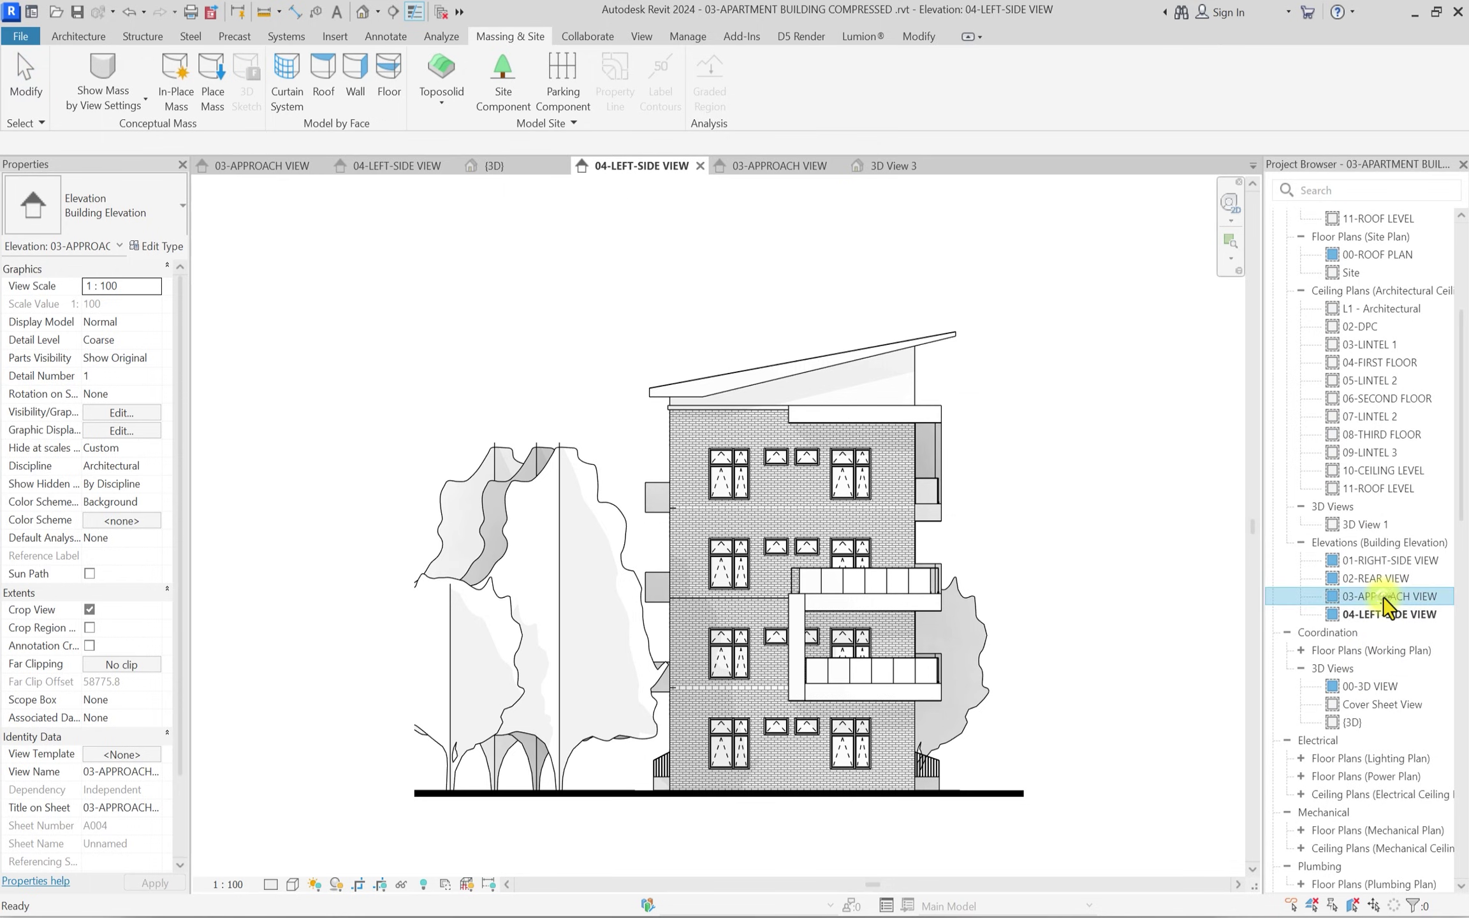
{"action": "scroll", "coordinate": [647, 588], "scroll_direction": "down", "scroll_amount": 5}
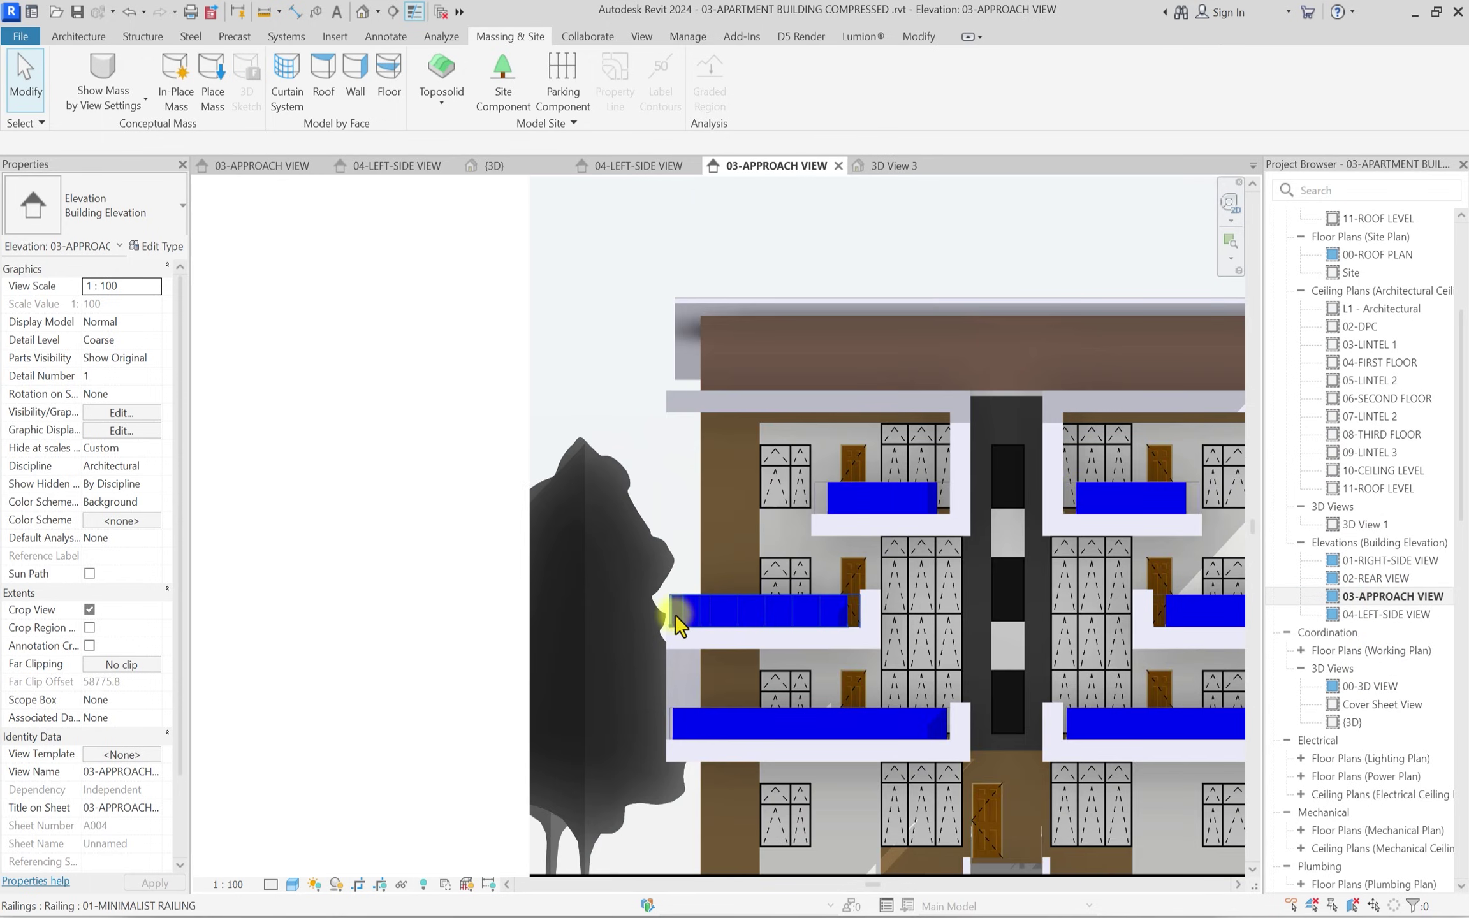
{"action": "scroll", "coordinate": [676, 613], "scroll_direction": "up", "scroll_amount": 3}
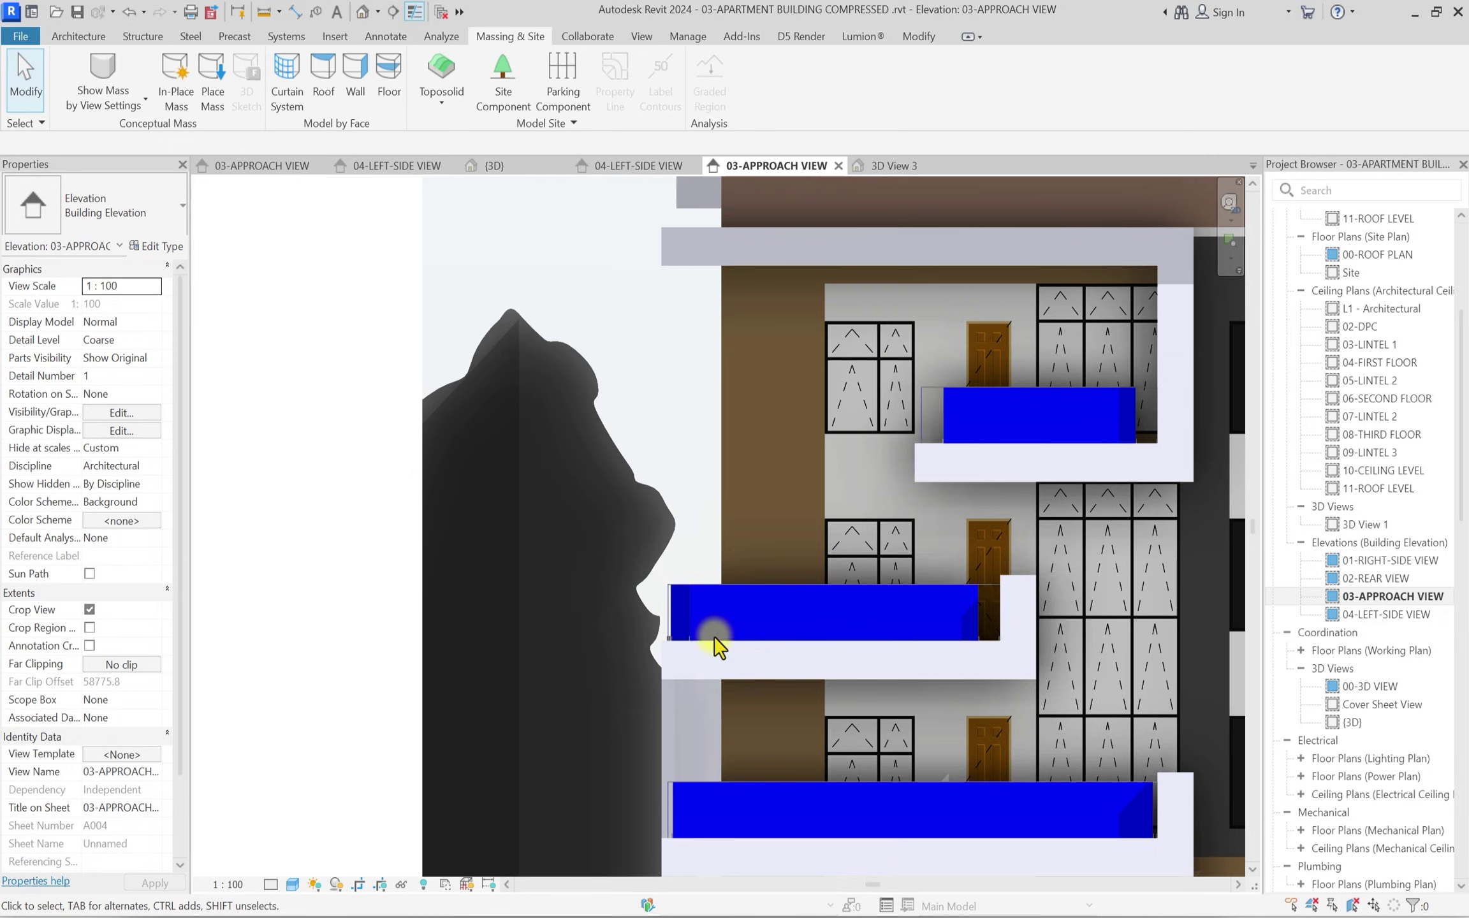
In the 01-MINIMALIST RAILING type's baluster placement, replace the M_Panel - Glazed baluster in the main pattern with TNT RAIL : 800mm.
{"action": "left_click", "coordinate": [685, 617]}
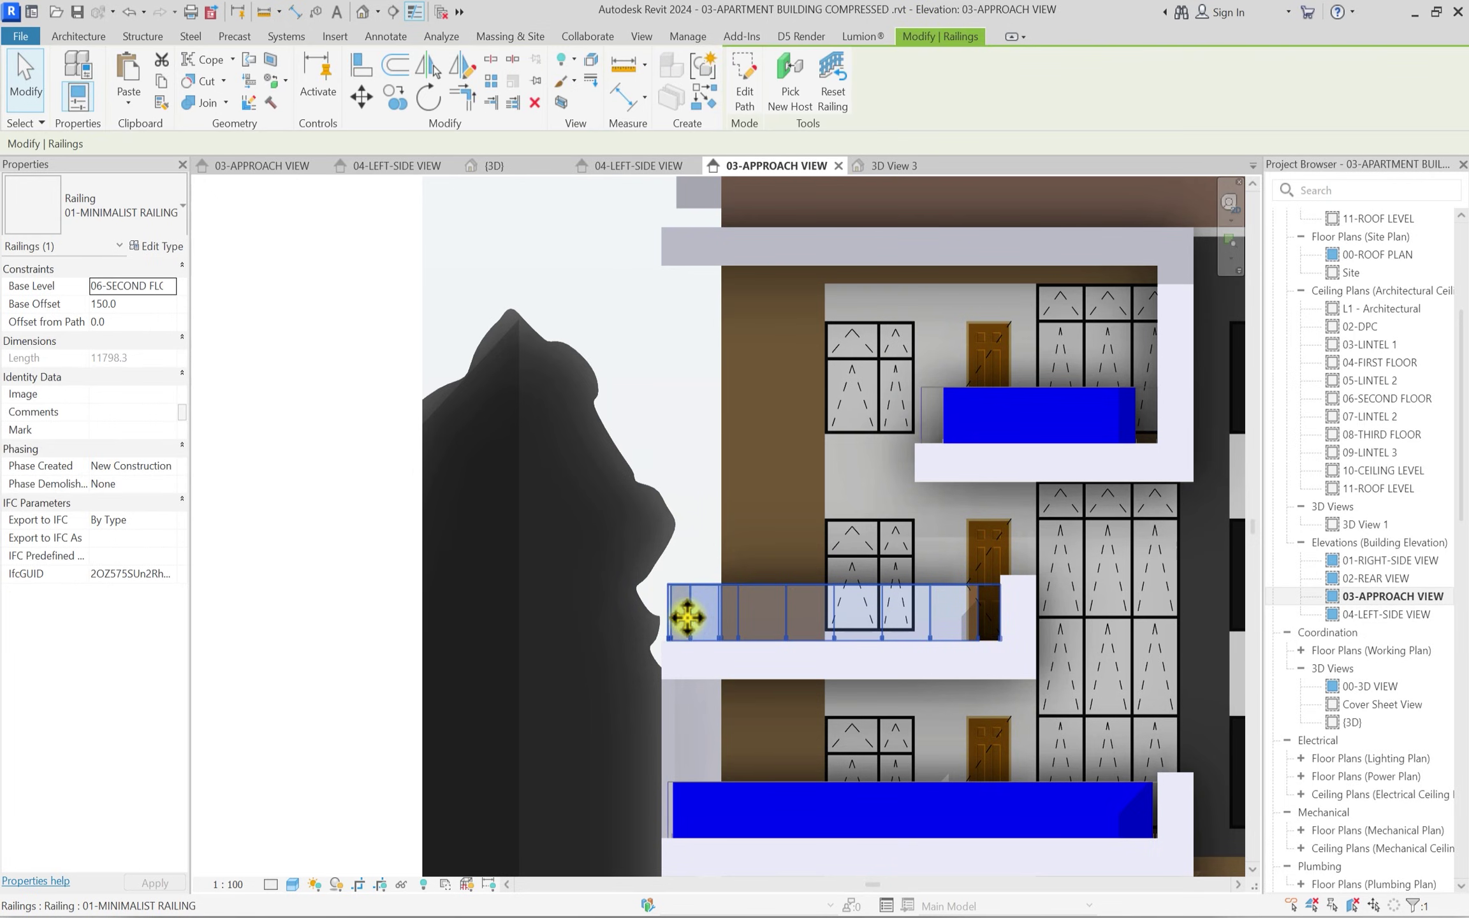
{"action": "left_click", "coordinate": [167, 247]}
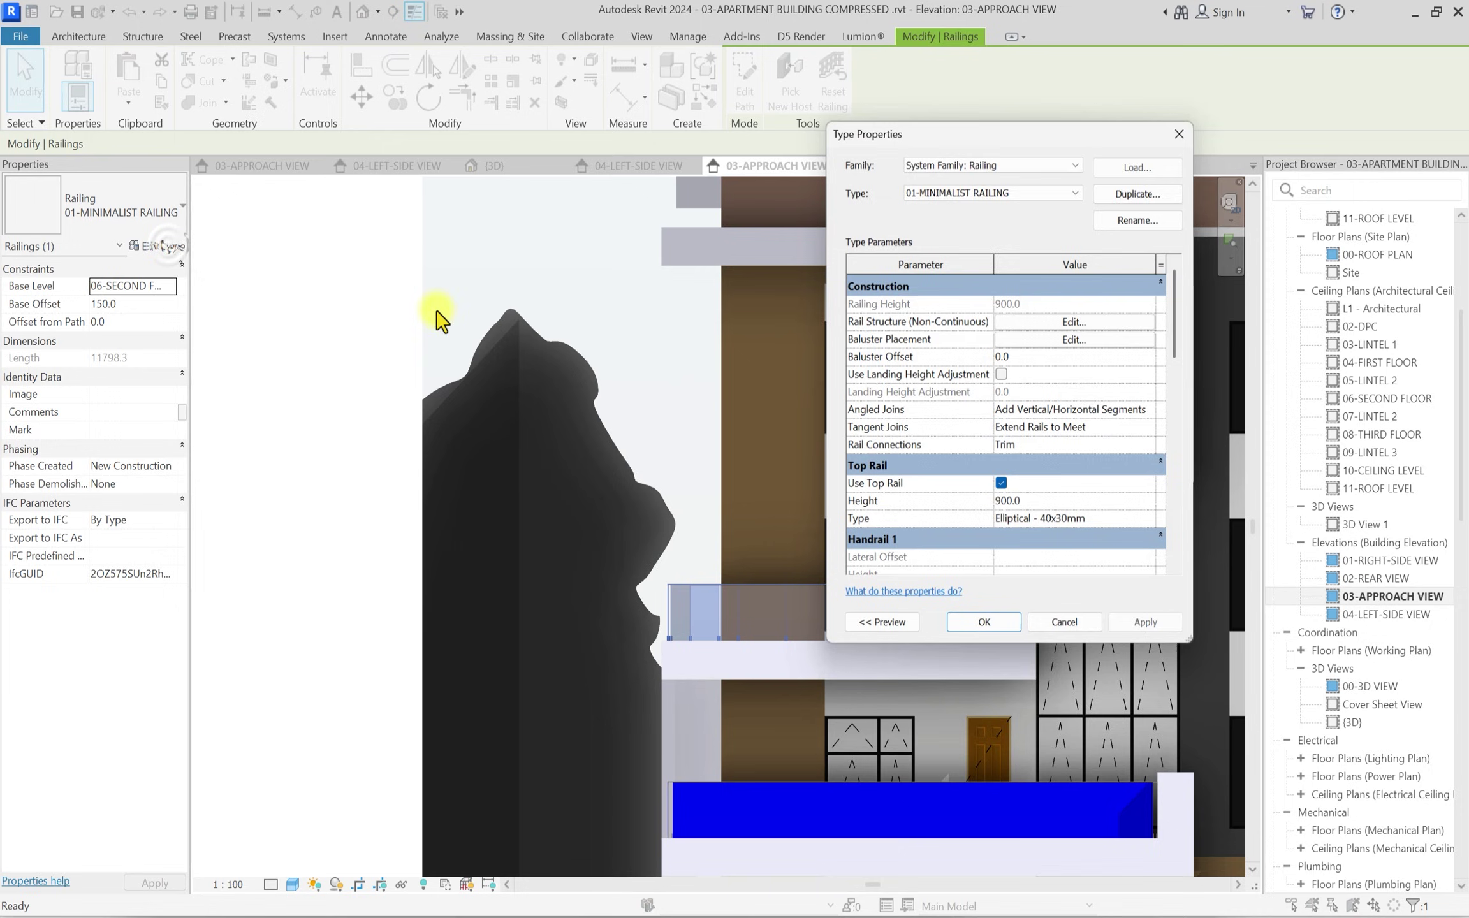
{"action": "left_click", "coordinate": [1069, 339]}
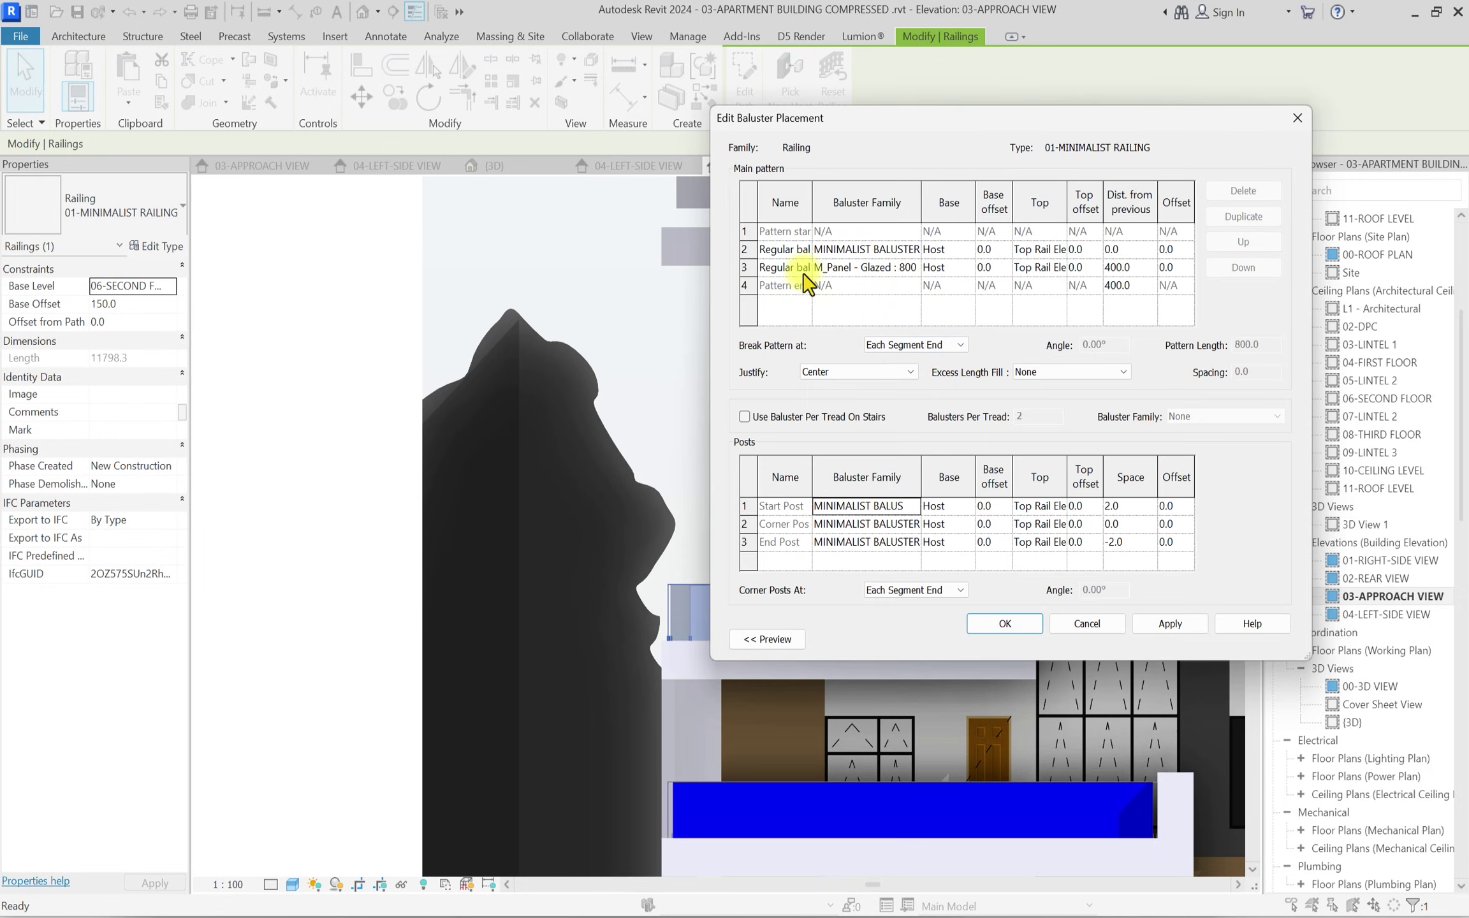
{"action": "left_click", "coordinate": [916, 276]}
{"action": "left_click", "coordinate": [914, 271]}
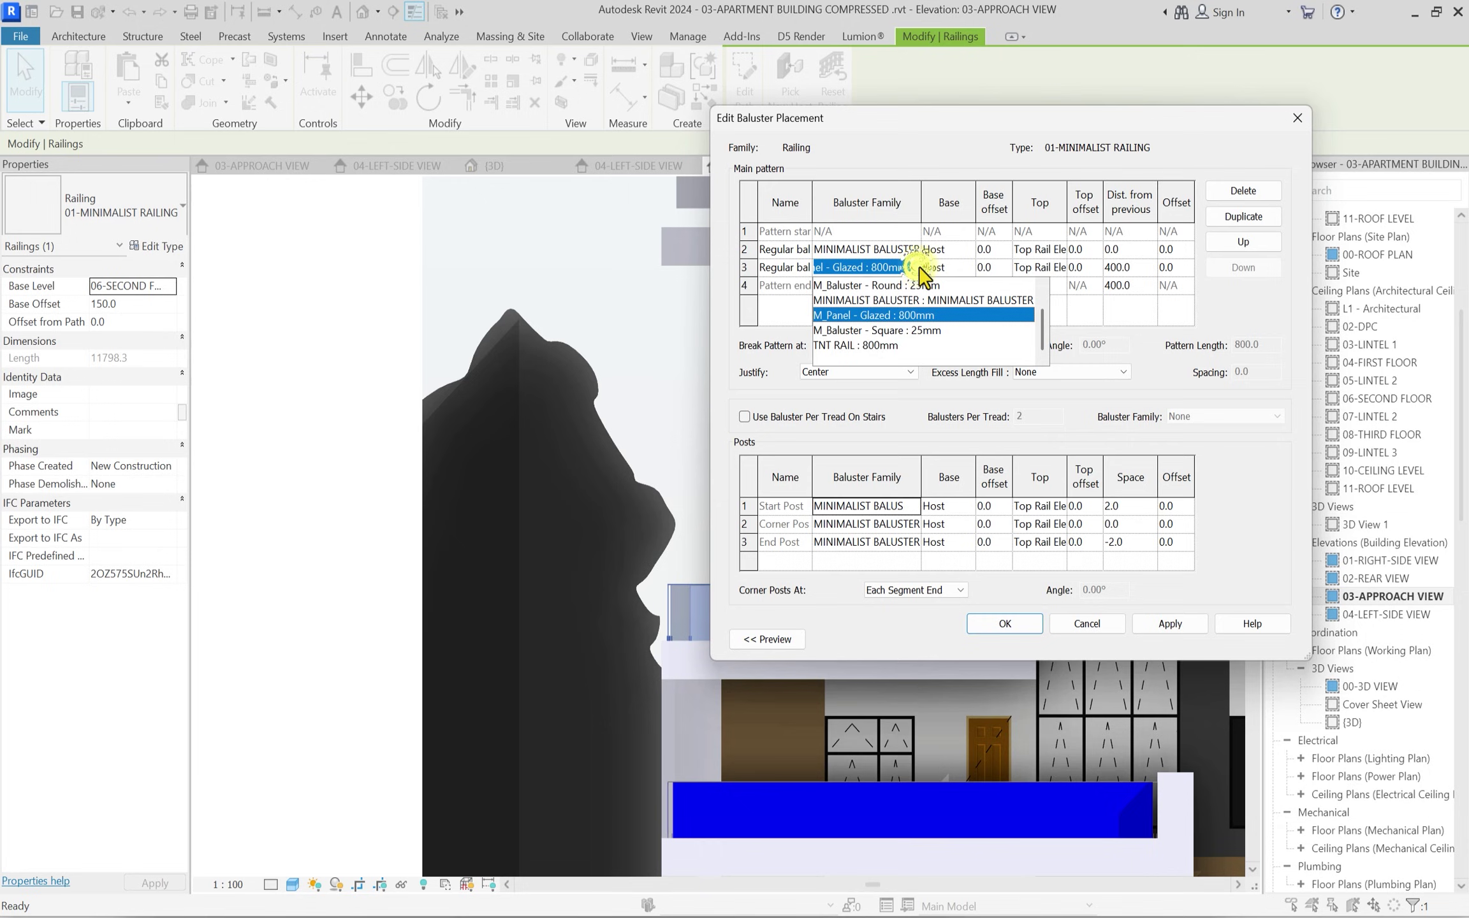
{"action": "left_click", "coordinate": [868, 348]}
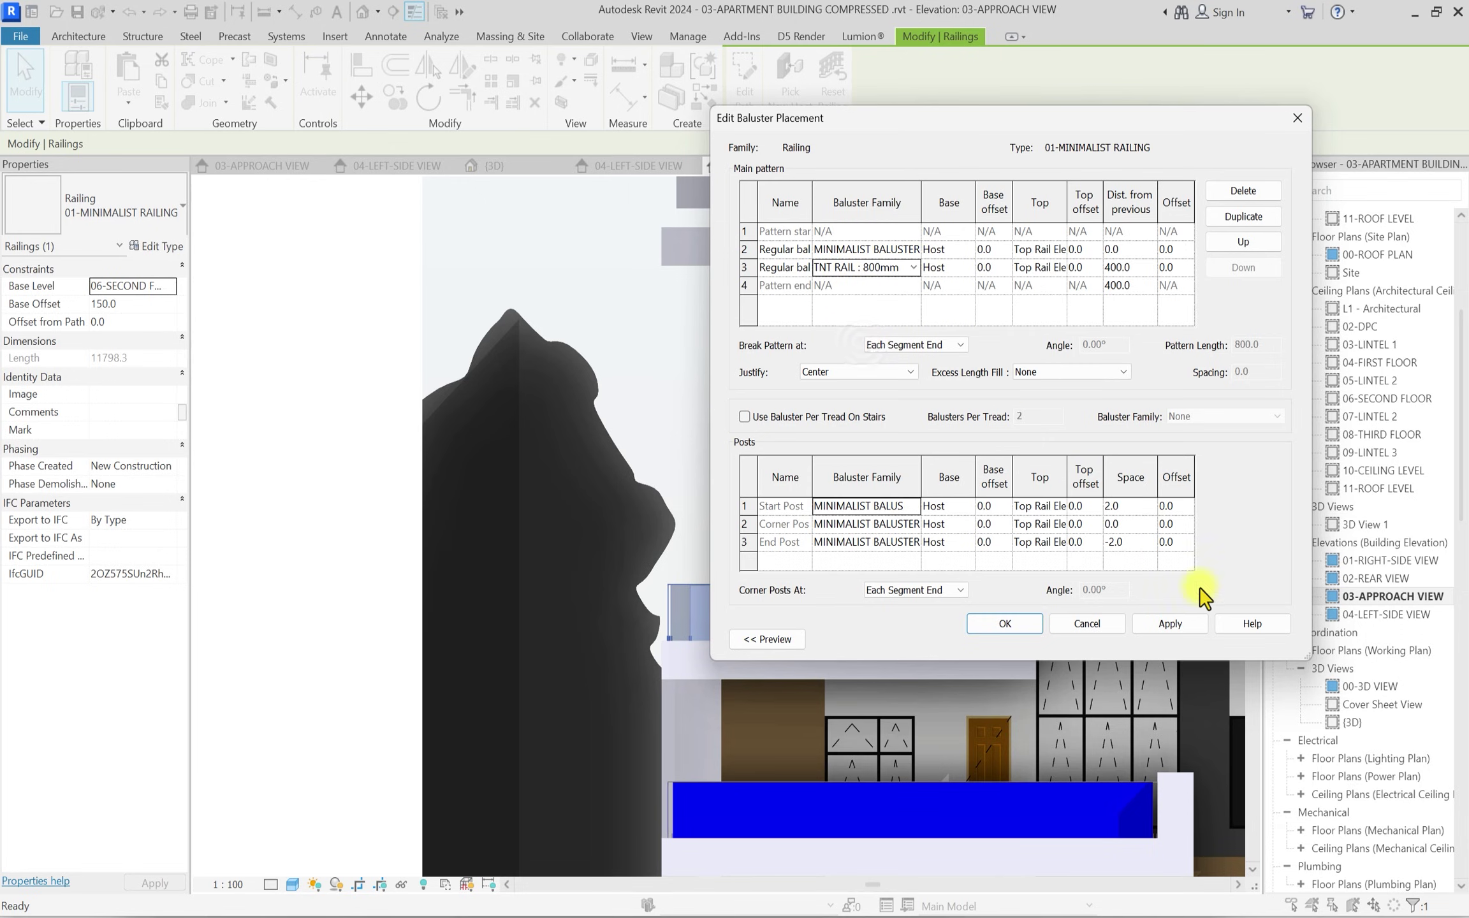
{"action": "left_click", "coordinate": [1017, 625]}
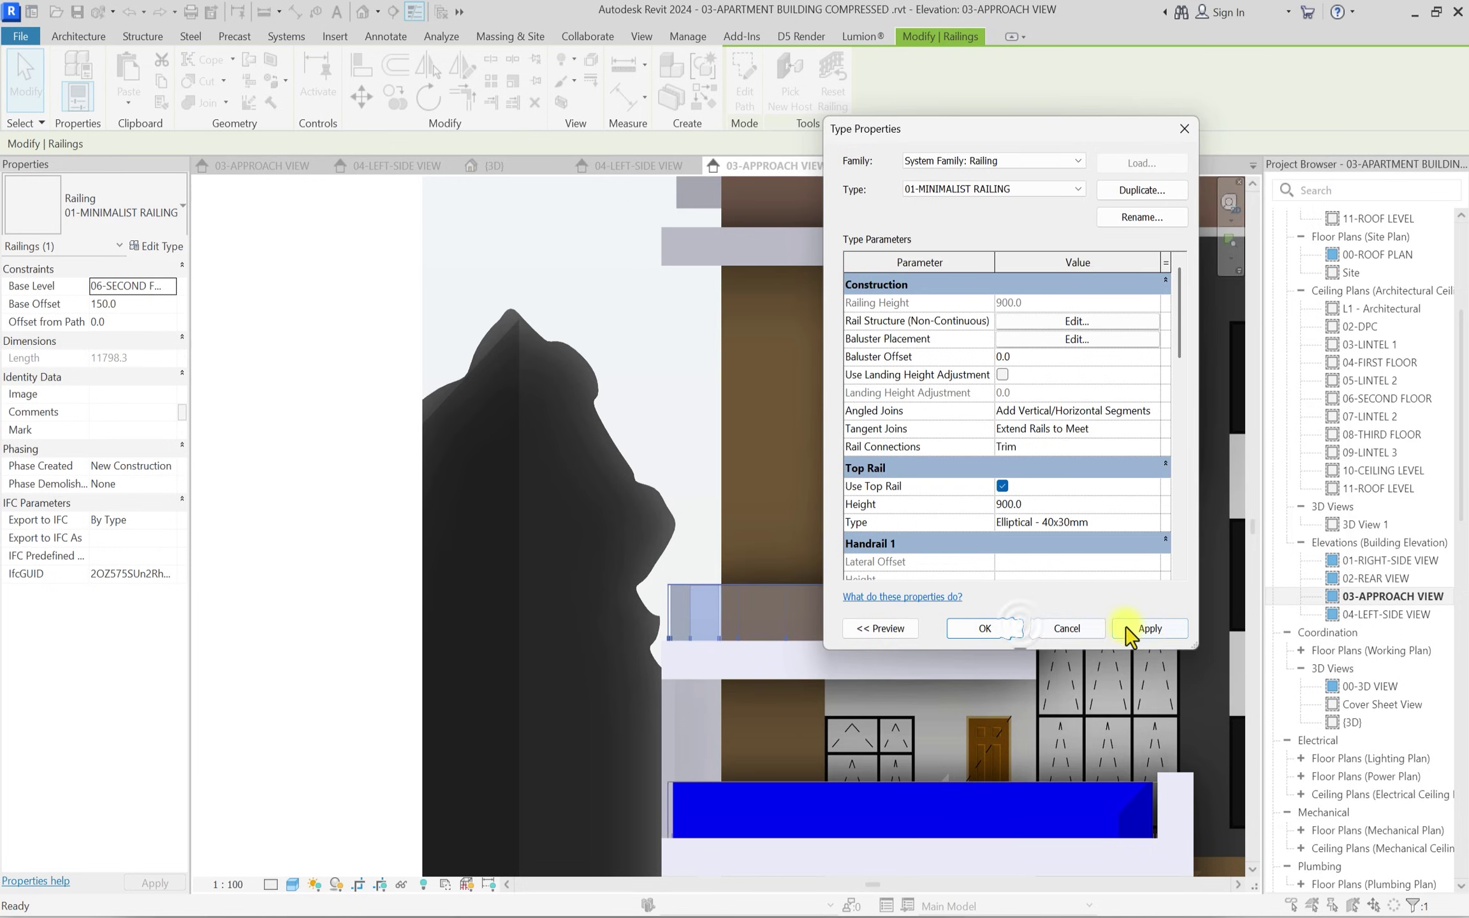
{"action": "left_click", "coordinate": [985, 628]}
{"action": "scroll", "coordinate": [336, 561], "scroll_direction": "down", "scroll_amount": 4}
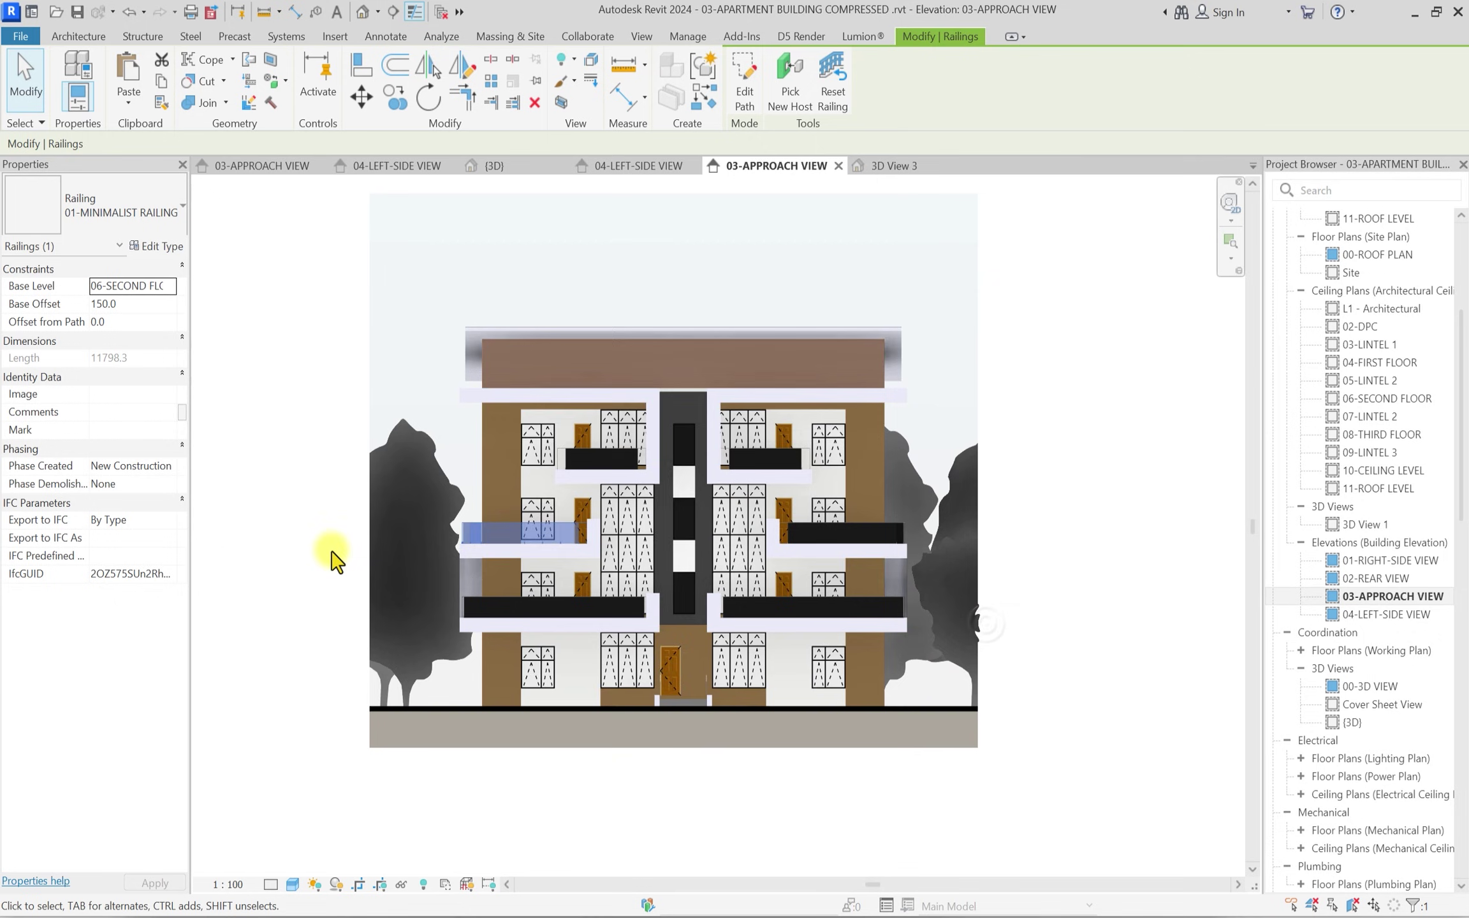
{"action": "left_click", "coordinate": [295, 600]}
Open the WIDOW CW window family for editing from a window panel on the approach elevation's upper floor.
{"action": "scroll", "coordinate": [603, 509], "scroll_direction": "up", "scroll_amount": 2}
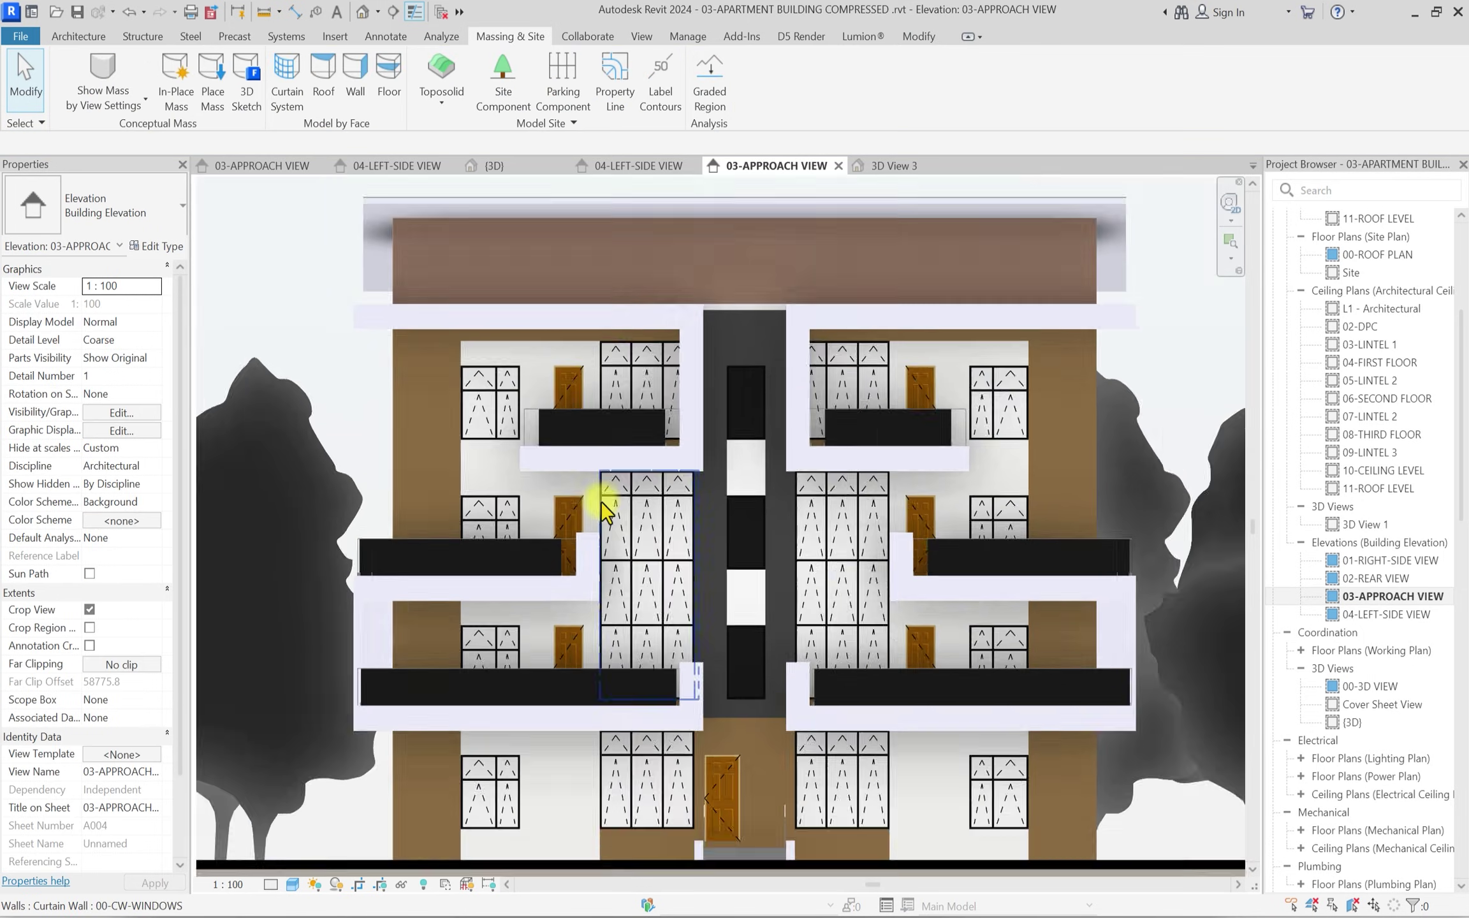
{"action": "scroll", "coordinate": [534, 315], "scroll_direction": "up", "scroll_amount": 5}
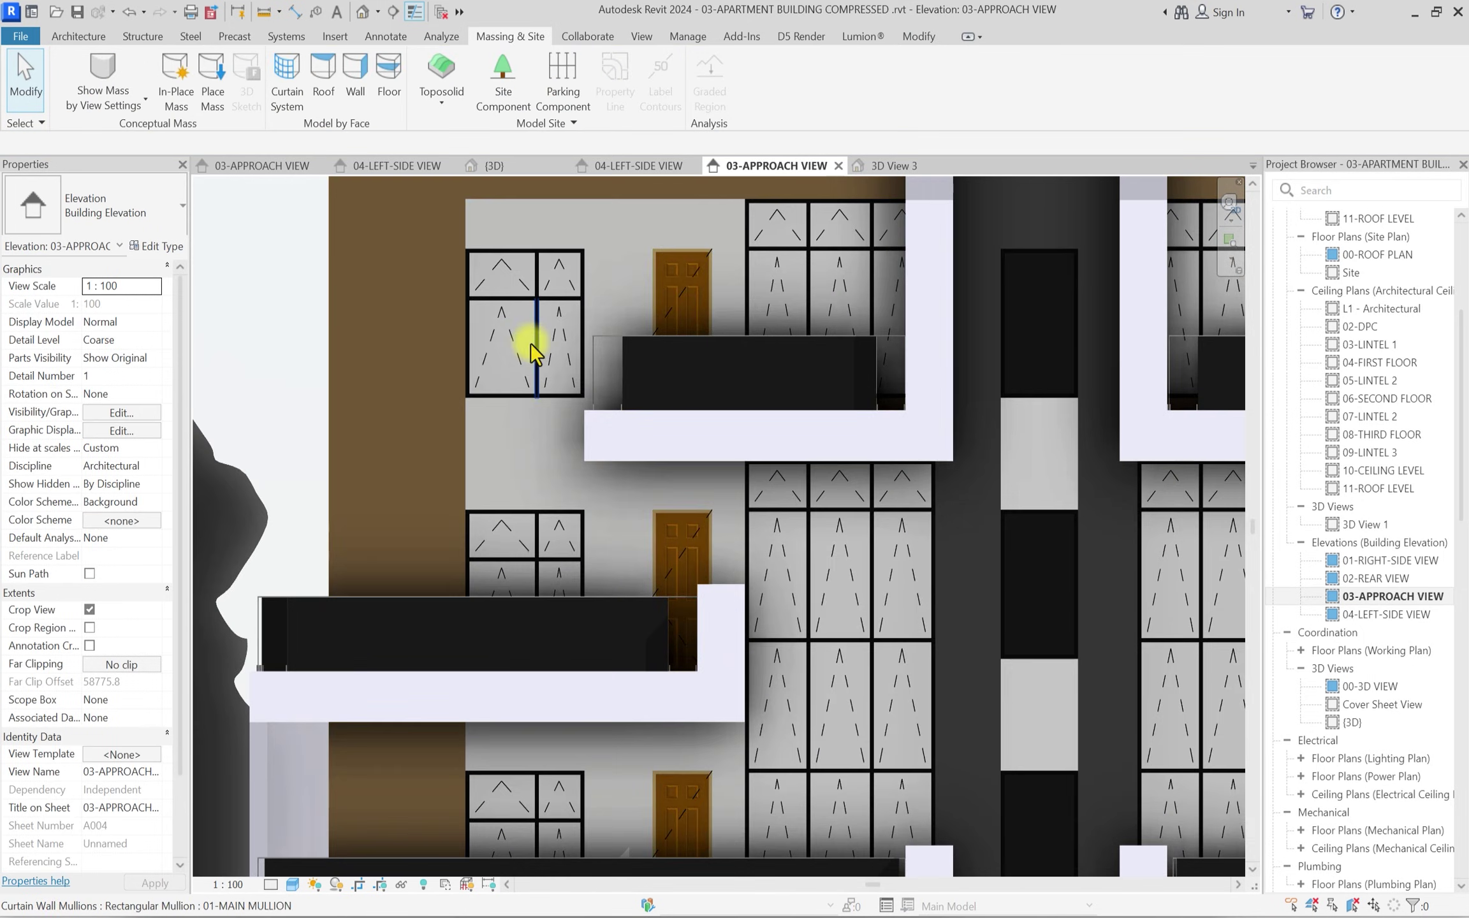
{"action": "scroll", "coordinate": [533, 348], "scroll_direction": "up", "scroll_amount": 3}
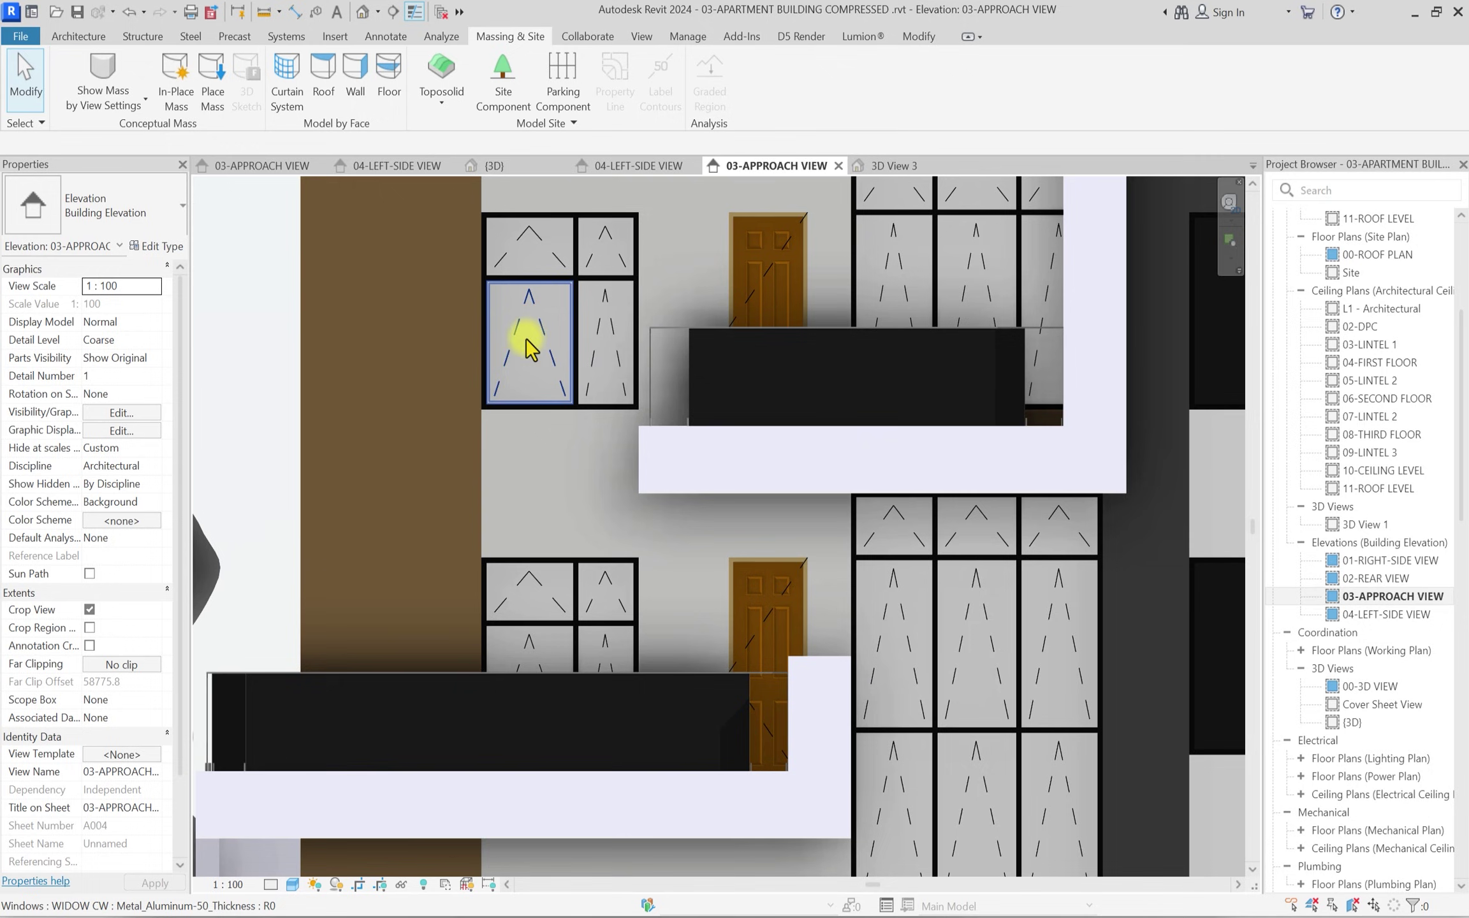
{"action": "left_click", "coordinate": [511, 351]}
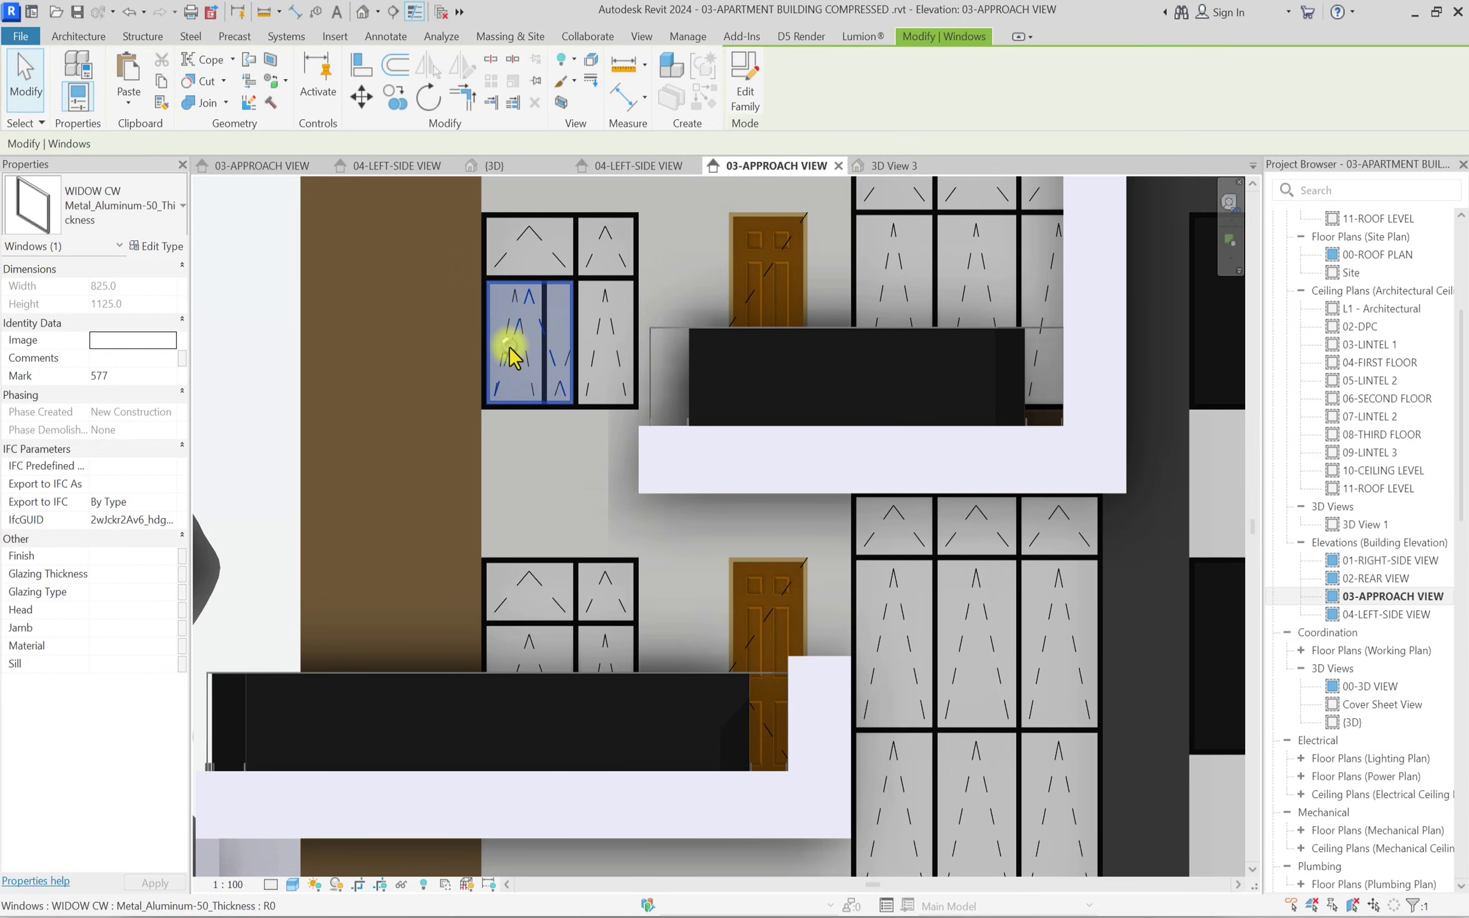
{"action": "left_click", "coordinate": [749, 85]}
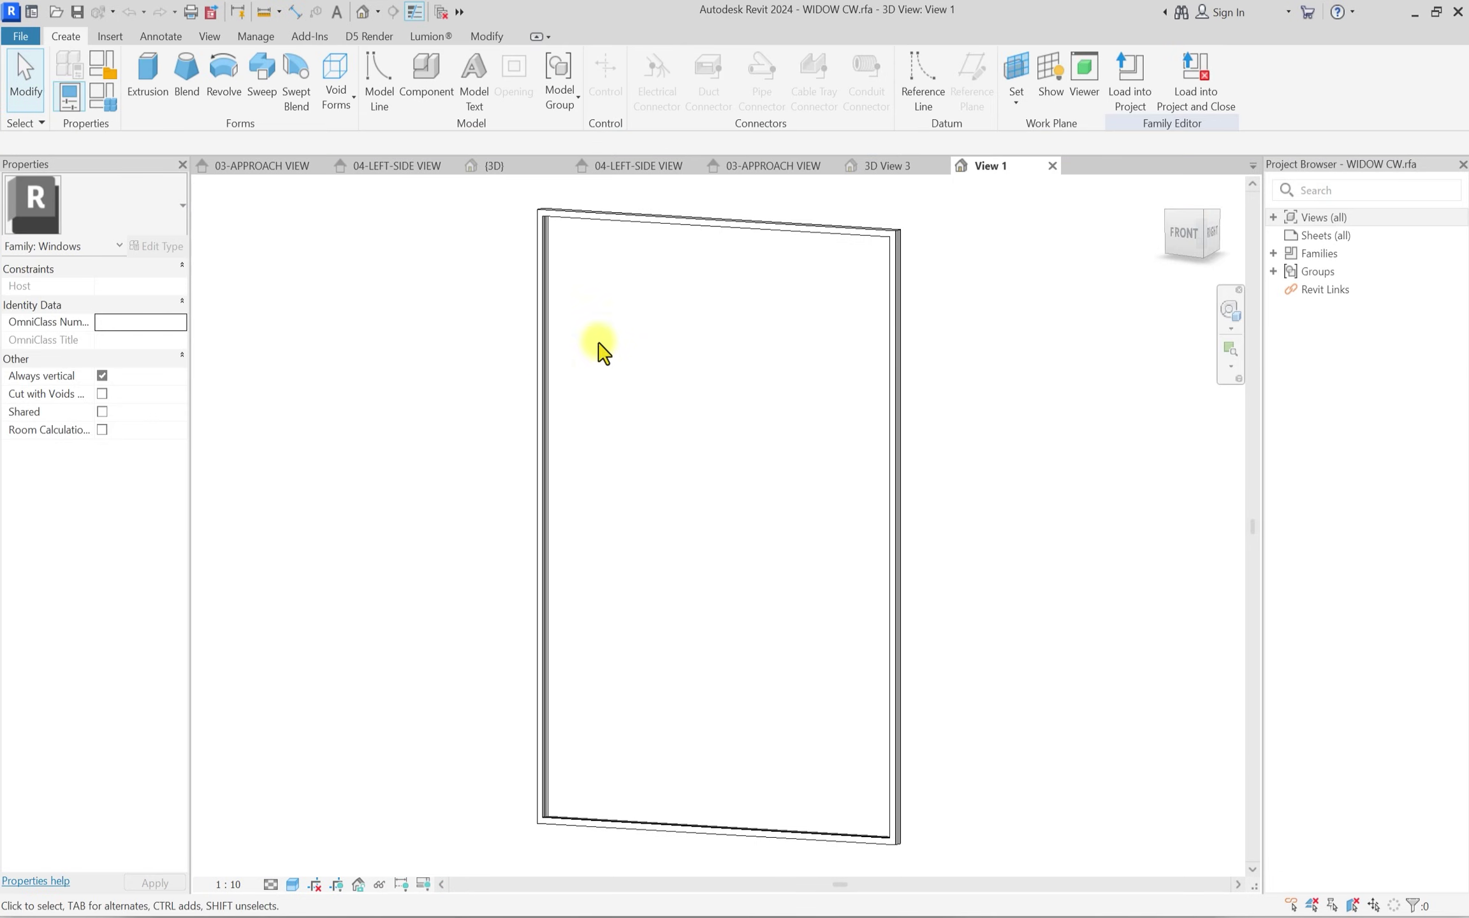
Duplicate the window glass extrusion's Sliding Door Glass material together with its assets and name the copy 000.
{"action": "scroll", "coordinate": [743, 290], "scroll_direction": "down", "scroll_amount": 3}
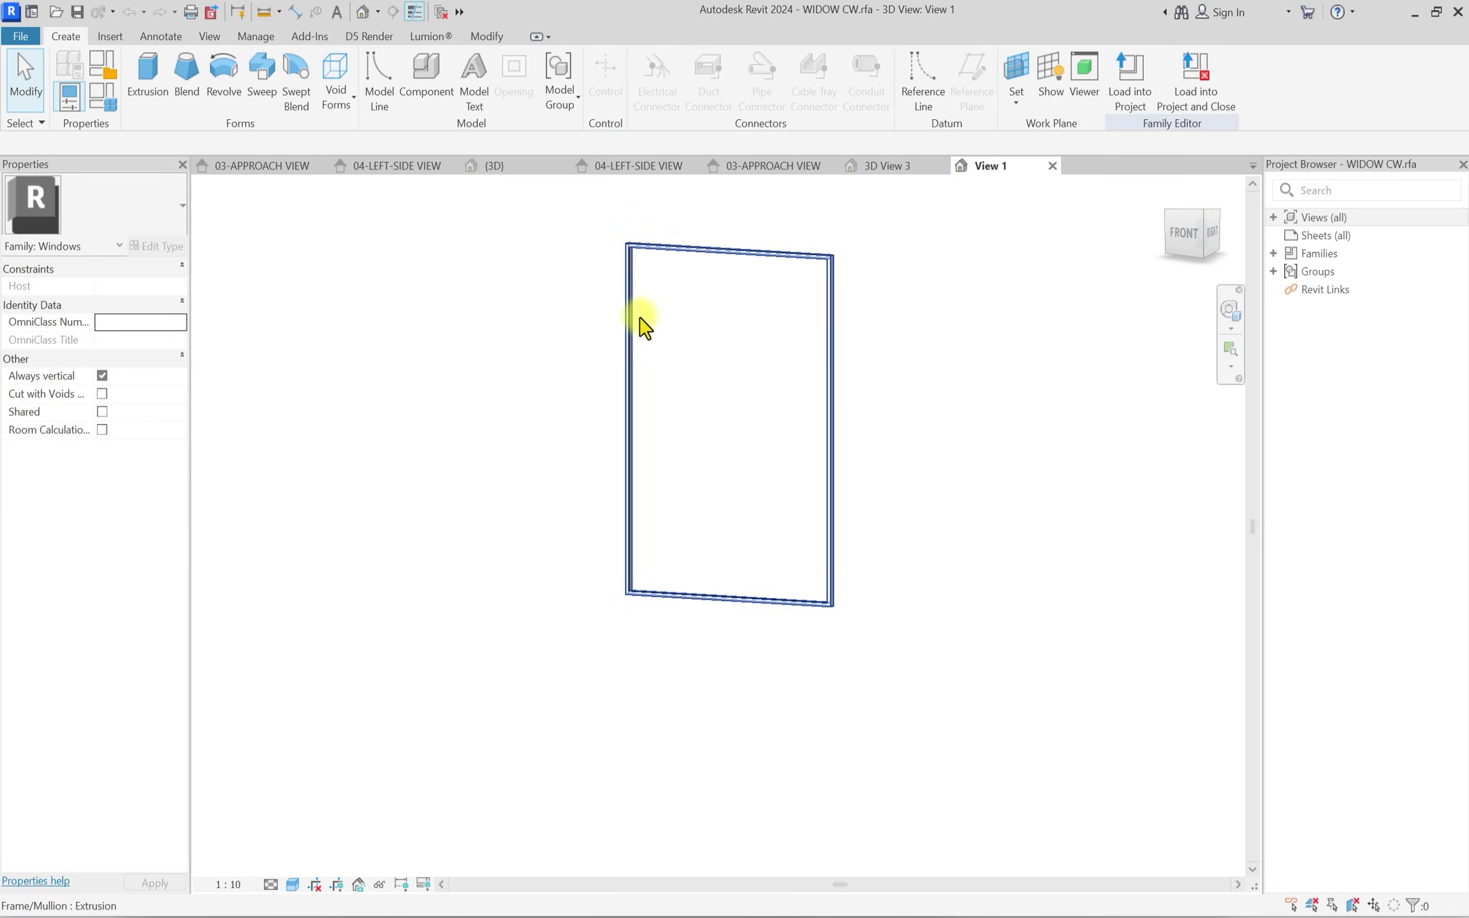
{"action": "scroll", "coordinate": [613, 338], "scroll_direction": "up", "scroll_amount": 2}
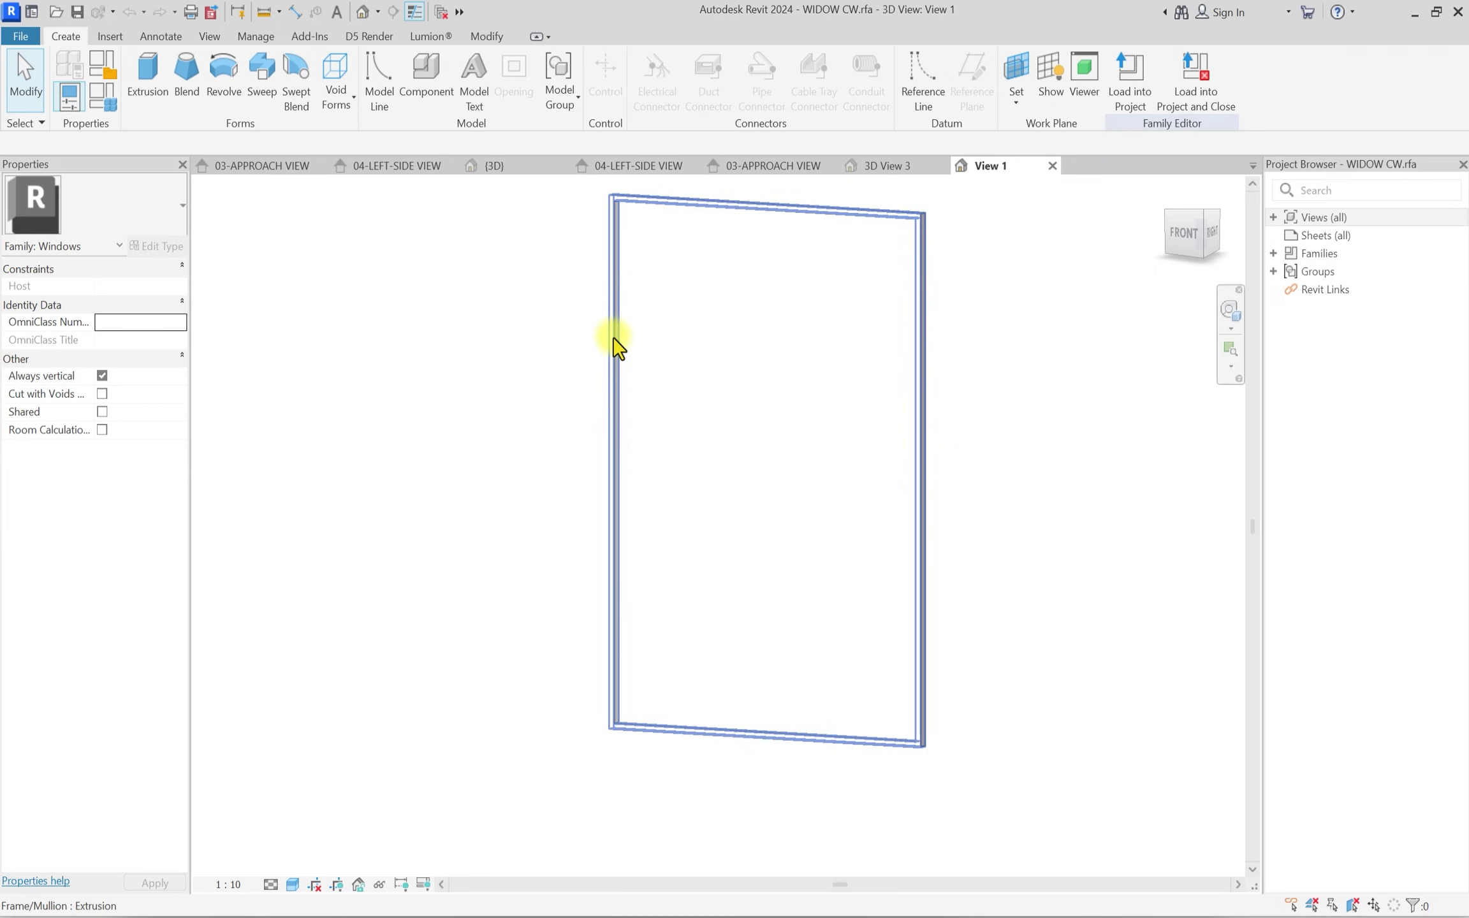
{"action": "scroll", "coordinate": [623, 347], "scroll_direction": "down", "scroll_amount": 2}
{"action": "scroll", "coordinate": [635, 342], "scroll_direction": "up", "scroll_amount": 2}
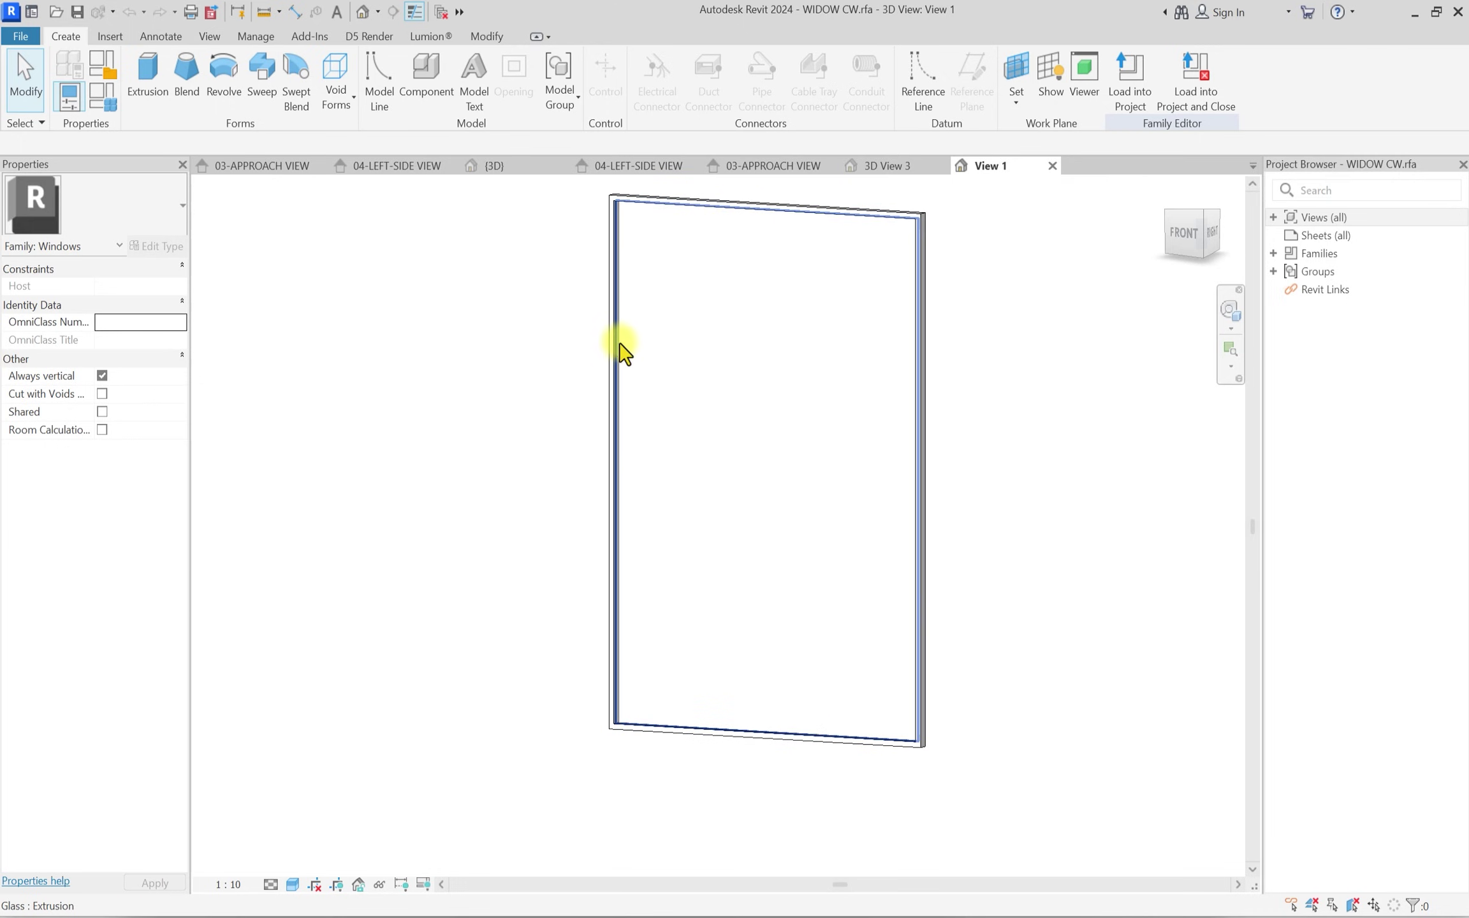
{"action": "left_click", "coordinate": [619, 341]}
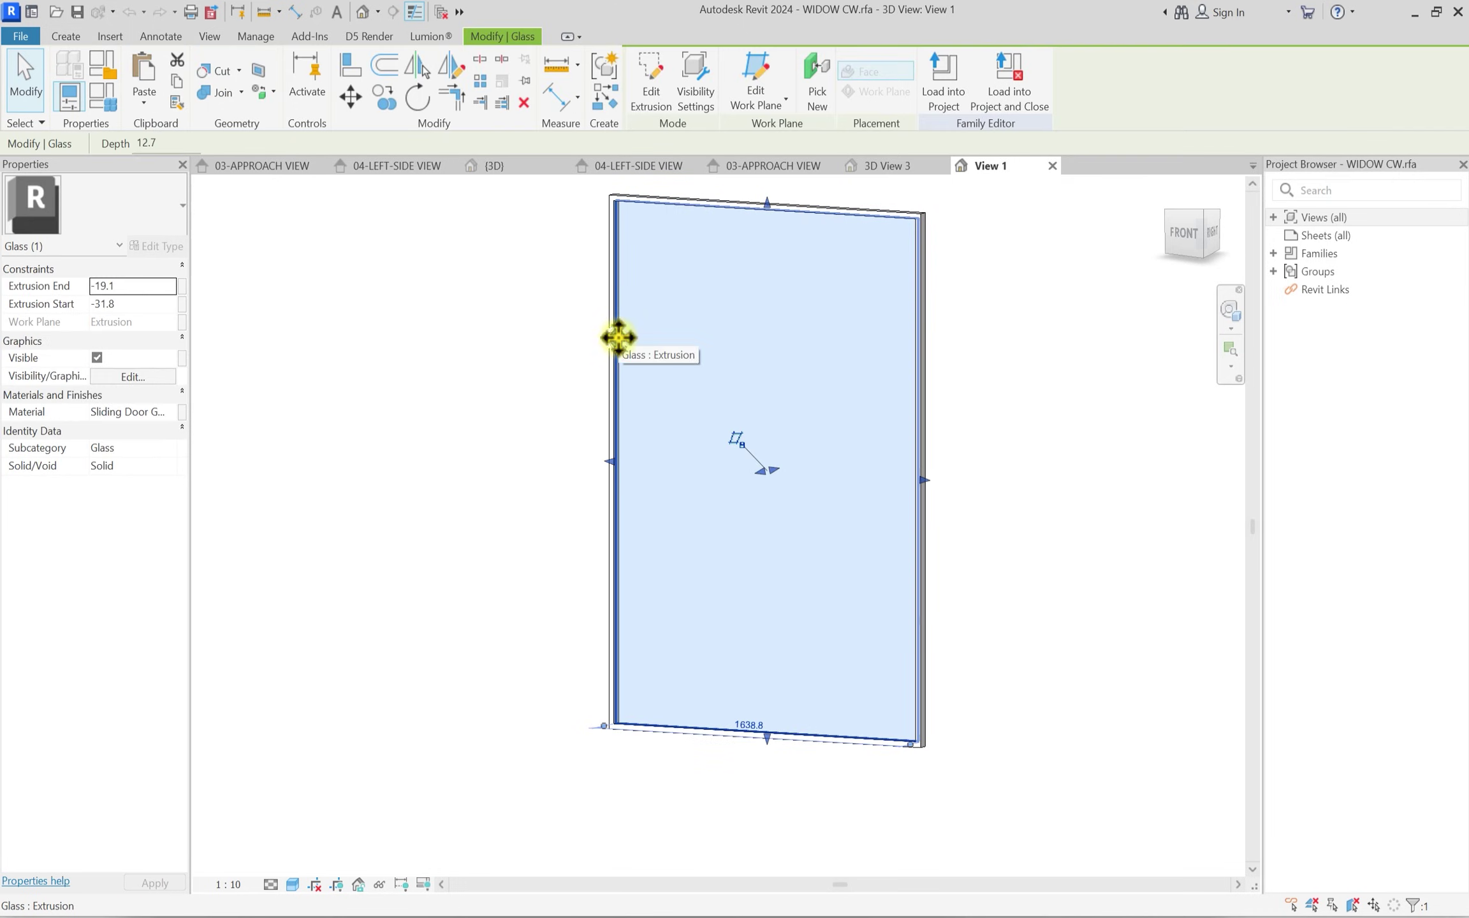
{"action": "left_click", "coordinate": [167, 413]}
{"action": "left_click", "coordinate": [172, 413]}
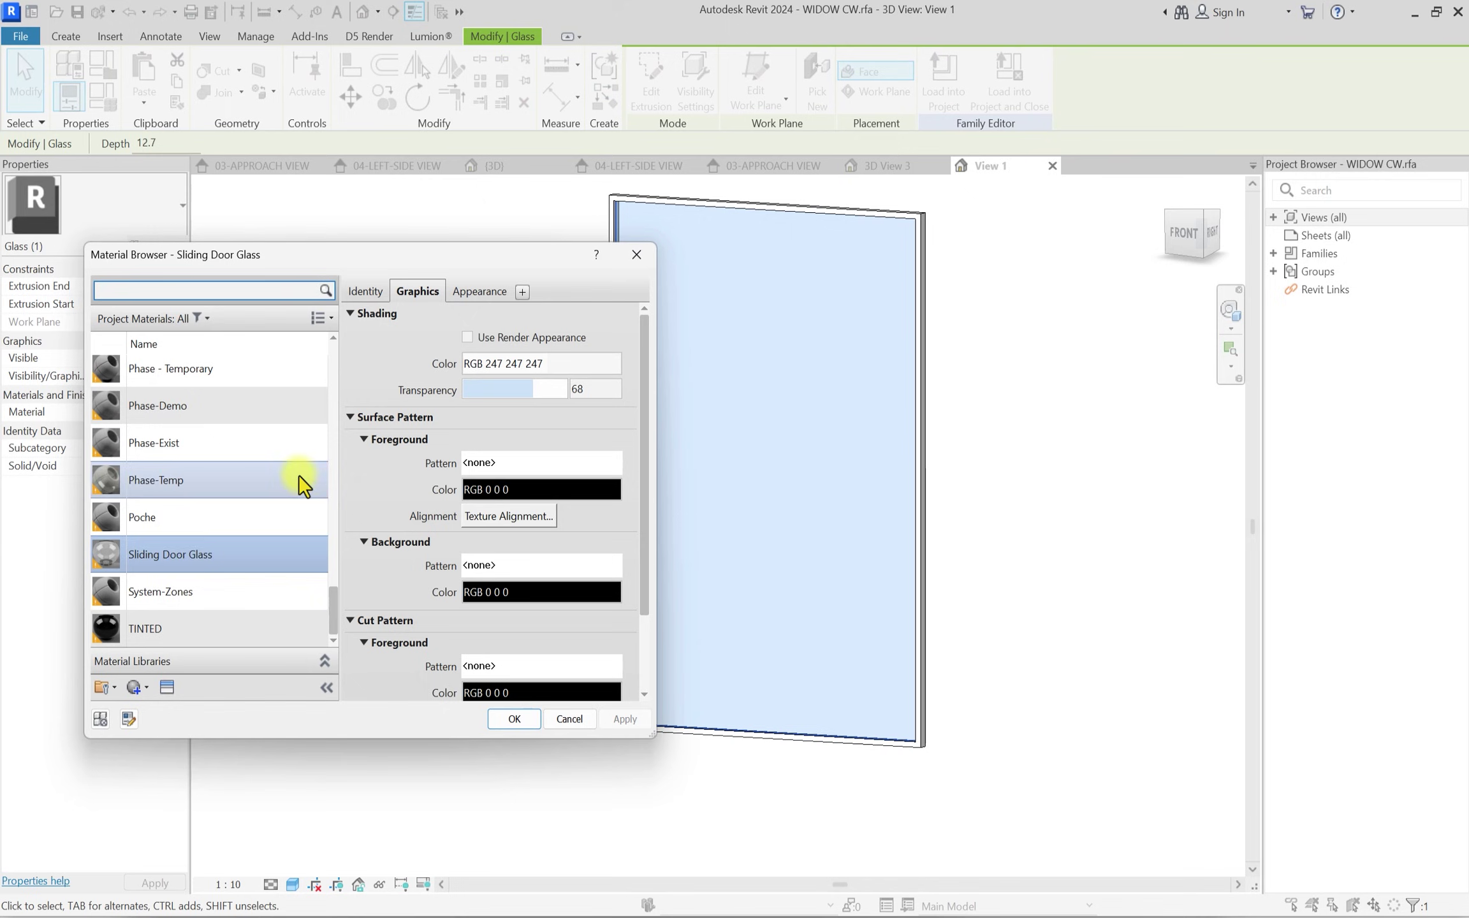
{"action": "right_click", "coordinate": [175, 557]}
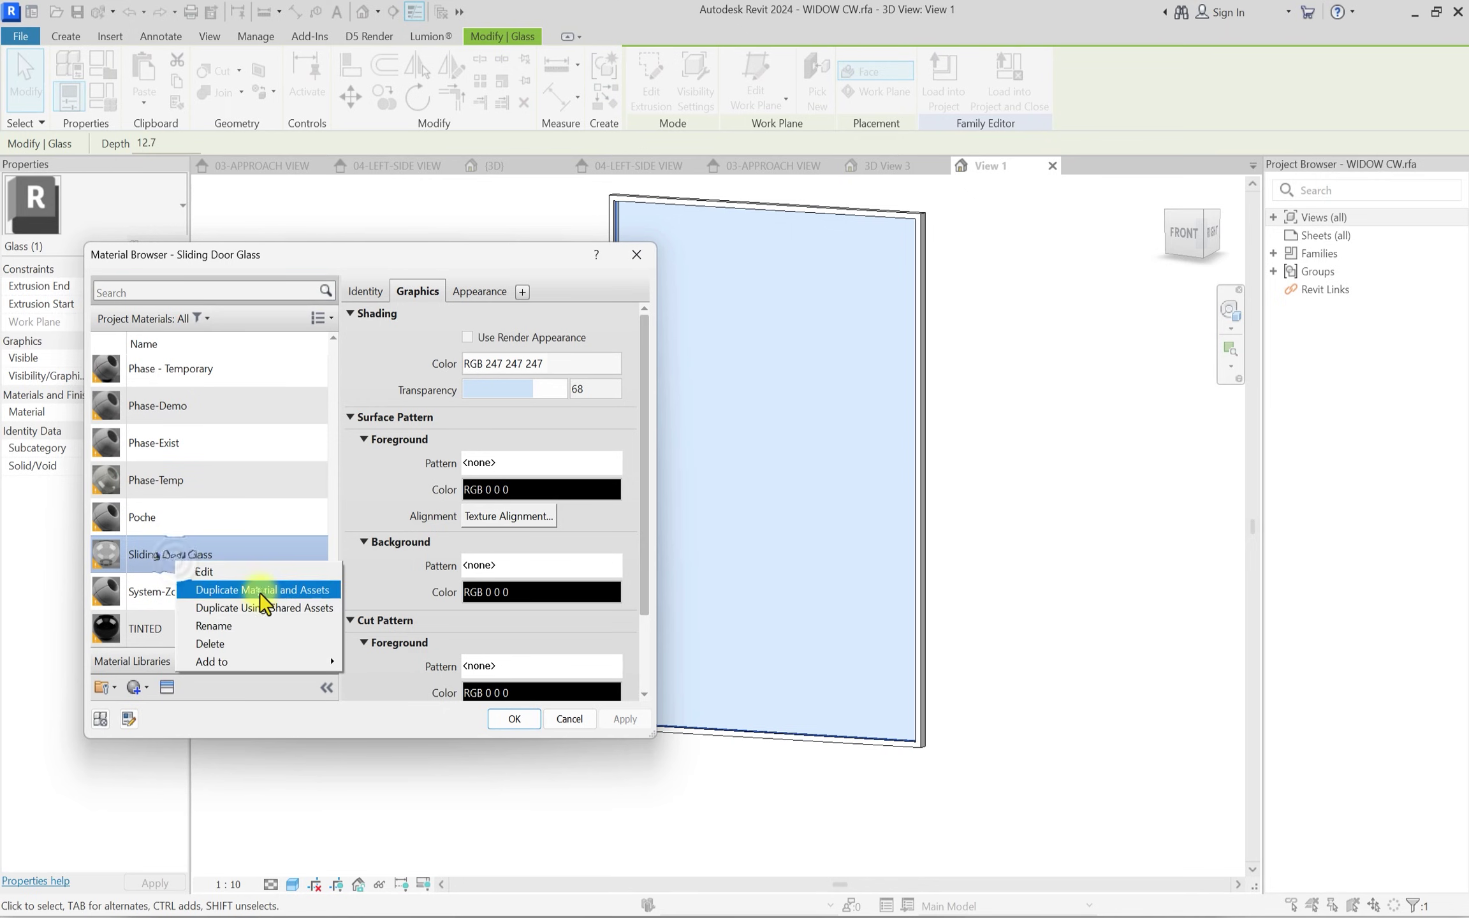
{"action": "left_click", "coordinate": [260, 590]}
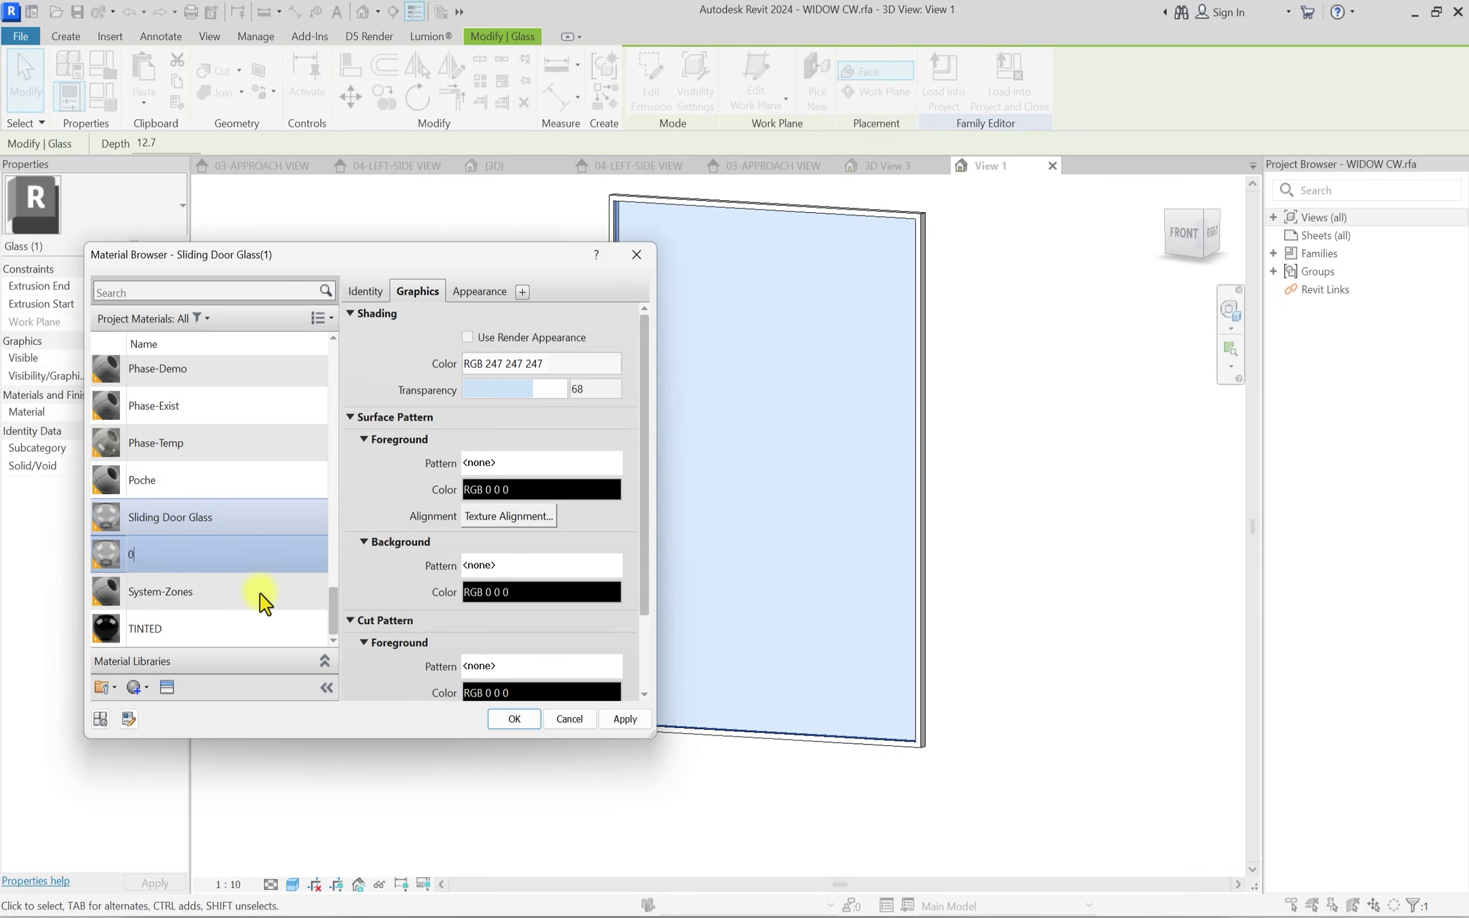
Replace the appearance of material 000 with the Light Gray glazing asset from the Appearance Library's Glass category.
{"action": "left_click", "coordinate": [167, 687]}
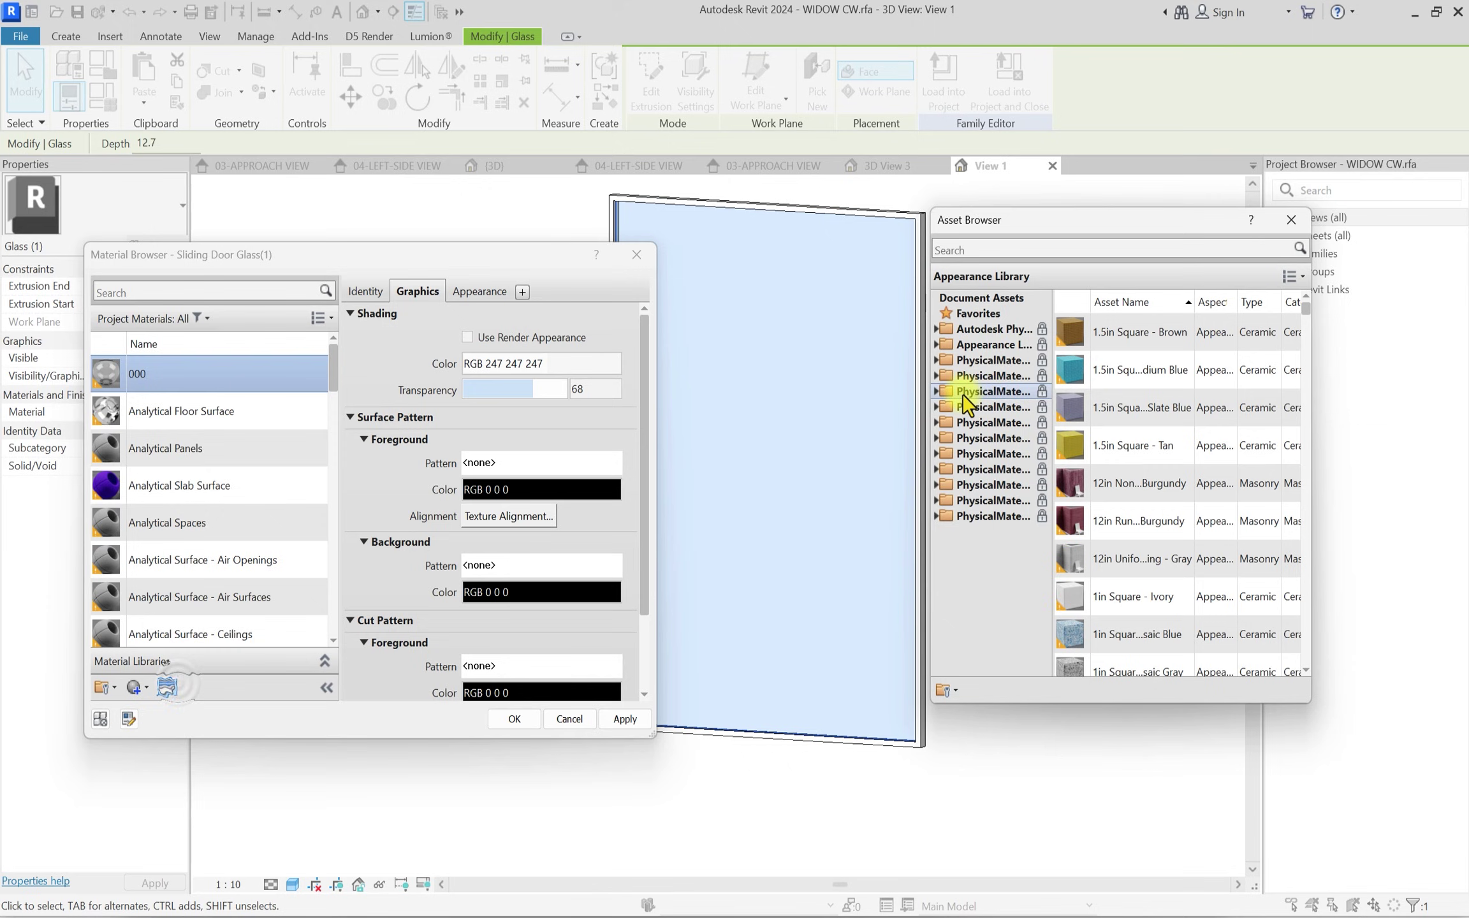
{"action": "double_click", "coordinate": [995, 341]}
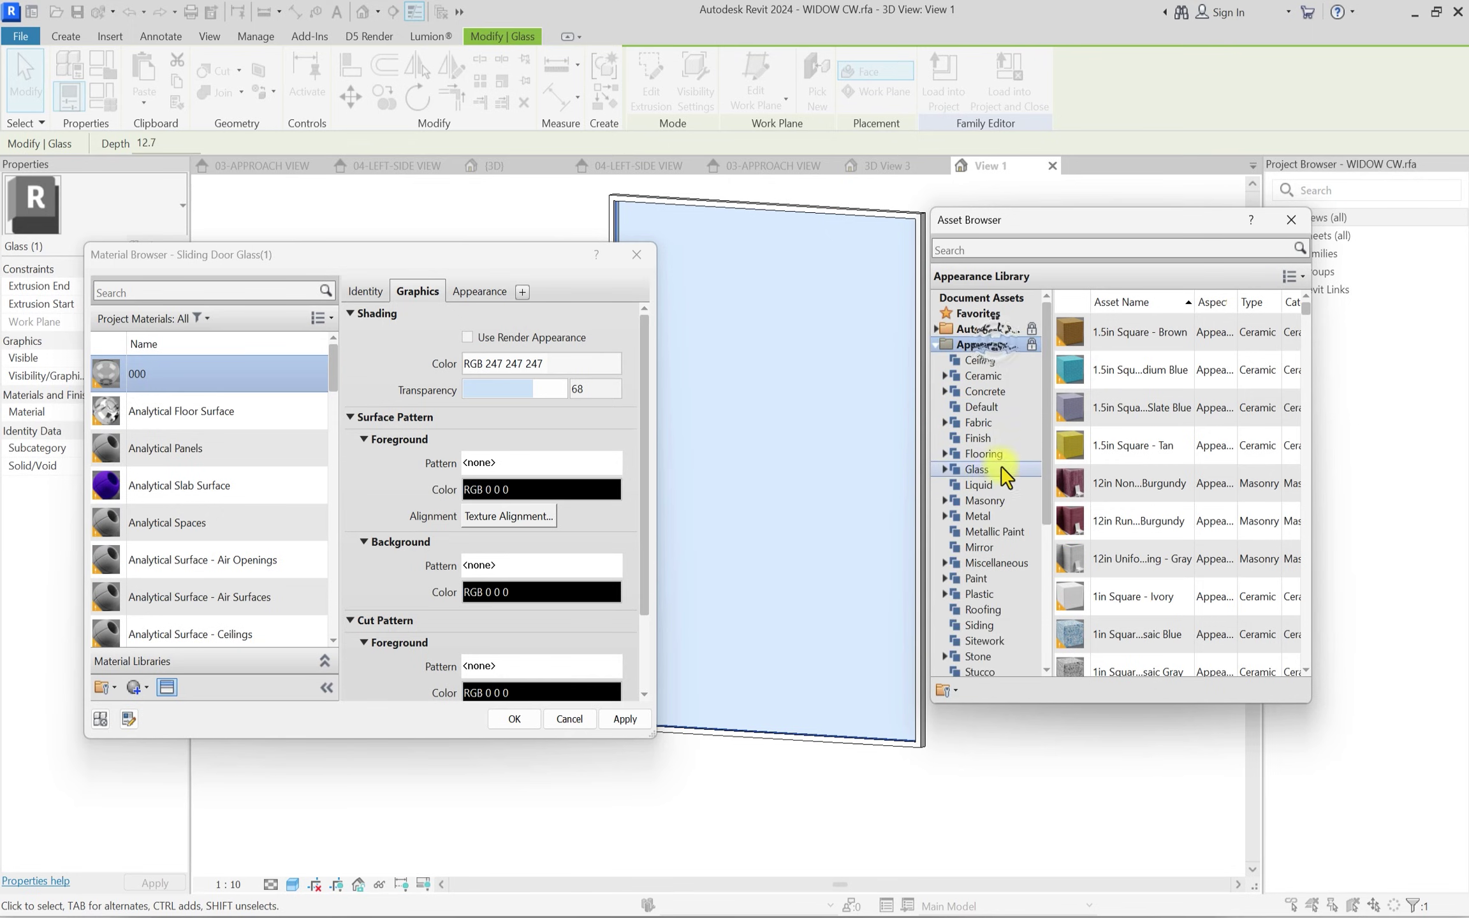
{"action": "left_click", "coordinate": [986, 472]}
{"action": "double_click", "coordinate": [986, 473]}
{"action": "scroll", "coordinate": [1135, 542], "scroll_direction": "down", "scroll_amount": 6}
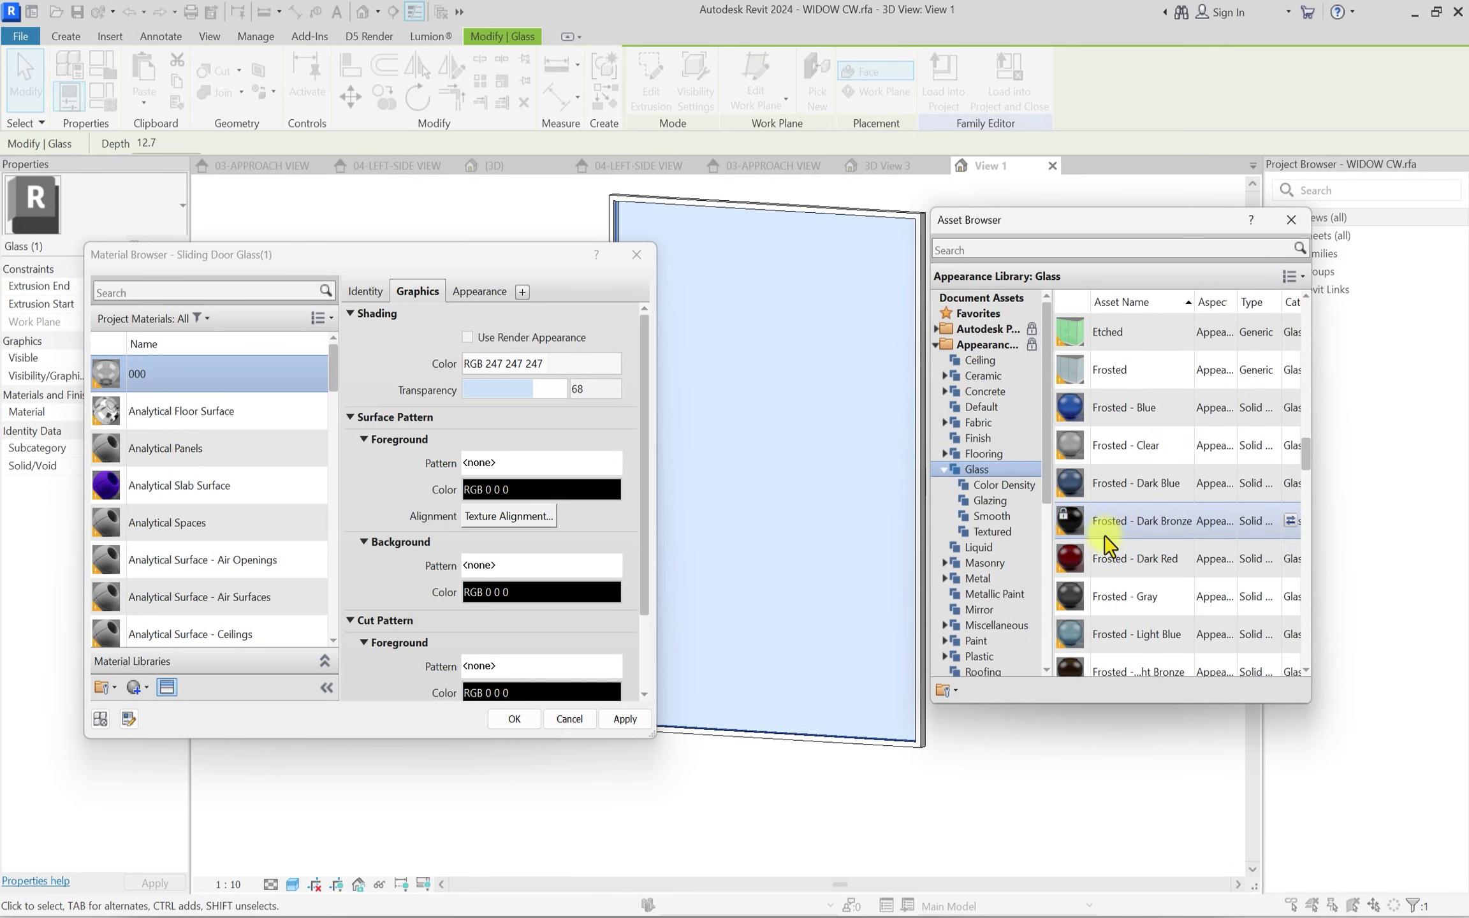
{"action": "scroll", "coordinate": [1292, 609], "scroll_direction": "down", "scroll_amount": 10}
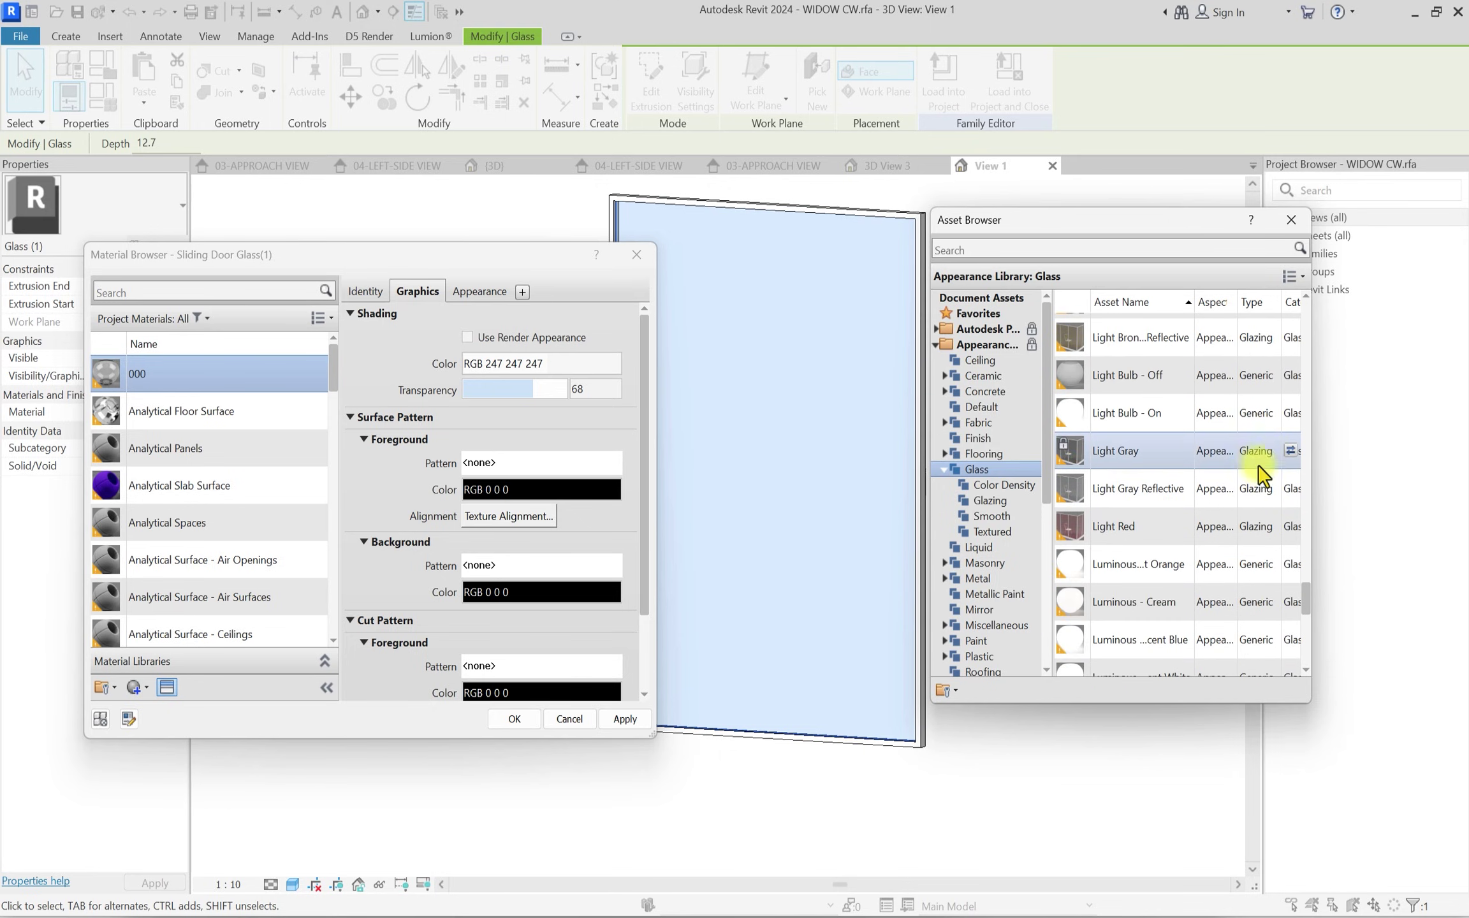
{"action": "left_click", "coordinate": [1291, 452]}
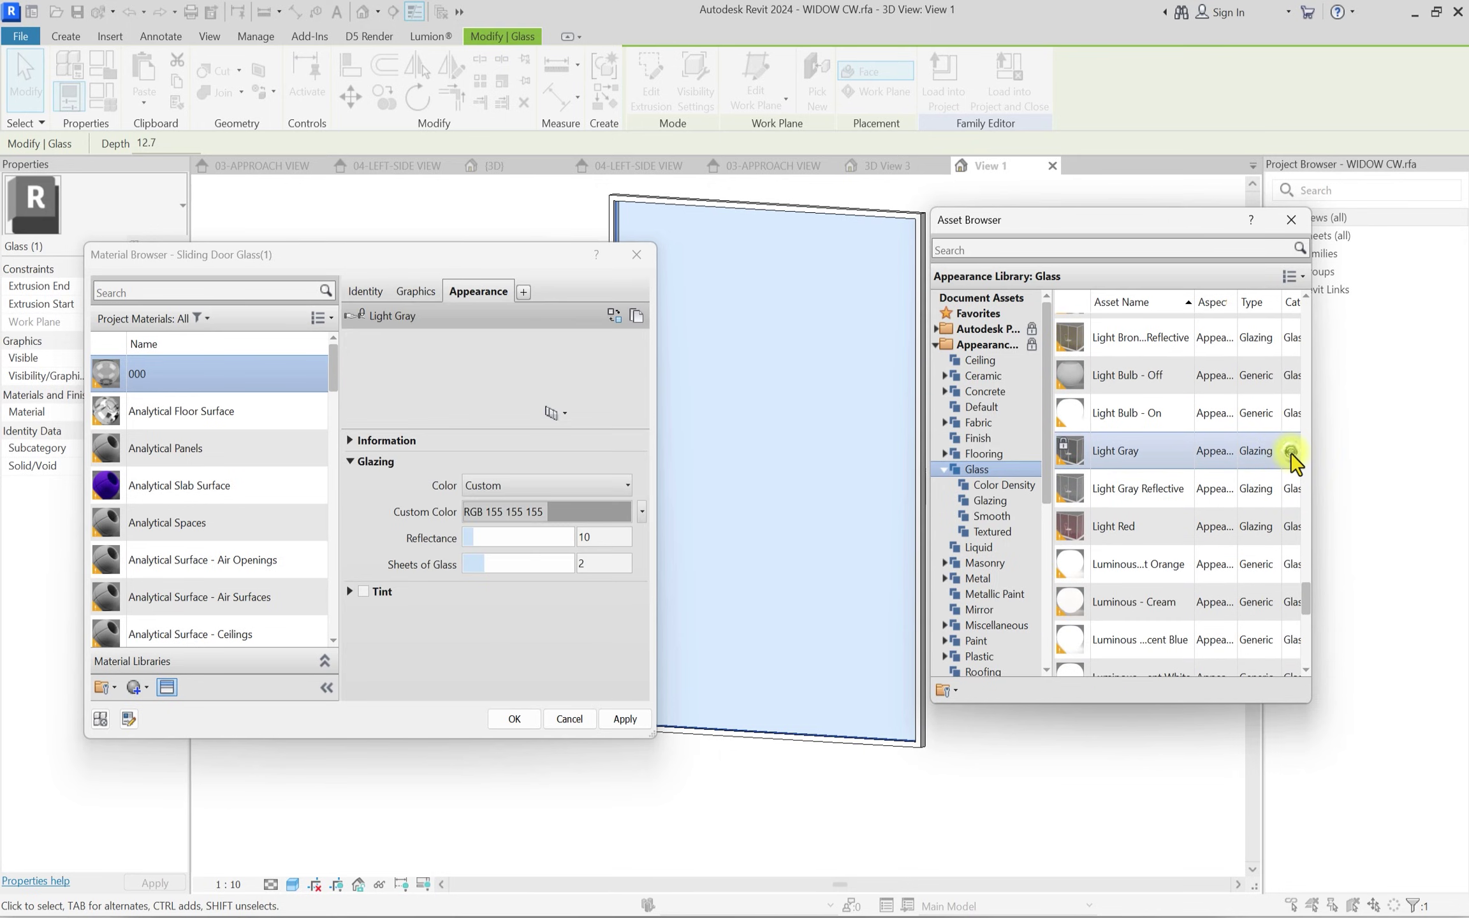
Set material 000's shading color to RGB 54 54 54 and its transparency to 53, and apply it to the window glass.
{"action": "left_click", "coordinate": [421, 291]}
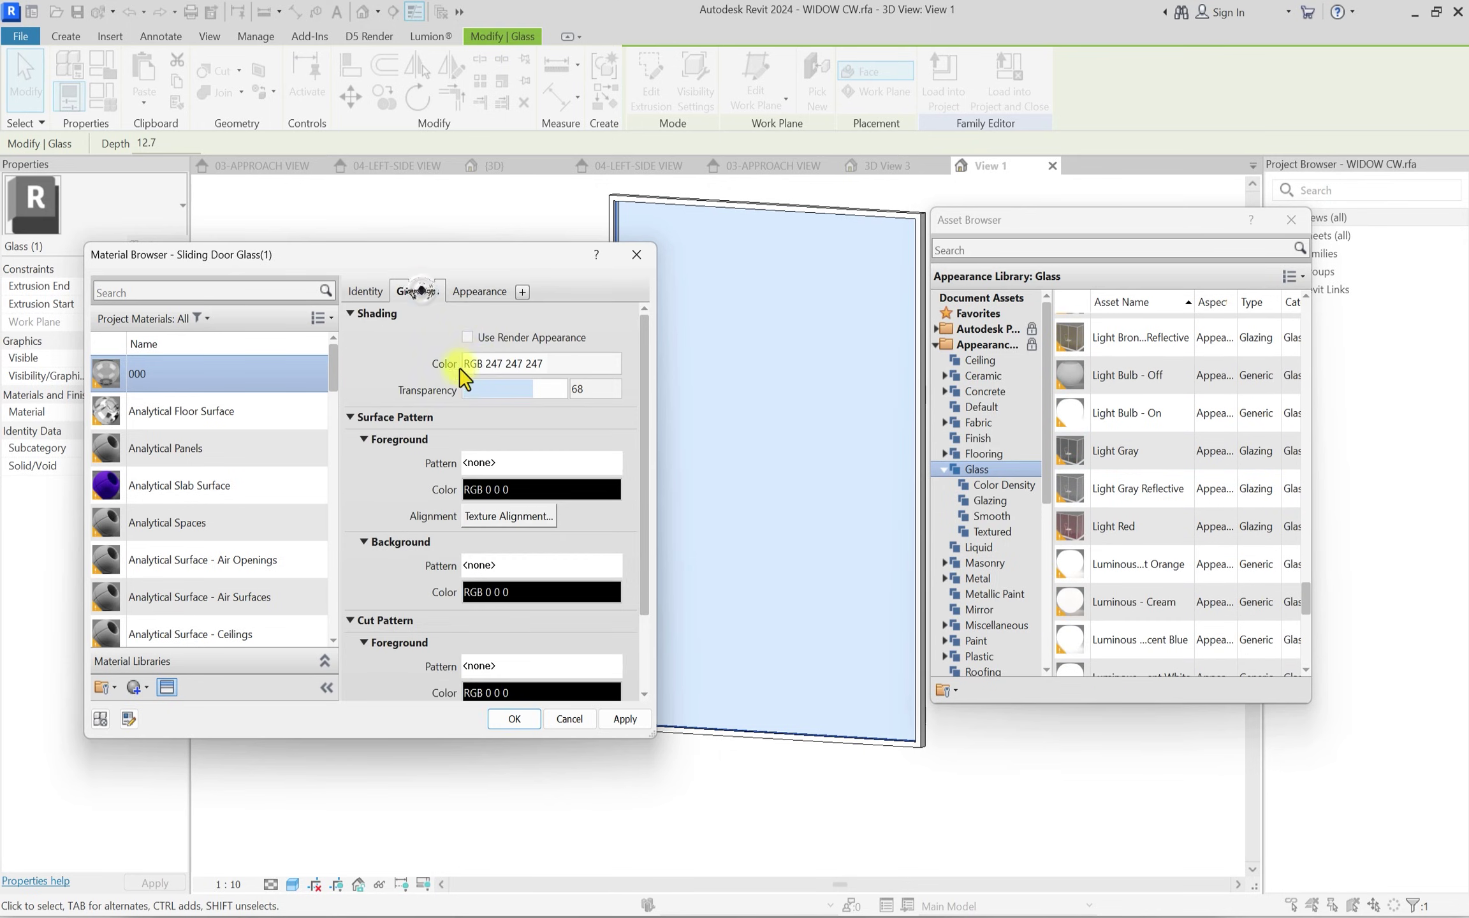
{"action": "left_click", "coordinate": [493, 370]}
{"action": "left_click", "coordinate": [559, 448]}
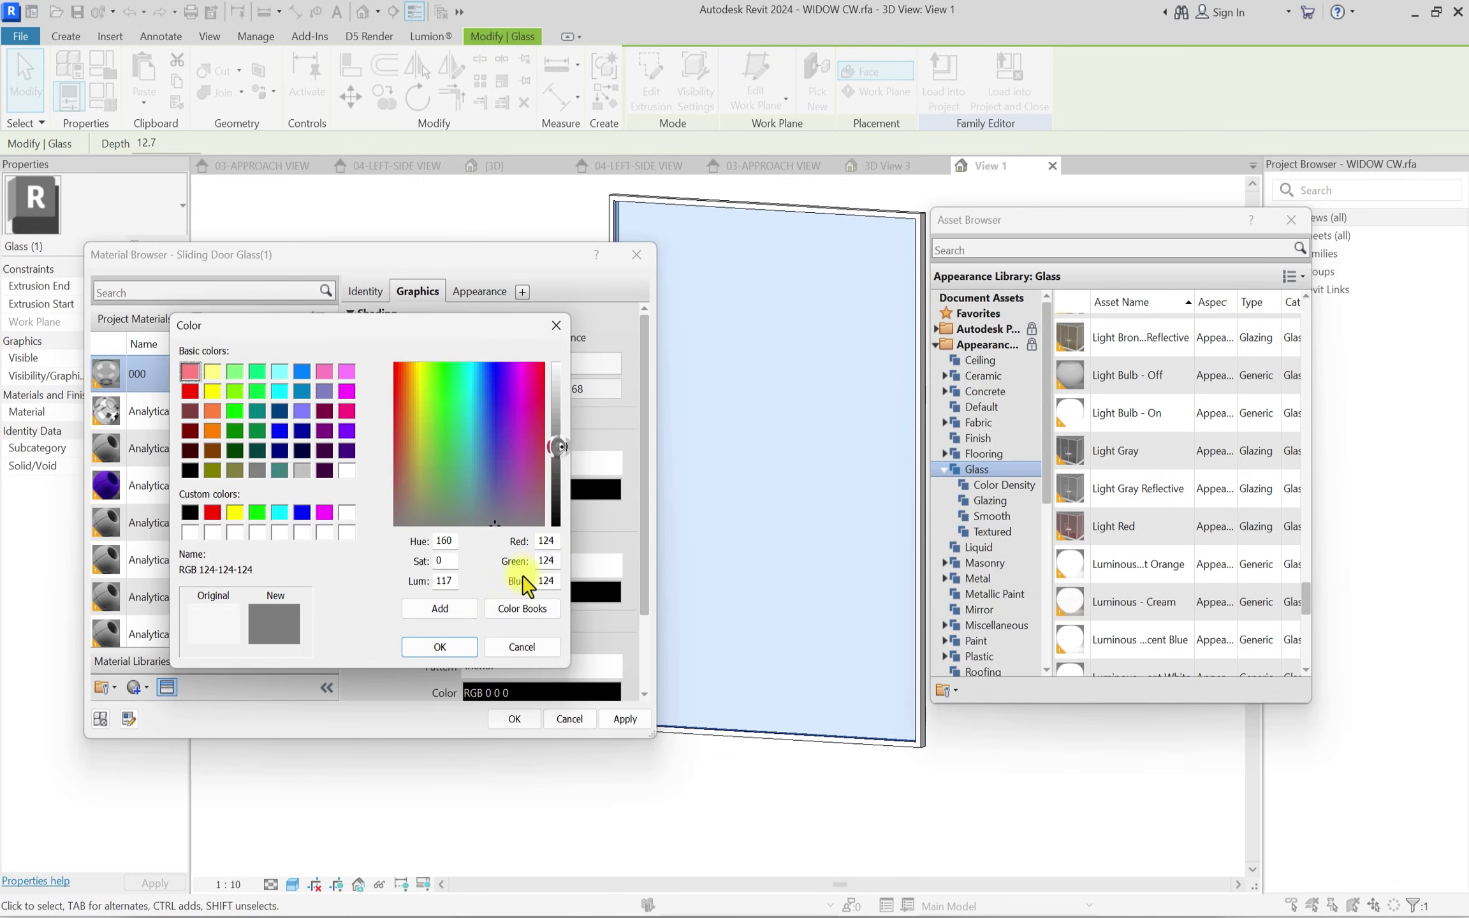
{"action": "left_click", "coordinate": [435, 647]}
{"action": "left_click", "coordinate": [555, 497]}
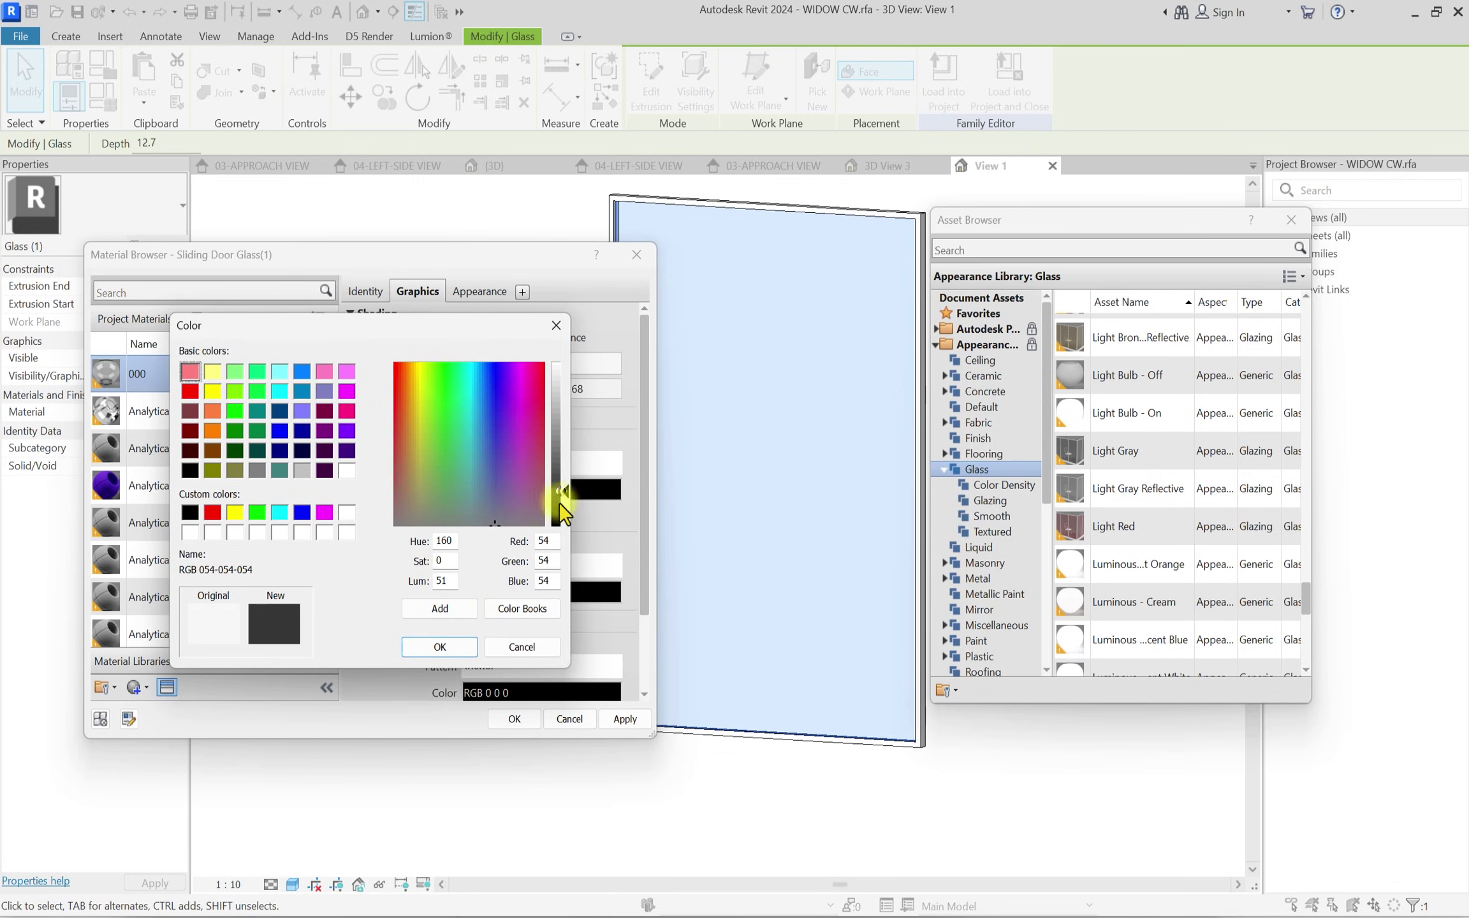
{"action": "left_click", "coordinate": [445, 646]}
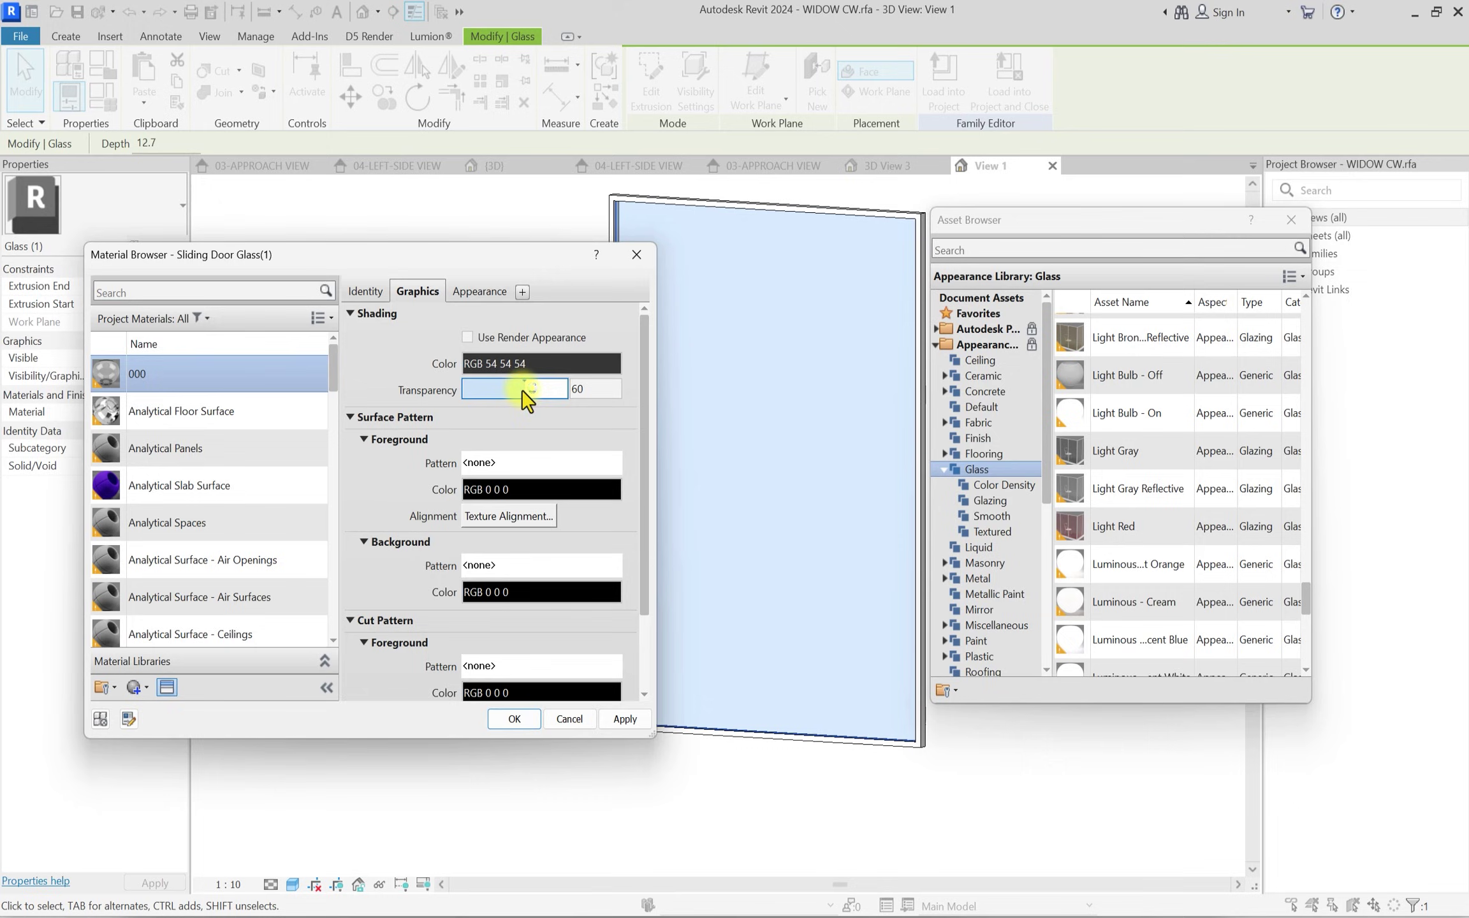
{"action": "left_click_drag", "start_coordinate": [521, 389], "coordinate": [515, 389]}
{"action": "left_click", "coordinate": [626, 721]}
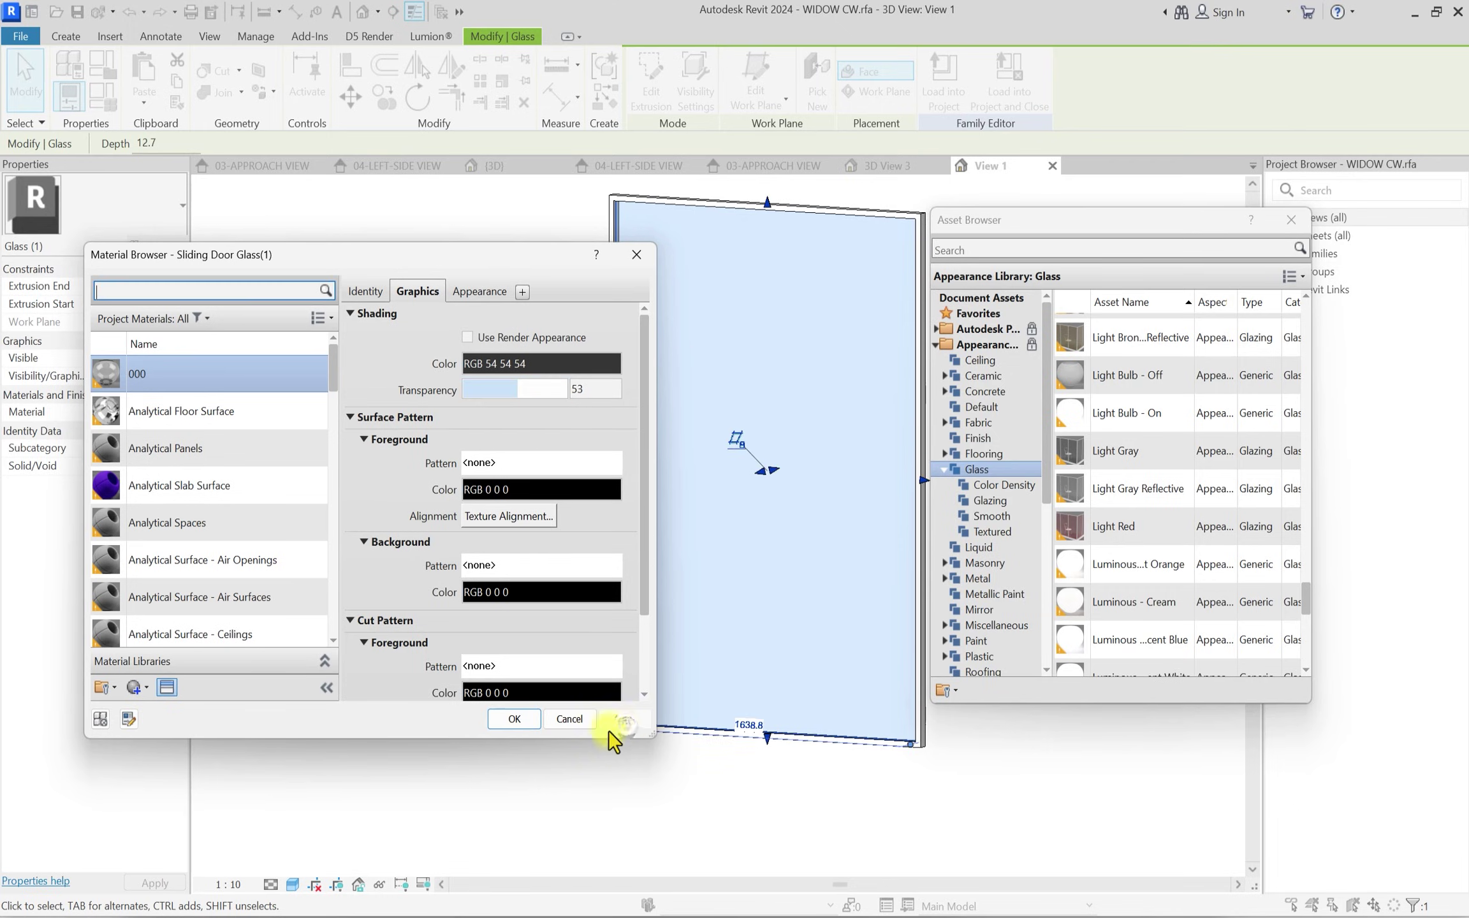
{"action": "left_click", "coordinate": [513, 719]}
{"action": "left_click", "coordinate": [439, 757]}
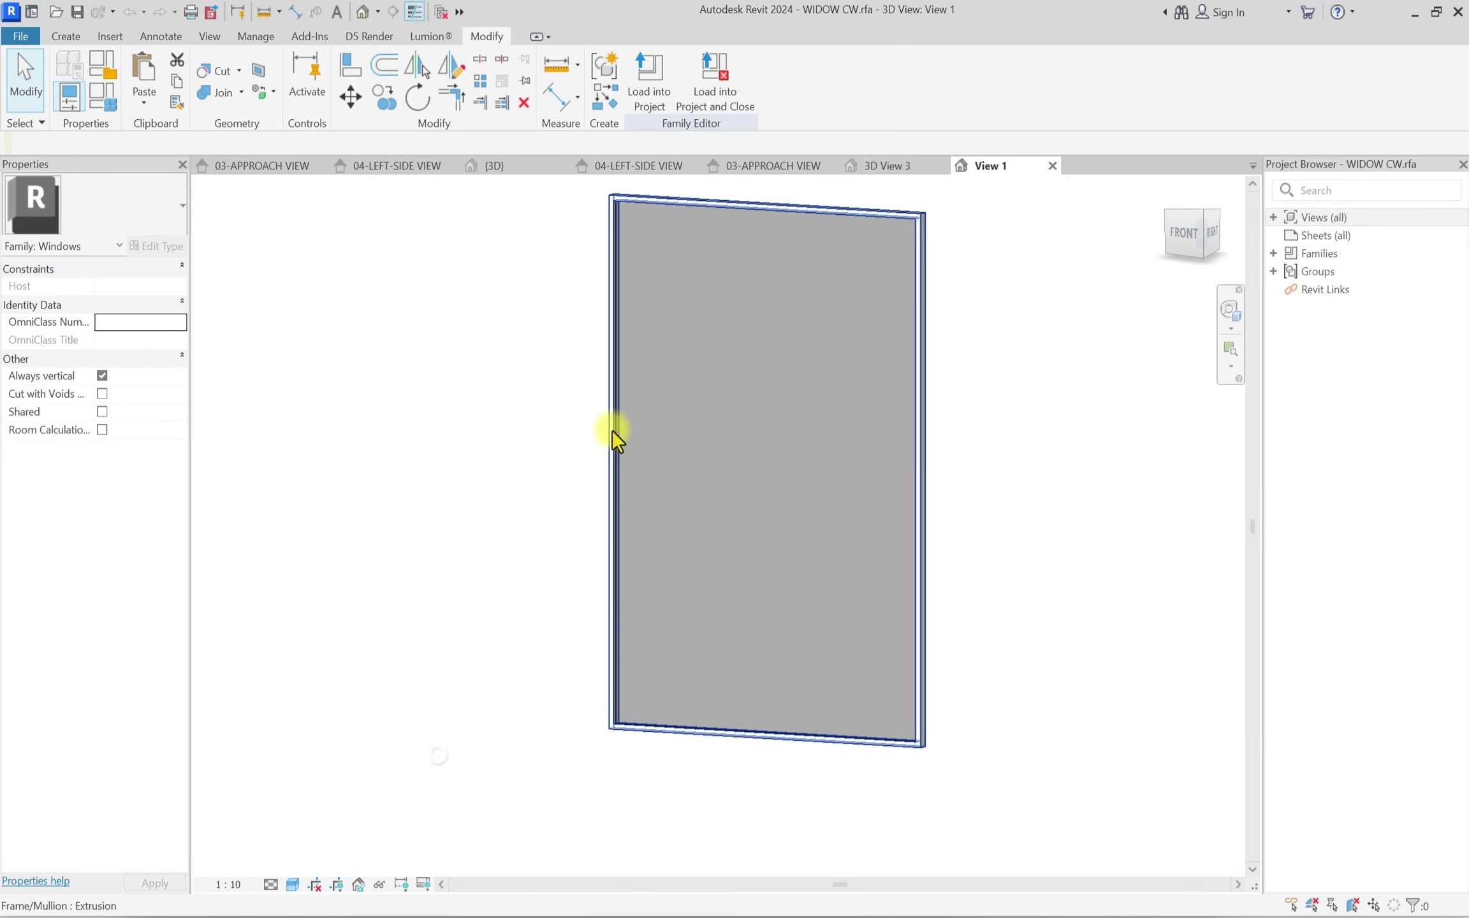
Remove the Sash Material parameter association from the window's Frame/Mullion extrusion by setting it to none.
{"action": "scroll", "coordinate": [612, 432], "scroll_direction": "down", "scroll_amount": 1}
{"action": "scroll", "coordinate": [608, 473], "scroll_direction": "up", "scroll_amount": 1}
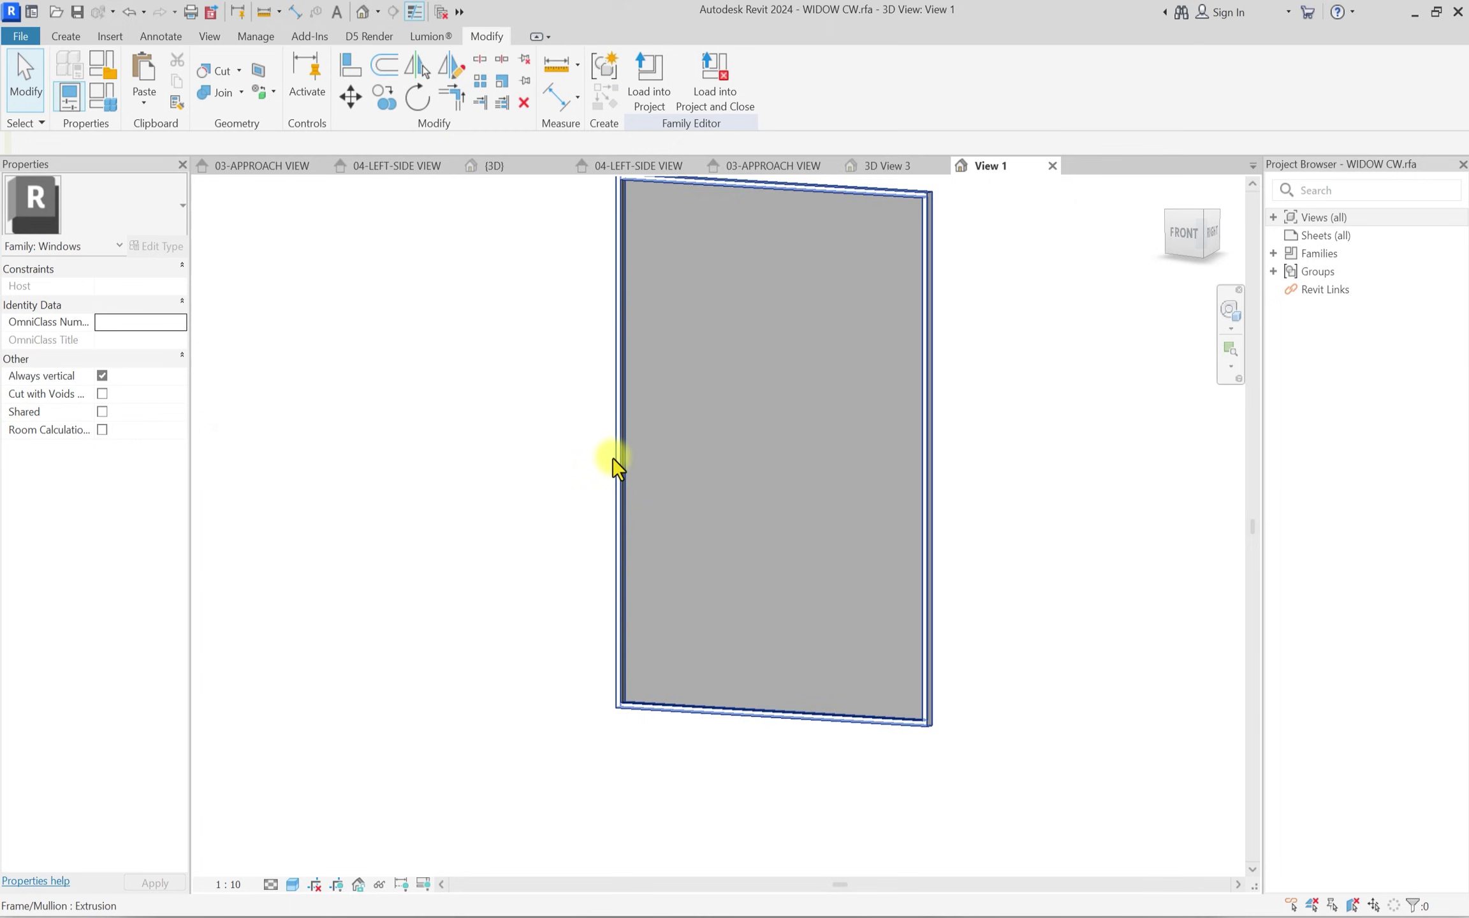
{"action": "scroll", "coordinate": [613, 457], "scroll_direction": "up", "scroll_amount": 2}
{"action": "left_click", "coordinate": [623, 468]}
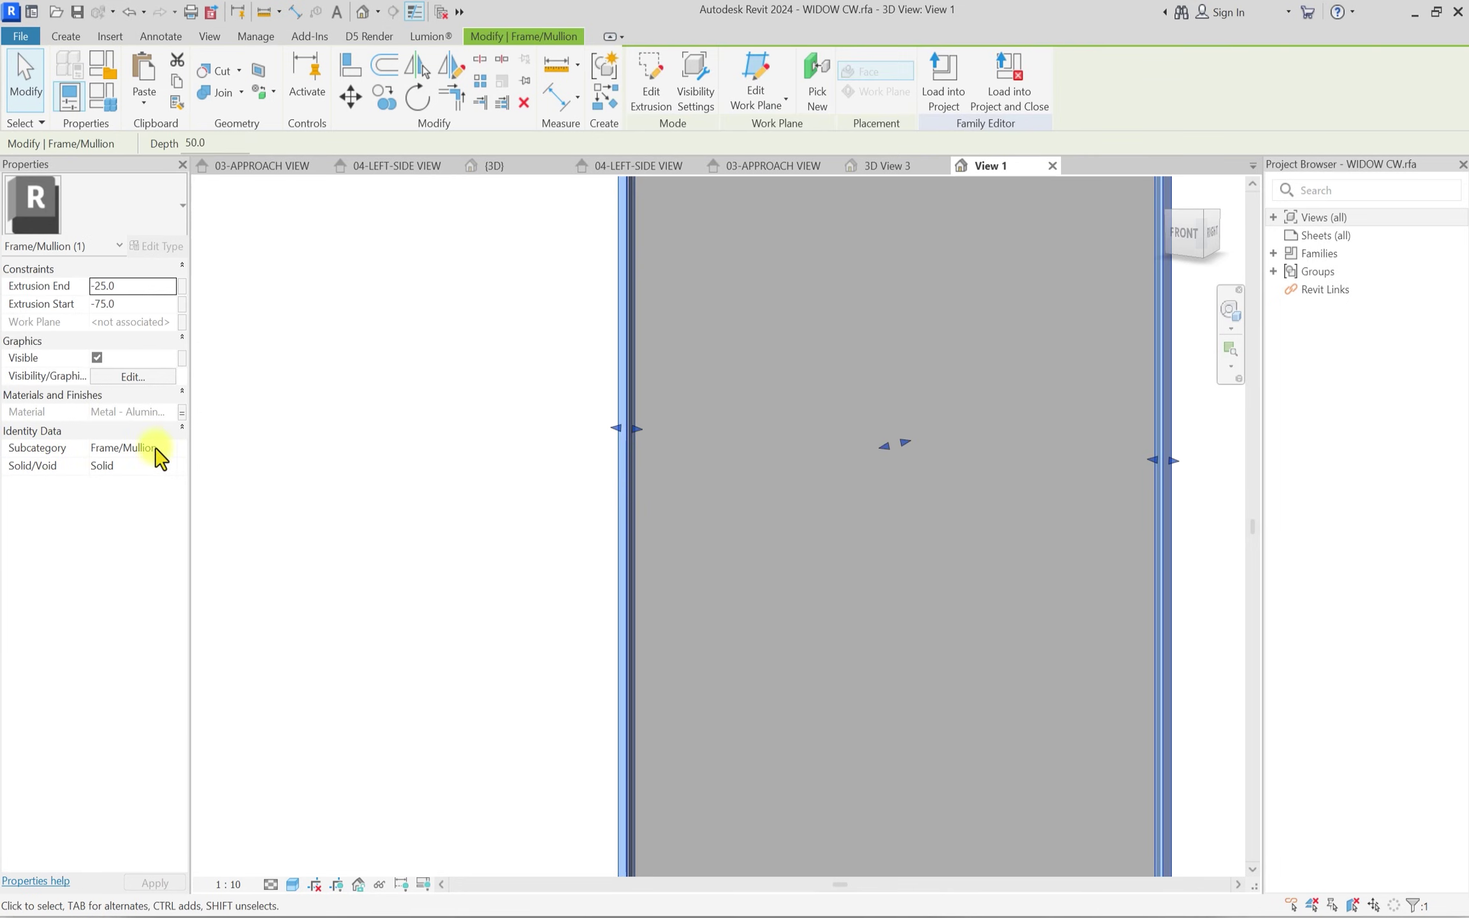
{"action": "left_click", "coordinate": [183, 412]}
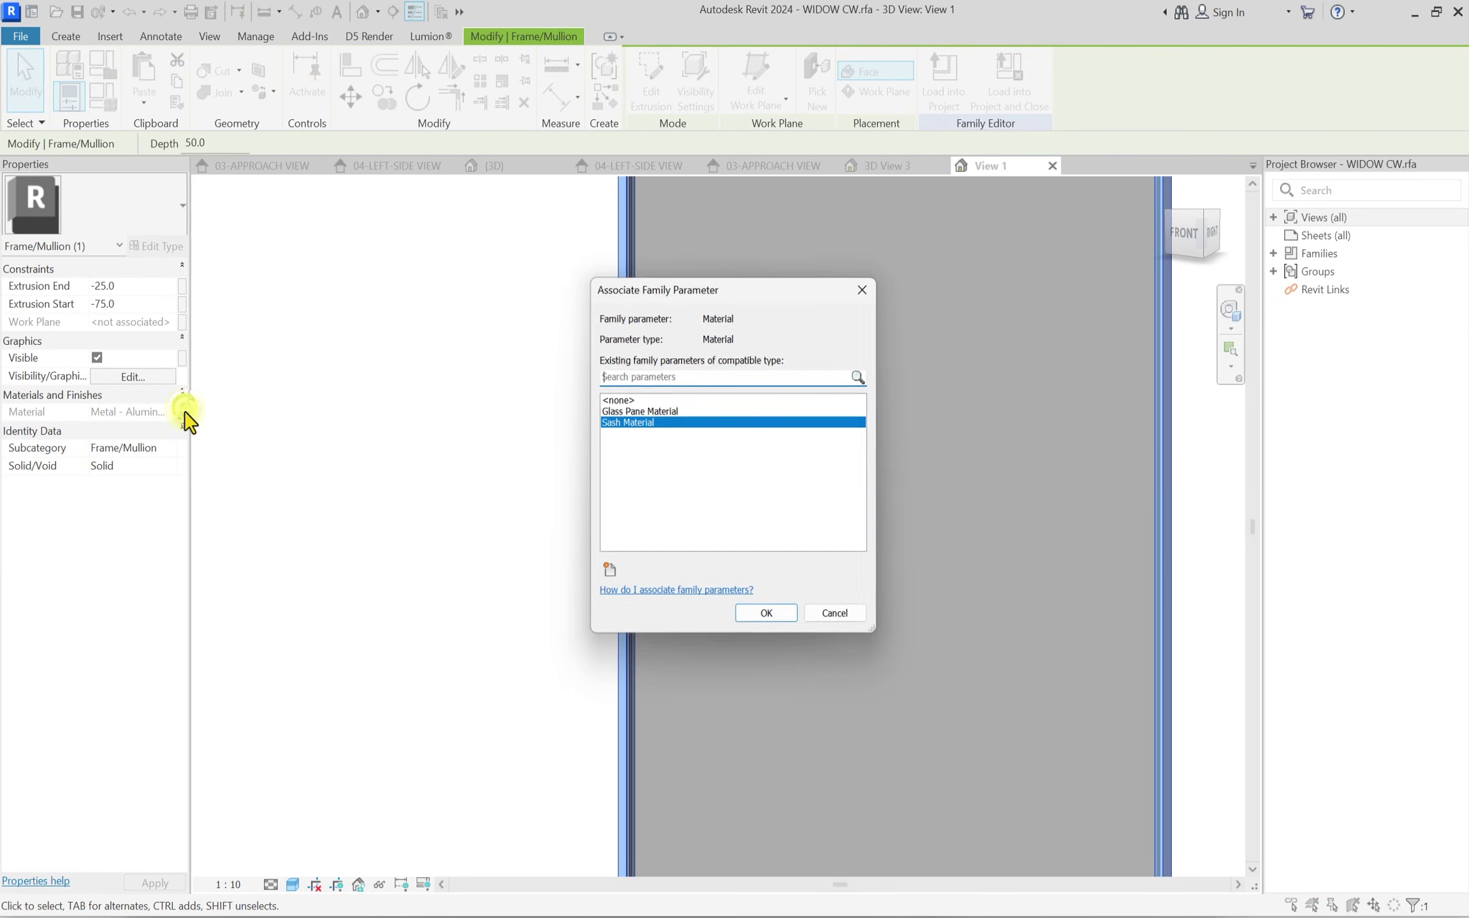
{"action": "left_click", "coordinate": [637, 410]}
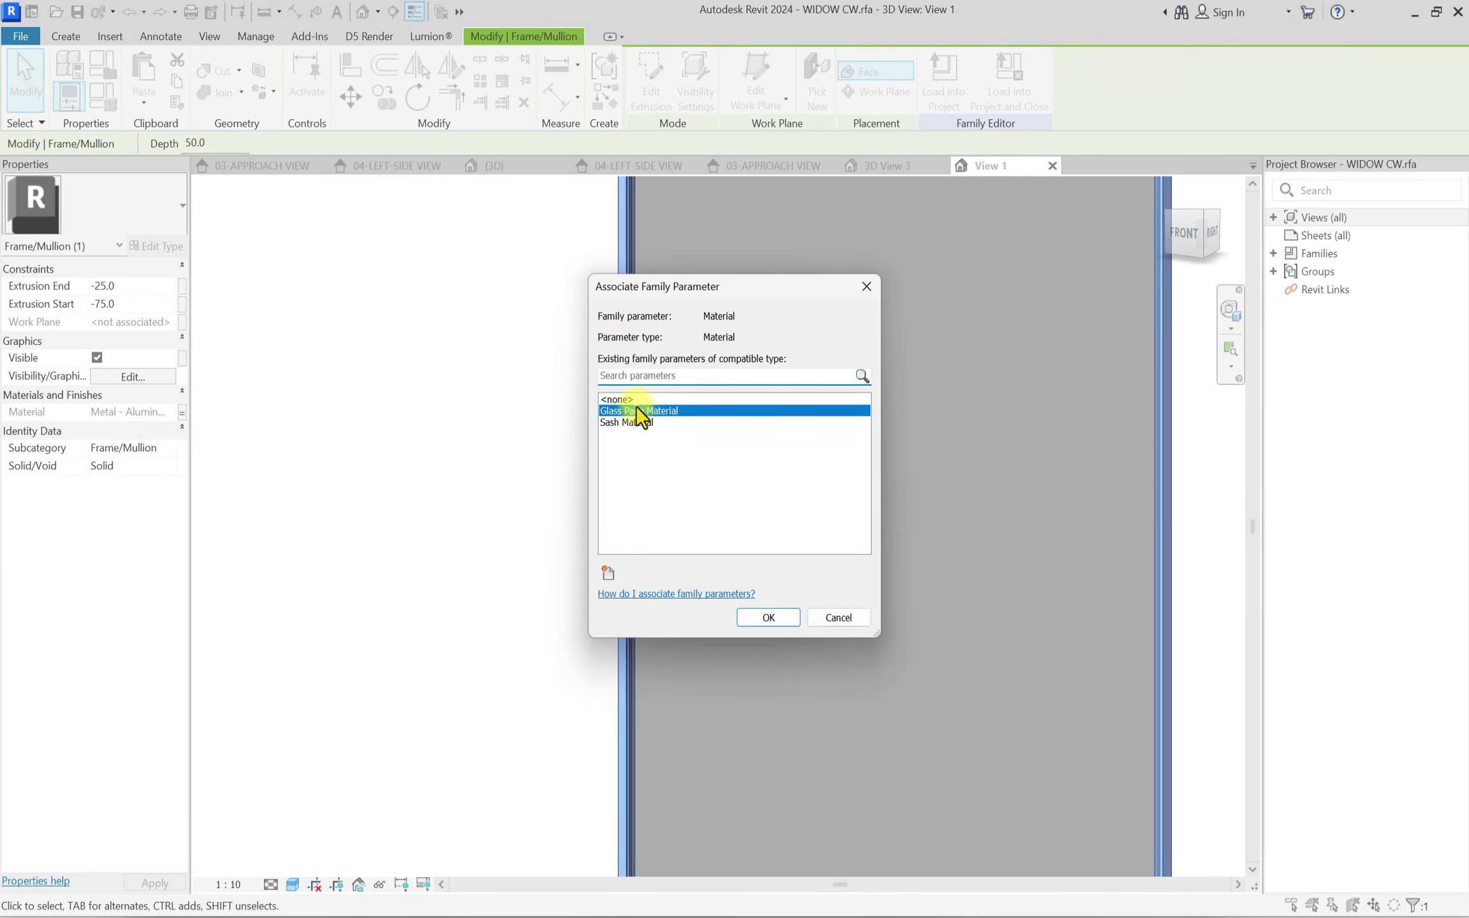
{"action": "left_click", "coordinate": [769, 616]}
Turn on Use Render Appearance for the shading of the frame extrusion's Metal - Aluminum material.
{"action": "left_click", "coordinate": [172, 412]}
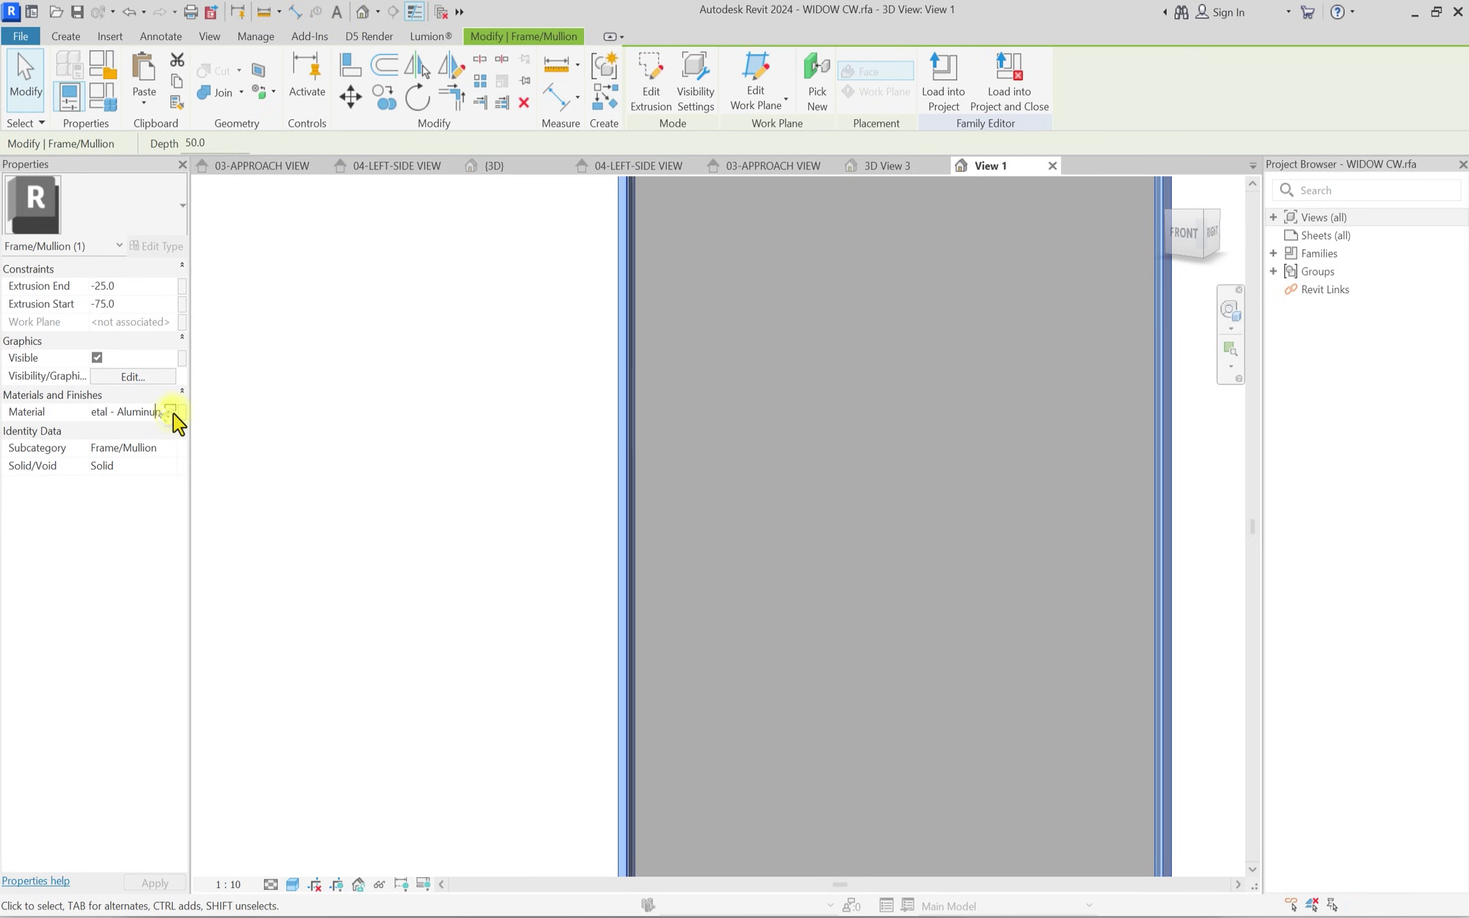
{"action": "left_click", "coordinate": [179, 412]}
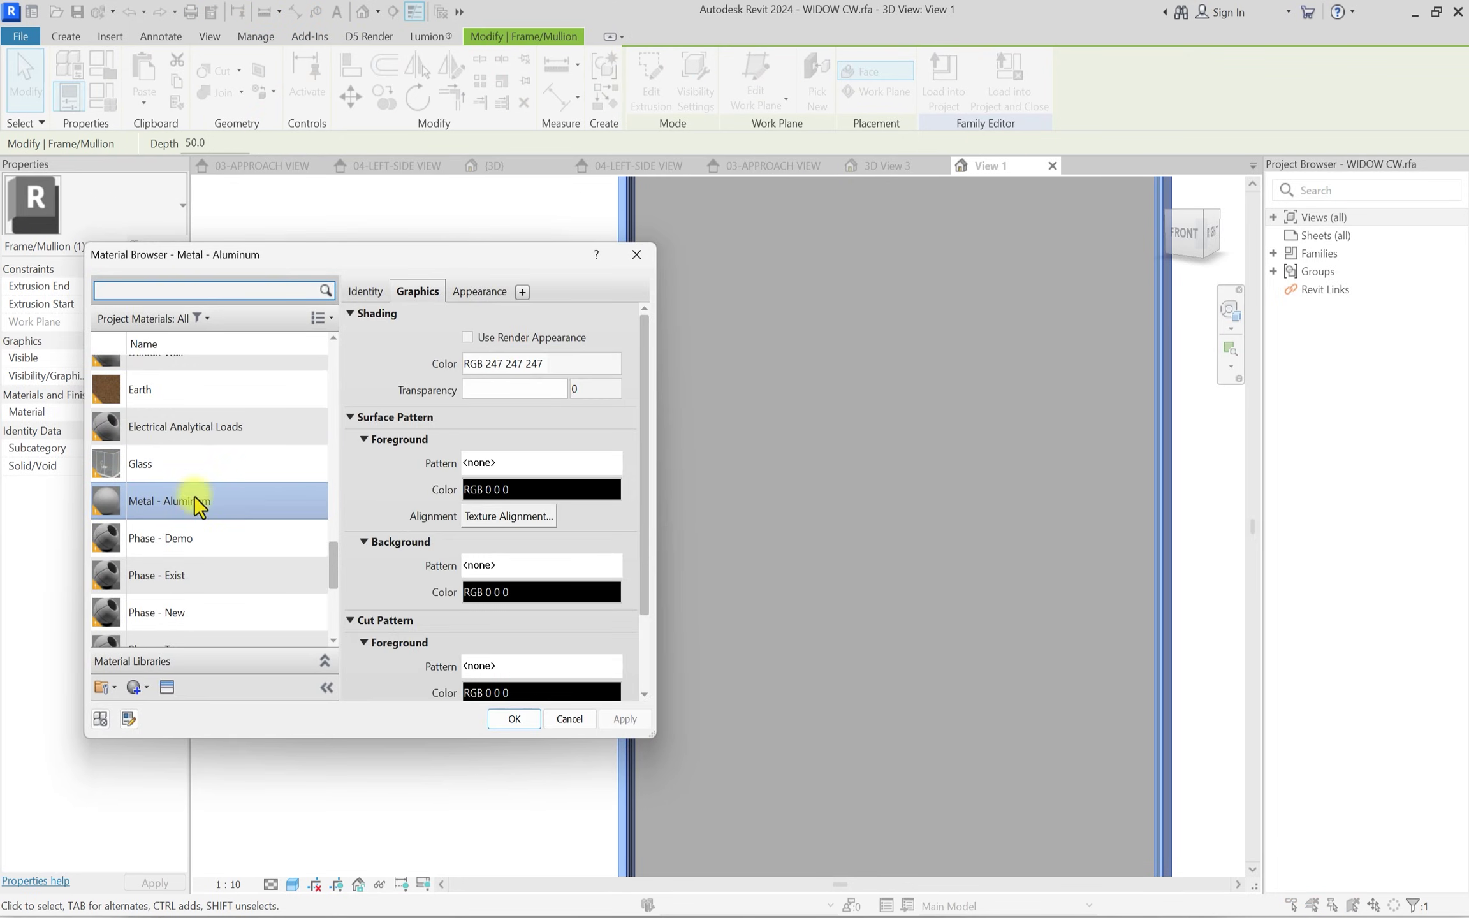
{"action": "left_click", "coordinate": [468, 337]}
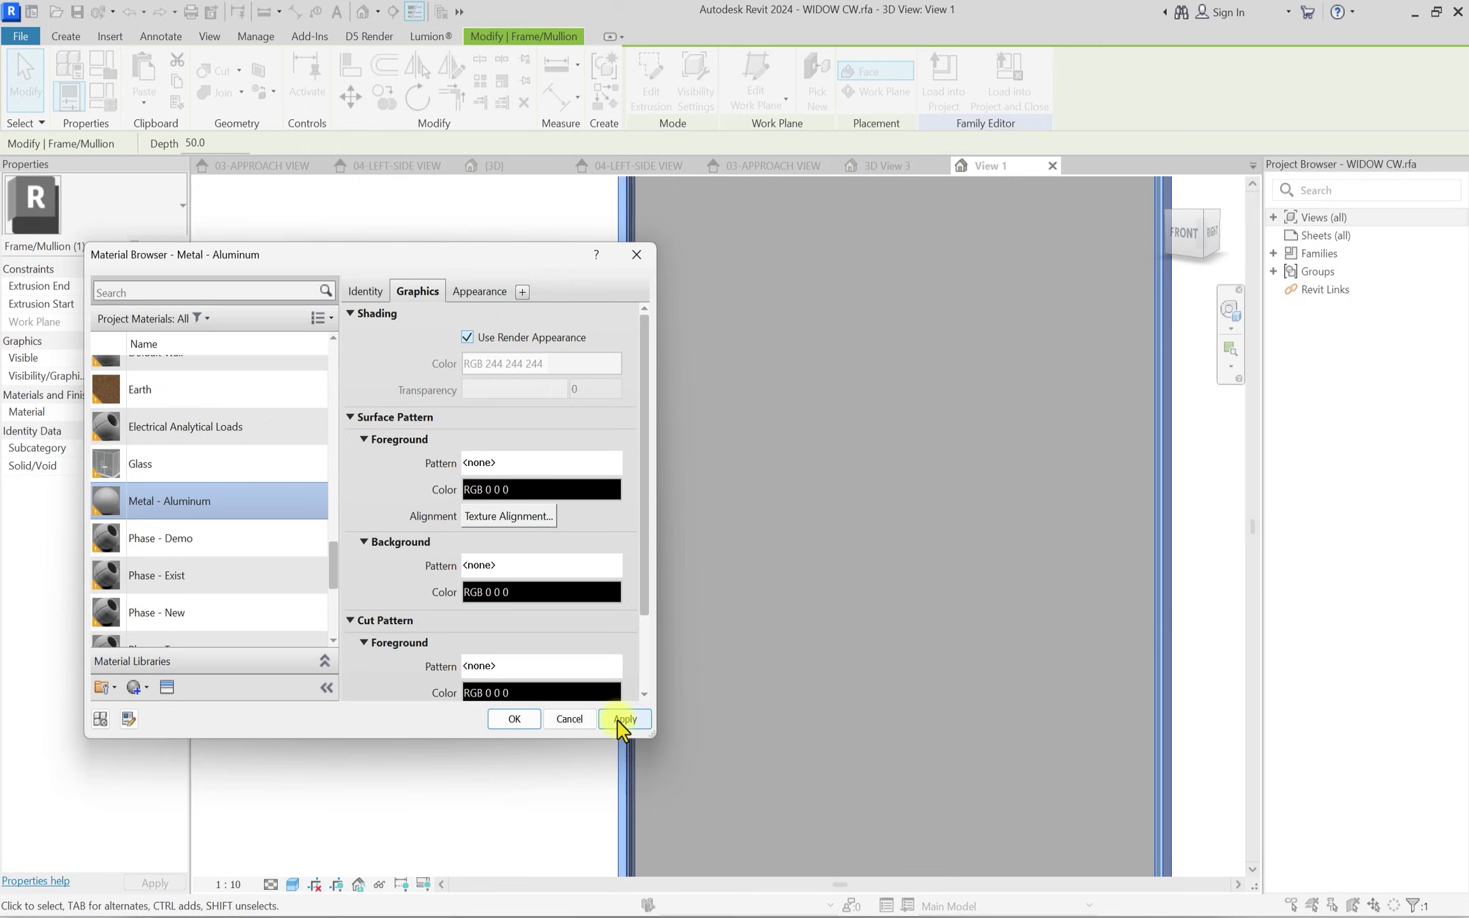
{"action": "left_click", "coordinate": [515, 719]}
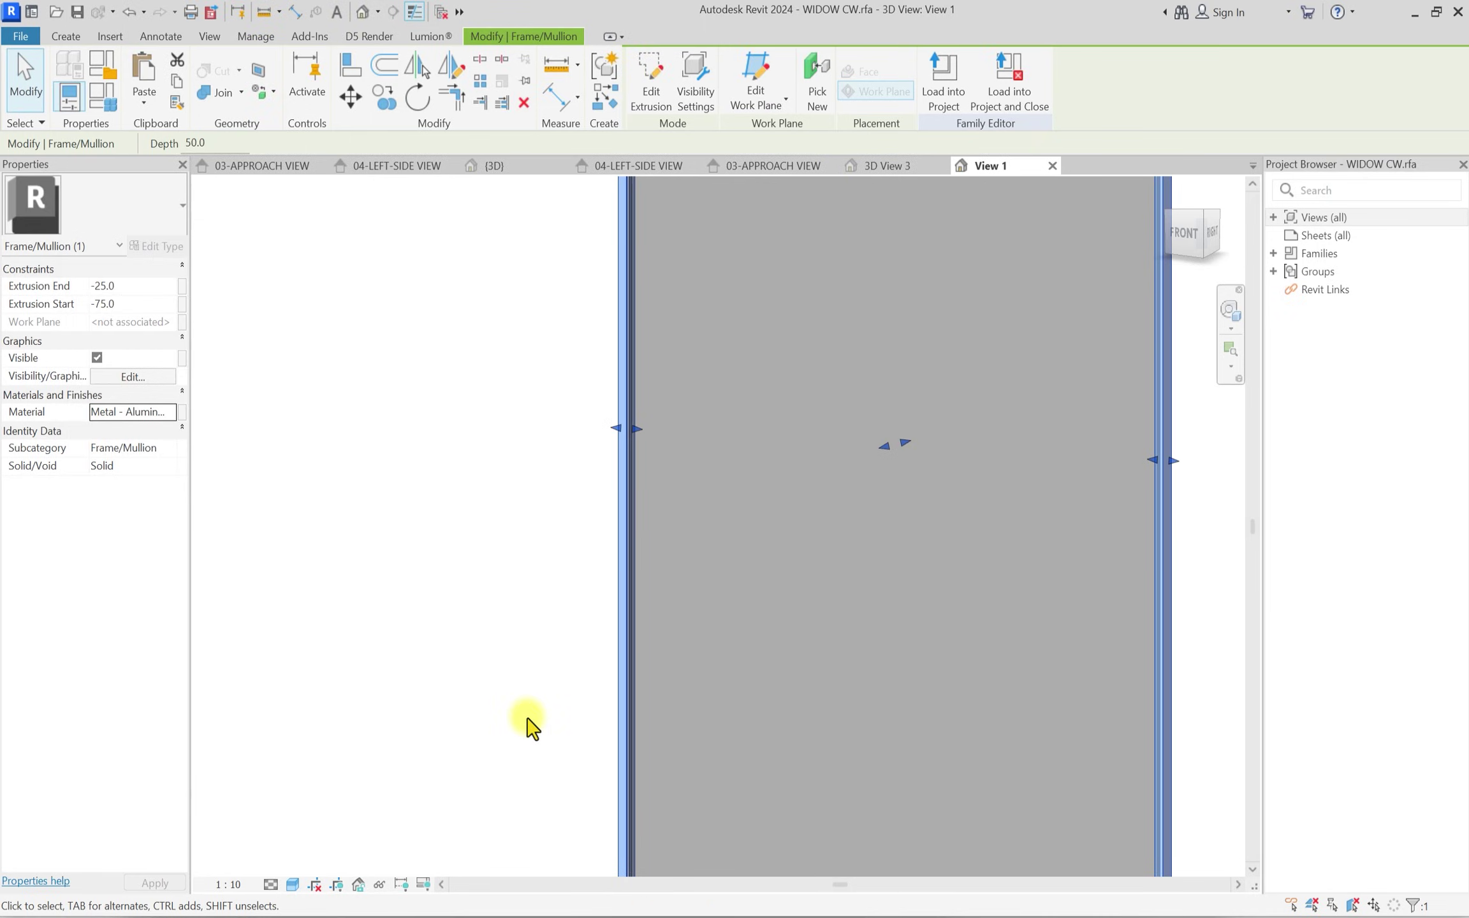
{"action": "left_click", "coordinate": [396, 693]}
Save the edited window family in the Documents folder under the new name TTTTUUU.
{"action": "scroll", "coordinate": [643, 460], "scroll_direction": "down", "scroll_amount": 3}
{"action": "middle_click_drag", "start_coordinate": [715, 367], "coordinate": [545, 513]}
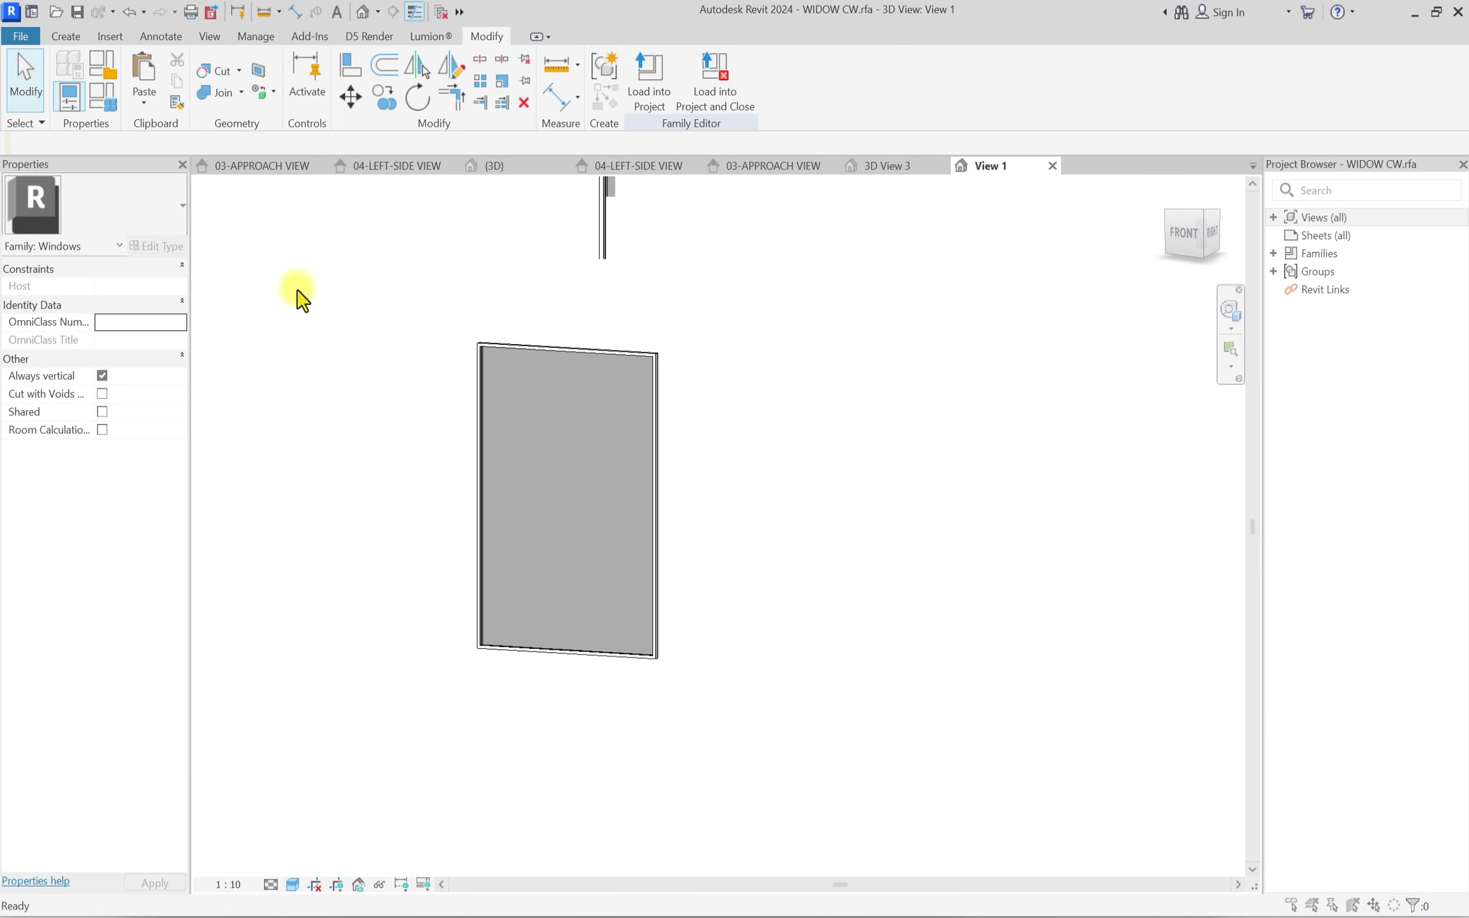
{"action": "key", "text": "ctrl+s"}
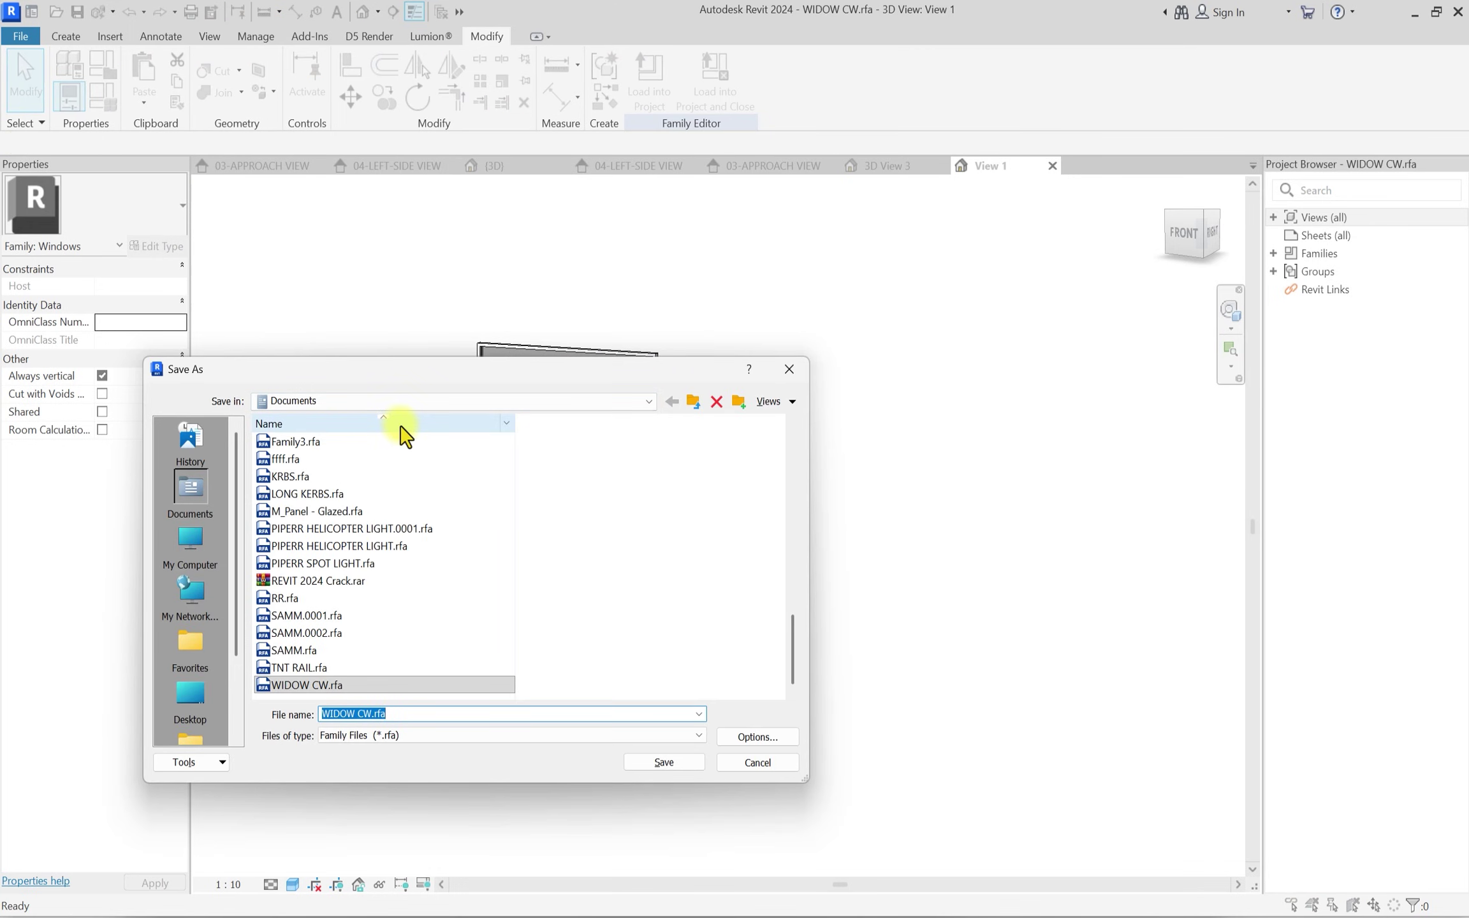
{"action": "type", "text": "TTTTUUU"}
{"action": "left_click", "coordinate": [663, 761]}
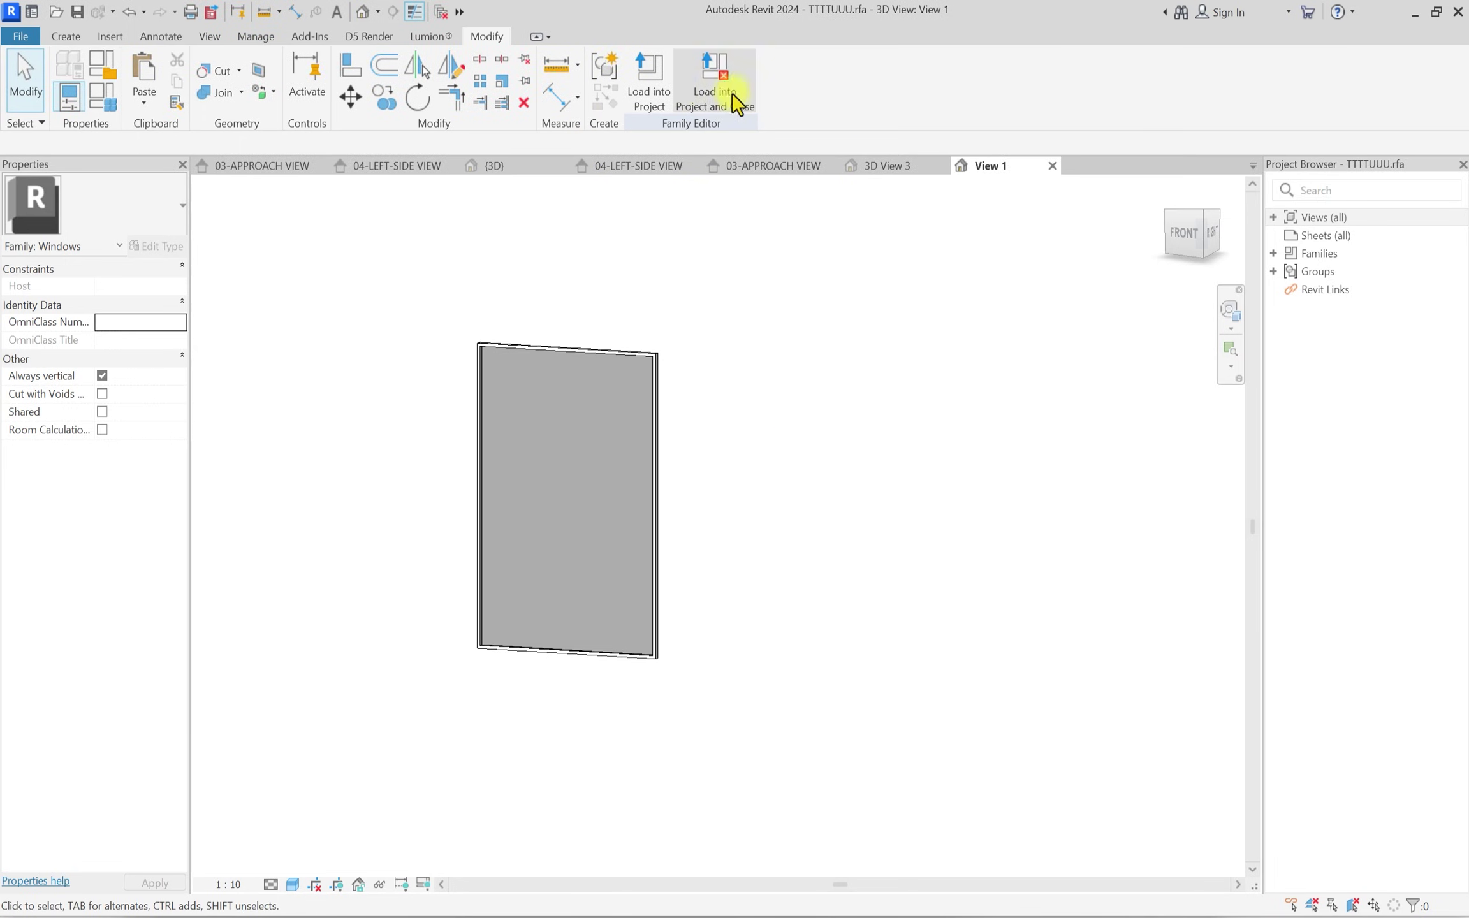
Load the family into 03-APARTMENT BUILDING COMPRESSED.rvt, closing the family file, and open the 03-APPROACH VIEW elevation.
{"action": "left_click", "coordinate": [706, 89]}
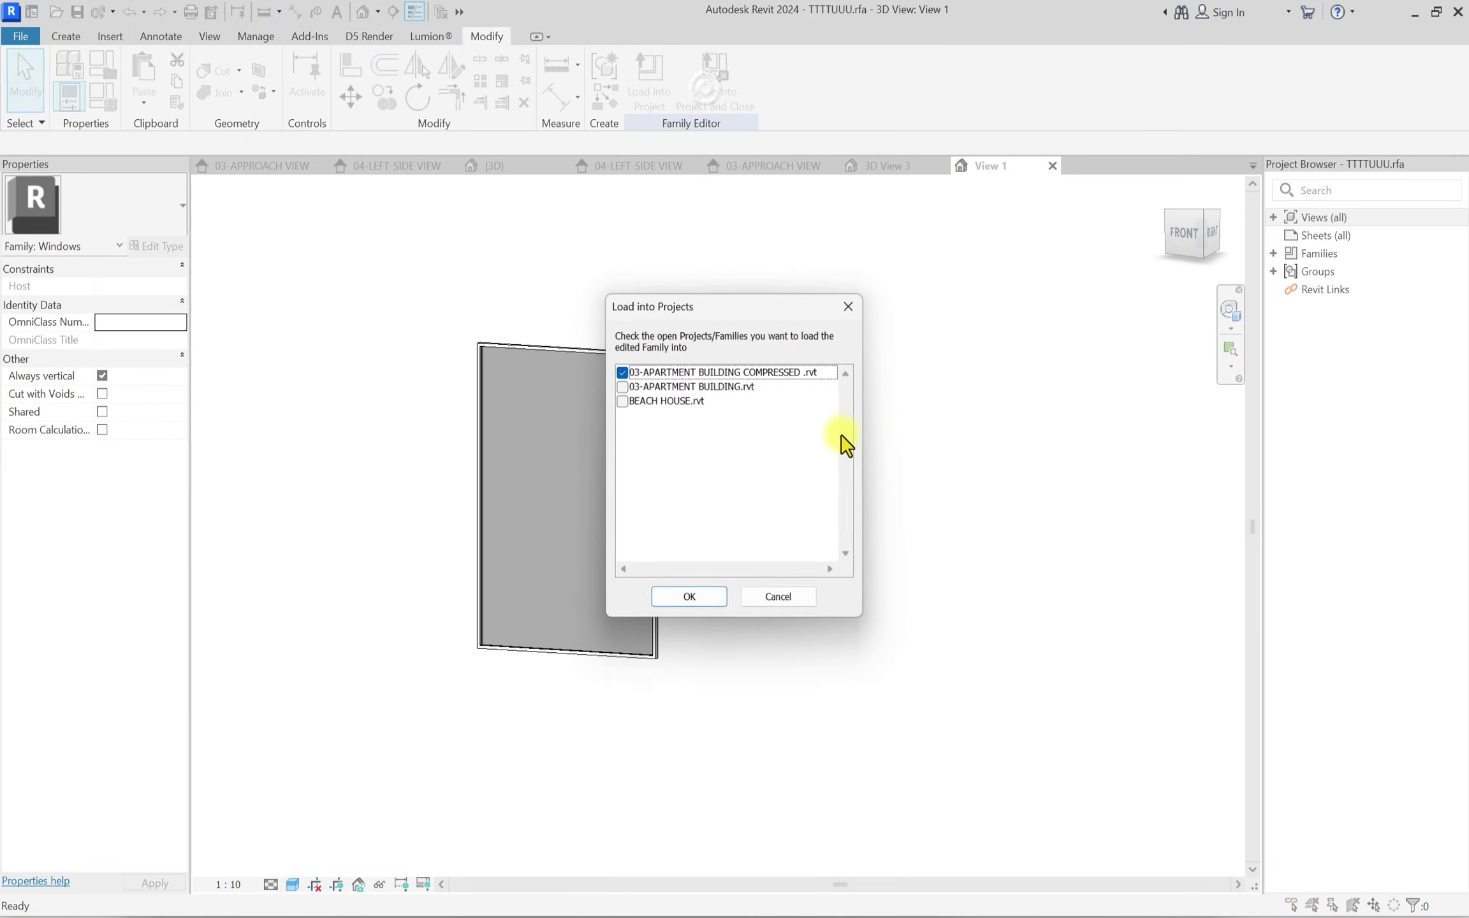
{"action": "left_click", "coordinate": [701, 605]}
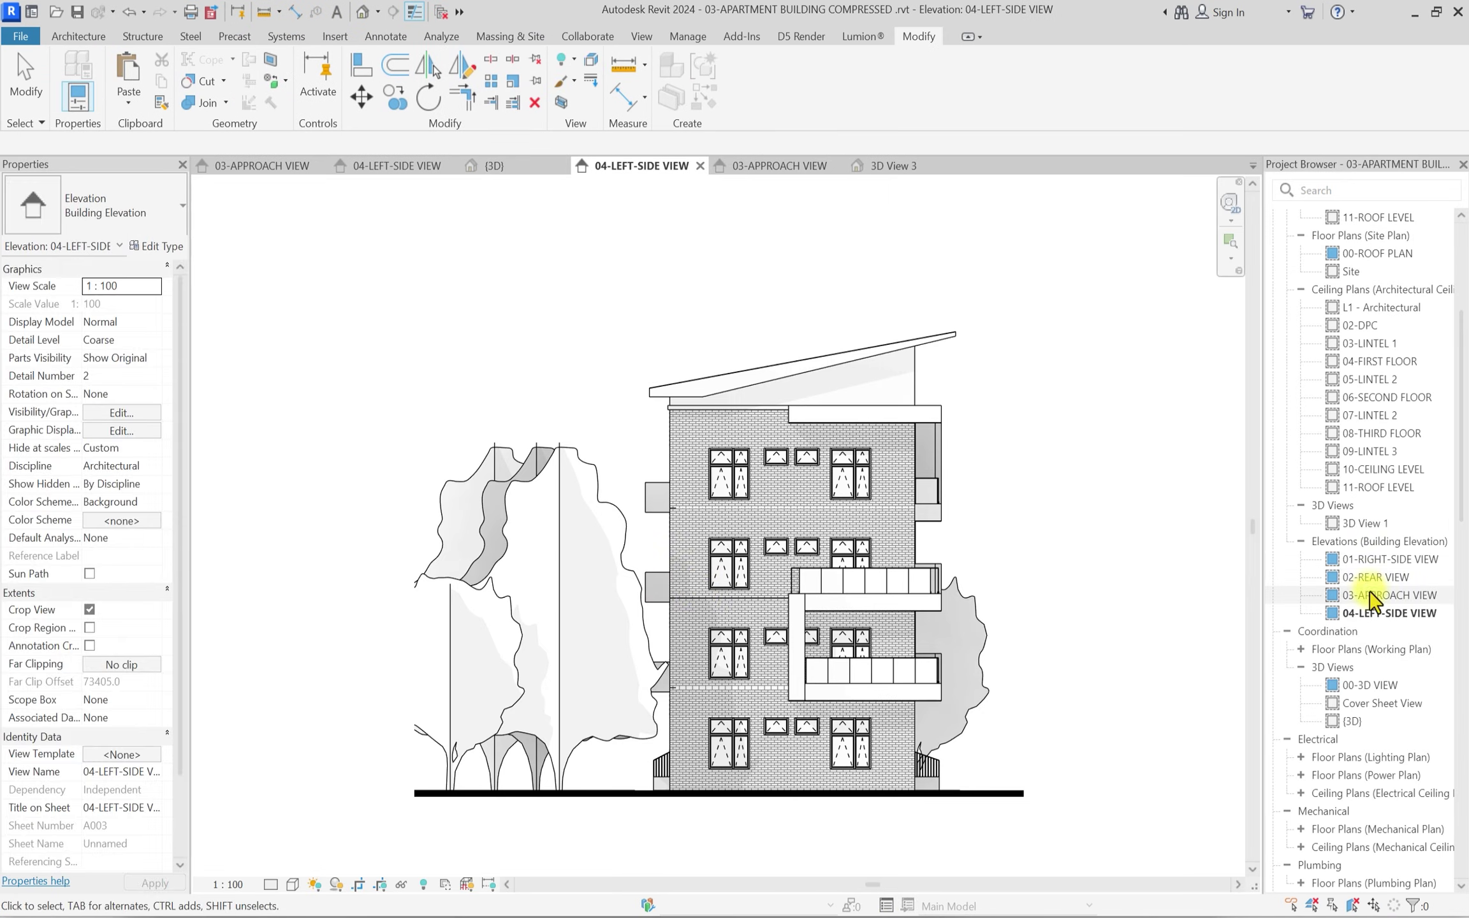
{"action": "double_click", "coordinate": [1371, 595]}
Select all instances of the WIDOW CW window panel in the entire project and change them to TTTTUUU : Metal_Aluminum-50_Thickness.
{"action": "left_click", "coordinate": [525, 319]}
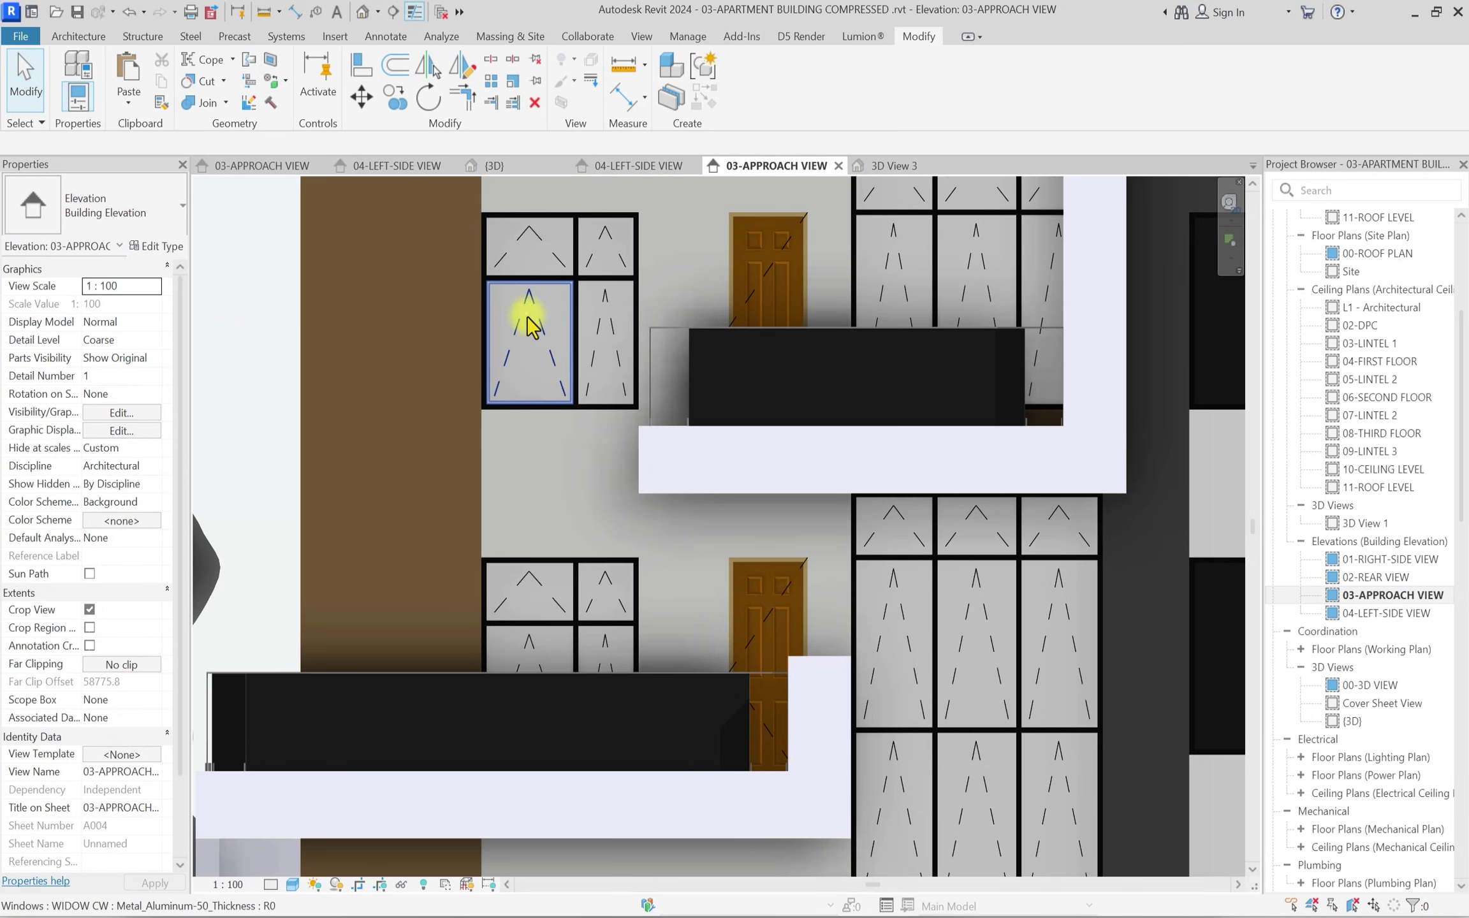
{"action": "right_click", "coordinate": [518, 325]}
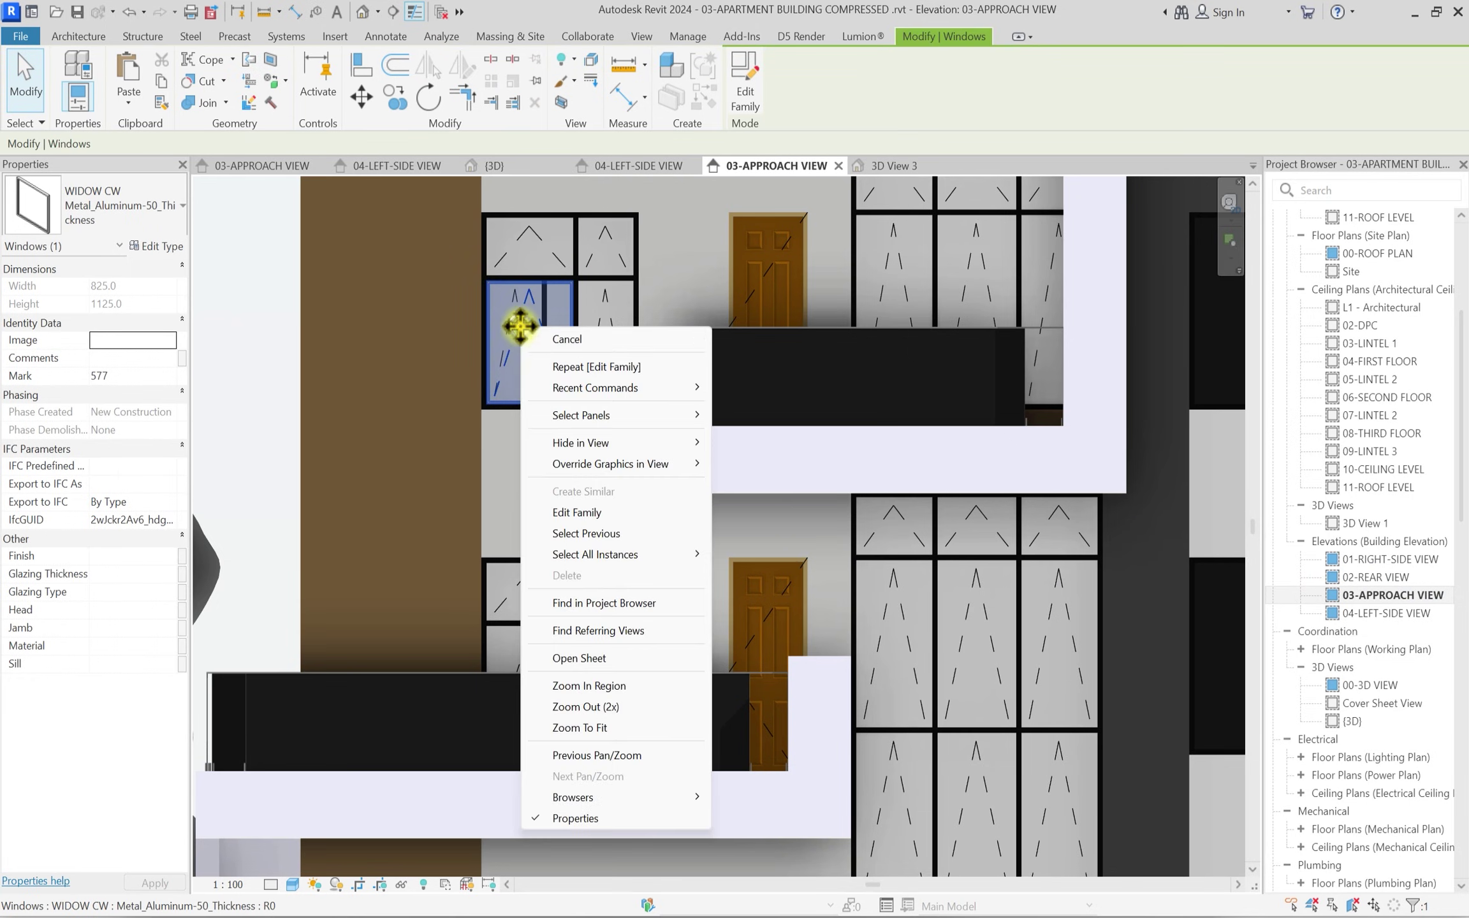
{"action": "mouse_move", "coordinate": [599, 561]}
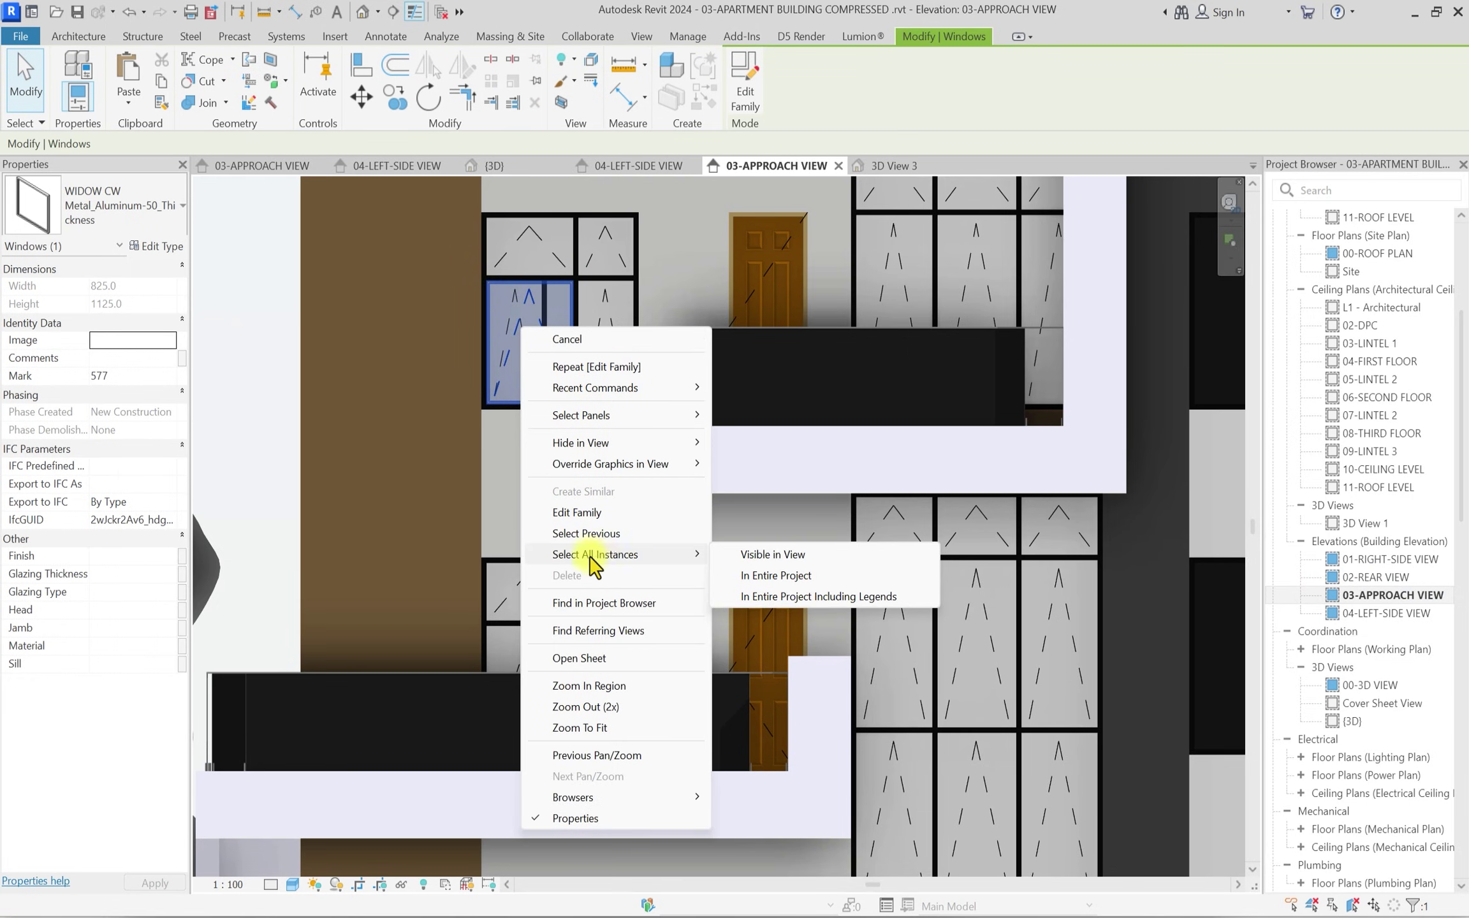
{"action": "left_click", "coordinate": [770, 572]}
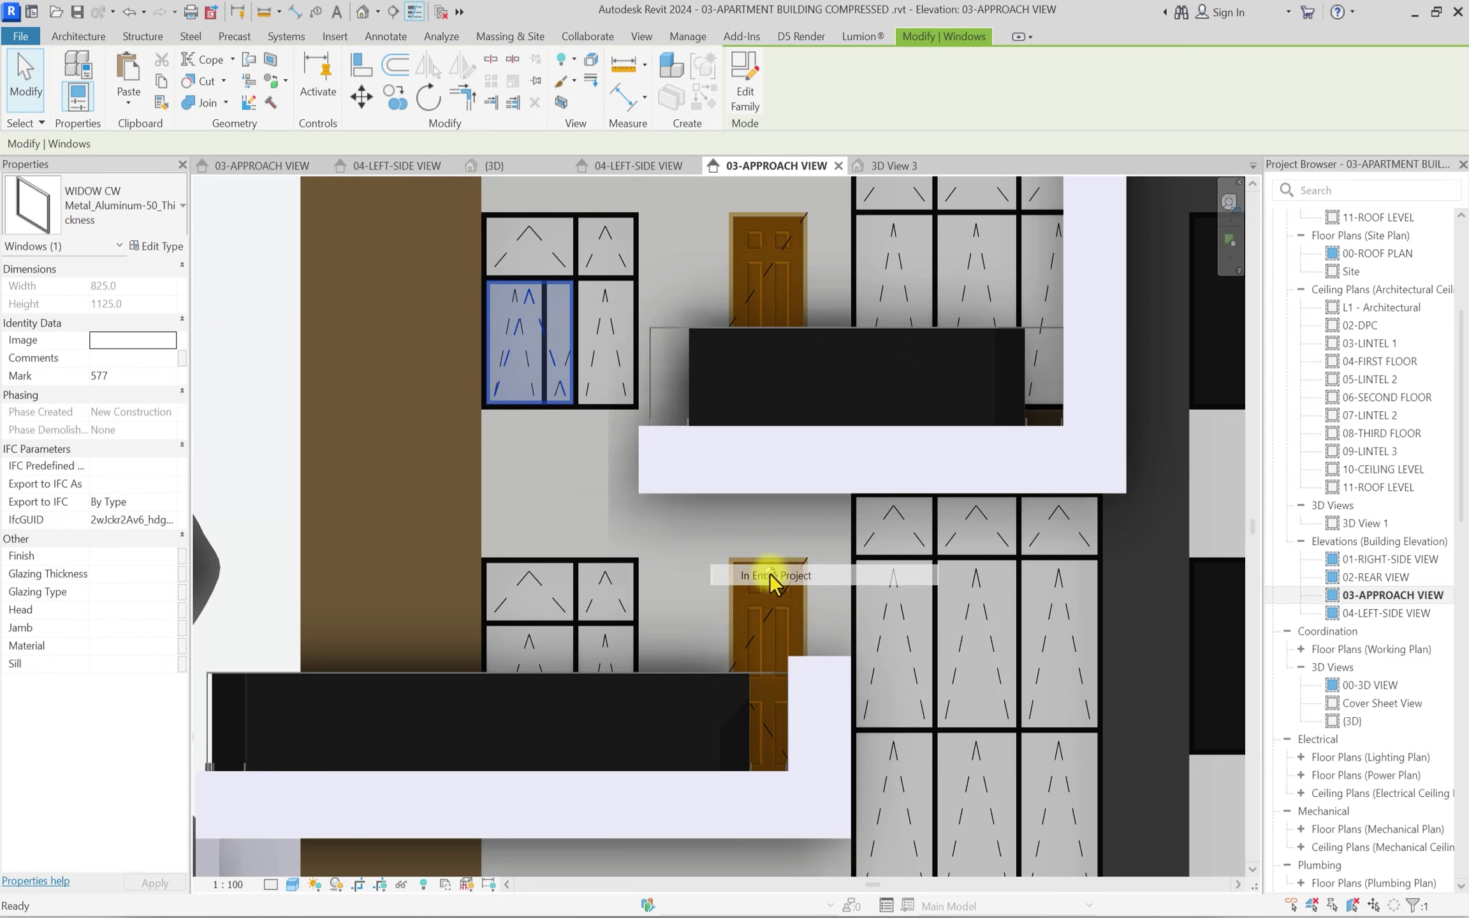
{"action": "scroll", "coordinate": [617, 435], "scroll_direction": "down", "scroll_amount": 2}
{"action": "scroll", "coordinate": [458, 402], "scroll_direction": "down", "scroll_amount": 2}
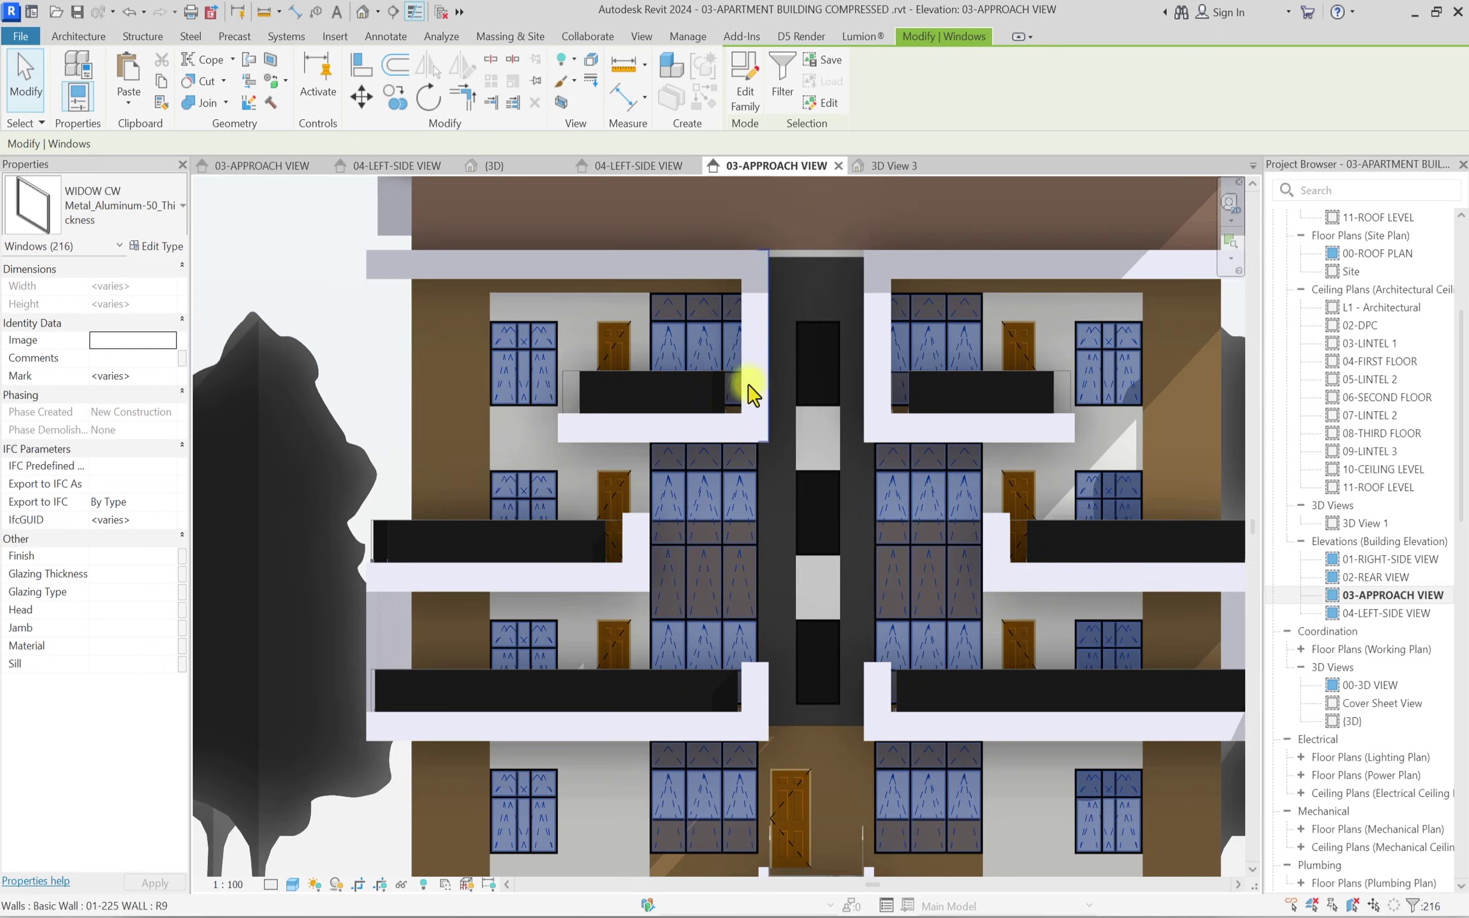
{"action": "left_click", "coordinate": [113, 201]}
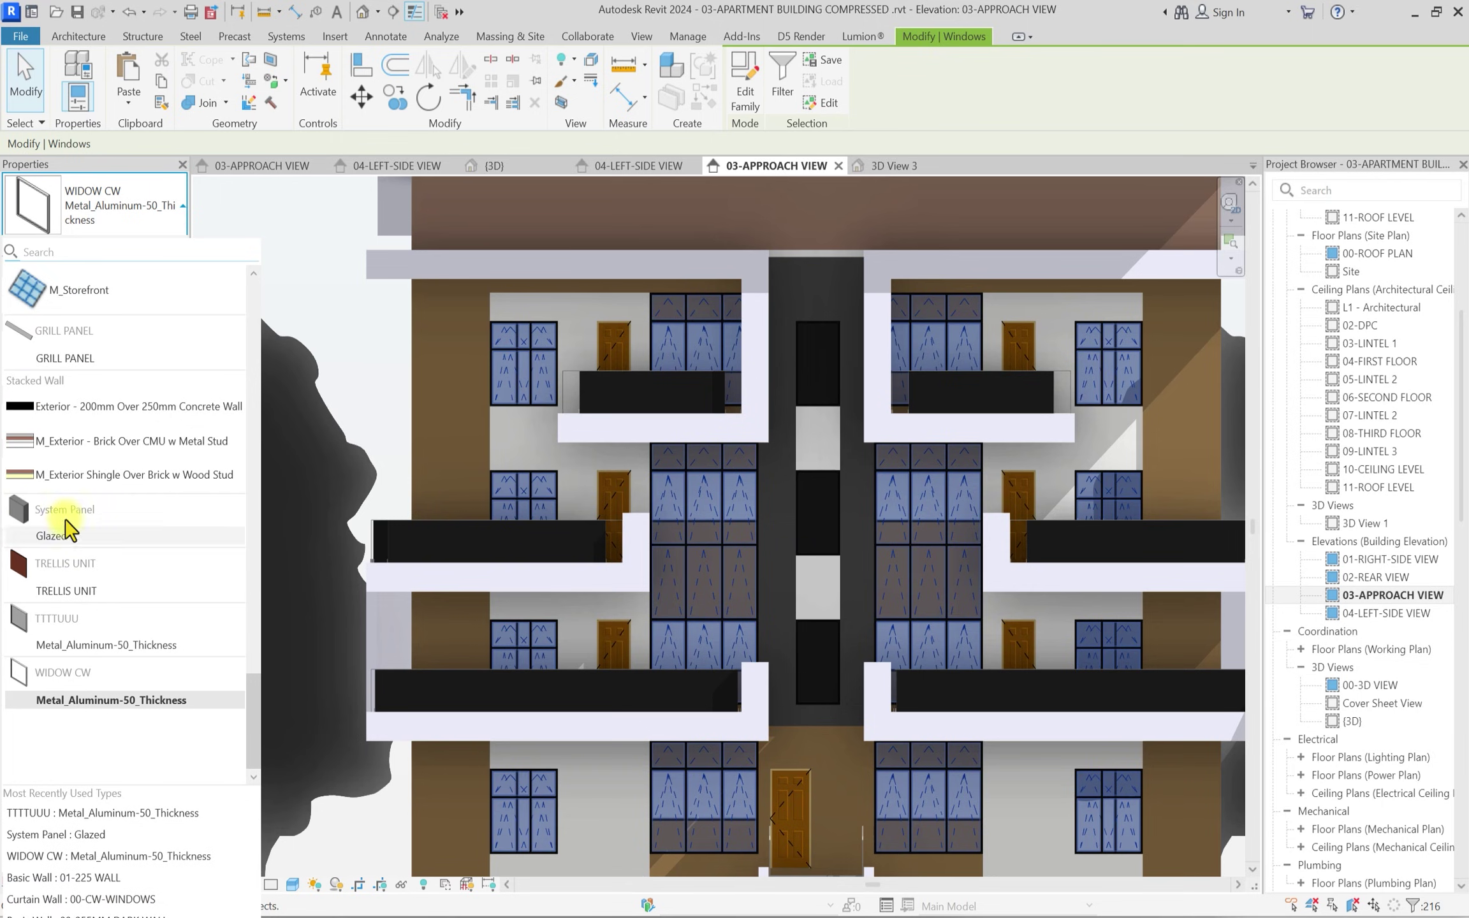
{"action": "left_click", "coordinate": [70, 645]}
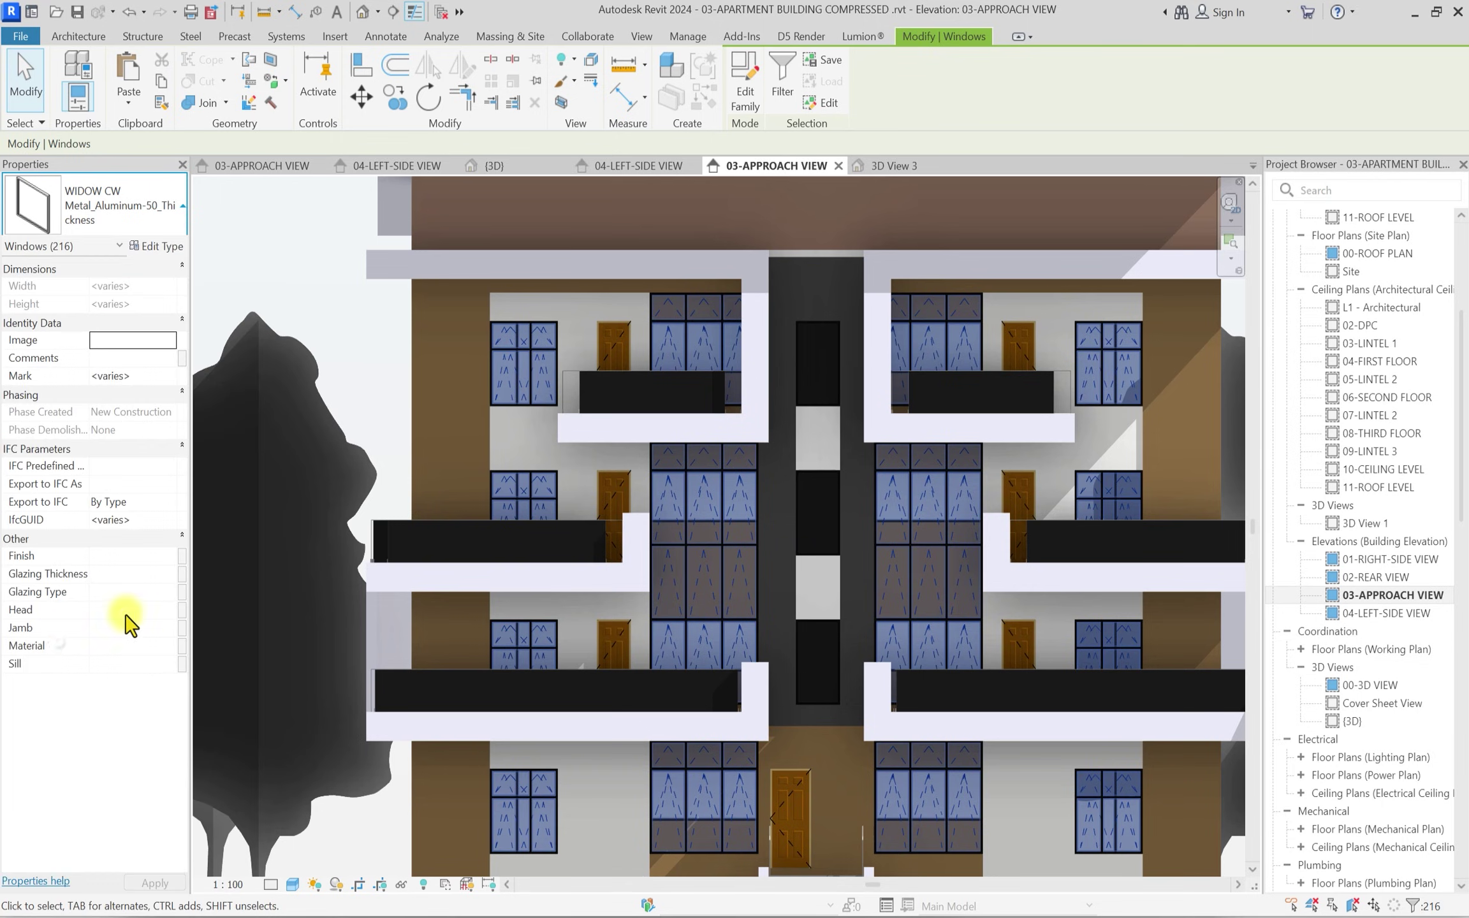
{"action": "left_click", "coordinate": [313, 286]}
Examine the replaced window panels across the approach elevation, from the whole facade to the upper floors.
{"action": "scroll", "coordinate": [656, 295], "scroll_direction": "down", "scroll_amount": 3}
{"action": "scroll", "coordinate": [711, 299], "scroll_direction": "up", "scroll_amount": 3}
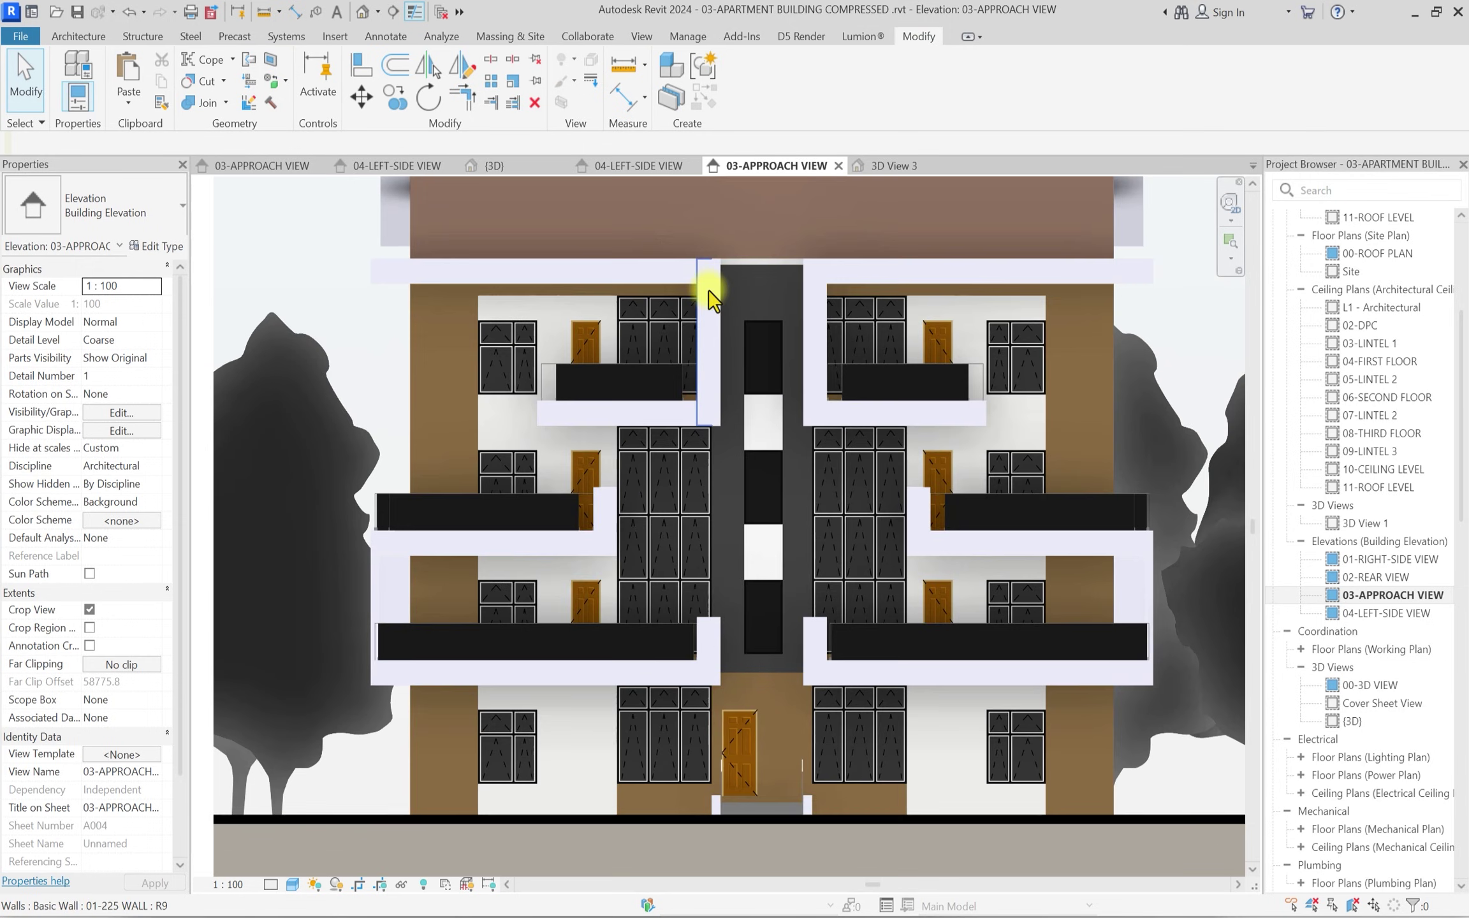
{"action": "scroll", "coordinate": [481, 289], "scroll_direction": "down", "scroll_amount": 2}
{"action": "scroll", "coordinate": [564, 525], "scroll_direction": "up", "scroll_amount": 2}
{"action": "scroll", "coordinate": [606, 440], "scroll_direction": "down", "scroll_amount": 3}
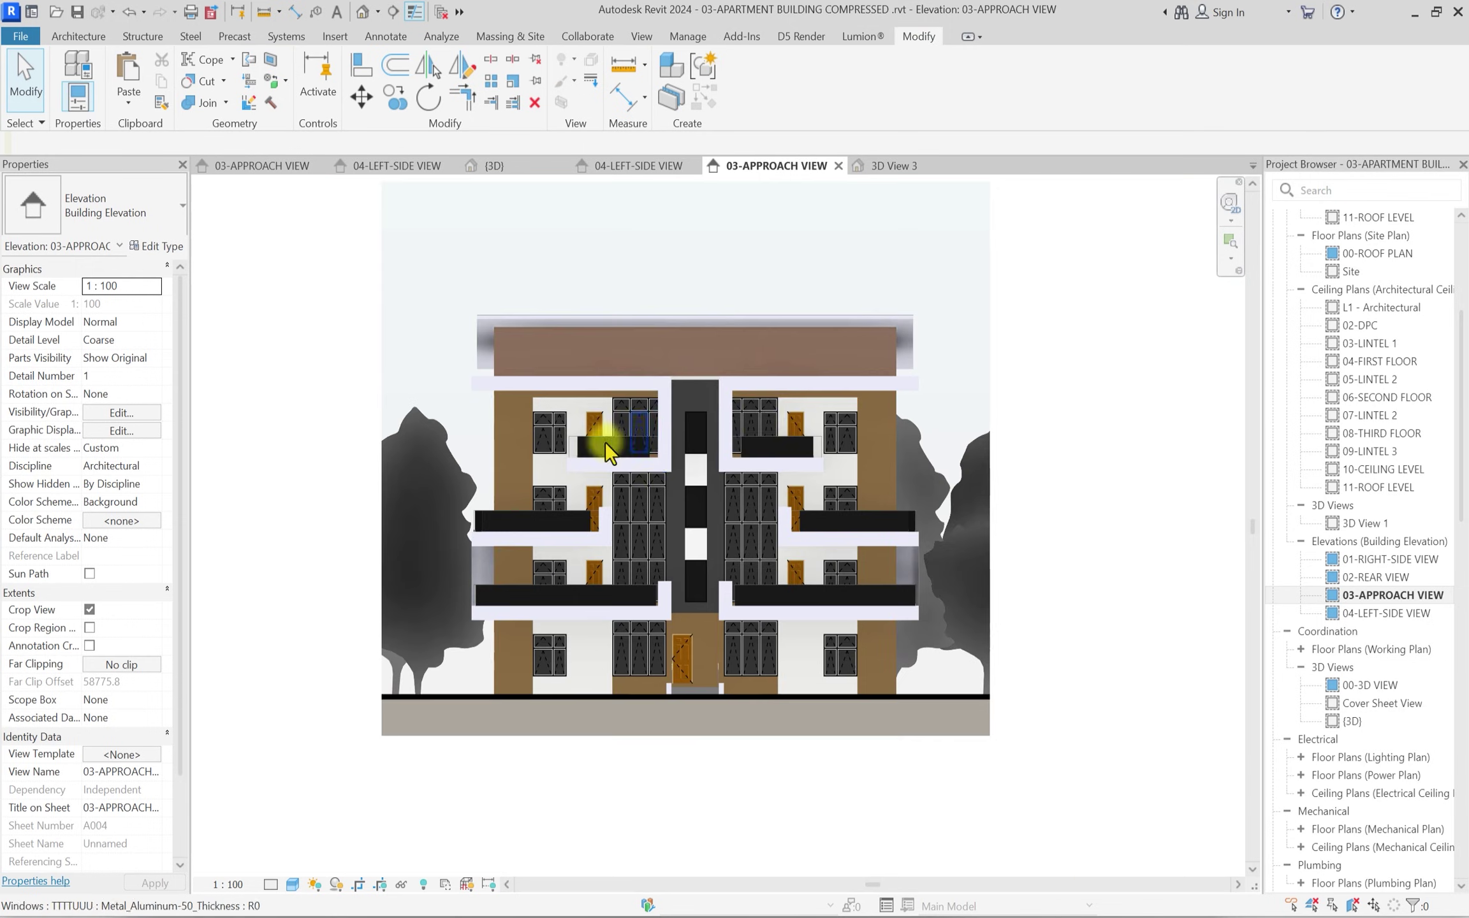
{"action": "scroll", "coordinate": [755, 403], "scroll_direction": "up", "scroll_amount": 2}
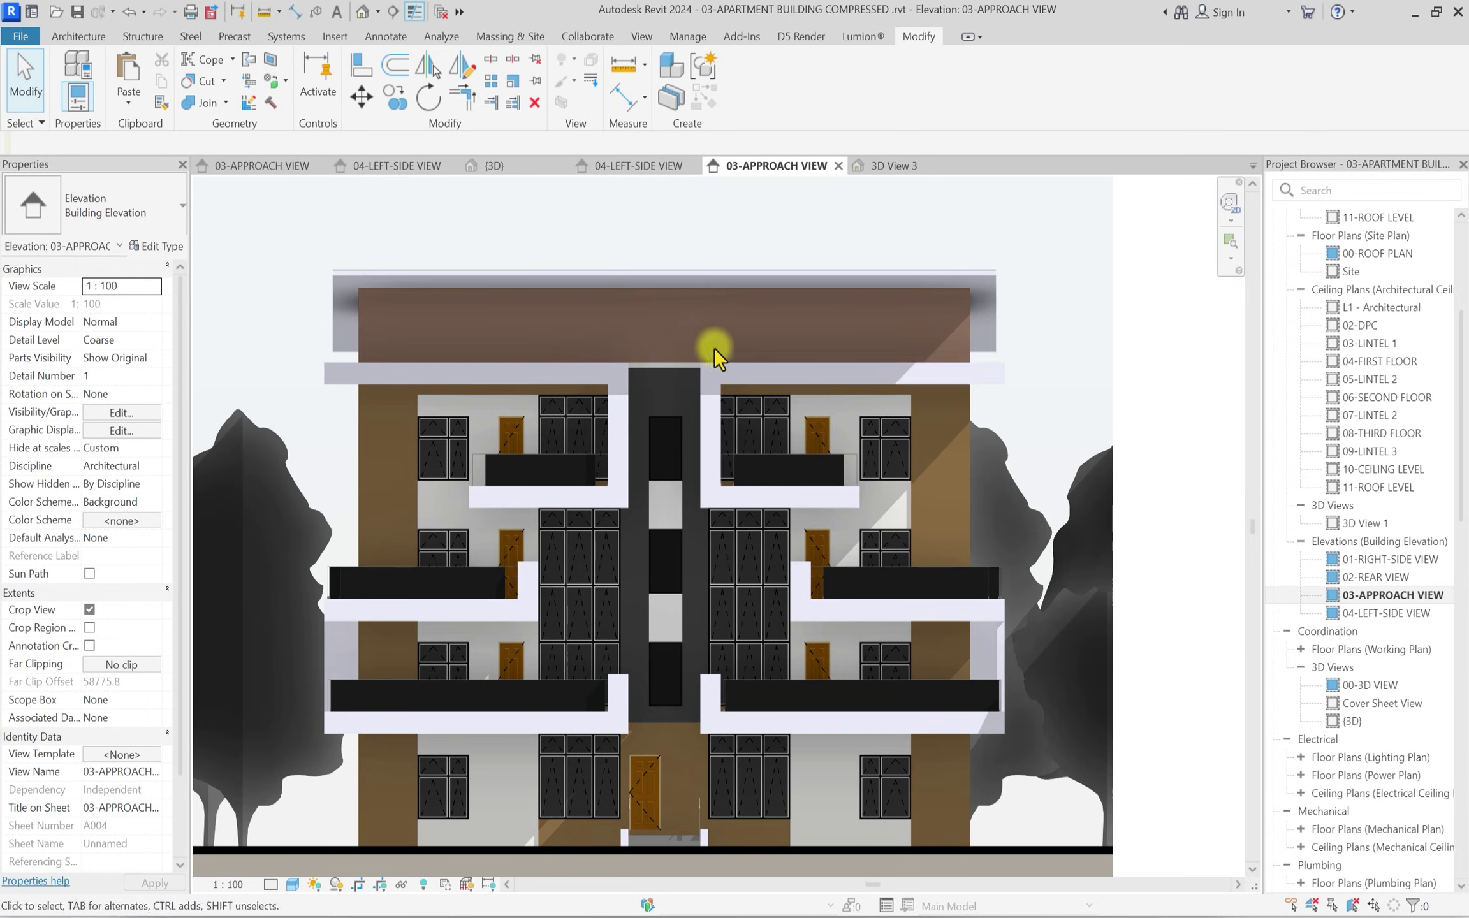
{"action": "scroll", "coordinate": [751, 371], "scroll_direction": "up", "scroll_amount": 2}
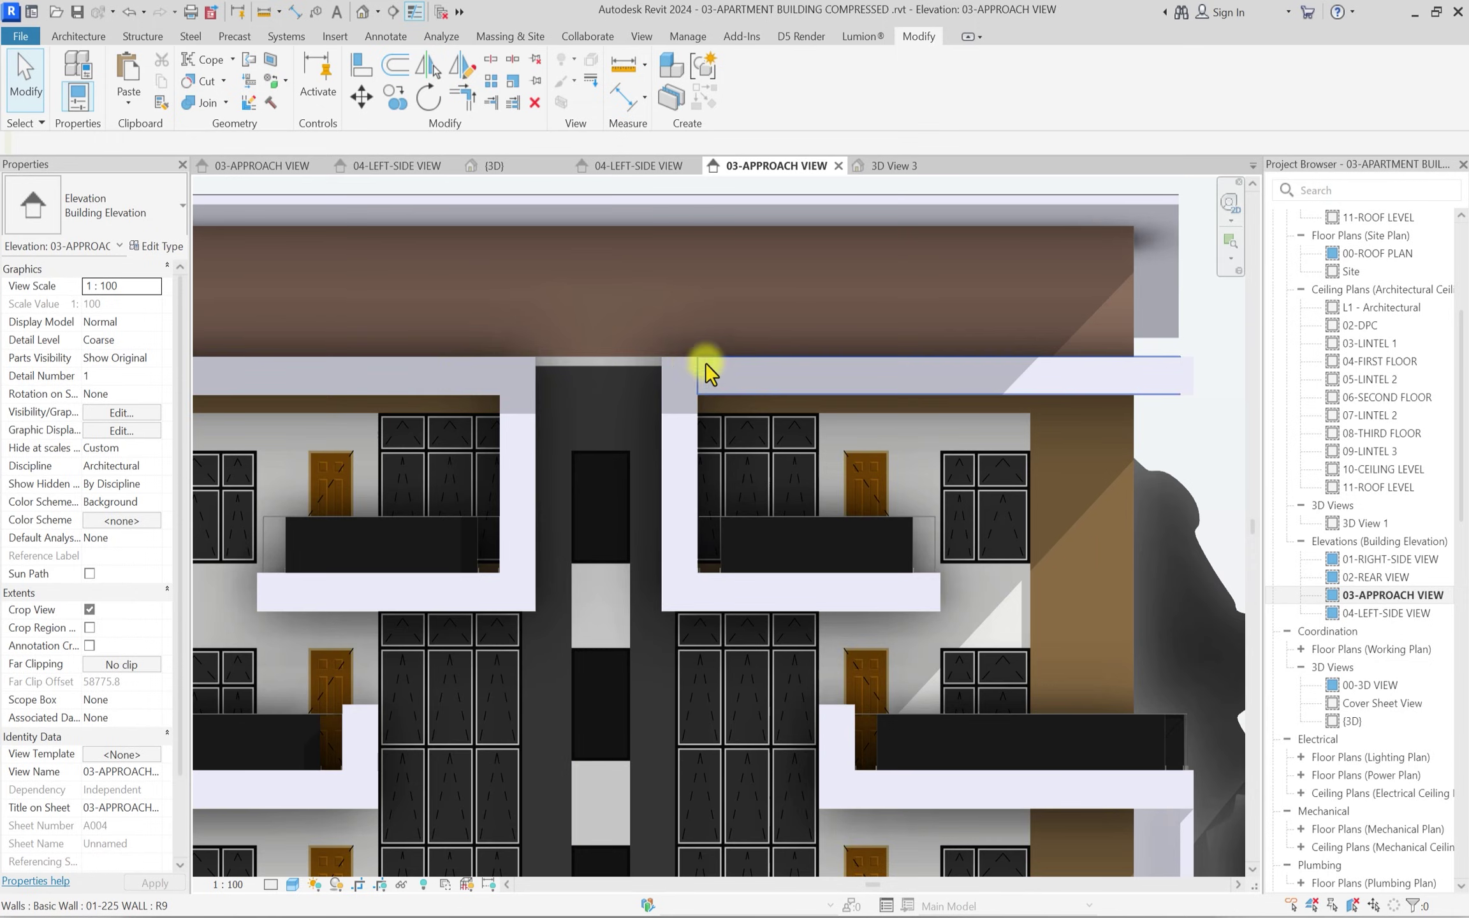
{"action": "scroll", "coordinate": [737, 354], "scroll_direction": "up", "scroll_amount": 1}
{"action": "scroll", "coordinate": [797, 279], "scroll_direction": "up", "scroll_amount": 2}
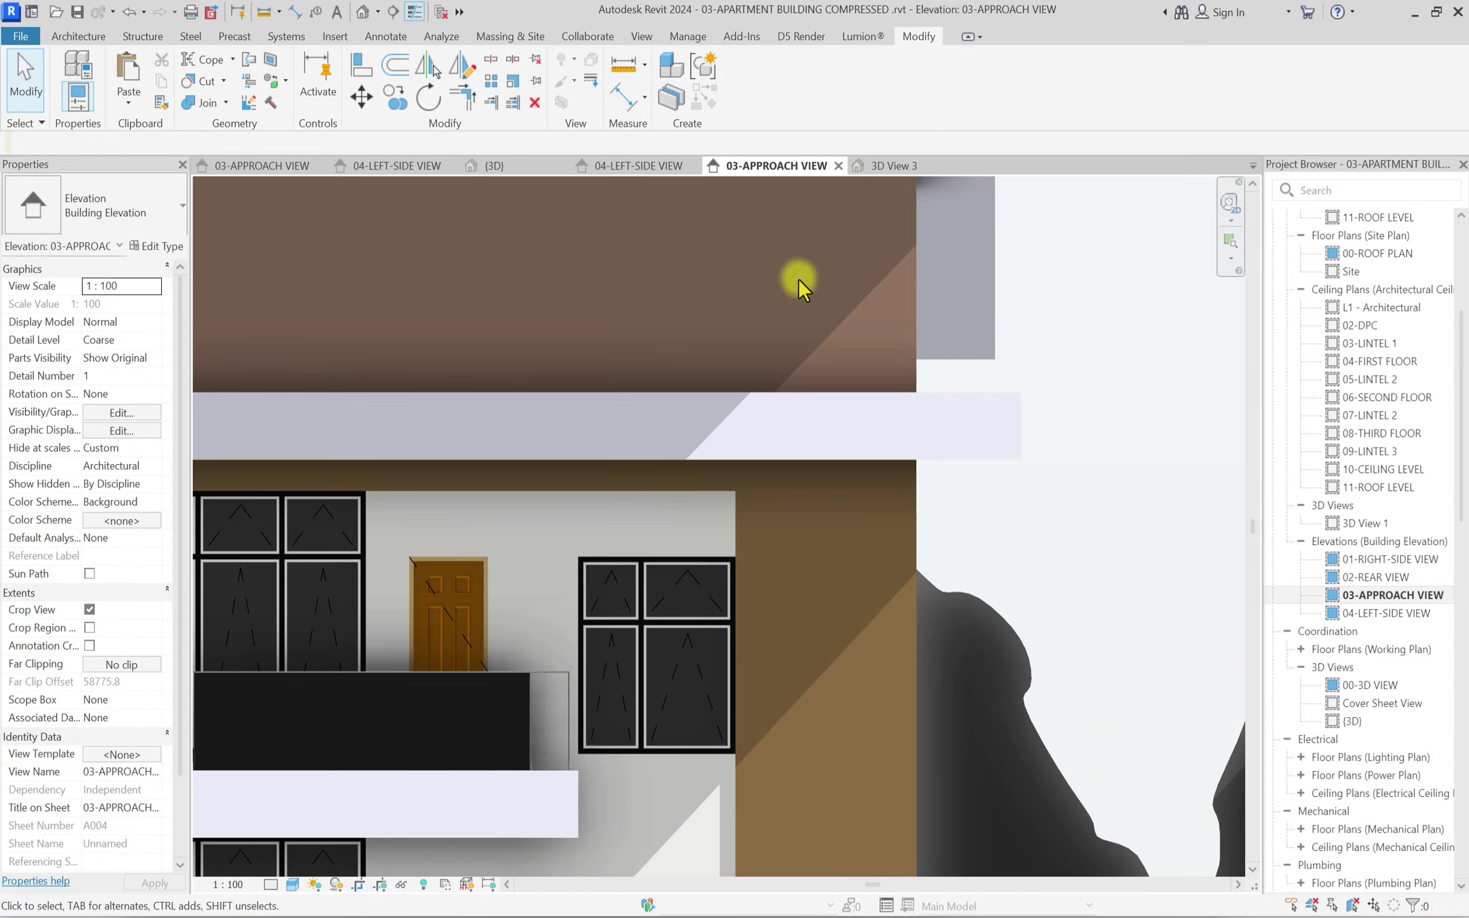
{"action": "scroll", "coordinate": [927, 380], "scroll_direction": "down", "scroll_amount": 2}
{"action": "key", "text": "z"}
{"action": "key", "text": "f"}
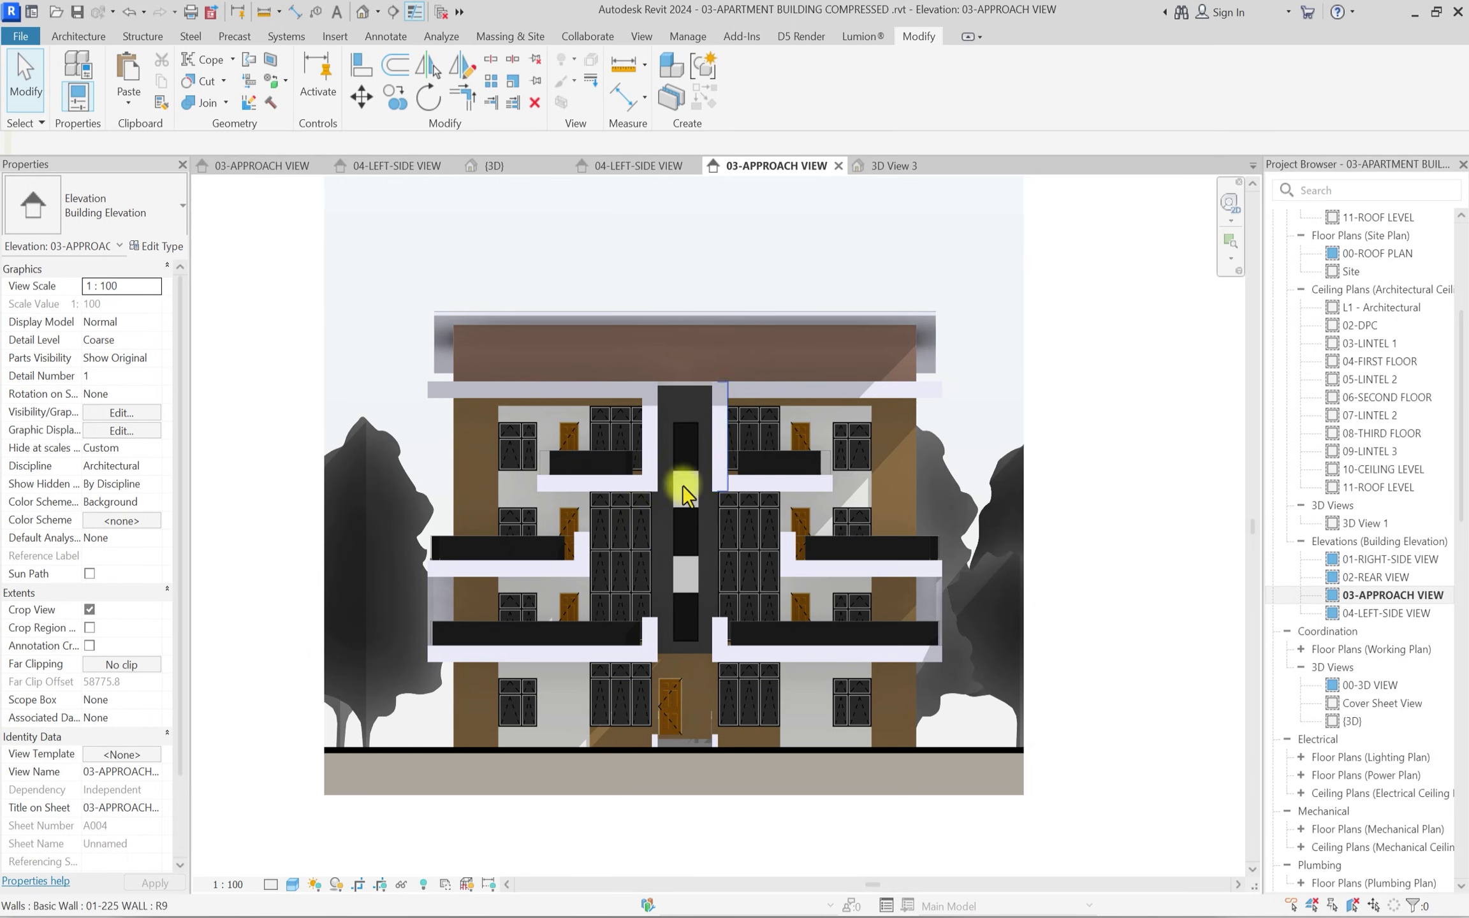
{"action": "scroll", "coordinate": [695, 465], "scroll_direction": "up", "scroll_amount": 2}
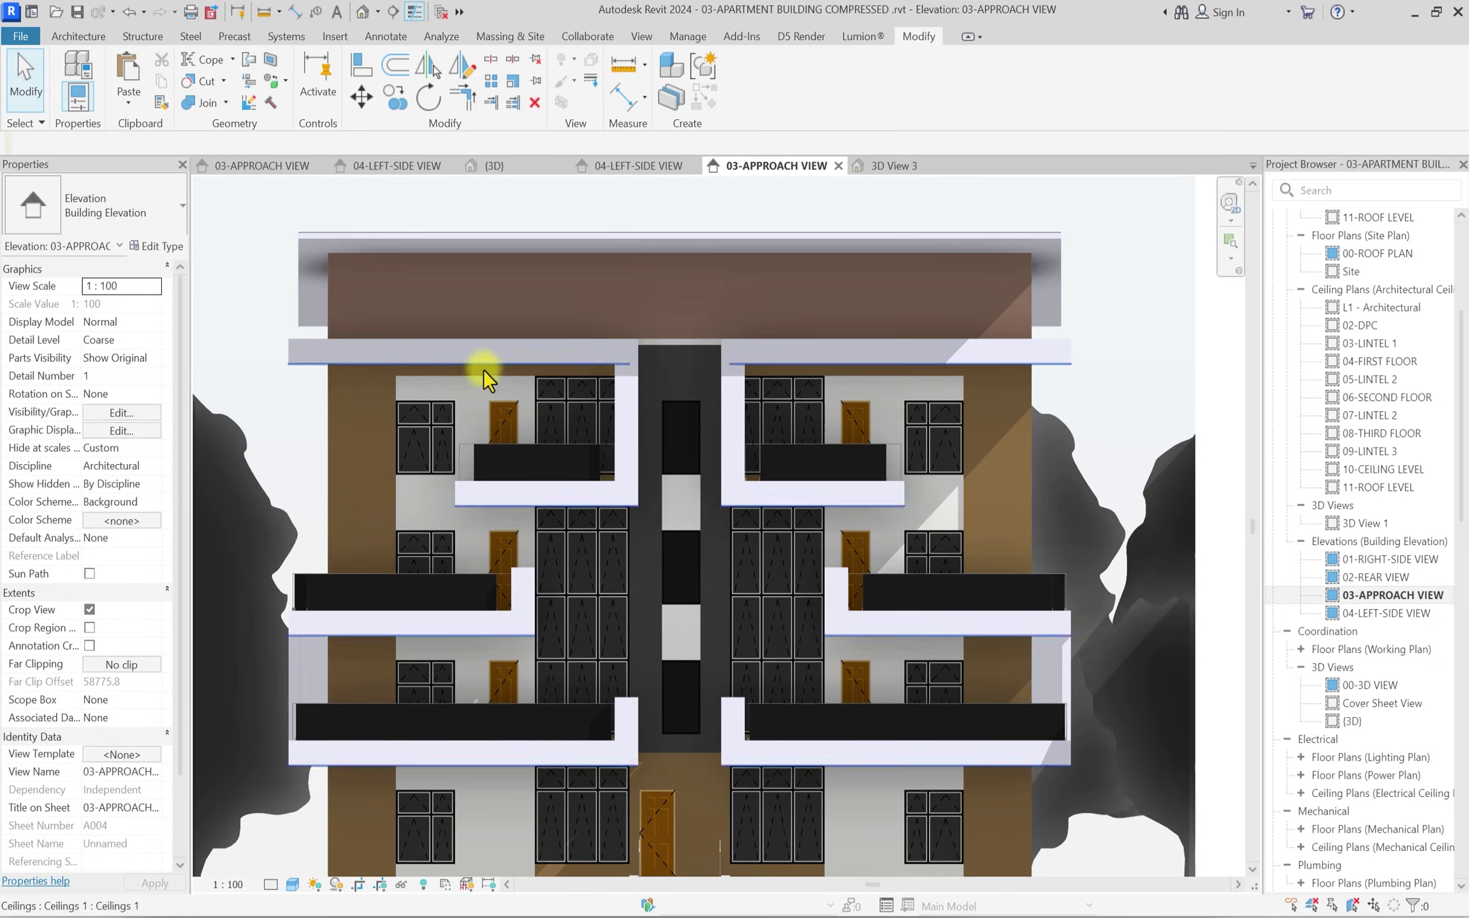
Create a new line style named LINE 0.7 as a subcategory of Lines.
{"action": "left_click", "coordinate": [385, 37]}
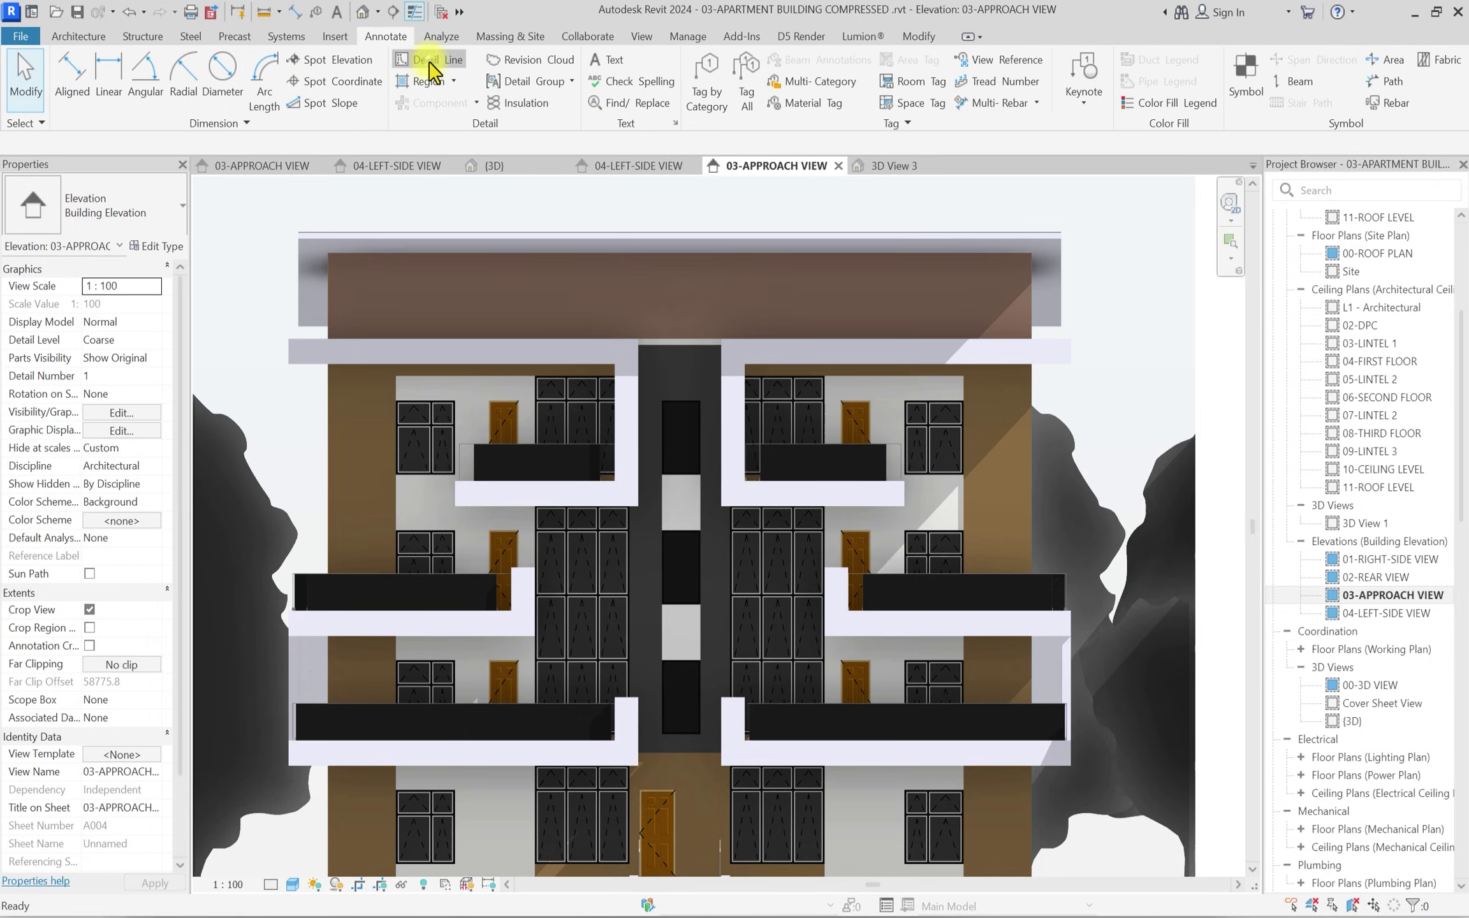
{"action": "left_click", "coordinate": [400, 62]}
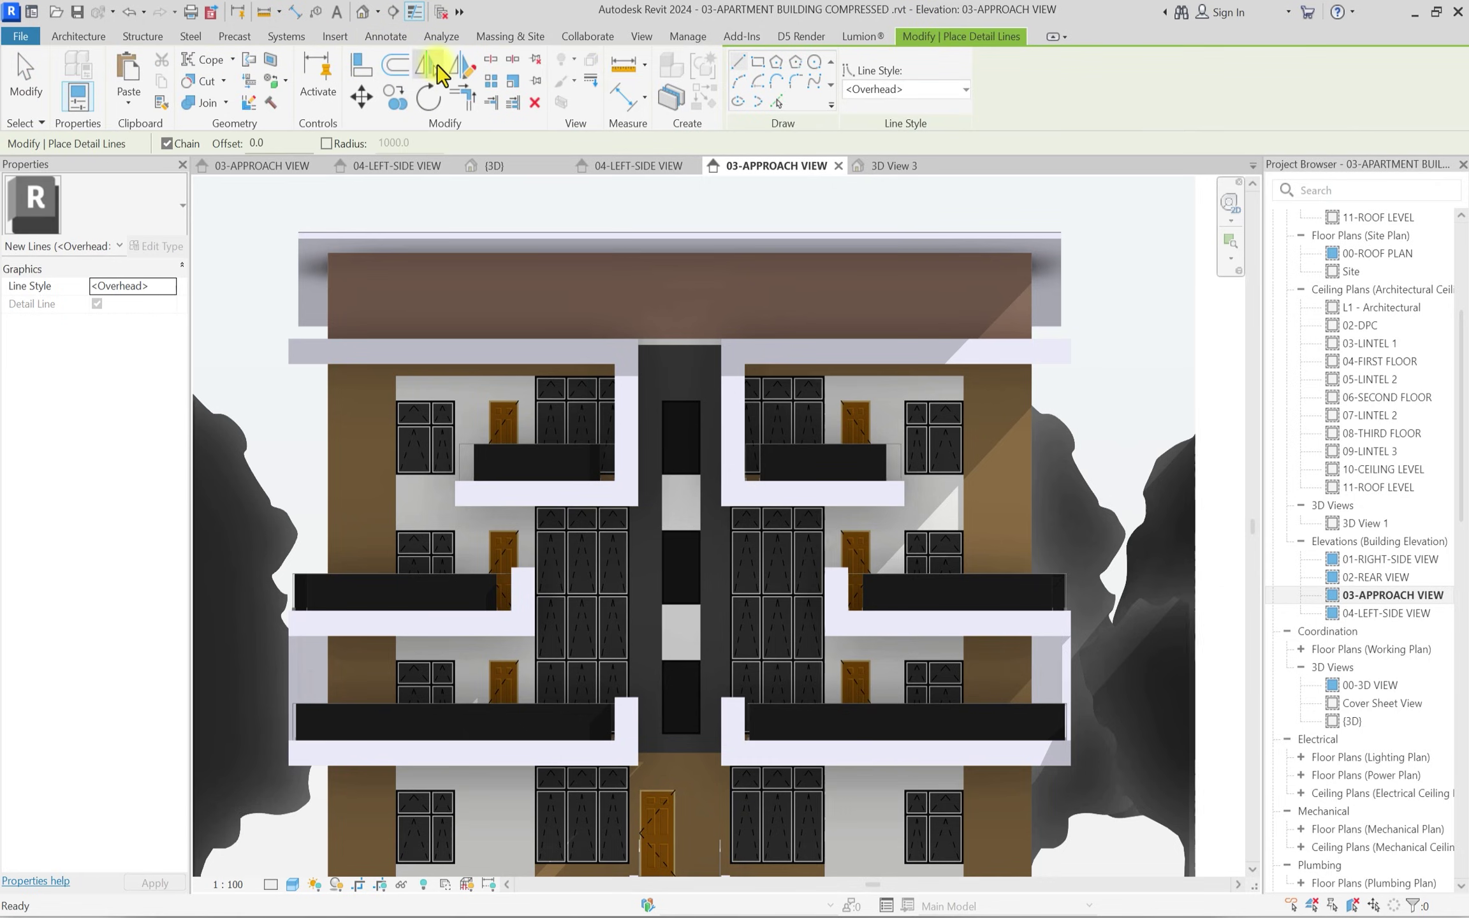
{"action": "left_click", "coordinate": [906, 89]}
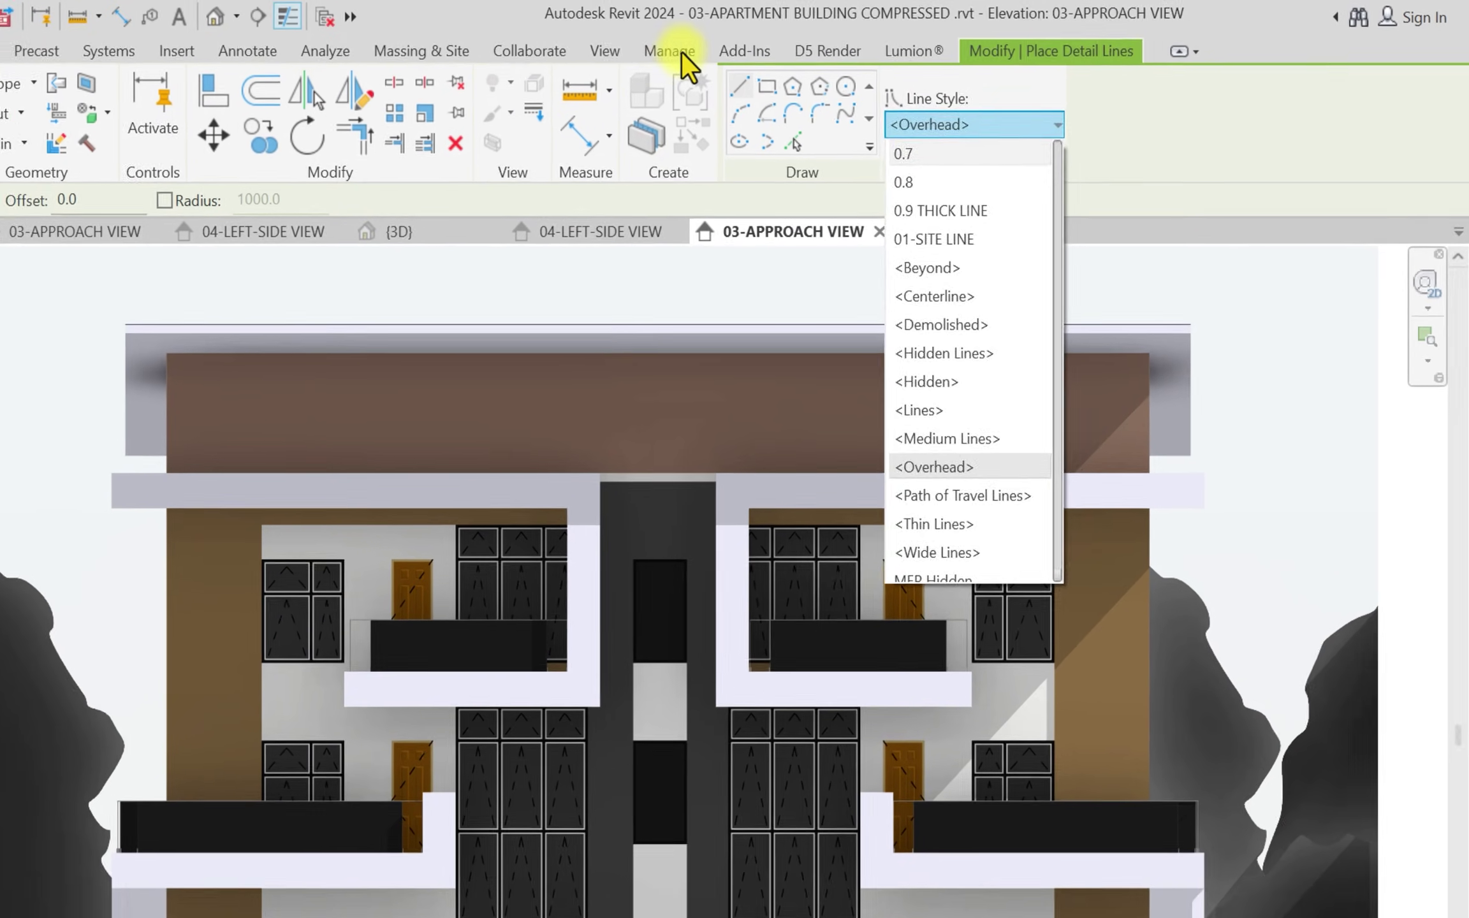
{"action": "left_click", "coordinate": [695, 37]}
{"action": "left_click", "coordinate": [697, 37]}
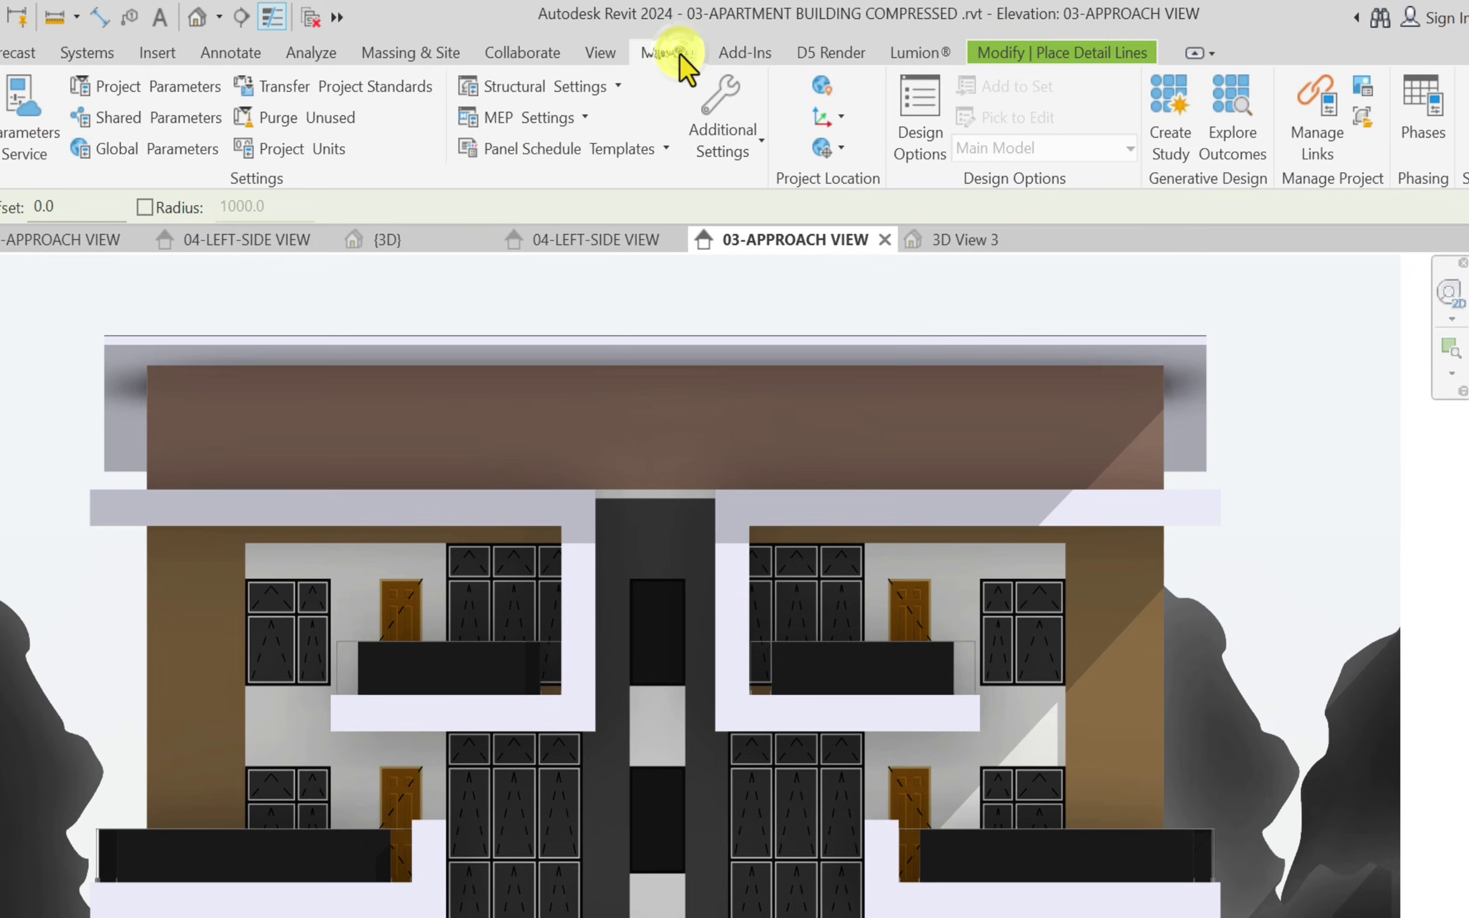
{"action": "left_click", "coordinate": [716, 141]}
{"action": "left_click", "coordinate": [769, 202]}
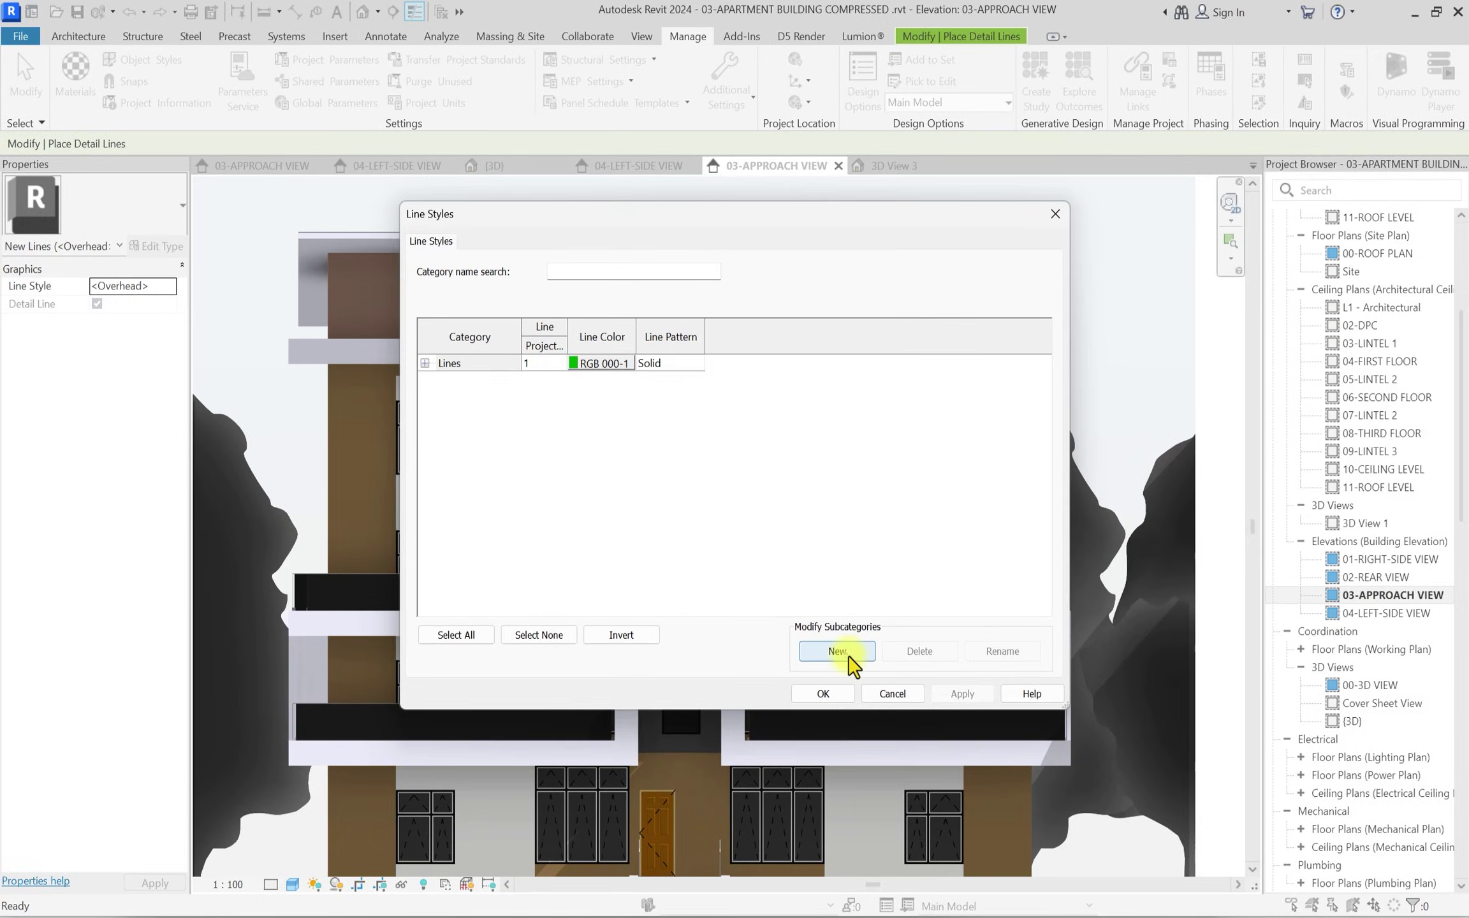
{"action": "left_click", "coordinate": [894, 917]}
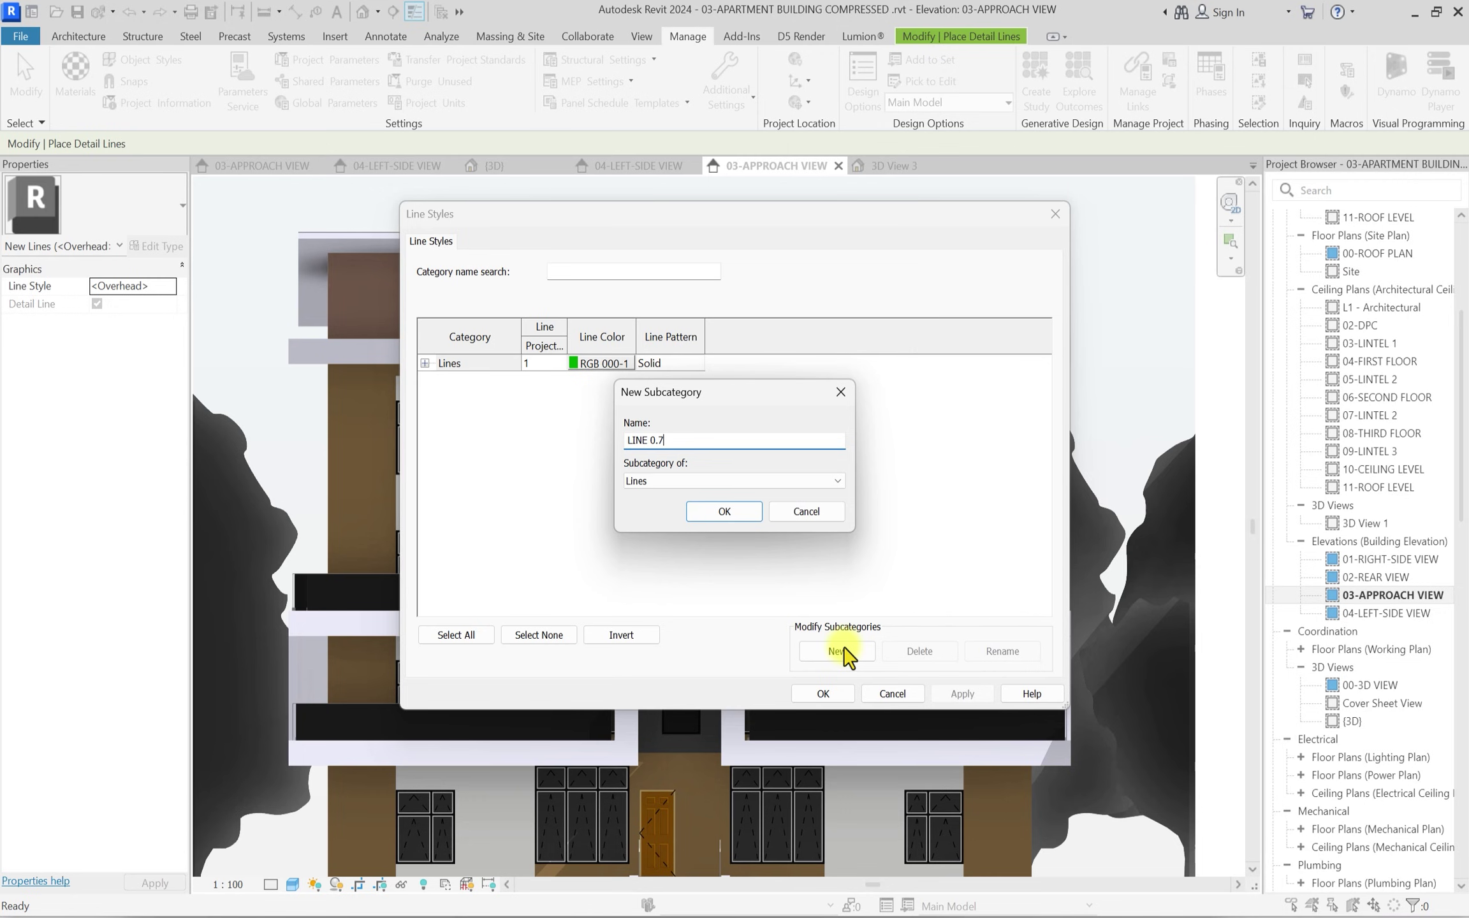
{"action": "left_click", "coordinate": [755, 512]}
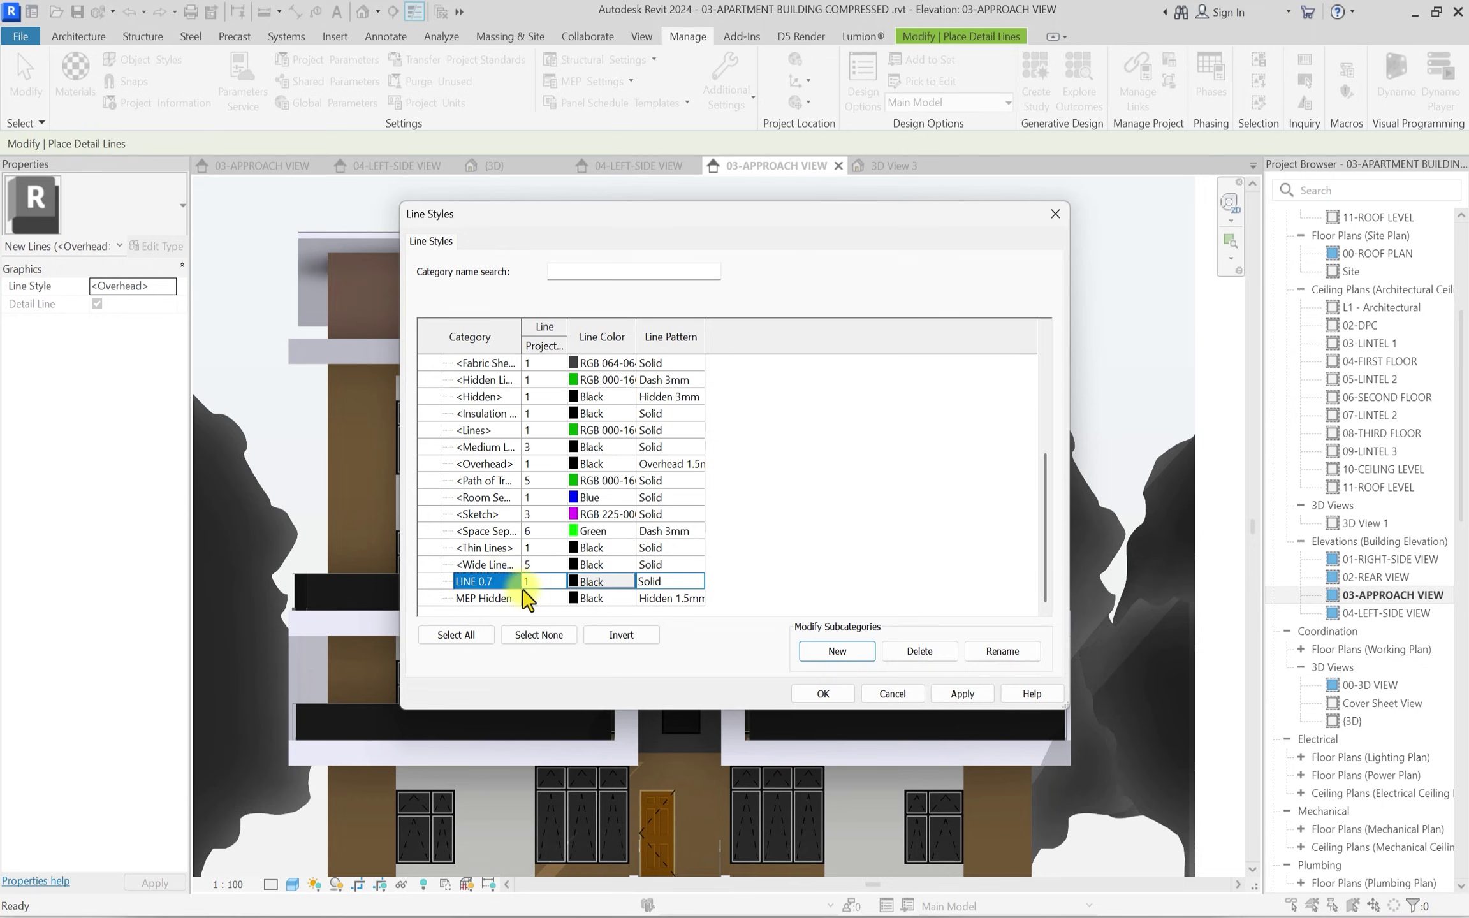
Set the projection line weight of the LINE 0.7 style to 7 and accept the line styles.
{"action": "left_click", "coordinate": [560, 582]}
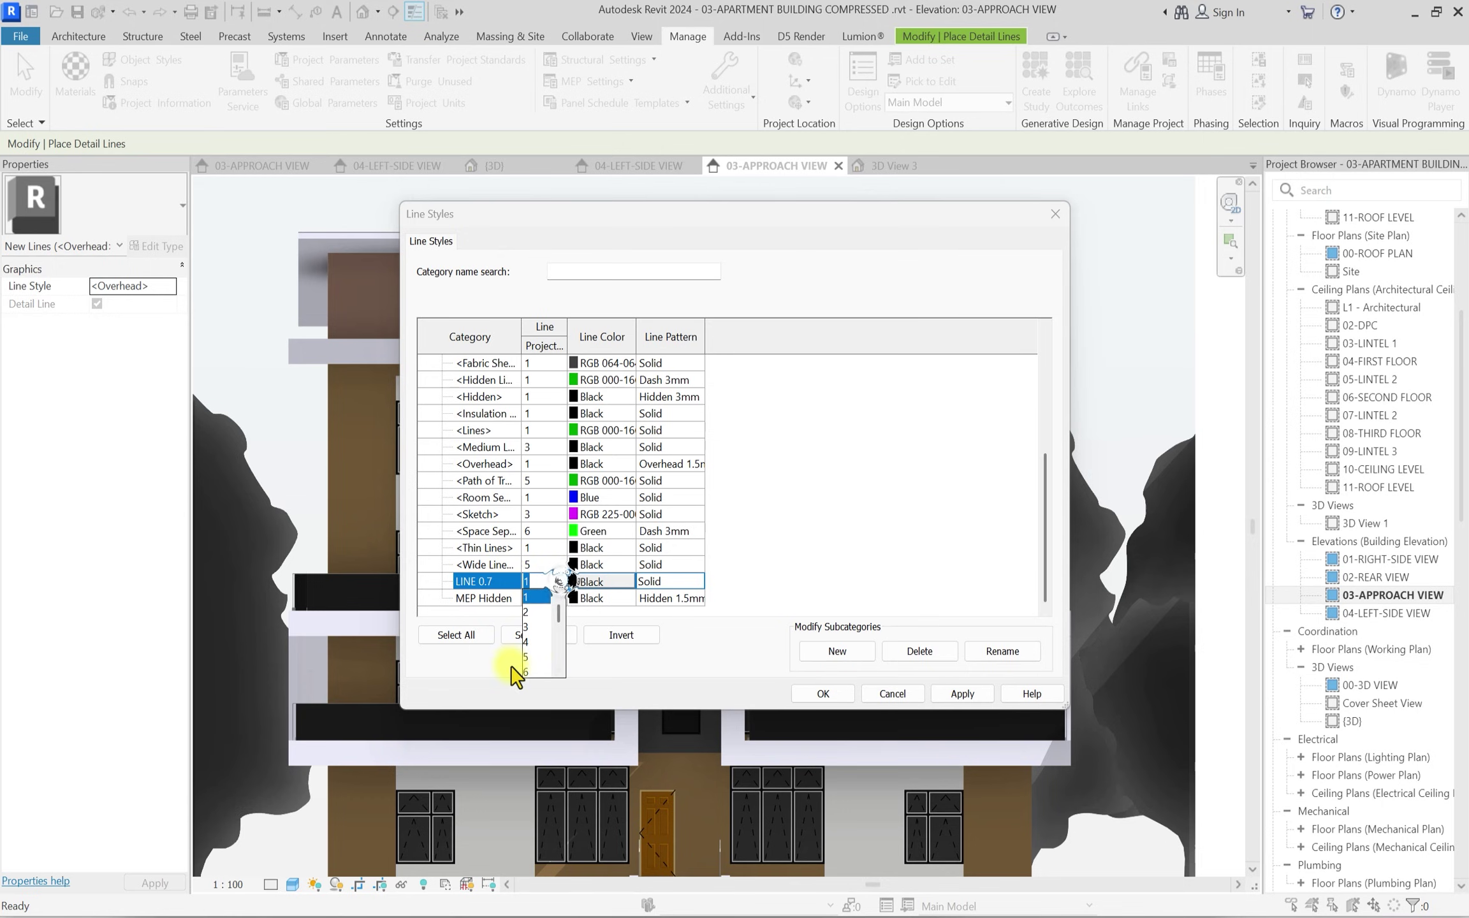
{"action": "left_click", "coordinate": [532, 598]}
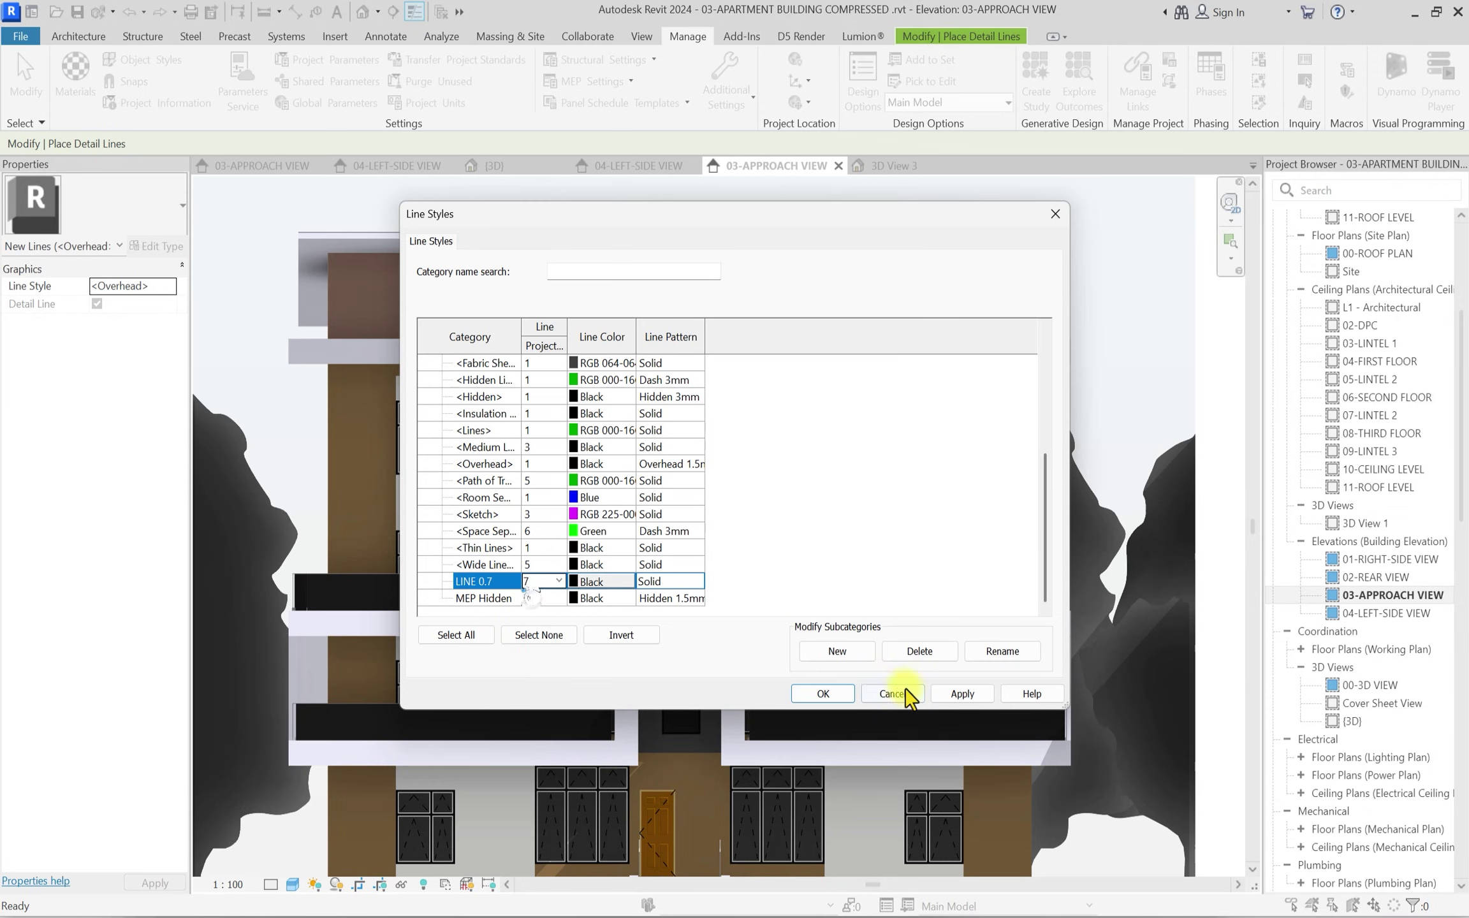
{"action": "left_click", "coordinate": [834, 691]}
Start placing detail lines in the approach elevation with the line style LINE 0.7.
{"action": "scroll", "coordinate": [738, 443], "scroll_direction": "down", "scroll_amount": 2}
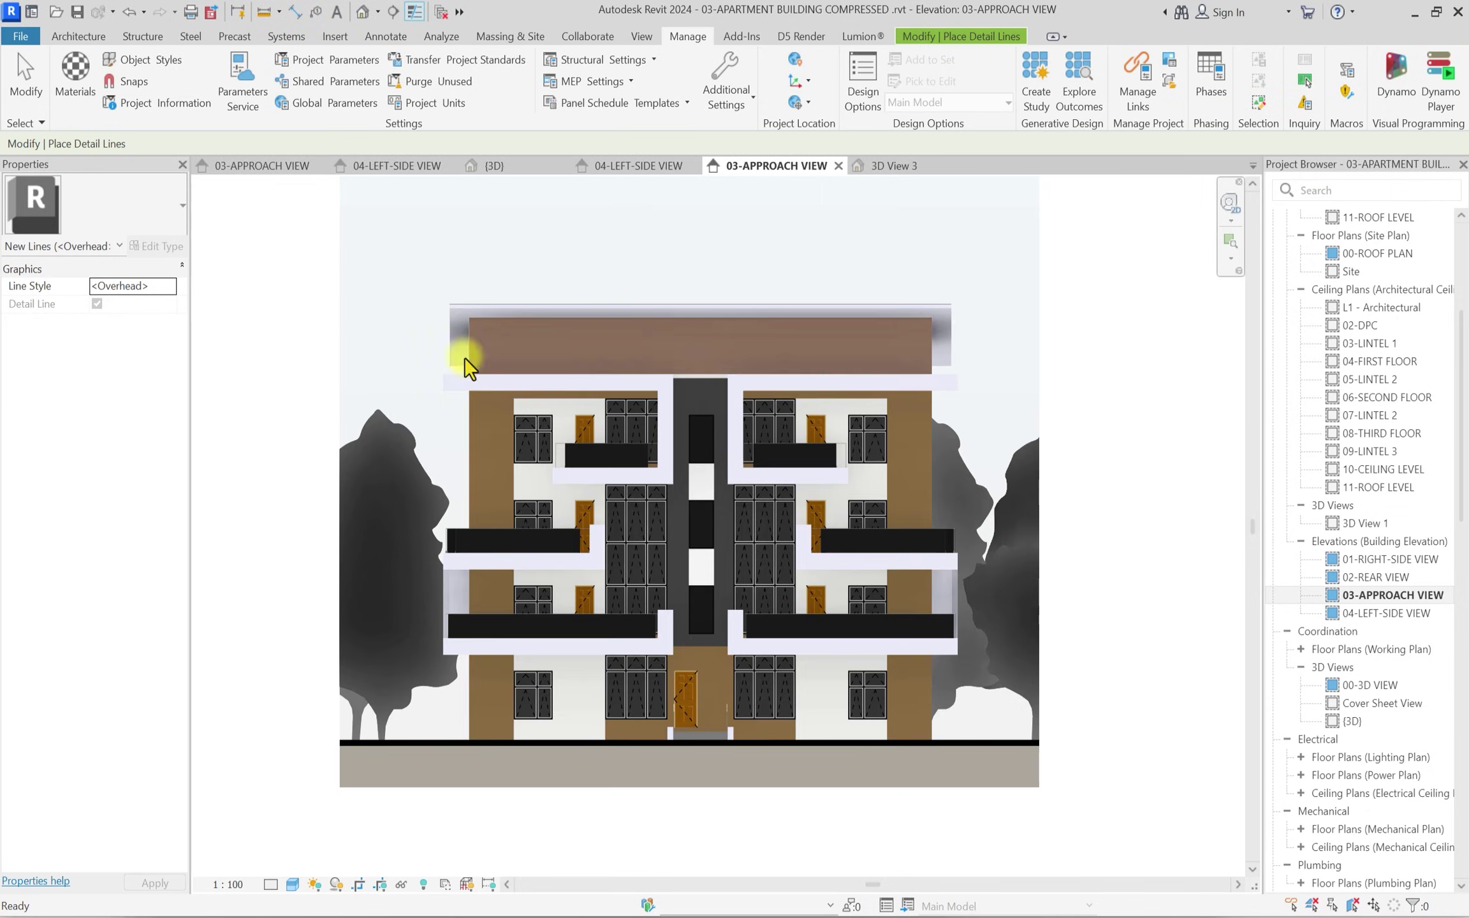
{"action": "left_click", "coordinate": [384, 37]}
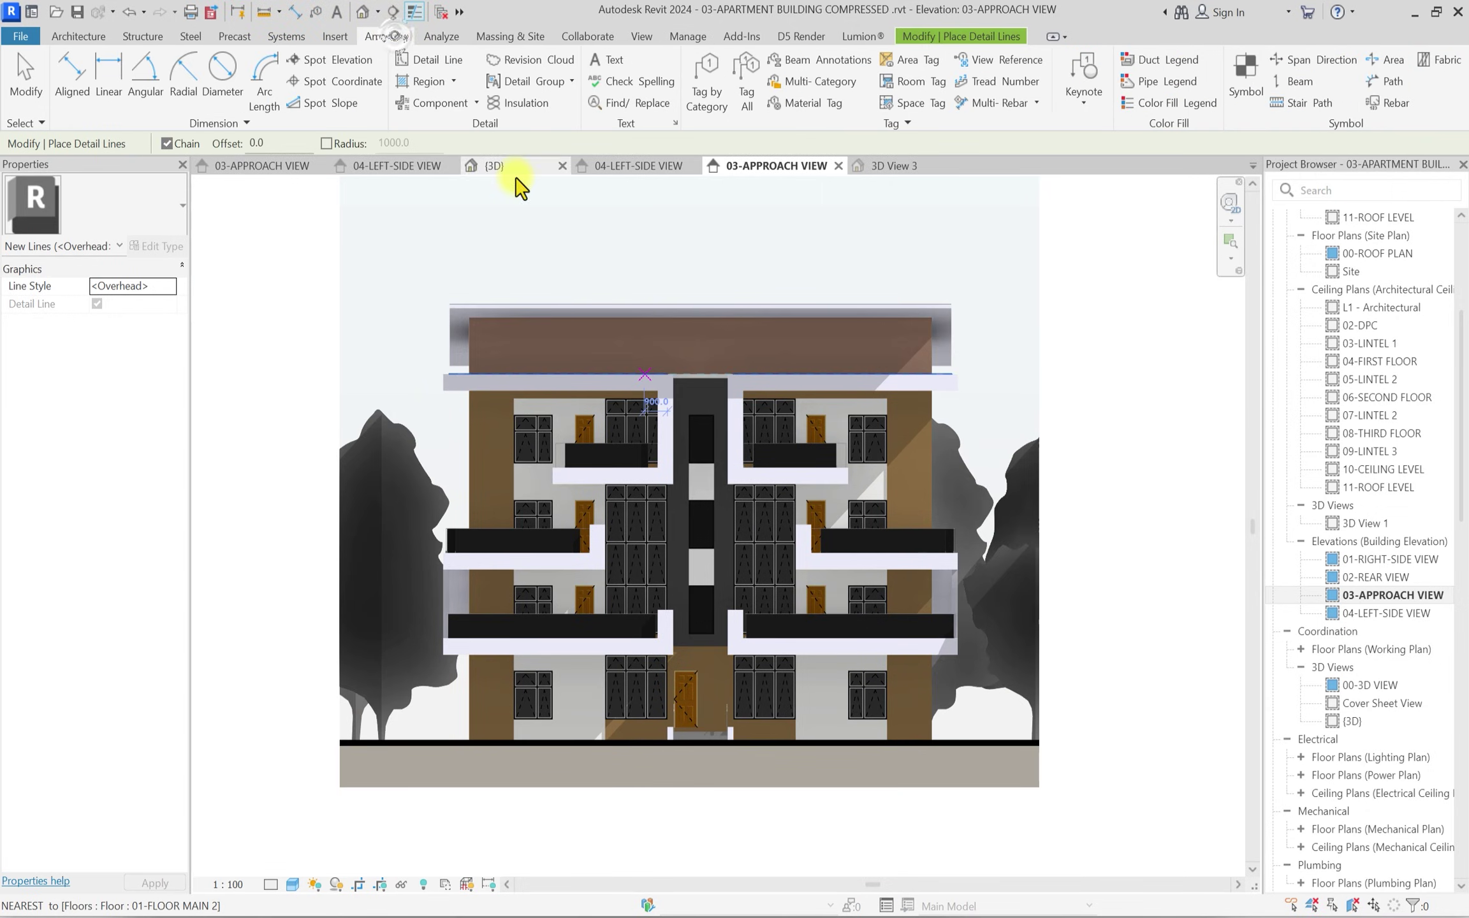
{"action": "left_click", "coordinate": [437, 60]}
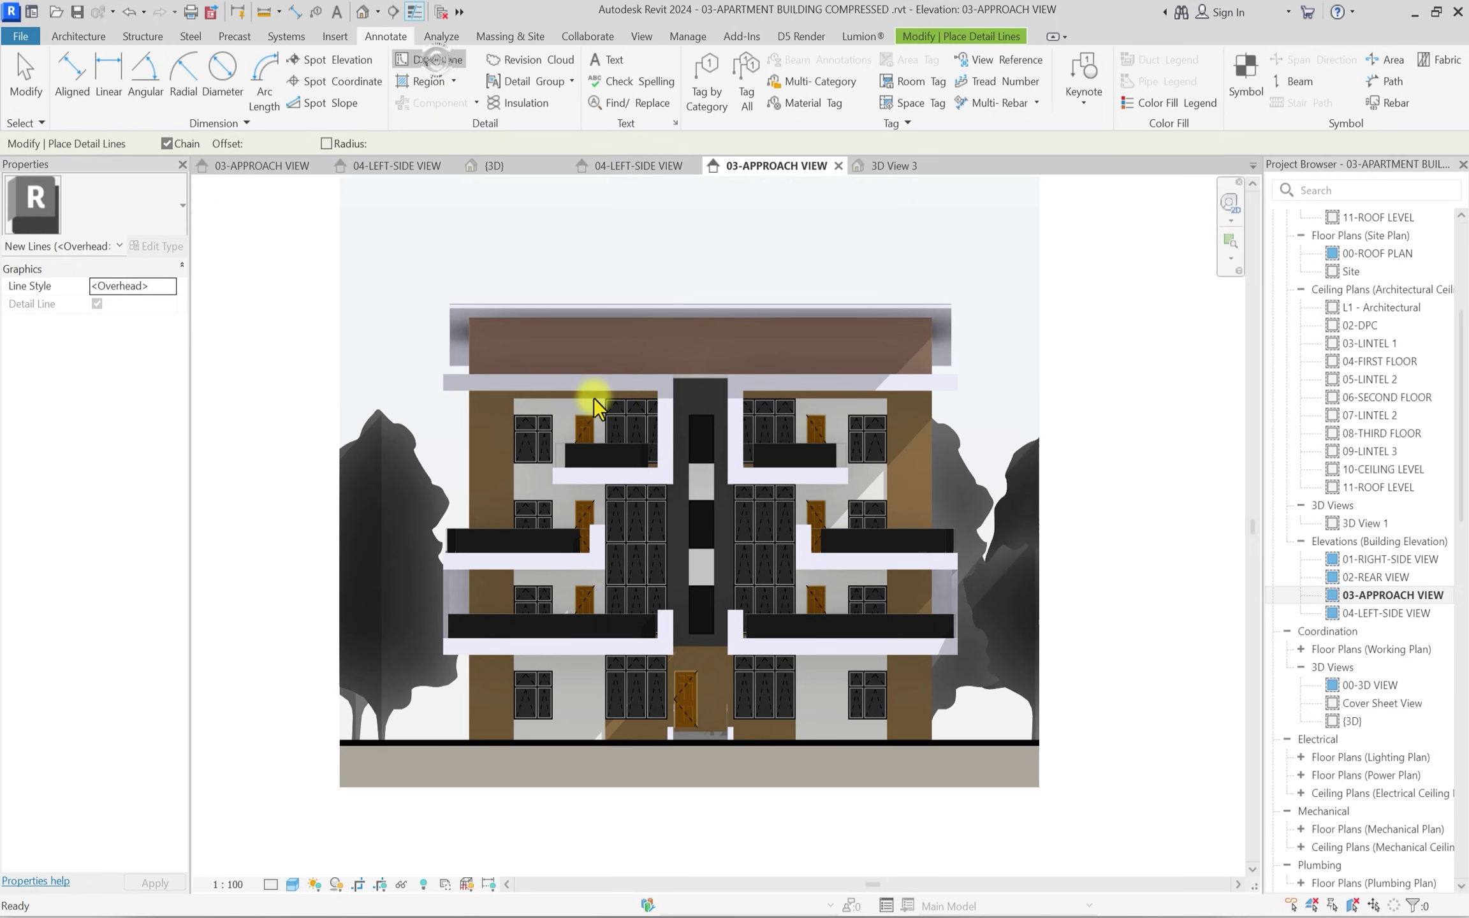
{"action": "scroll", "coordinate": [803, 365], "scroll_direction": "up", "scroll_amount": 2}
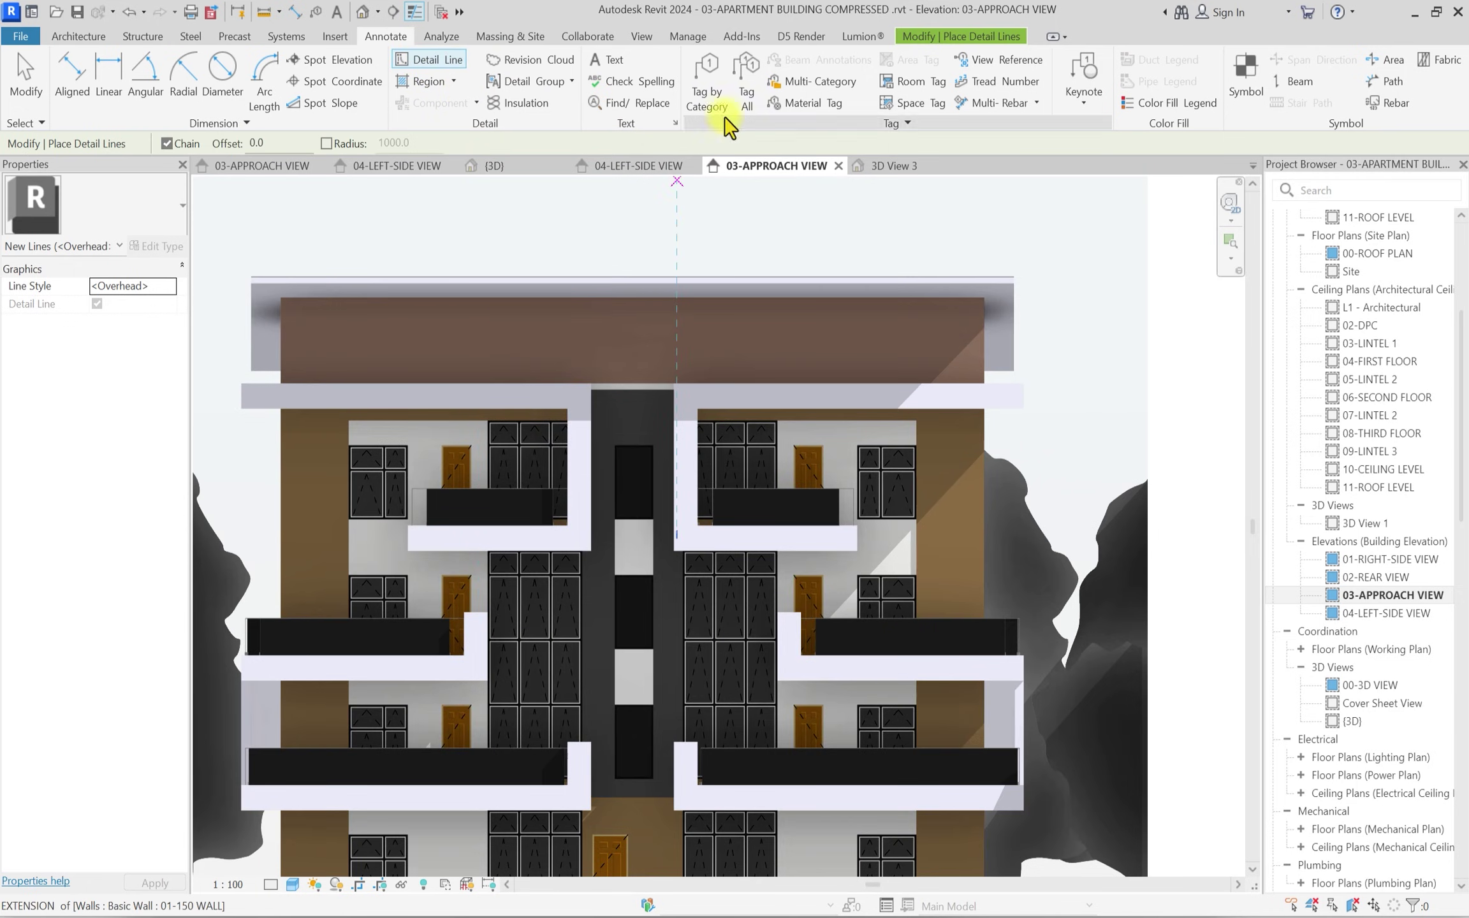
{"action": "left_click", "coordinate": [967, 36]}
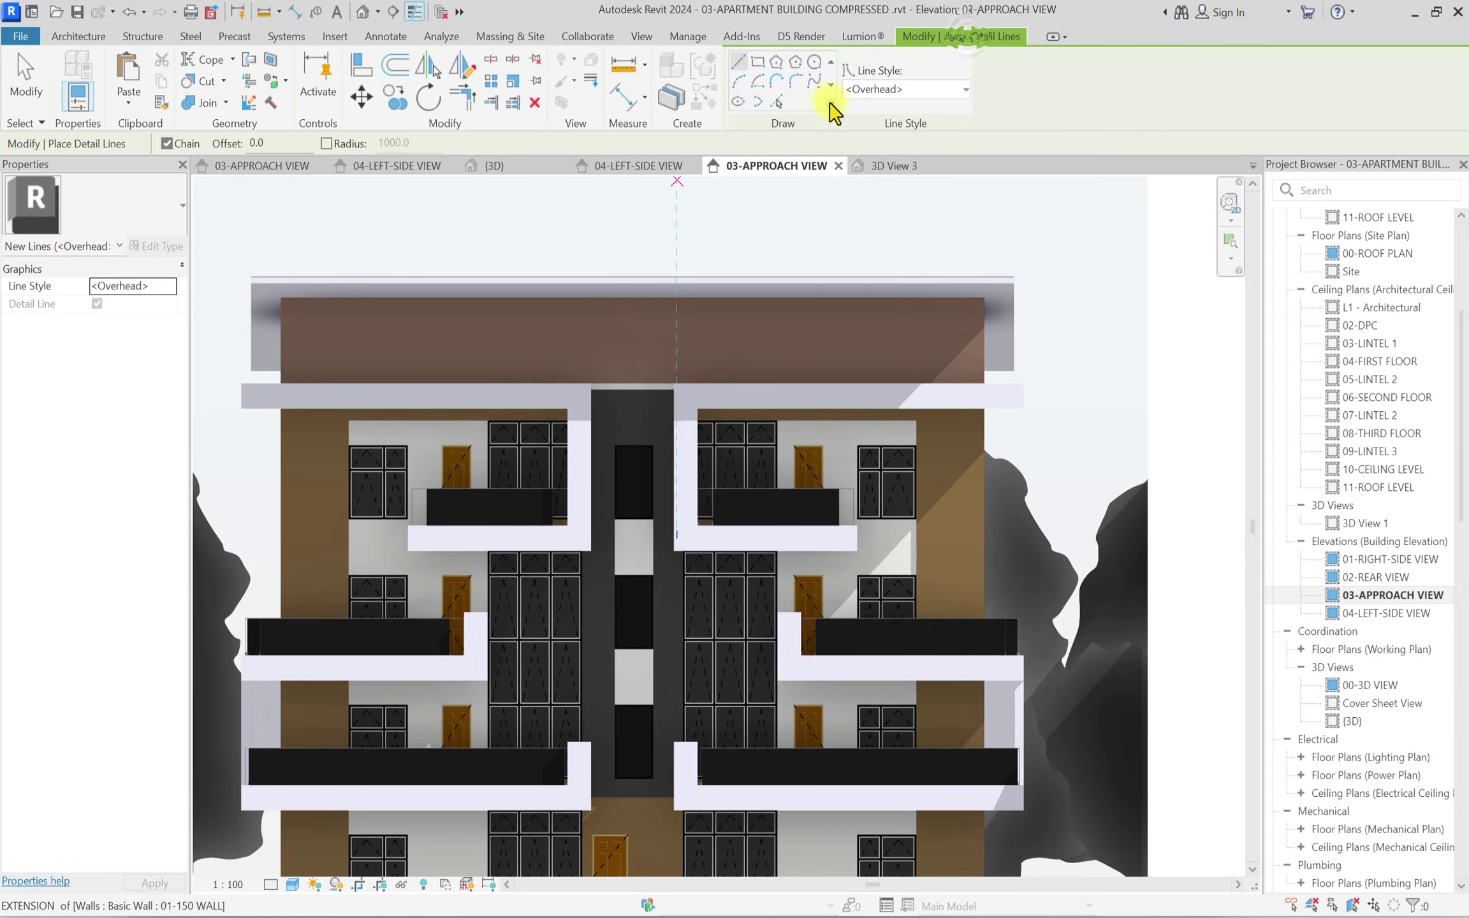
{"action": "left_click", "coordinate": [870, 91]}
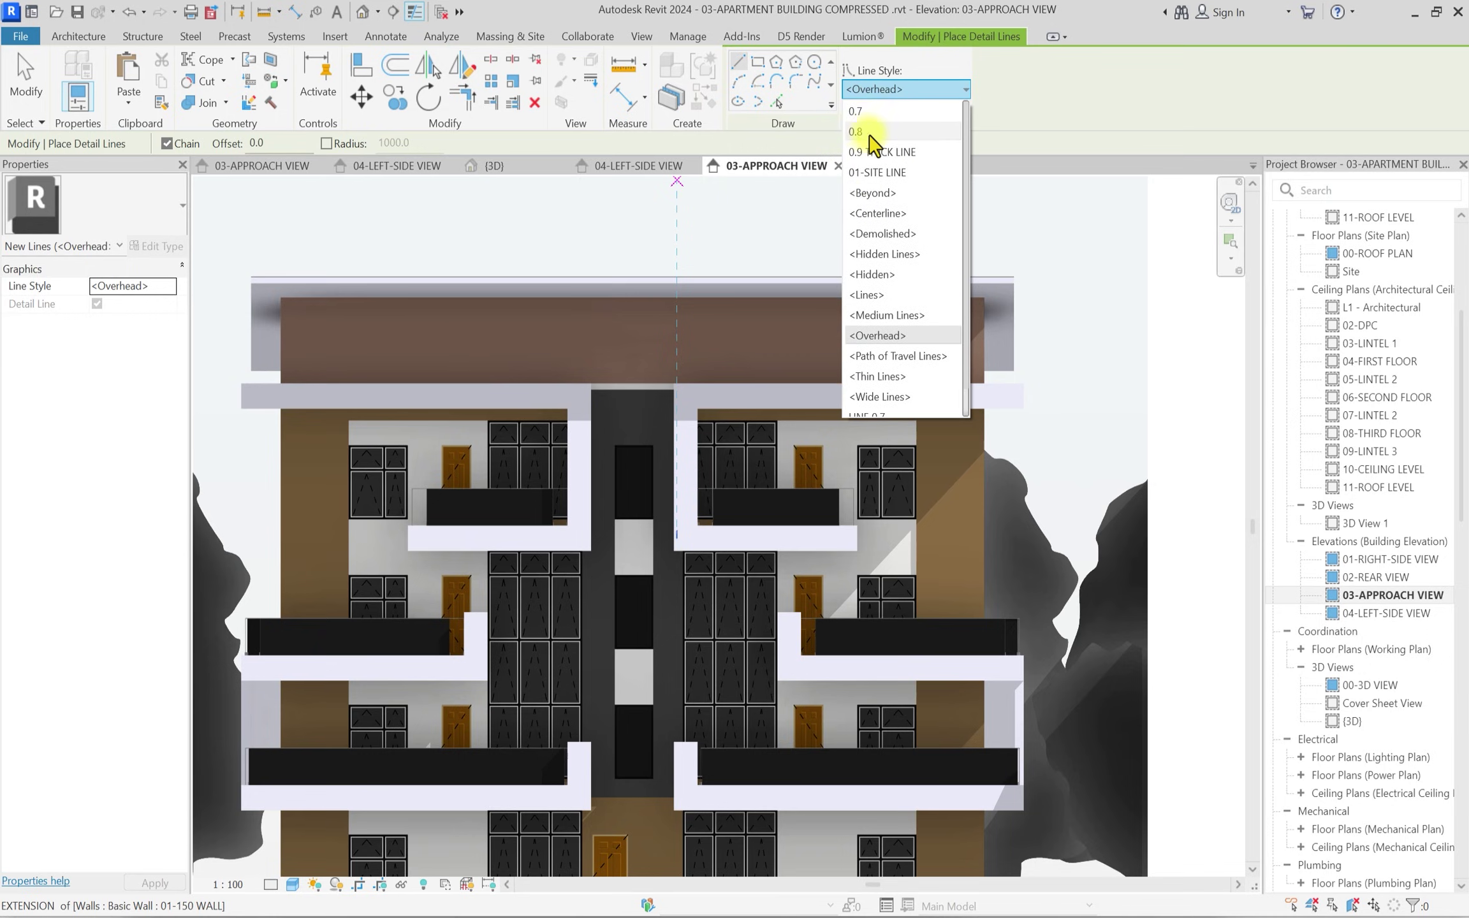
{"action": "scroll", "coordinate": [889, 373], "scroll_direction": "down", "scroll_amount": 2}
{"action": "left_click", "coordinate": [870, 385]}
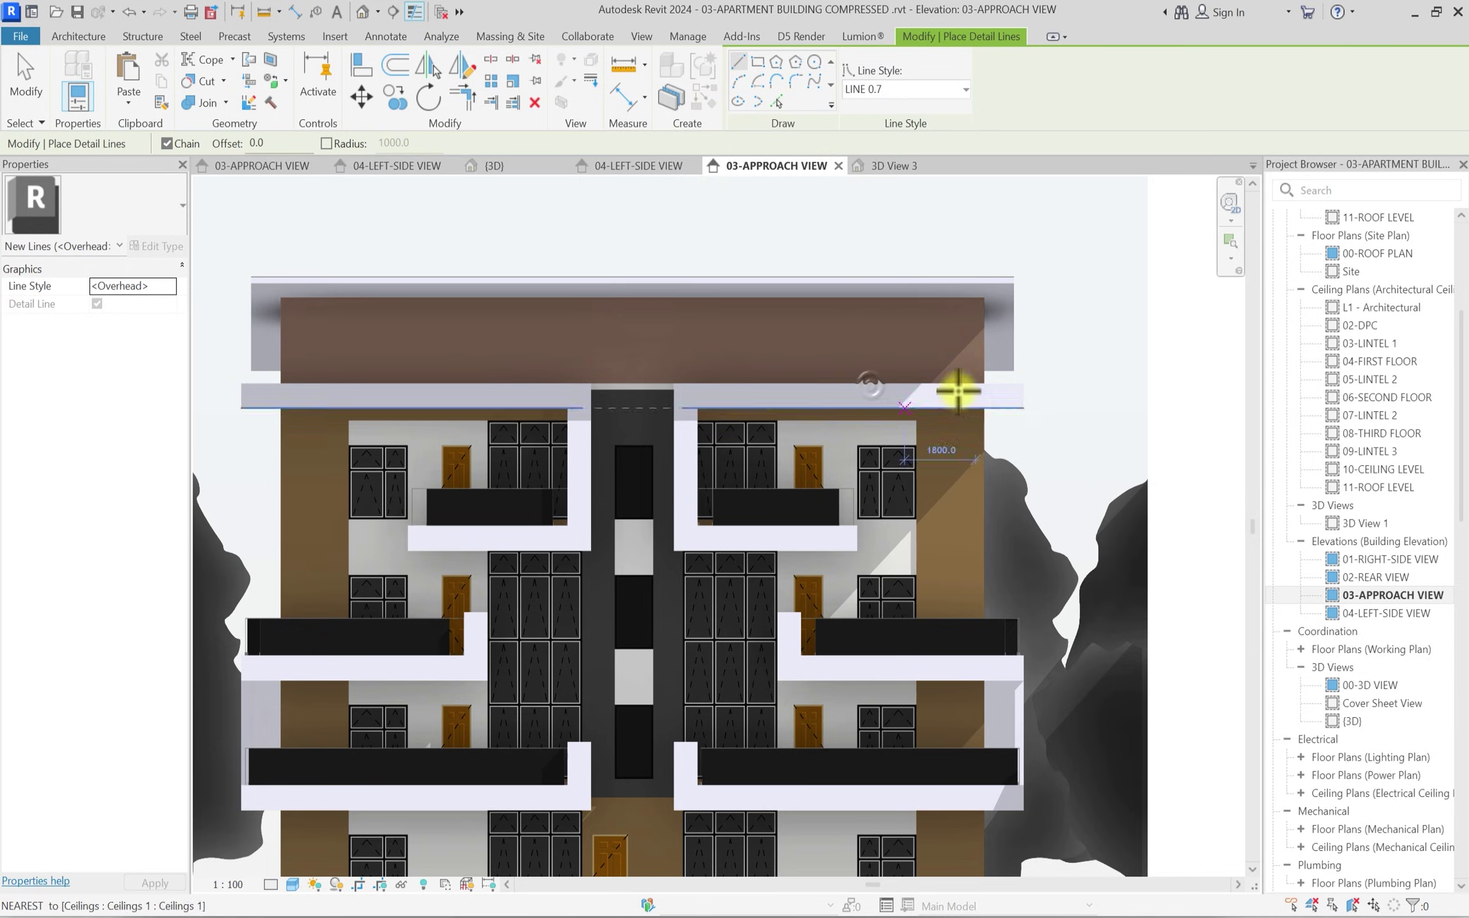
Draw a horizontal detail line about 8875 mm long along the right fascia's upper edge, from its outer end to the central tower.
{"action": "scroll", "coordinate": [958, 391], "scroll_direction": "up", "scroll_amount": 4}
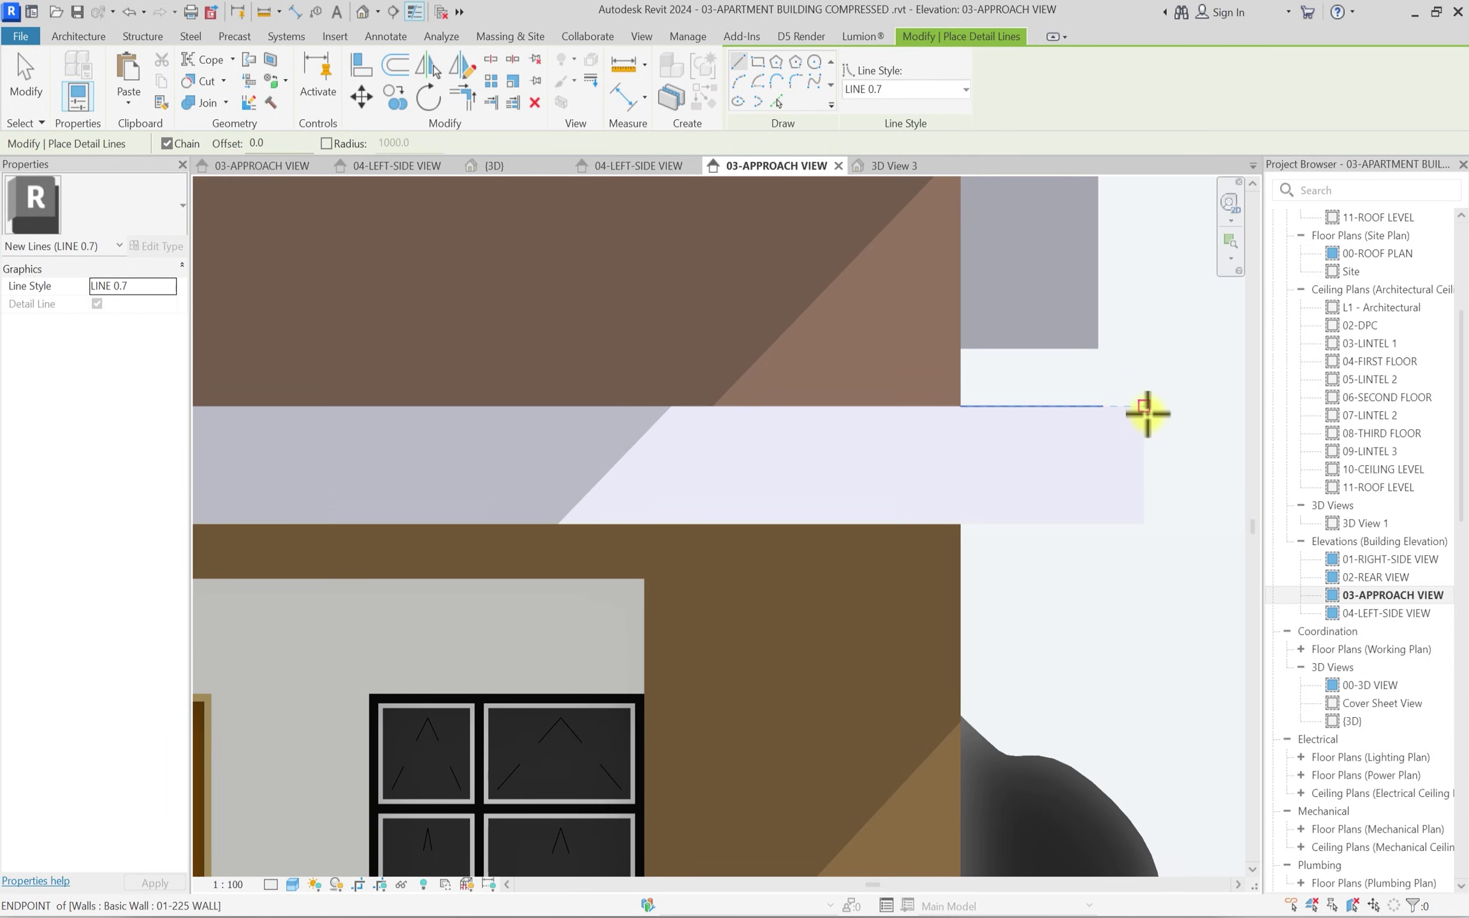
{"action": "left_click", "coordinate": [1148, 413]}
{"action": "scroll", "coordinate": [984, 410], "scroll_direction": "down", "scroll_amount": 5}
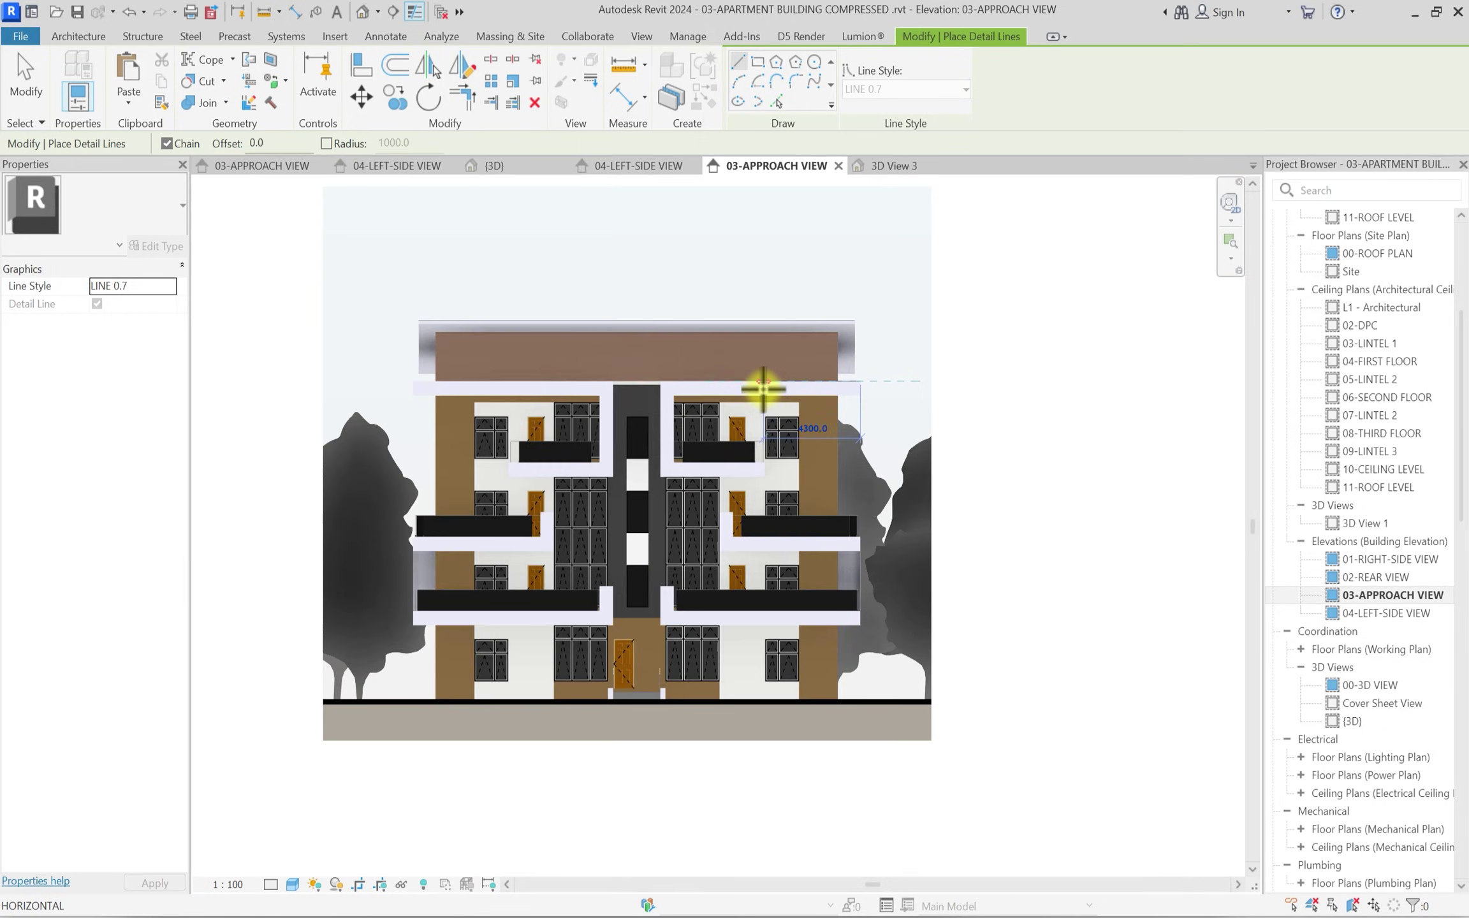
{"action": "scroll", "coordinate": [663, 382], "scroll_direction": "up", "scroll_amount": 2}
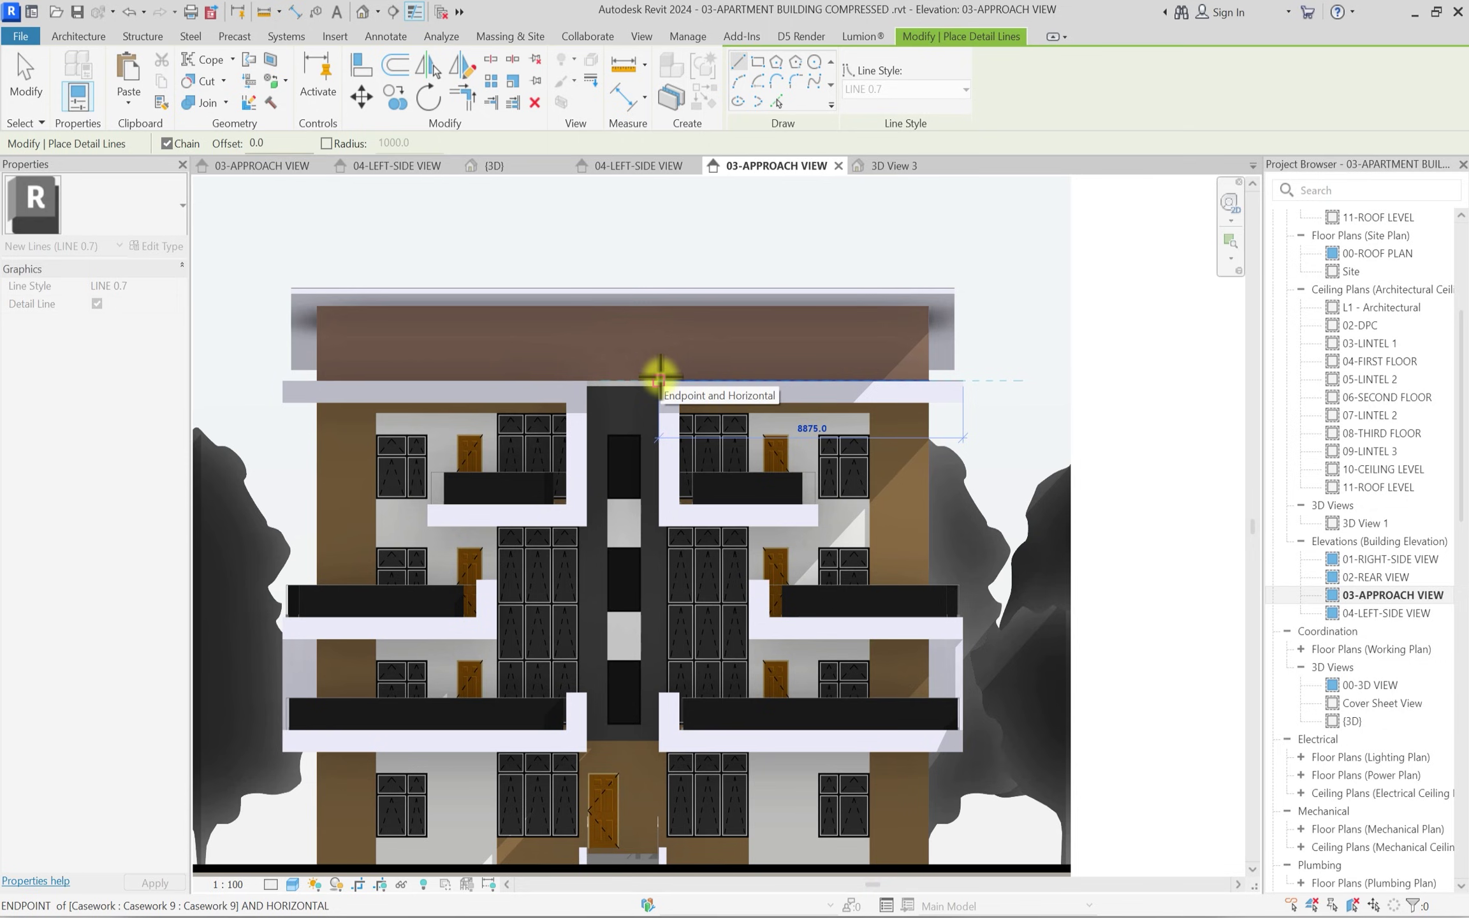
{"action": "scroll", "coordinate": [661, 379], "scroll_direction": "up", "scroll_amount": 5}
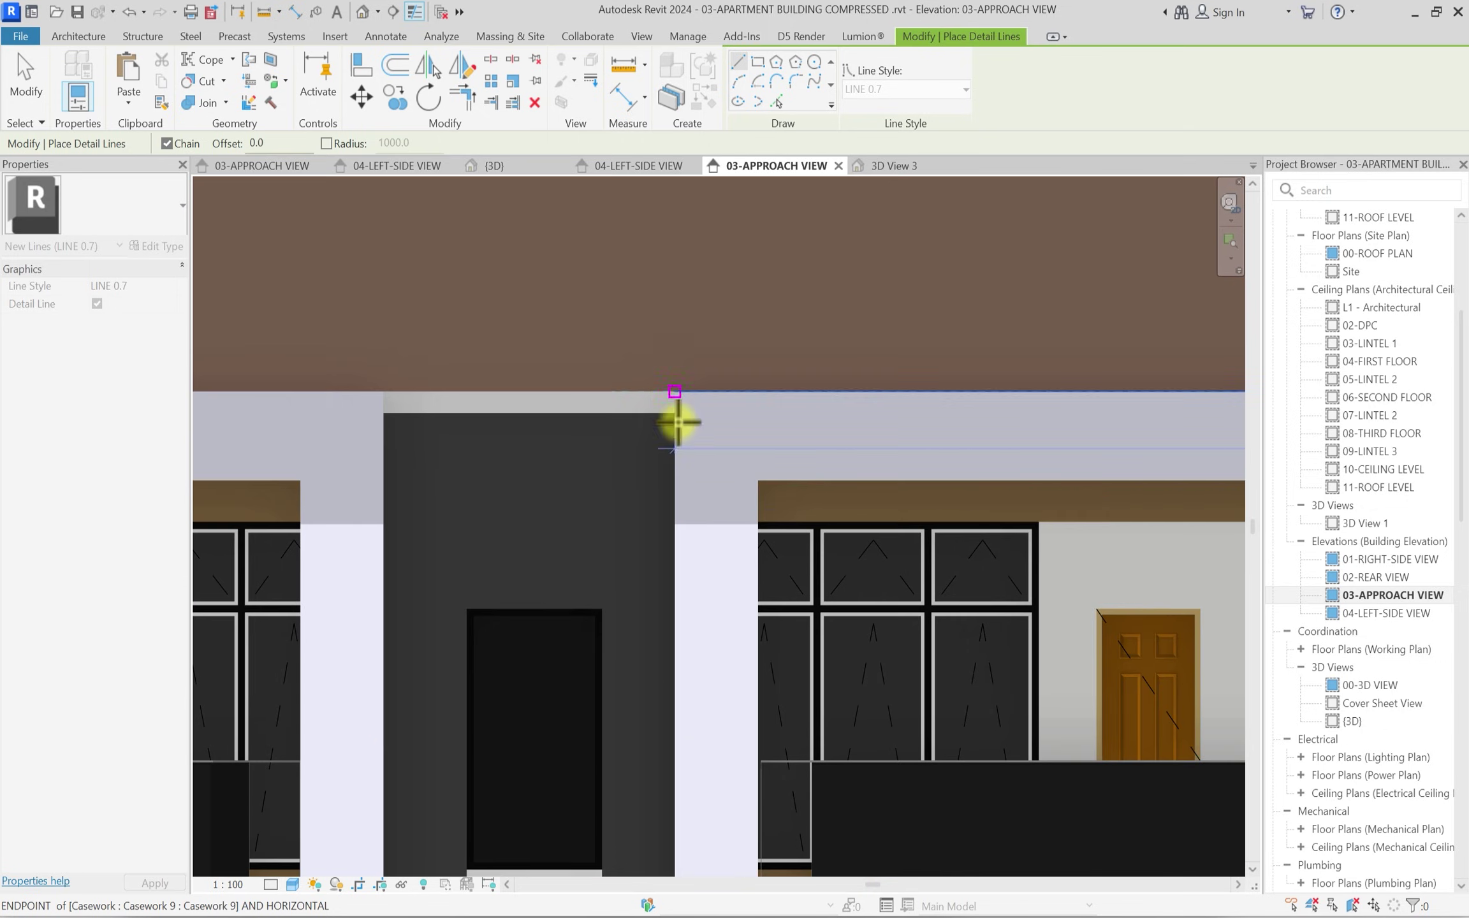
{"action": "left_click", "coordinate": [670, 387]}
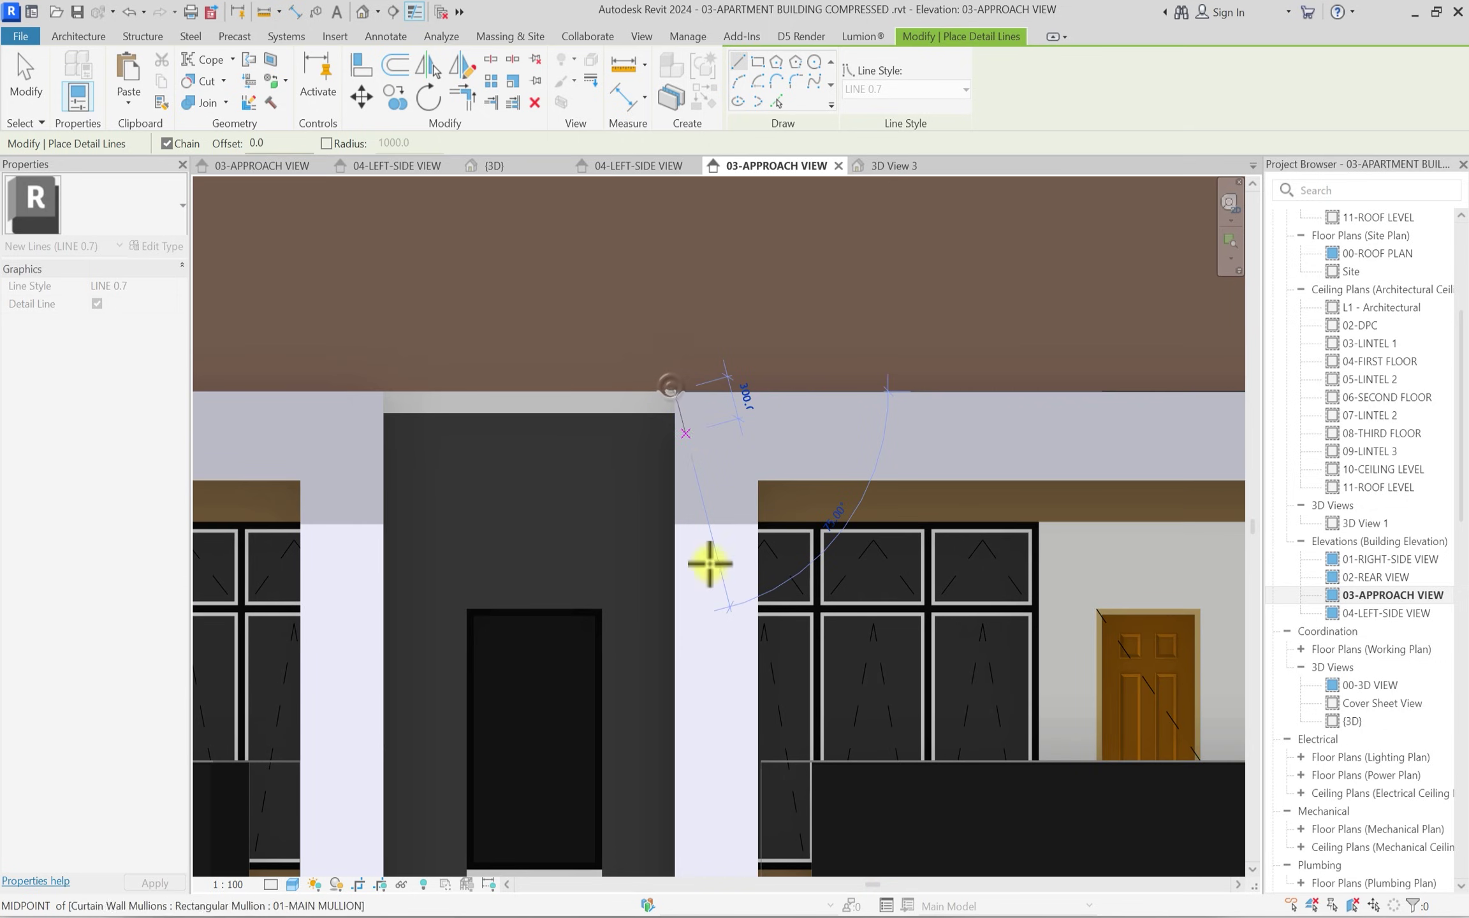
Continue the outline about 4065 mm down the tower side and about 4680 mm along the top balcony's underside to its outer end.
{"action": "scroll", "coordinate": [710, 563], "scroll_direction": "down", "scroll_amount": 5}
{"action": "scroll", "coordinate": [683, 698], "scroll_direction": "up", "scroll_amount": 5}
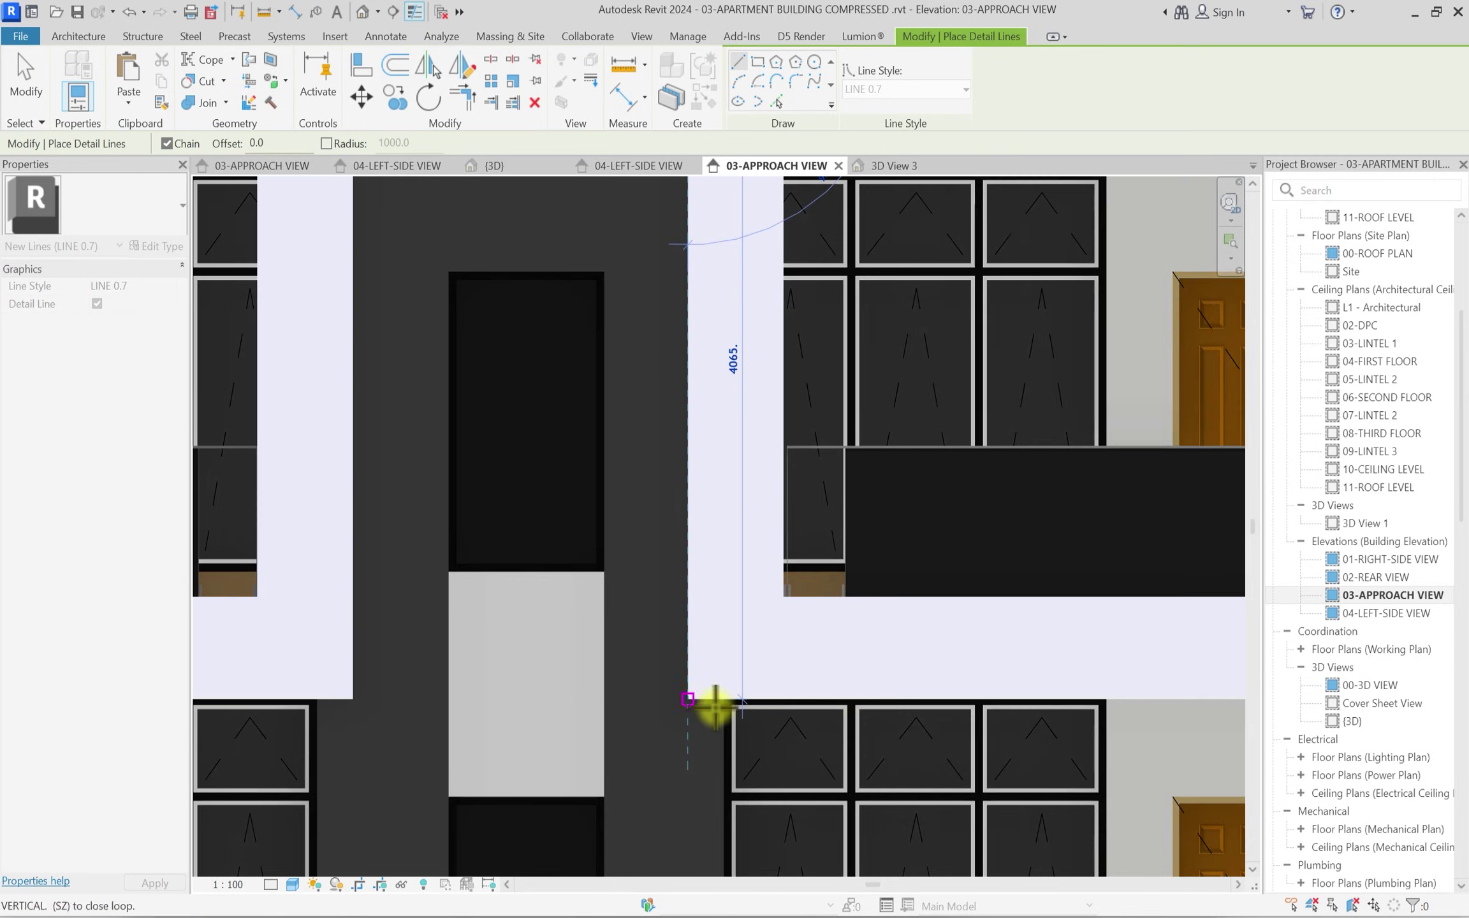
{"action": "left_click", "coordinate": [714, 706]}
{"action": "middle_click_drag", "start_coordinate": [715, 706], "coordinate": [345, 743]}
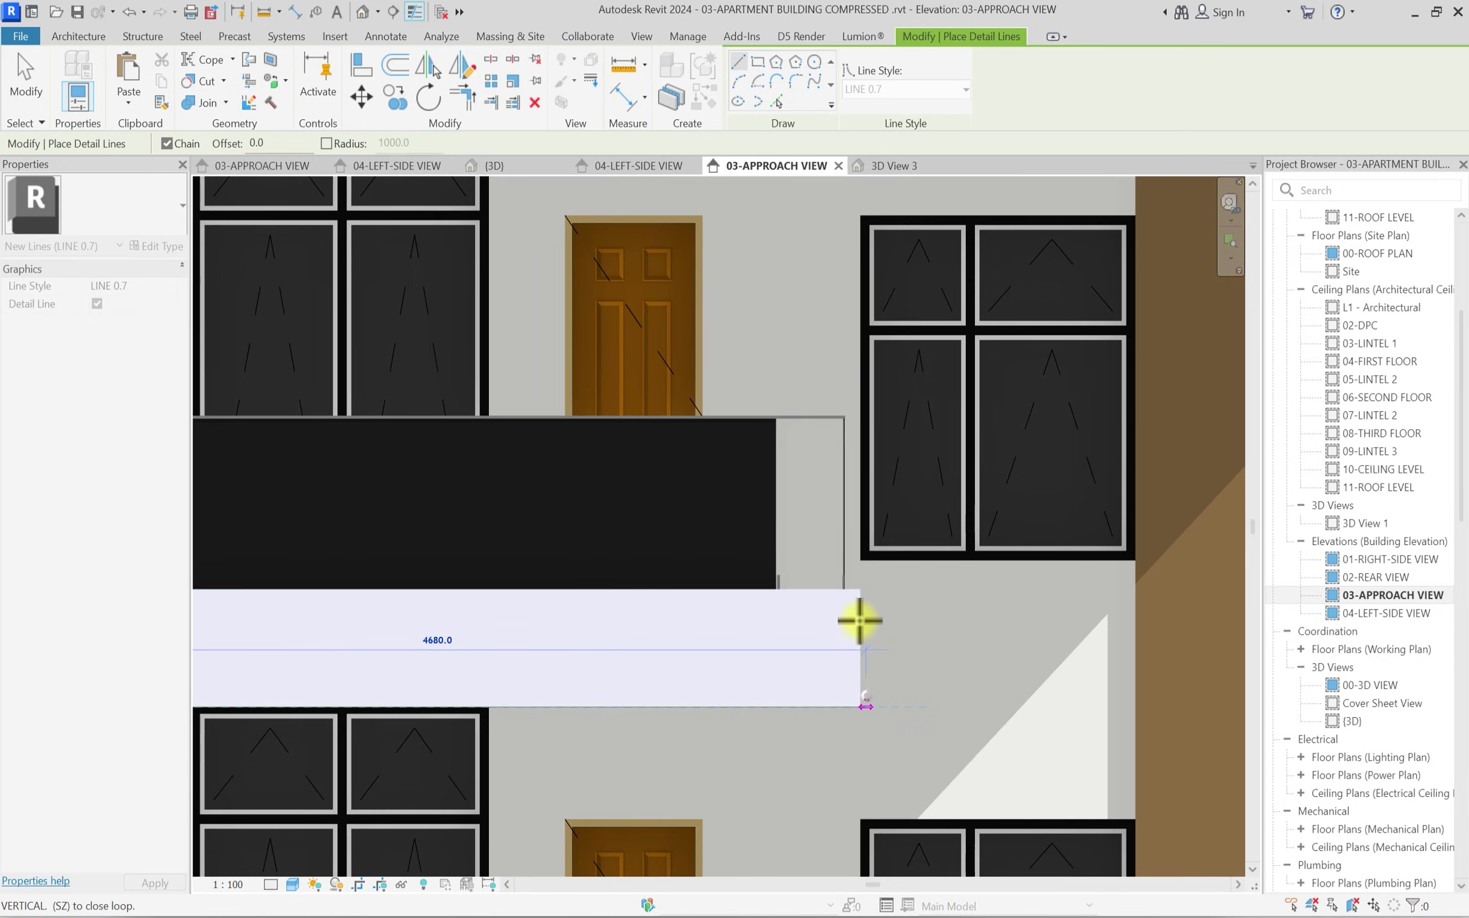
{"action": "scroll", "coordinate": [867, 714], "scroll_direction": "up", "scroll_amount": 5}
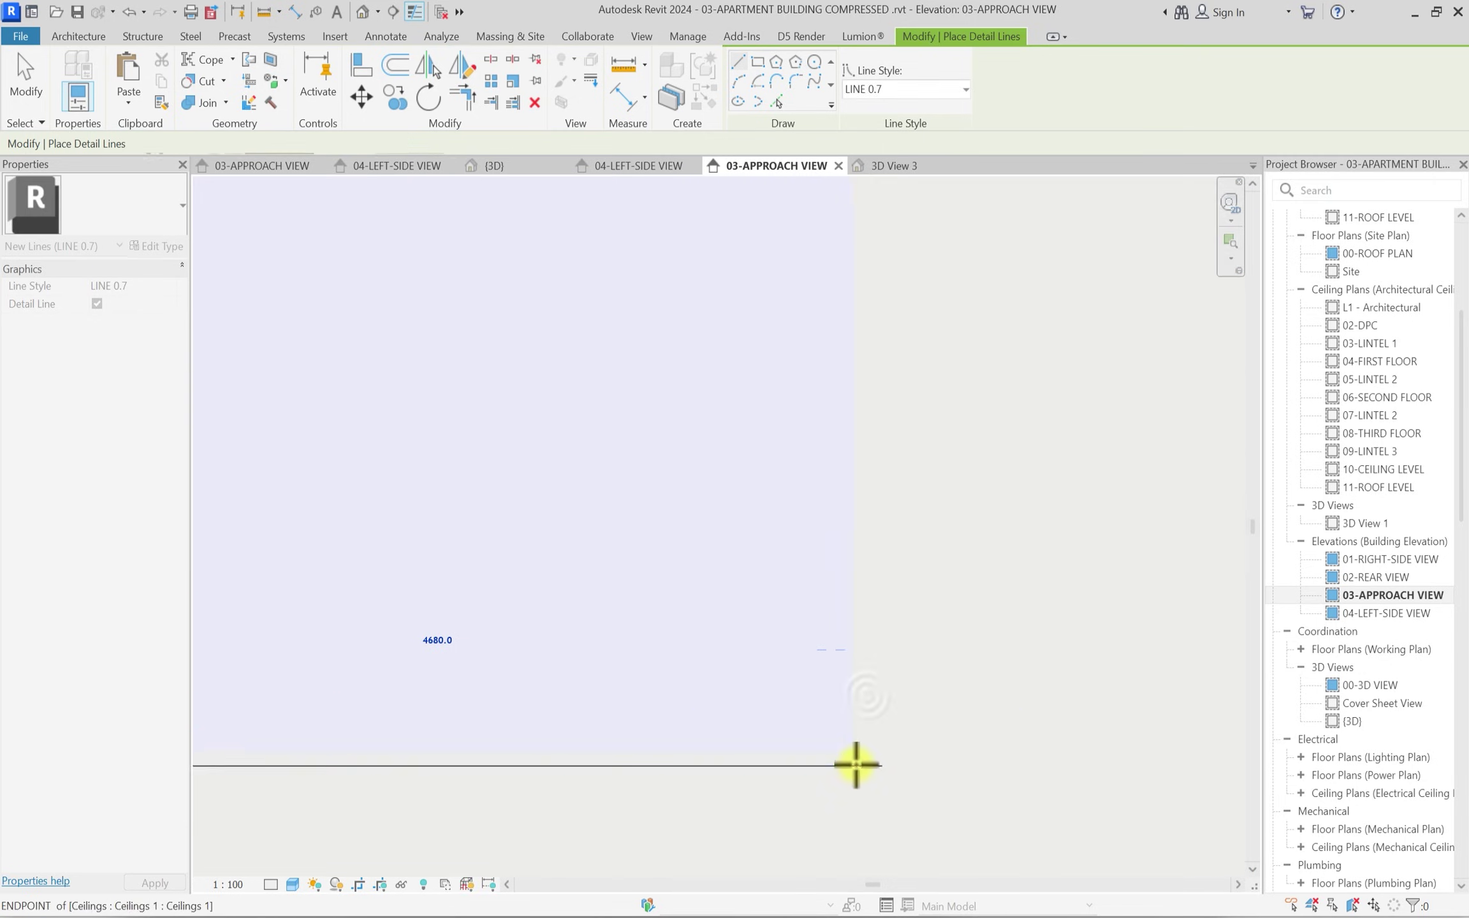
{"action": "left_click", "coordinate": [857, 766]}
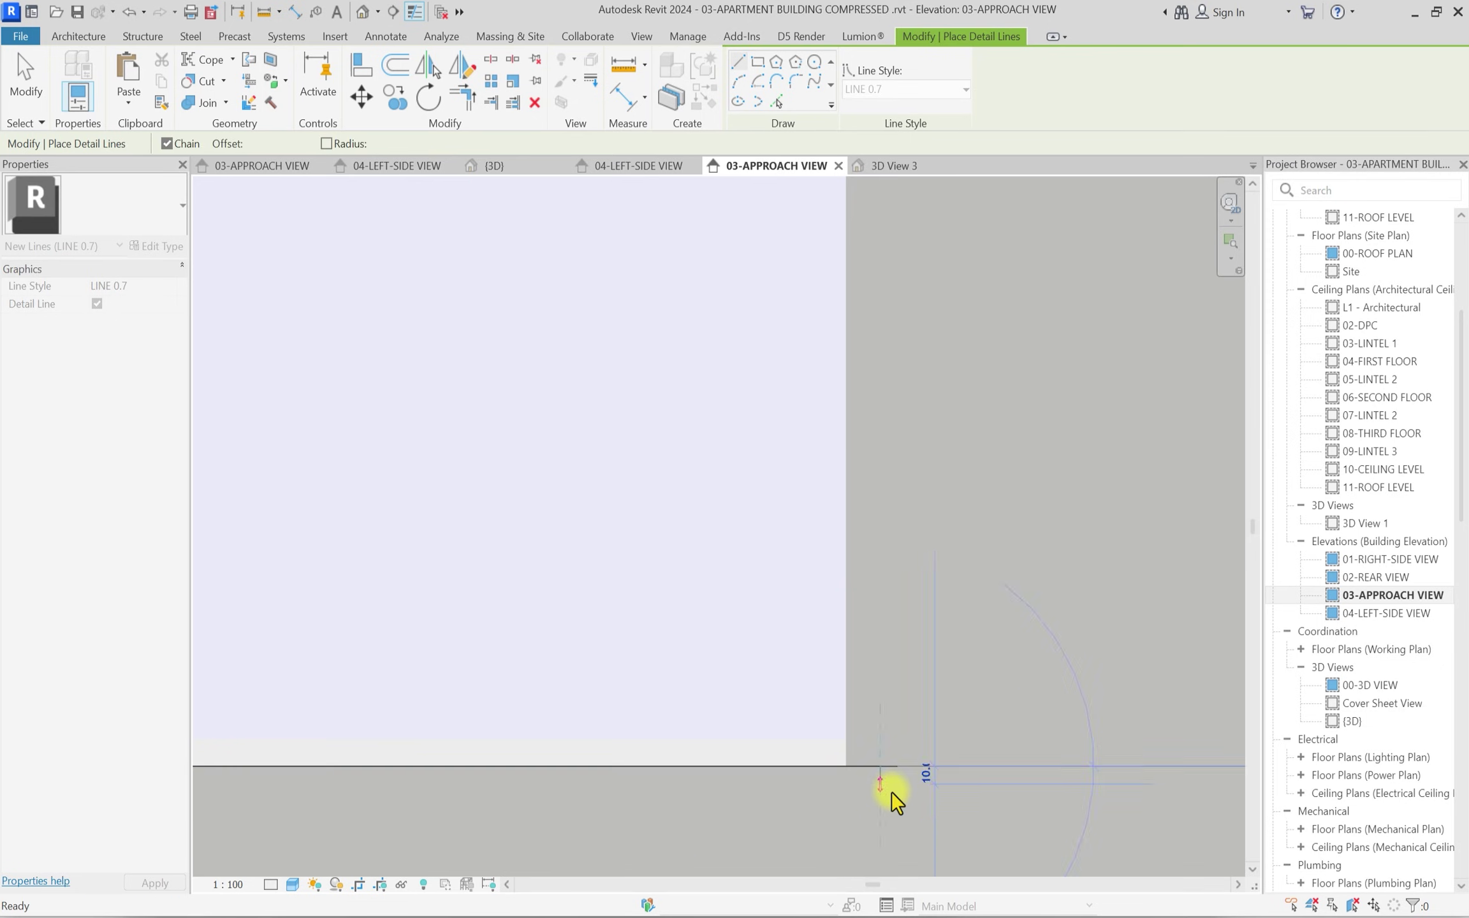
{"action": "key", "text": "Escape"}
{"action": "key", "text": "Escape"}
{"action": "left_click", "coordinate": [845, 764]}
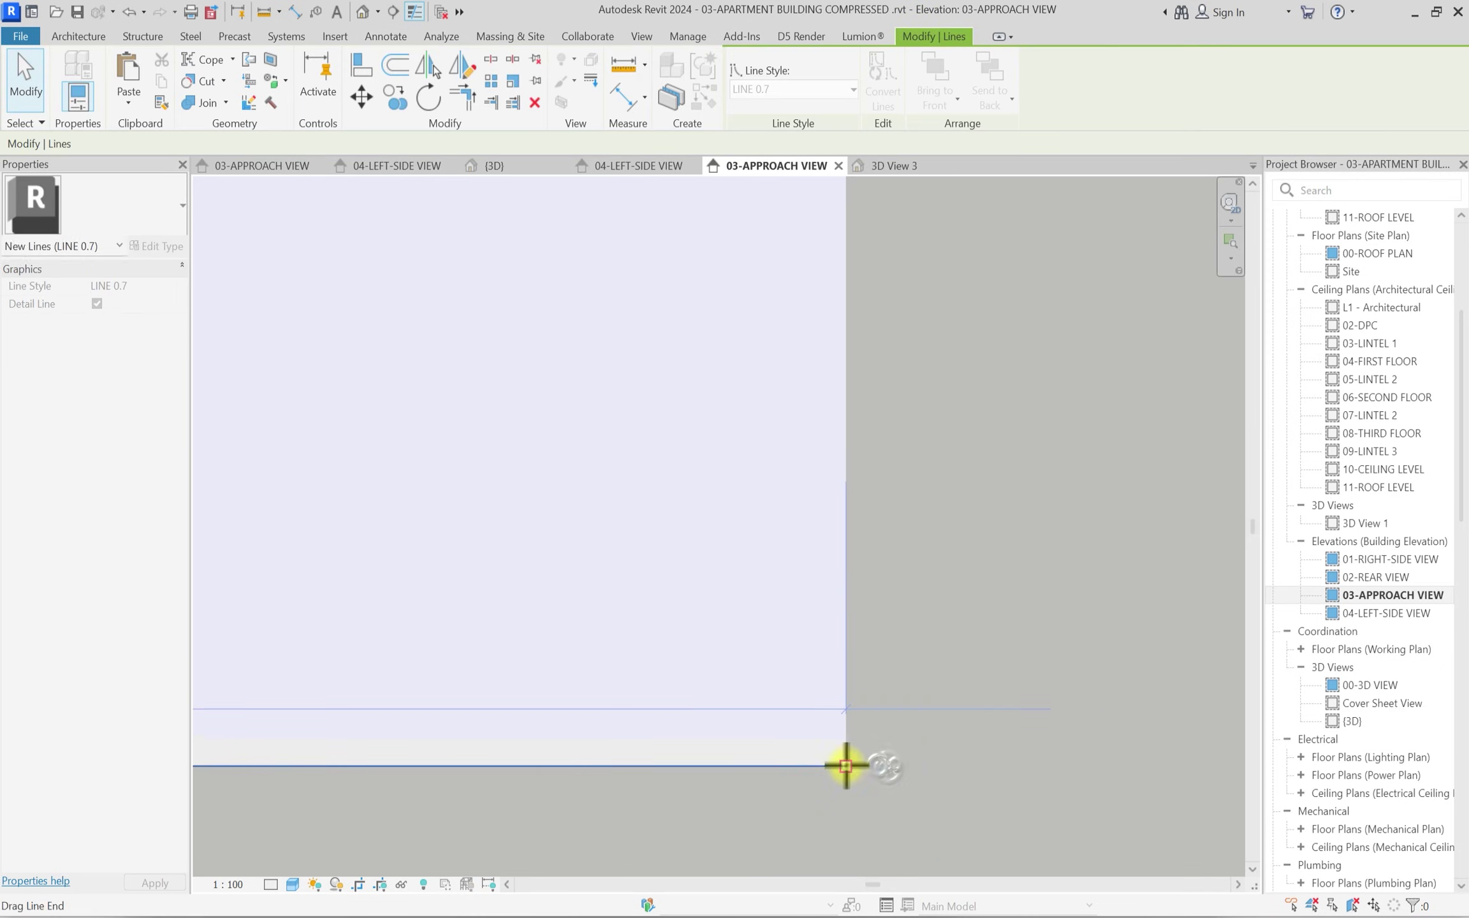
{"action": "key", "text": "Escape"}
Examine the line weight of the new outline around the right upper-floor frame against the whole facade.
{"action": "scroll", "coordinate": [980, 407], "scroll_direction": "down", "scroll_amount": 5}
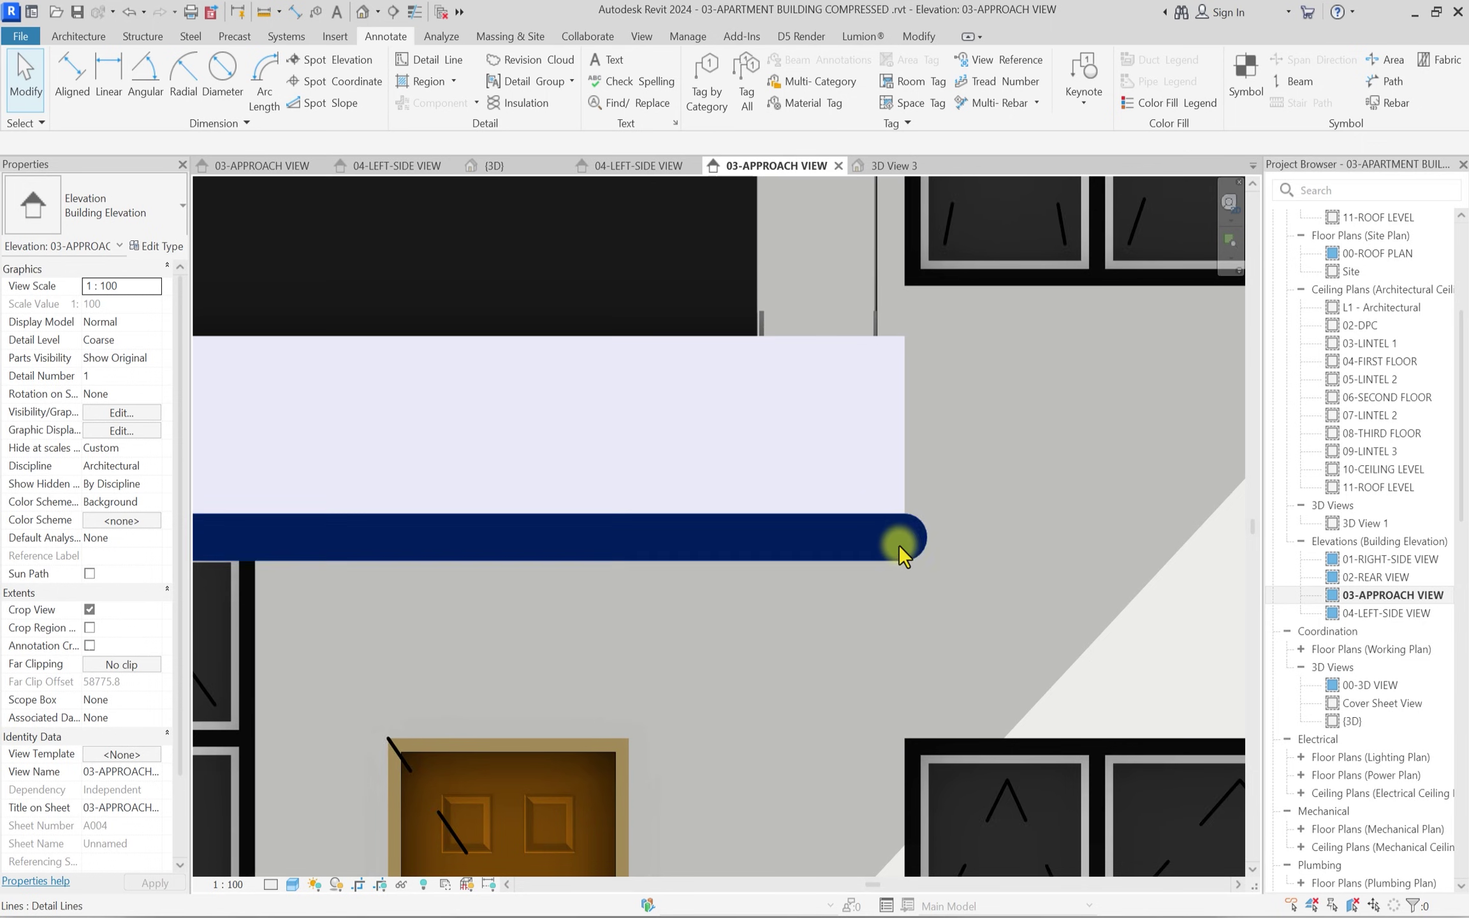
{"action": "scroll", "coordinate": [899, 543], "scroll_direction": "down", "scroll_amount": 5}
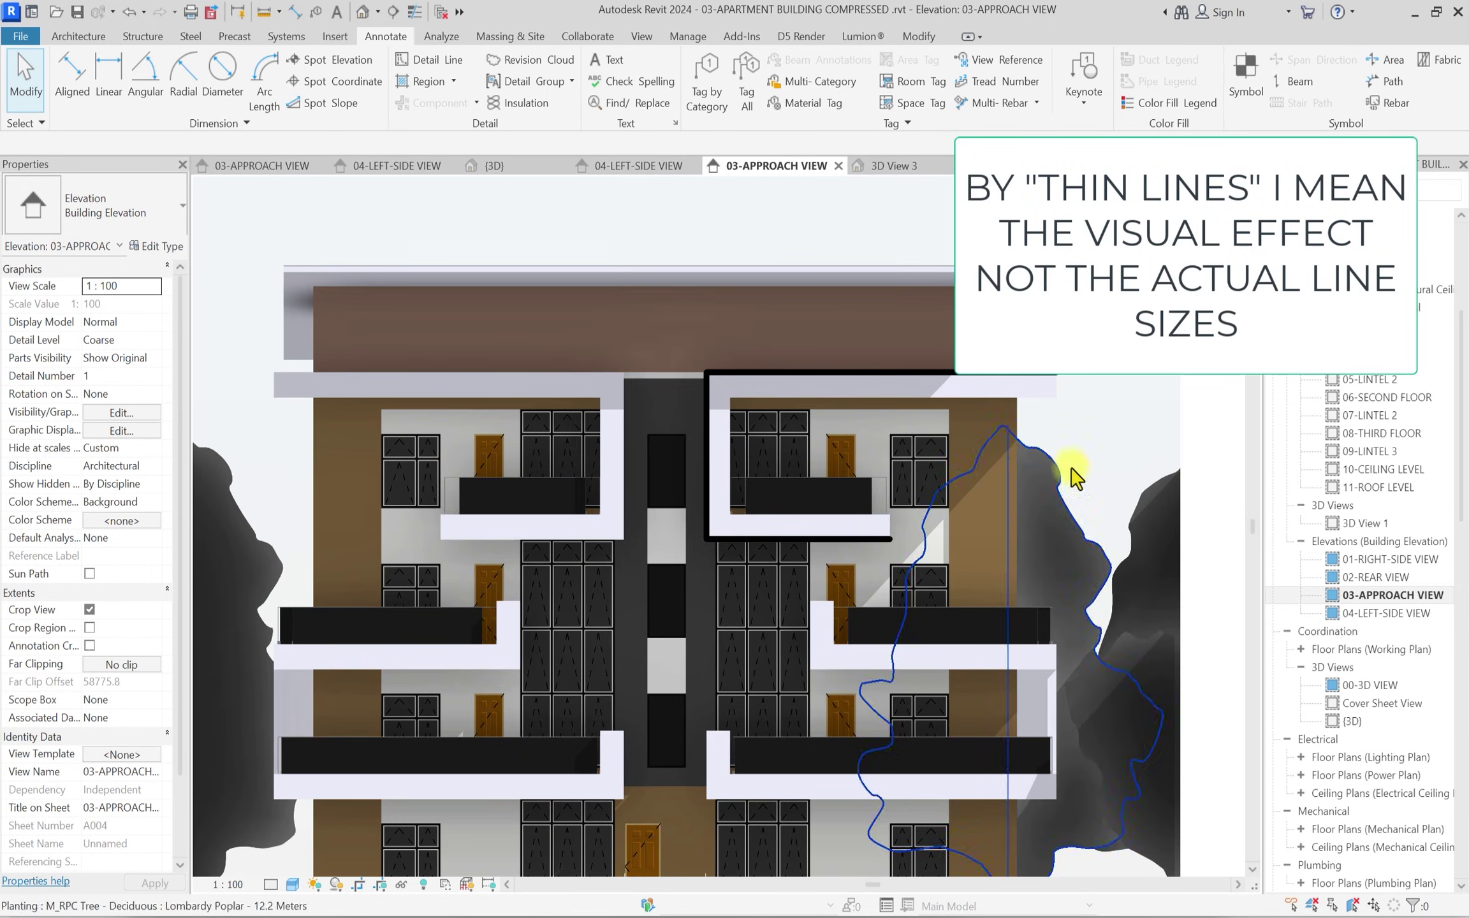
{"action": "scroll", "coordinate": [665, 556], "scroll_direction": "down", "scroll_amount": 2}
{"action": "scroll", "coordinate": [858, 510], "scroll_direction": "up", "scroll_amount": 4}
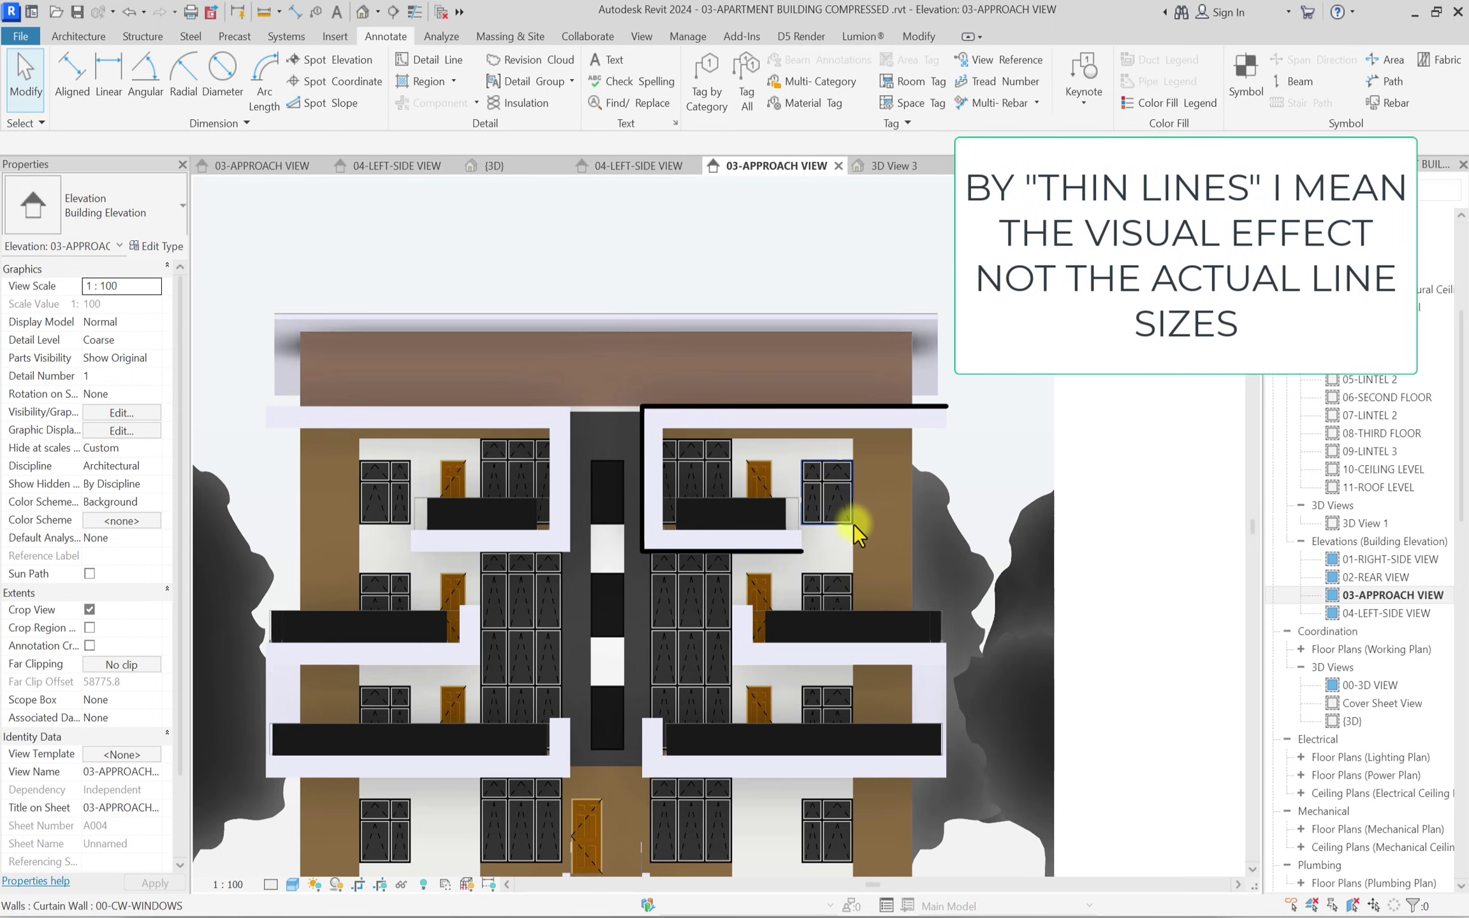
{"action": "scroll", "coordinate": [888, 432], "scroll_direction": "up", "scroll_amount": 2}
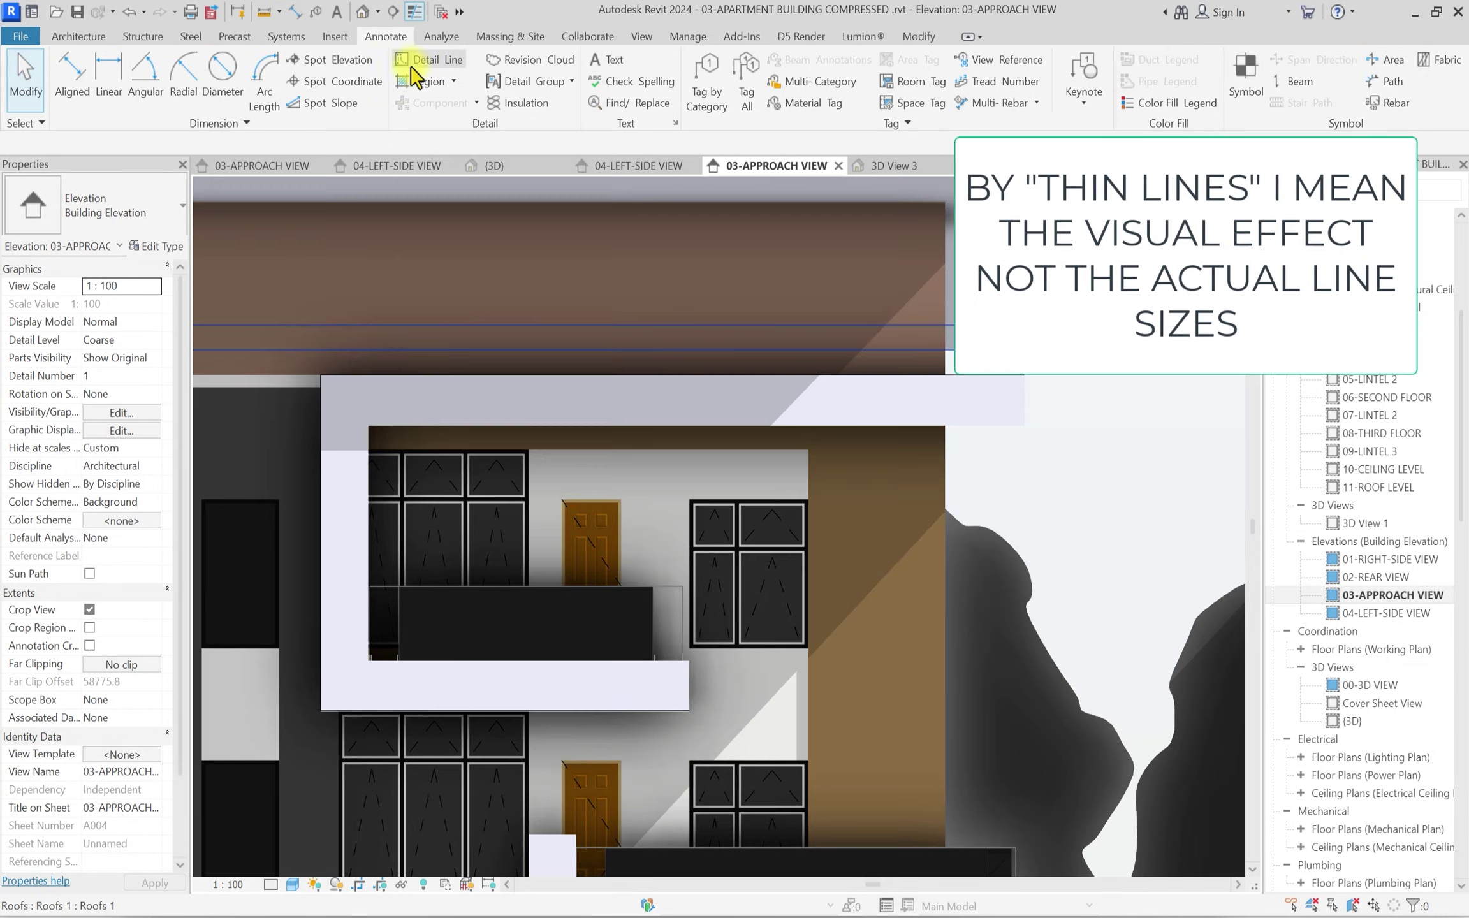
Draw LINE 0.7 detail lines down the inner edge of the right upper-floor frame and along its balcony's top edge to the outer end.
{"action": "left_click", "coordinate": [426, 60]}
{"action": "scroll", "coordinate": [816, 490], "scroll_direction": "up", "scroll_amount": 3}
{"action": "scroll", "coordinate": [565, 483], "scroll_direction": "down", "scroll_amount": 2}
{"action": "scroll", "coordinate": [574, 476], "scroll_direction": "up", "scroll_amount": 3}
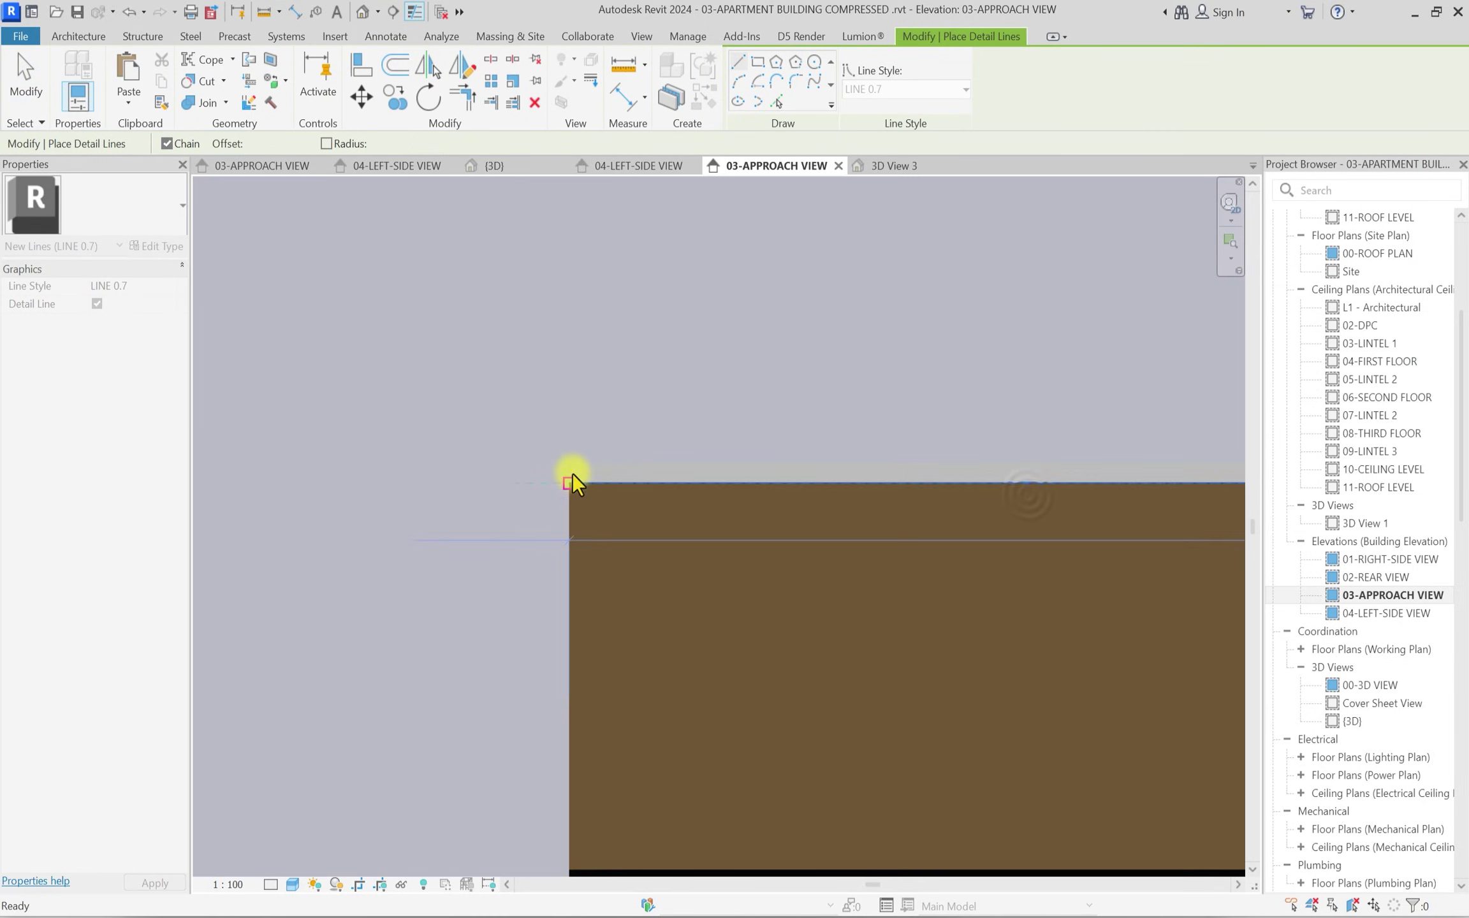
{"action": "left_click", "coordinate": [574, 498]}
{"action": "scroll", "coordinate": [574, 498], "scroll_direction": "down", "scroll_amount": 2}
{"action": "scroll", "coordinate": [564, 605], "scroll_direction": "up", "scroll_amount": 3}
{"action": "scroll", "coordinate": [564, 605], "scroll_direction": "down", "scroll_amount": 5}
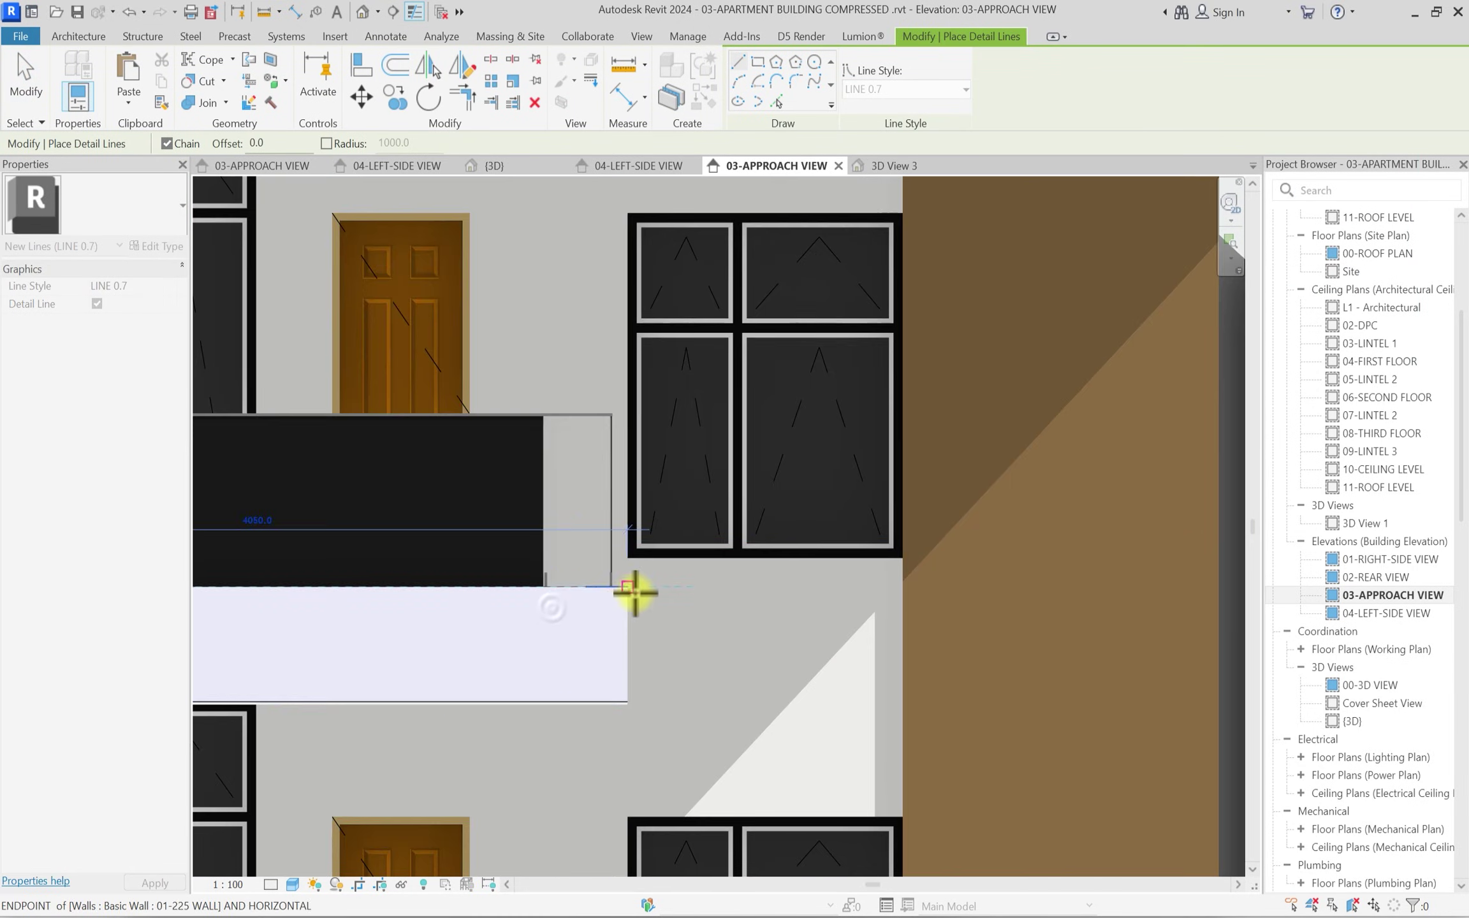
{"action": "scroll", "coordinate": [853, 475], "scroll_direction": "down", "scroll_amount": 3}
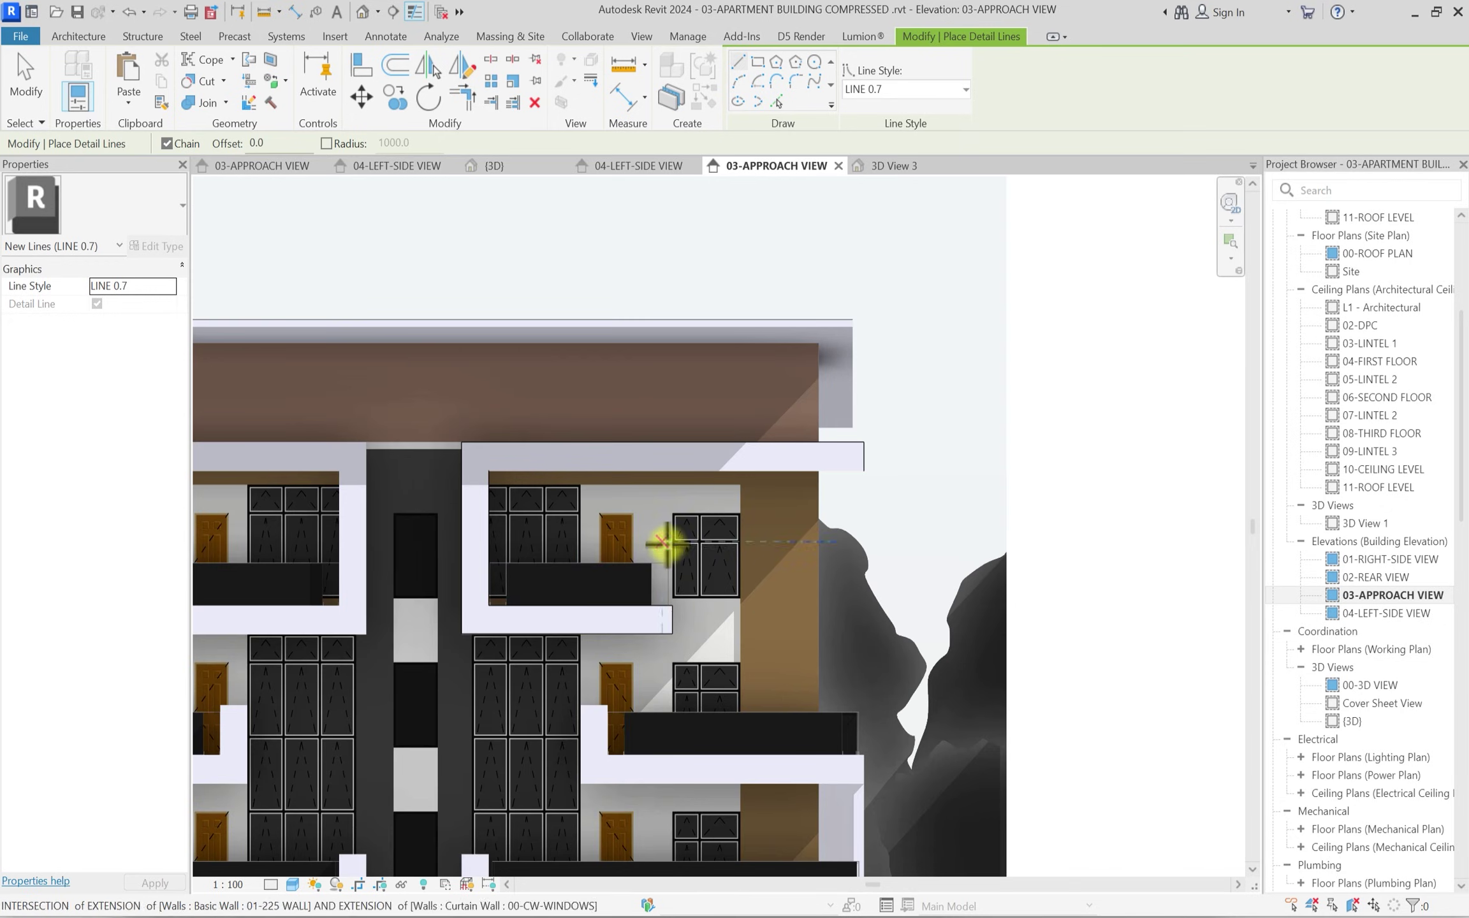
Finish the current line and turn on Show Edges in the elevation's graphic display options.
{"action": "scroll", "coordinate": [735, 594], "scroll_direction": "down", "scroll_amount": 1}
{"action": "key", "text": "Escape"}
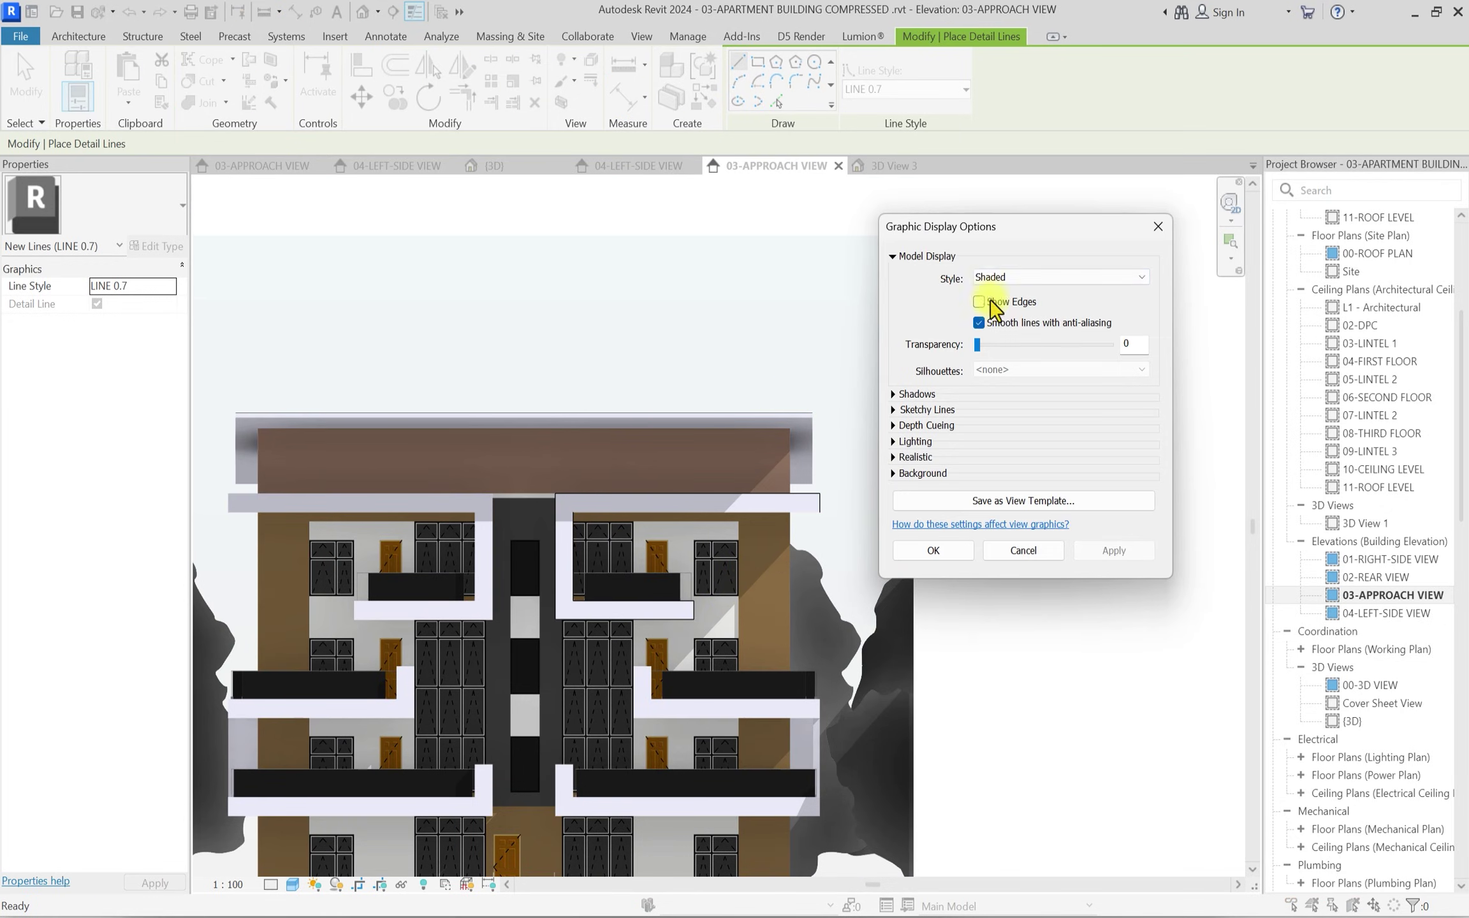
{"action": "left_click", "coordinate": [933, 549]}
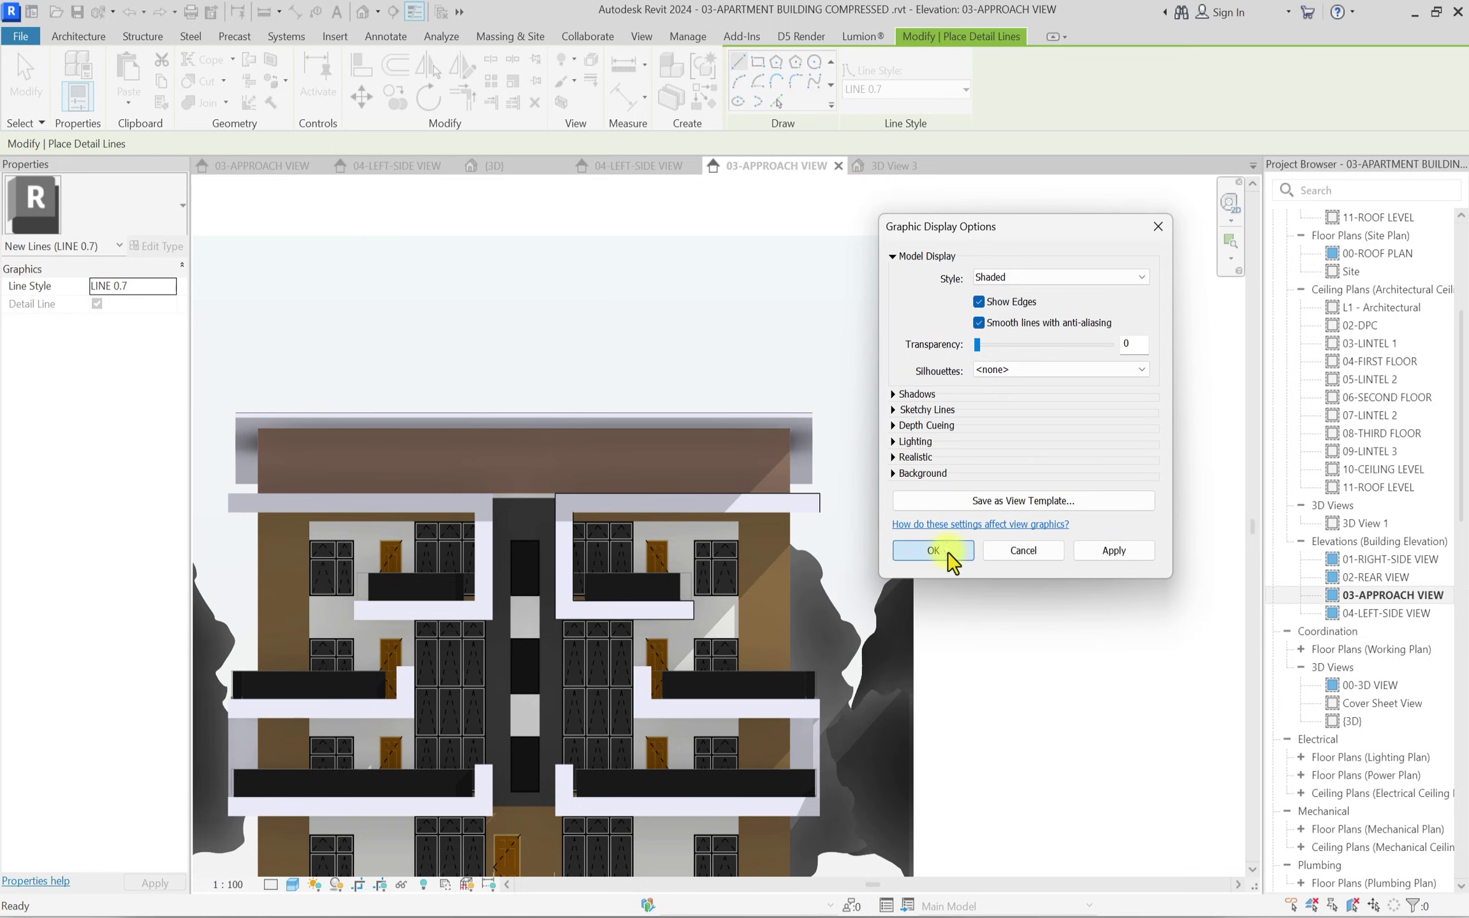
Draw a detail line along the right fascia's lower edge and trim it to a corner with the fascia's outer end line.
{"action": "scroll", "coordinate": [570, 541], "scroll_direction": "up", "scroll_amount": 3}
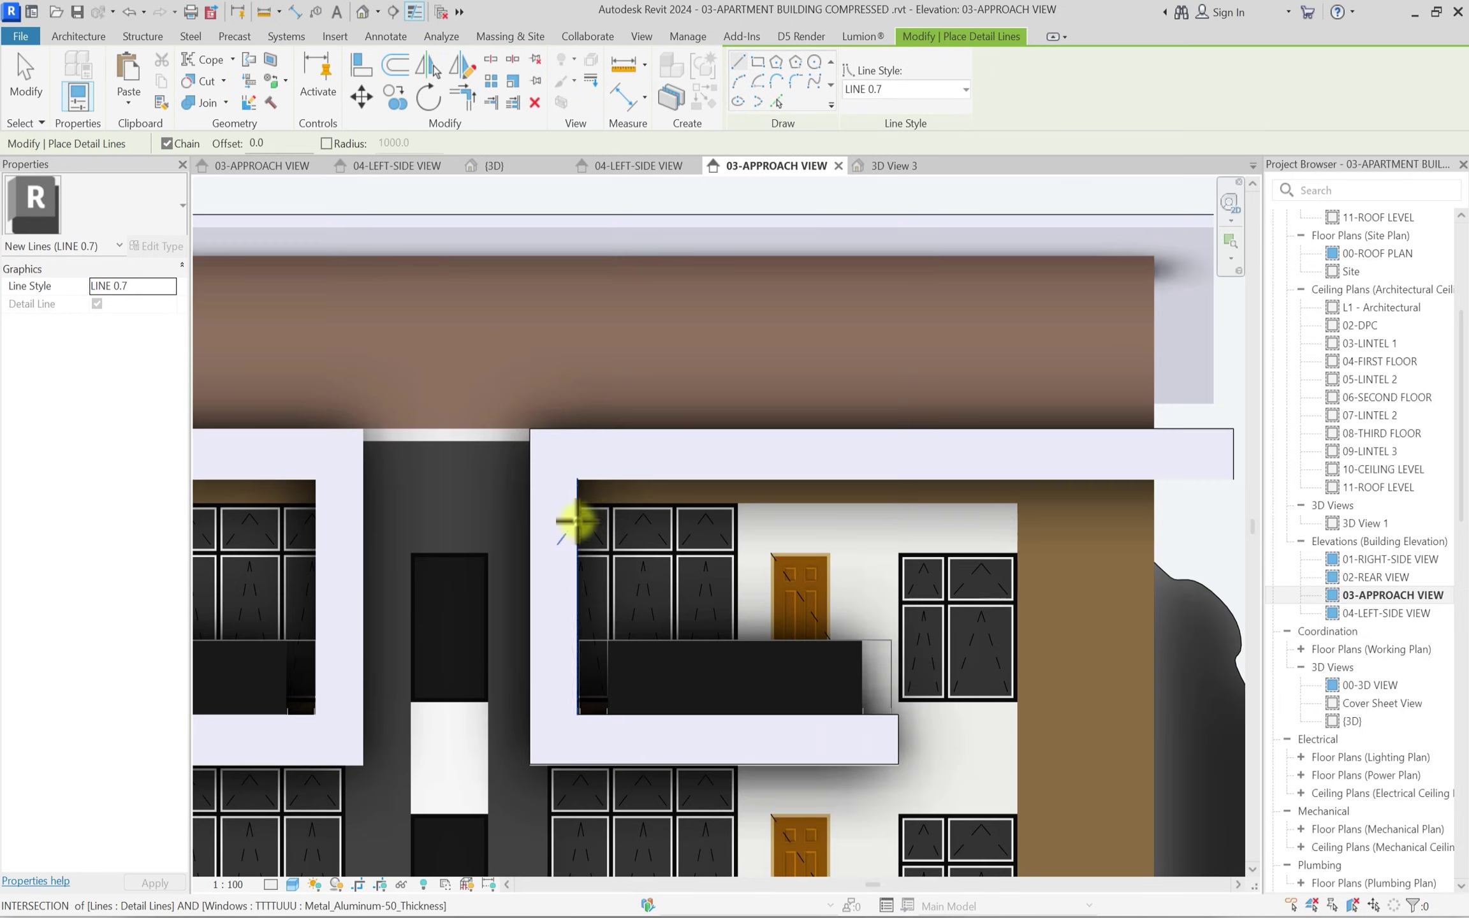
{"action": "scroll", "coordinate": [697, 556], "scroll_direction": "down", "scroll_amount": 2}
{"action": "scroll", "coordinate": [994, 459], "scroll_direction": "up", "scroll_amount": 3}
{"action": "scroll", "coordinate": [823, 526], "scroll_direction": "up", "scroll_amount": 3}
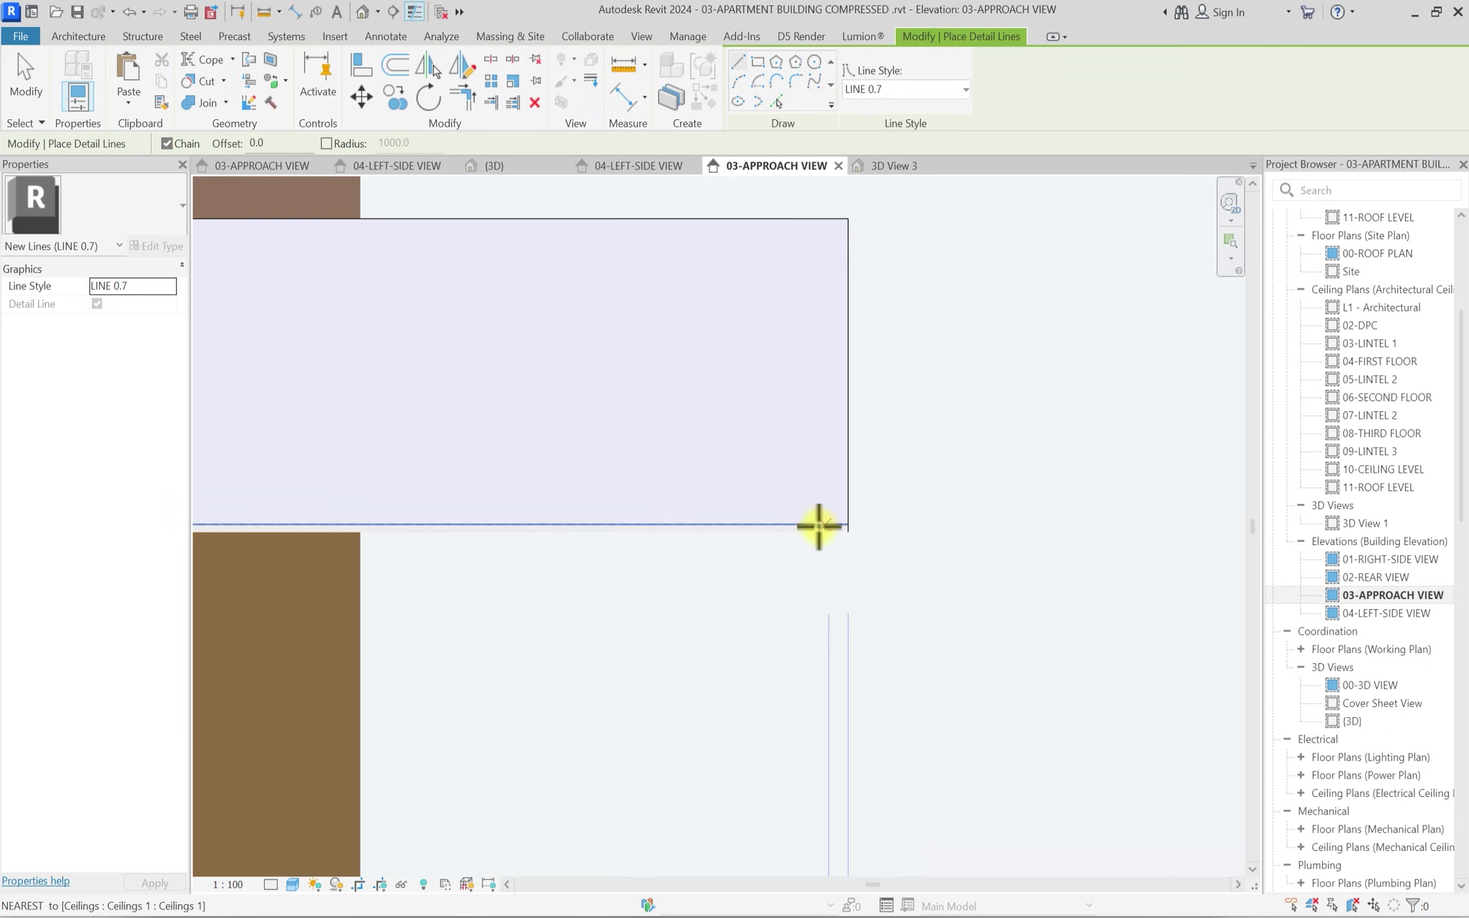
{"action": "scroll", "coordinate": [843, 522], "scroll_direction": "down", "scroll_amount": 4}
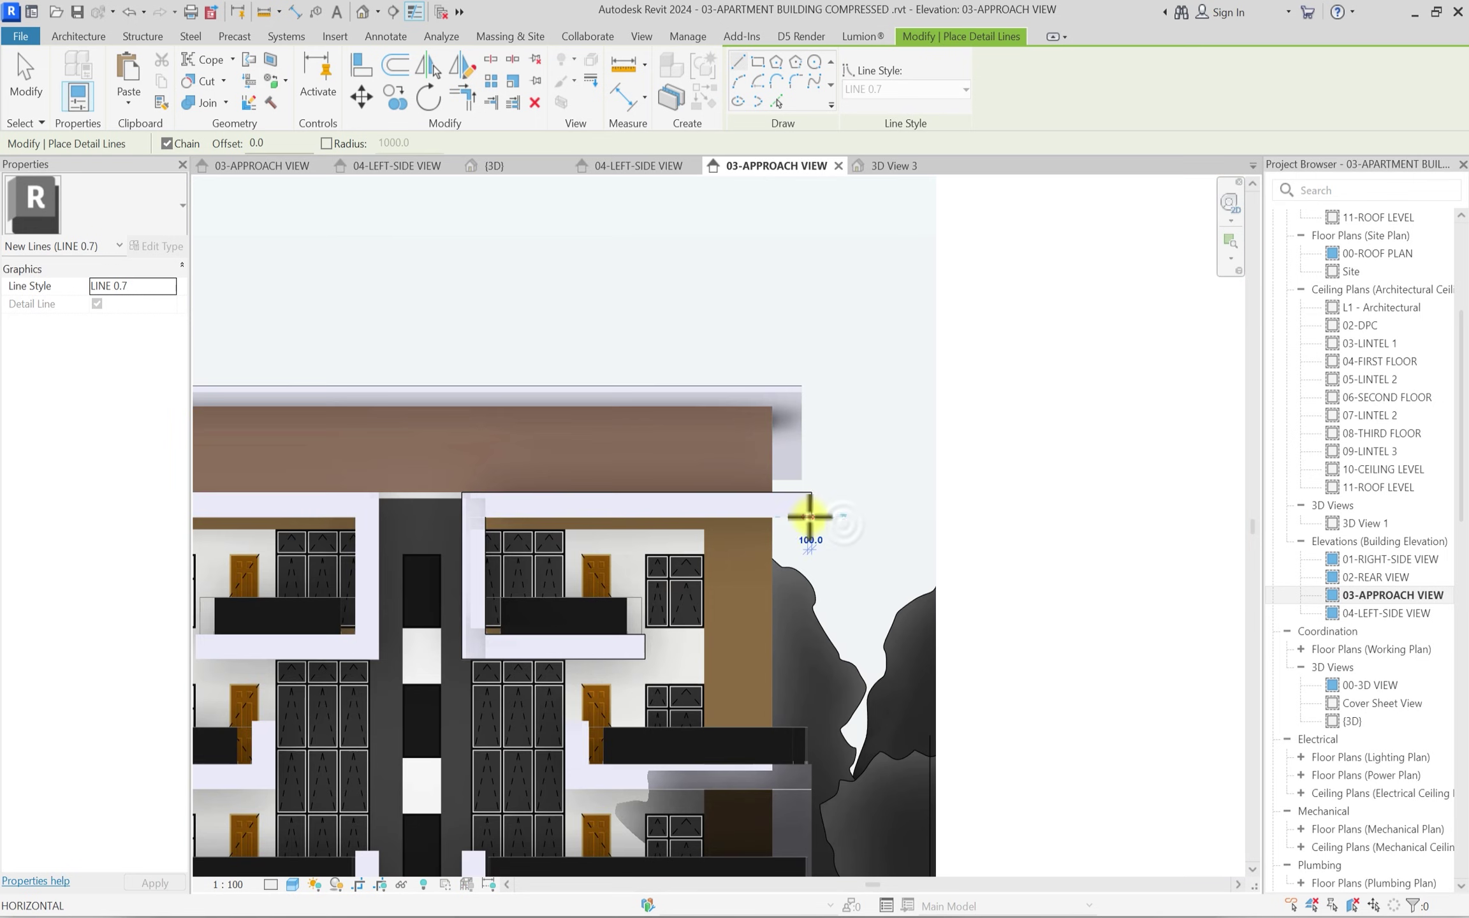
{"action": "left_click", "coordinate": [810, 515]}
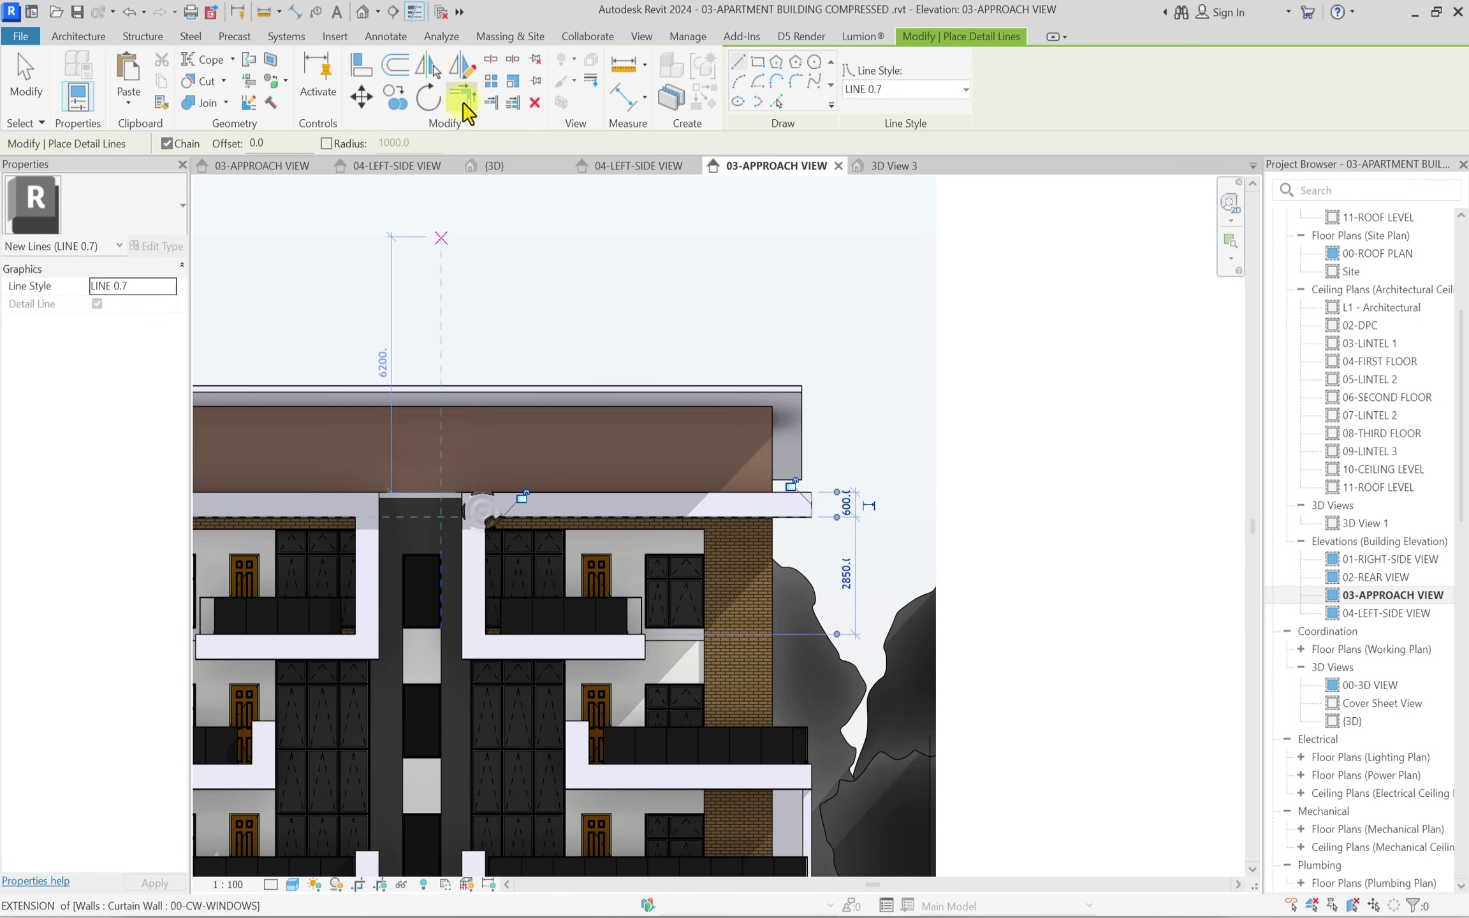
{"action": "left_click", "coordinate": [463, 97]}
{"action": "left_click", "coordinate": [808, 511]}
{"action": "scroll", "coordinate": [672, 459], "scroll_direction": "down", "scroll_amount": 3}
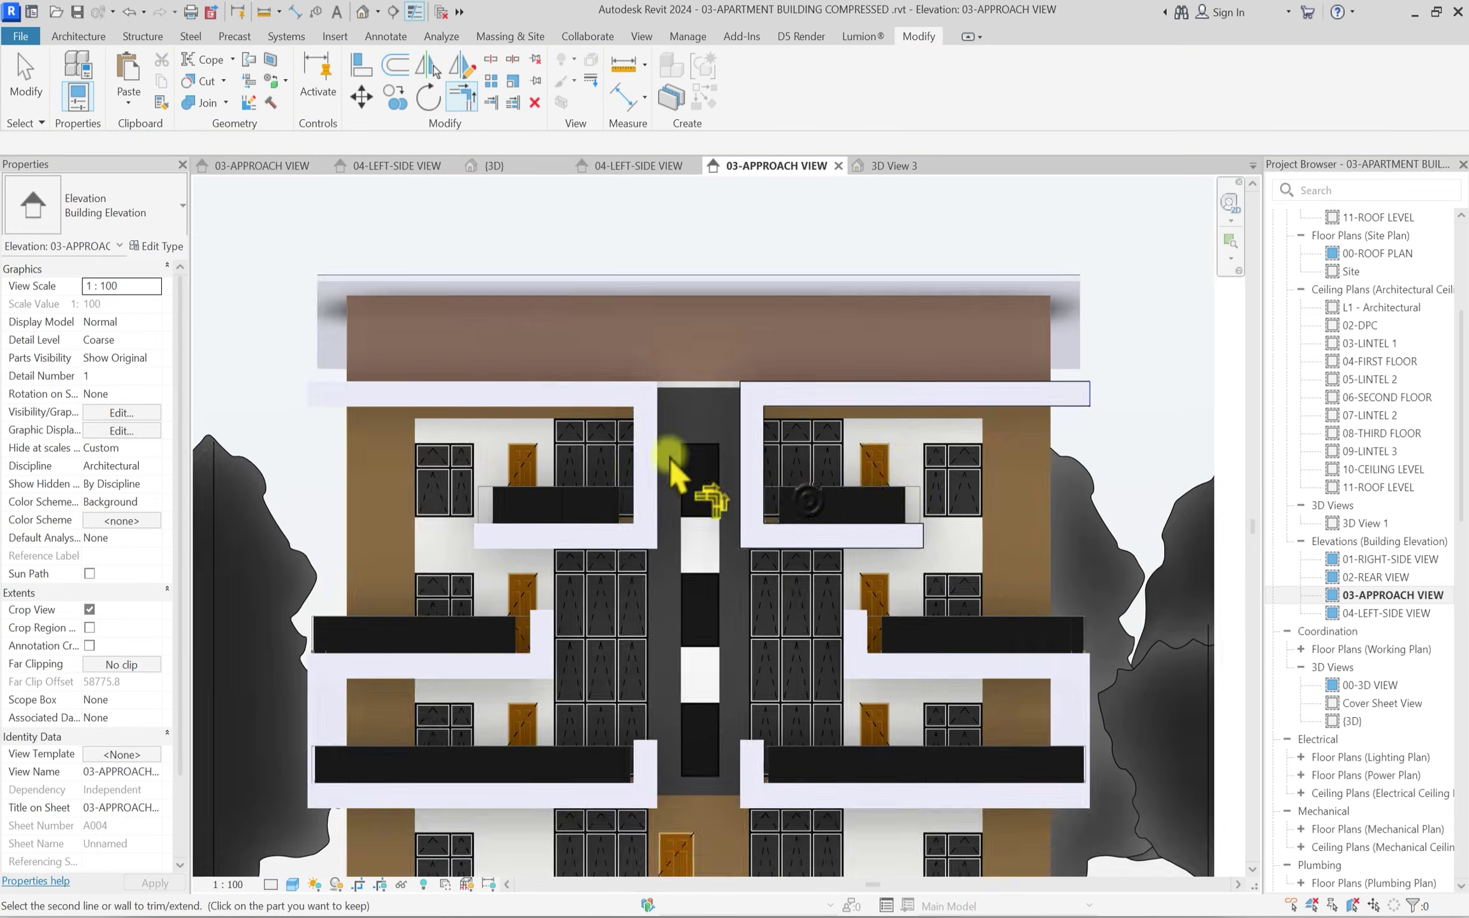
Draw LINE 0.7 detail lines along the left fascia's upper edge, down the tower side and along the top balcony's underside to its outer end.
{"action": "scroll", "coordinate": [498, 459], "scroll_direction": "up", "scroll_amount": 5}
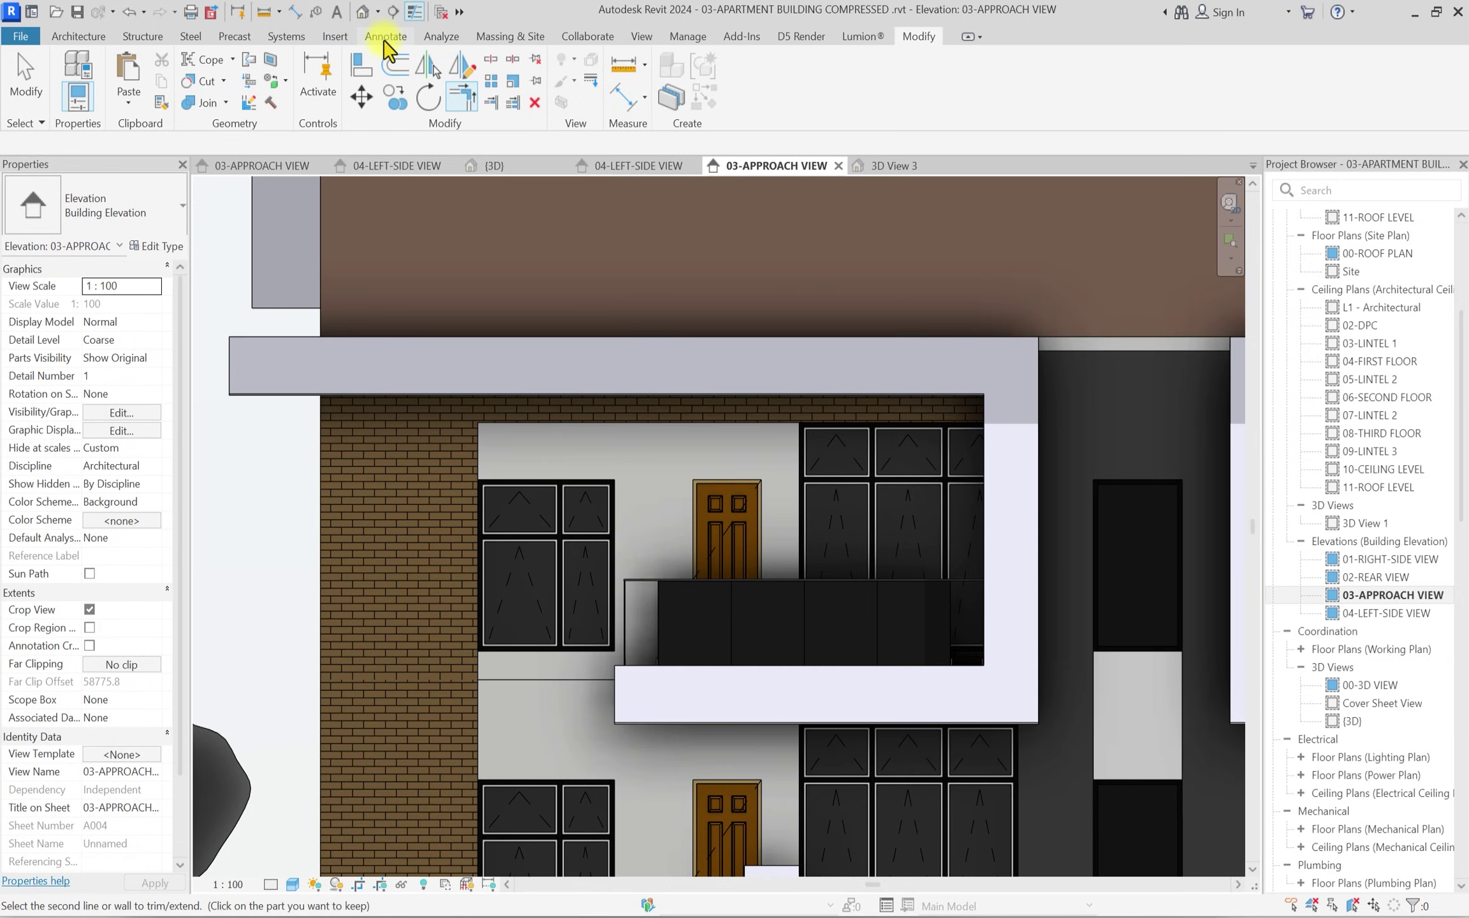
{"action": "left_click", "coordinate": [386, 37]}
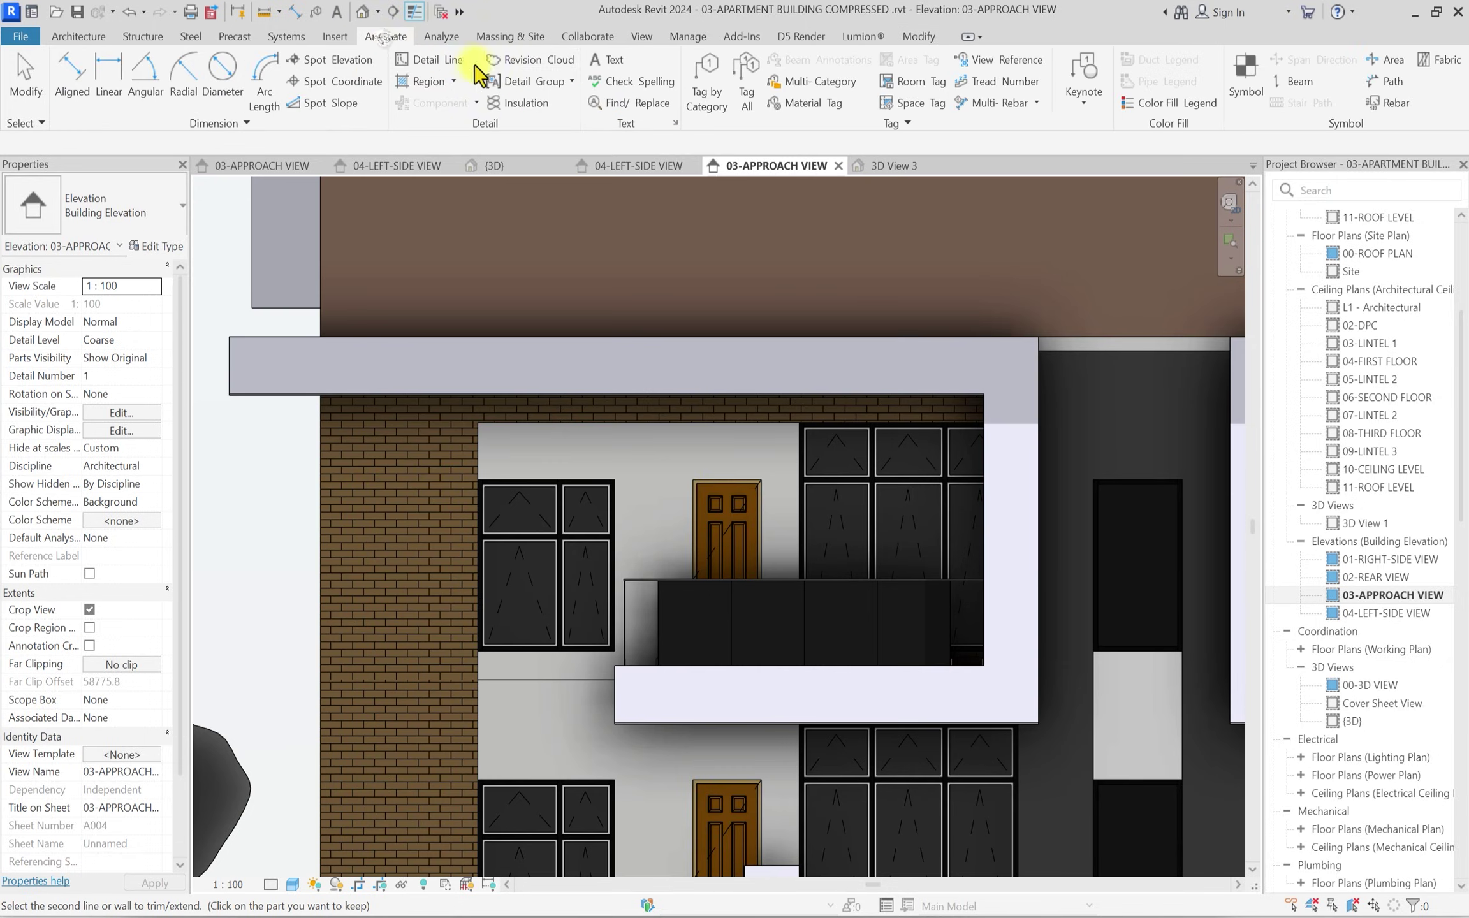
{"action": "left_click", "coordinate": [428, 60]}
{"action": "scroll", "coordinate": [233, 354], "scroll_direction": "up", "scroll_amount": 3}
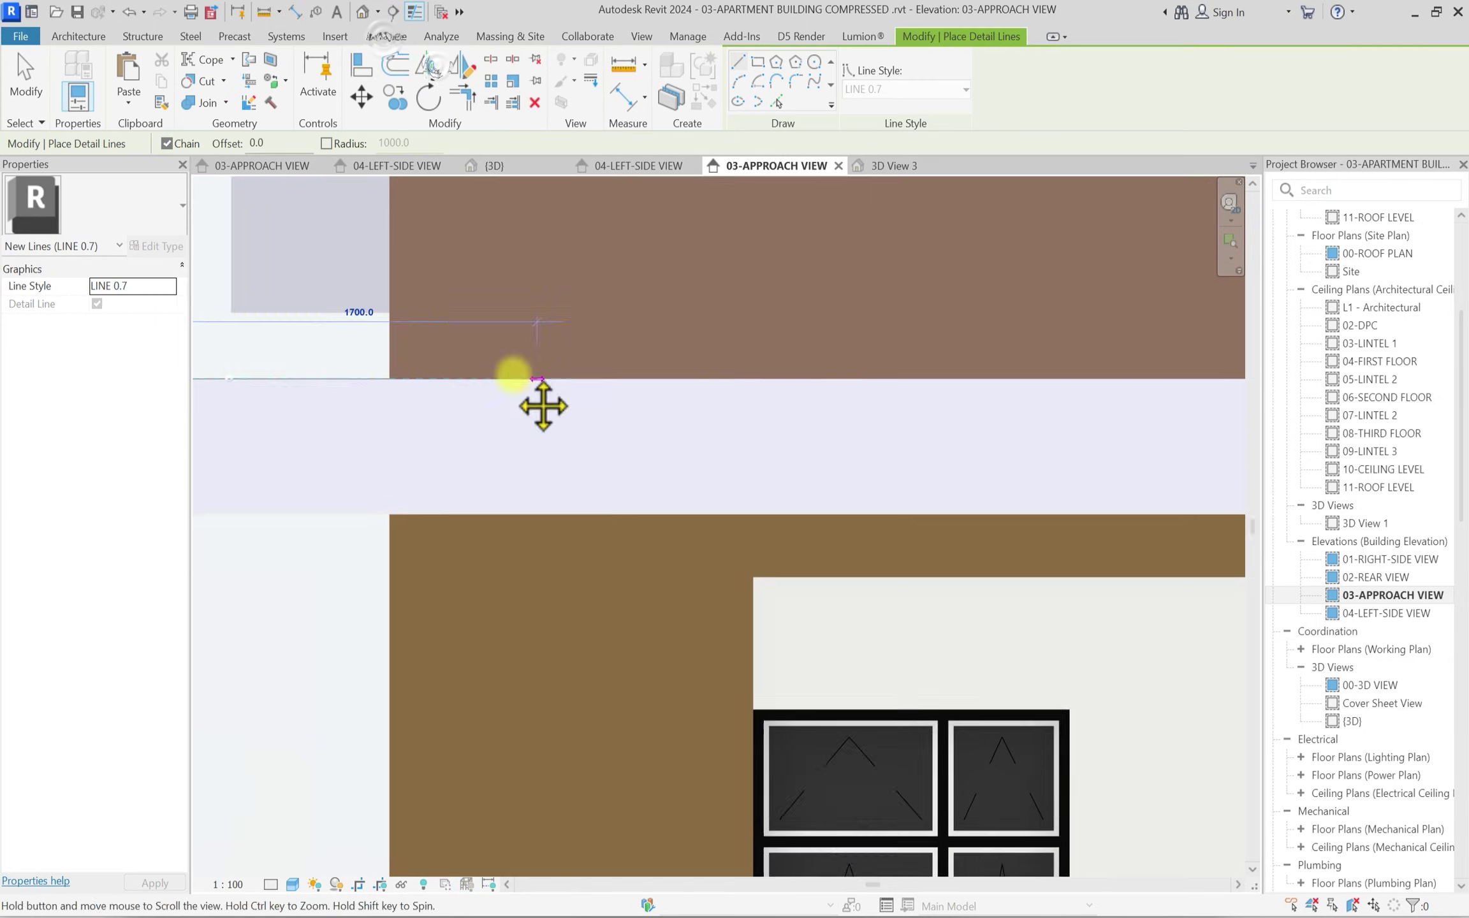
{"action": "middle_click_drag", "start_coordinate": [534, 404], "coordinate": [912, 387]}
{"action": "scroll", "coordinate": [842, 596], "scroll_direction": "up", "scroll_amount": 3}
{"action": "scroll", "coordinate": [842, 597], "scroll_direction": "up", "scroll_amount": 3}
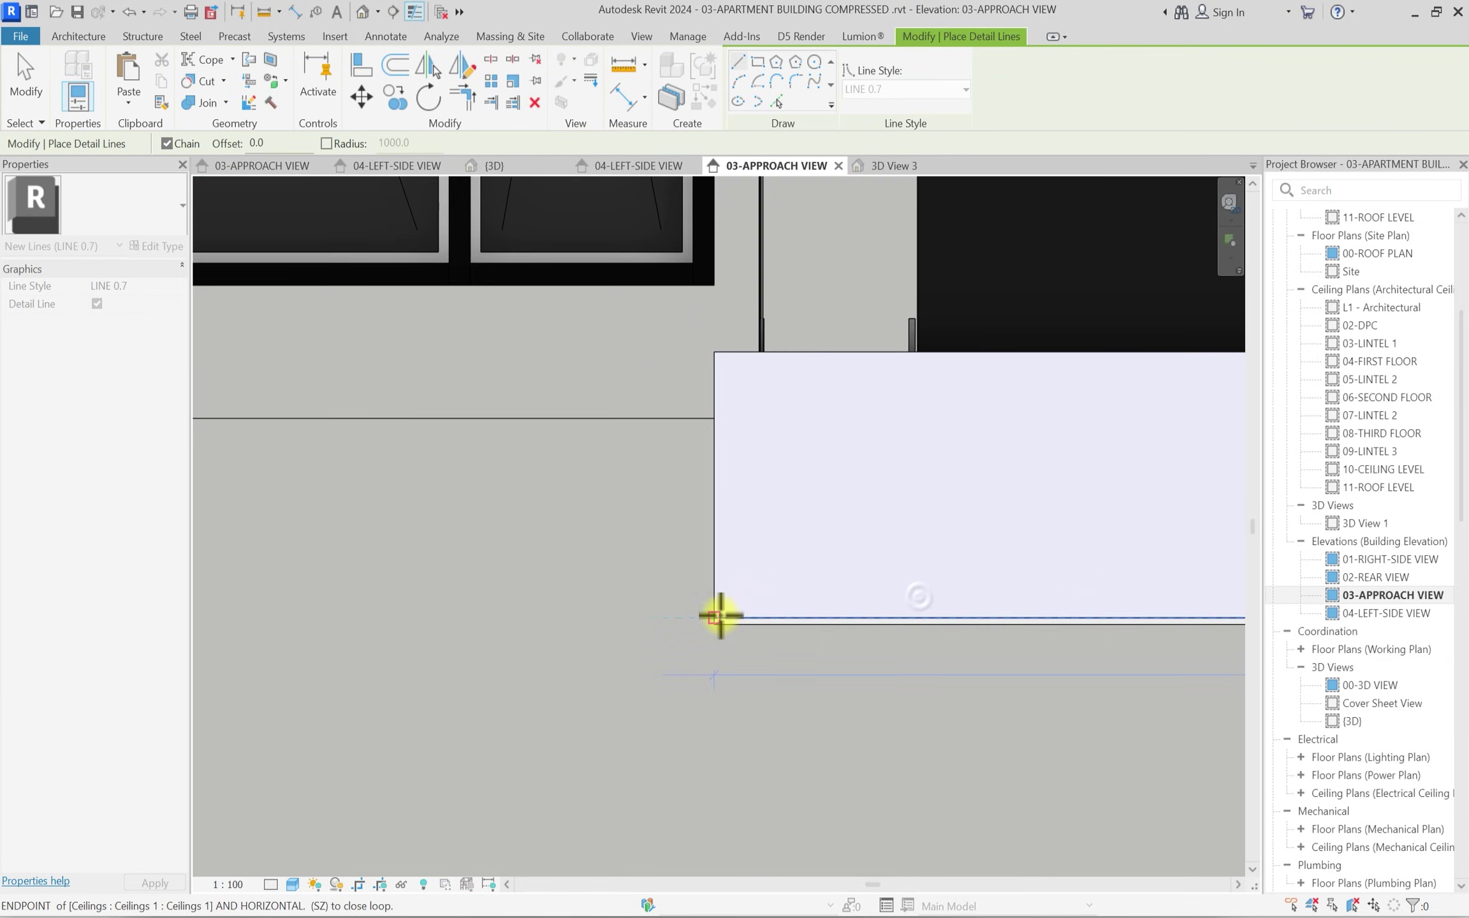
Continue the left upper frame's outline around the balcony end, along its top, up the inner edge and along the fascia's lower edge.
{"action": "scroll", "coordinate": [430, 626], "scroll_direction": "down", "scroll_amount": 5}
{"action": "scroll", "coordinate": [871, 583], "scroll_direction": "up", "scroll_amount": 5}
{"action": "scroll", "coordinate": [941, 453], "scroll_direction": "down", "scroll_amount": 5}
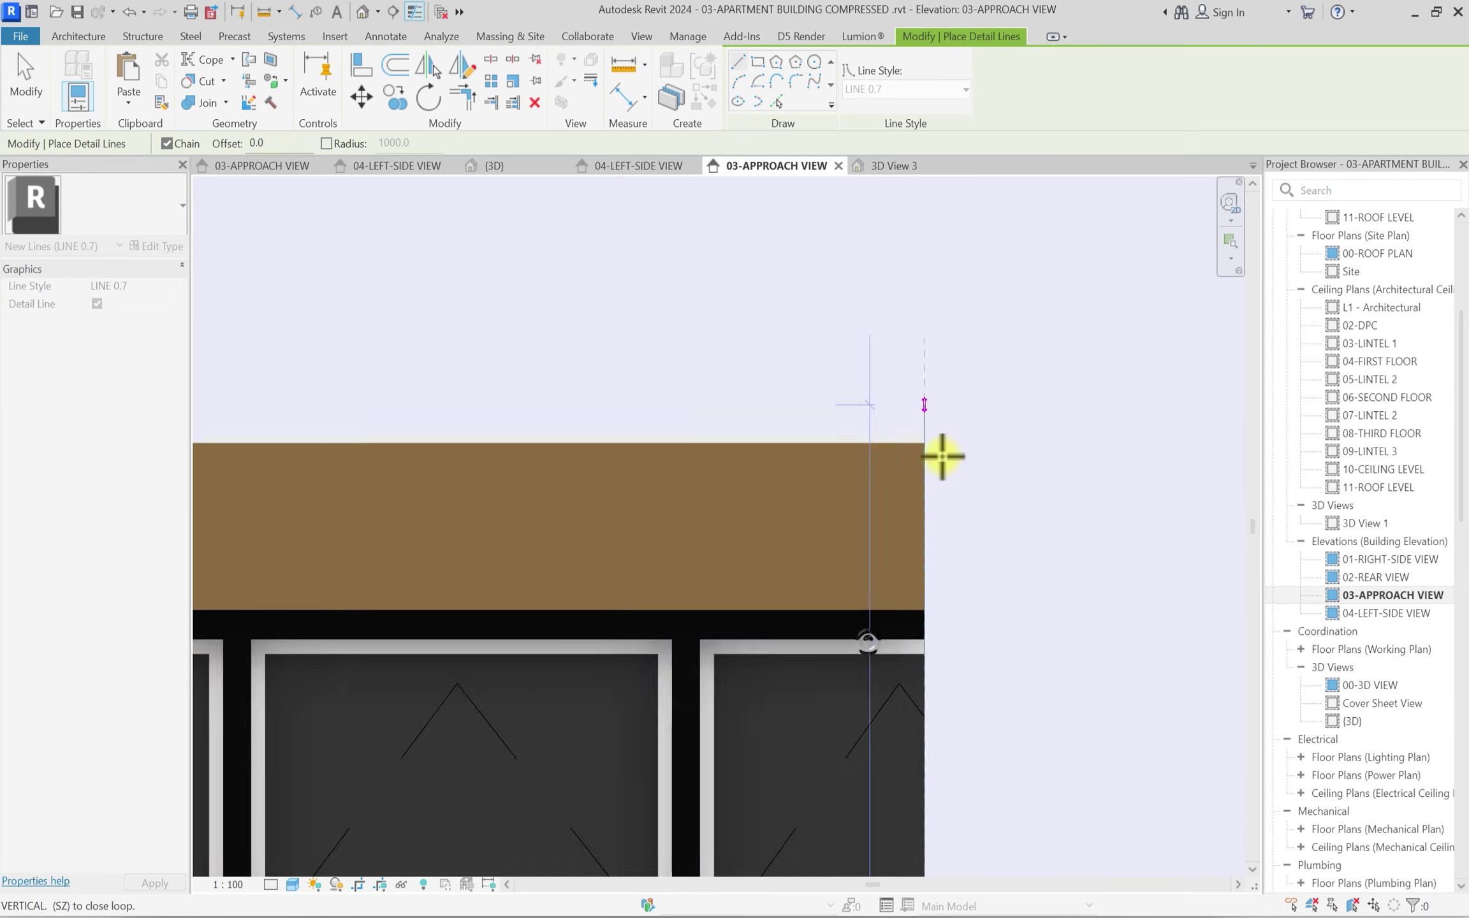
{"action": "scroll", "coordinate": [734, 501], "scroll_direction": "up", "scroll_amount": 5}
{"action": "middle_click_drag", "start_coordinate": [734, 502], "coordinate": [518, 309]}
{"action": "scroll", "coordinate": [524, 476], "scroll_direction": "down", "scroll_amount": 5}
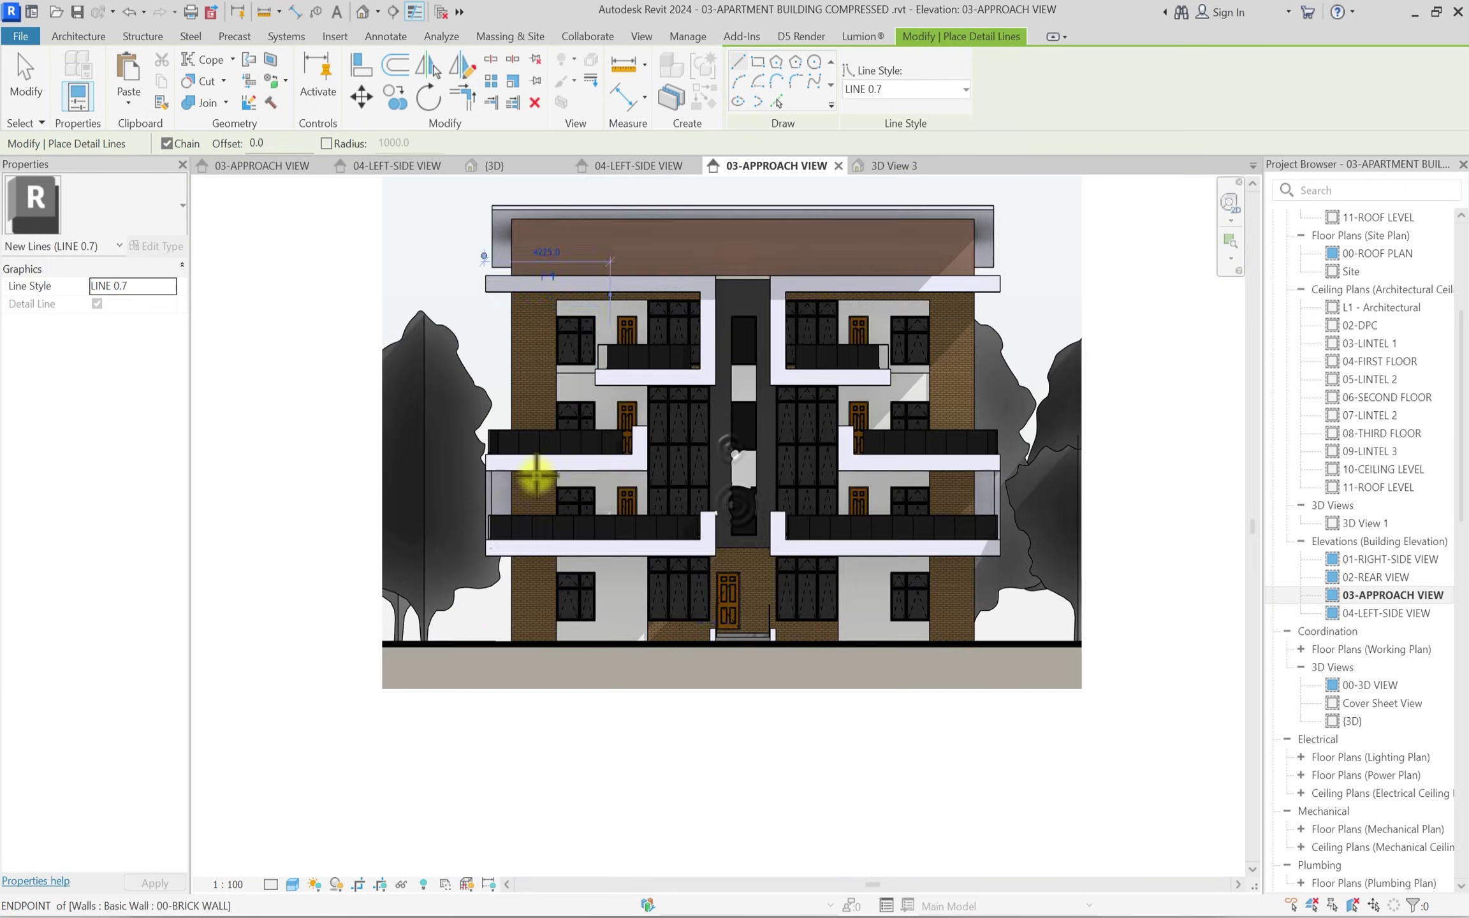
Draw detail lines along the top edge of the middle left balcony slab and up the side of its upstand.
{"action": "scroll", "coordinate": [370, 393], "scroll_direction": "up", "scroll_amount": 5}
{"action": "scroll", "coordinate": [688, 583], "scroll_direction": "up", "scroll_amount": 1}
{"action": "scroll", "coordinate": [907, 585], "scroll_direction": "up", "scroll_amount": 5}
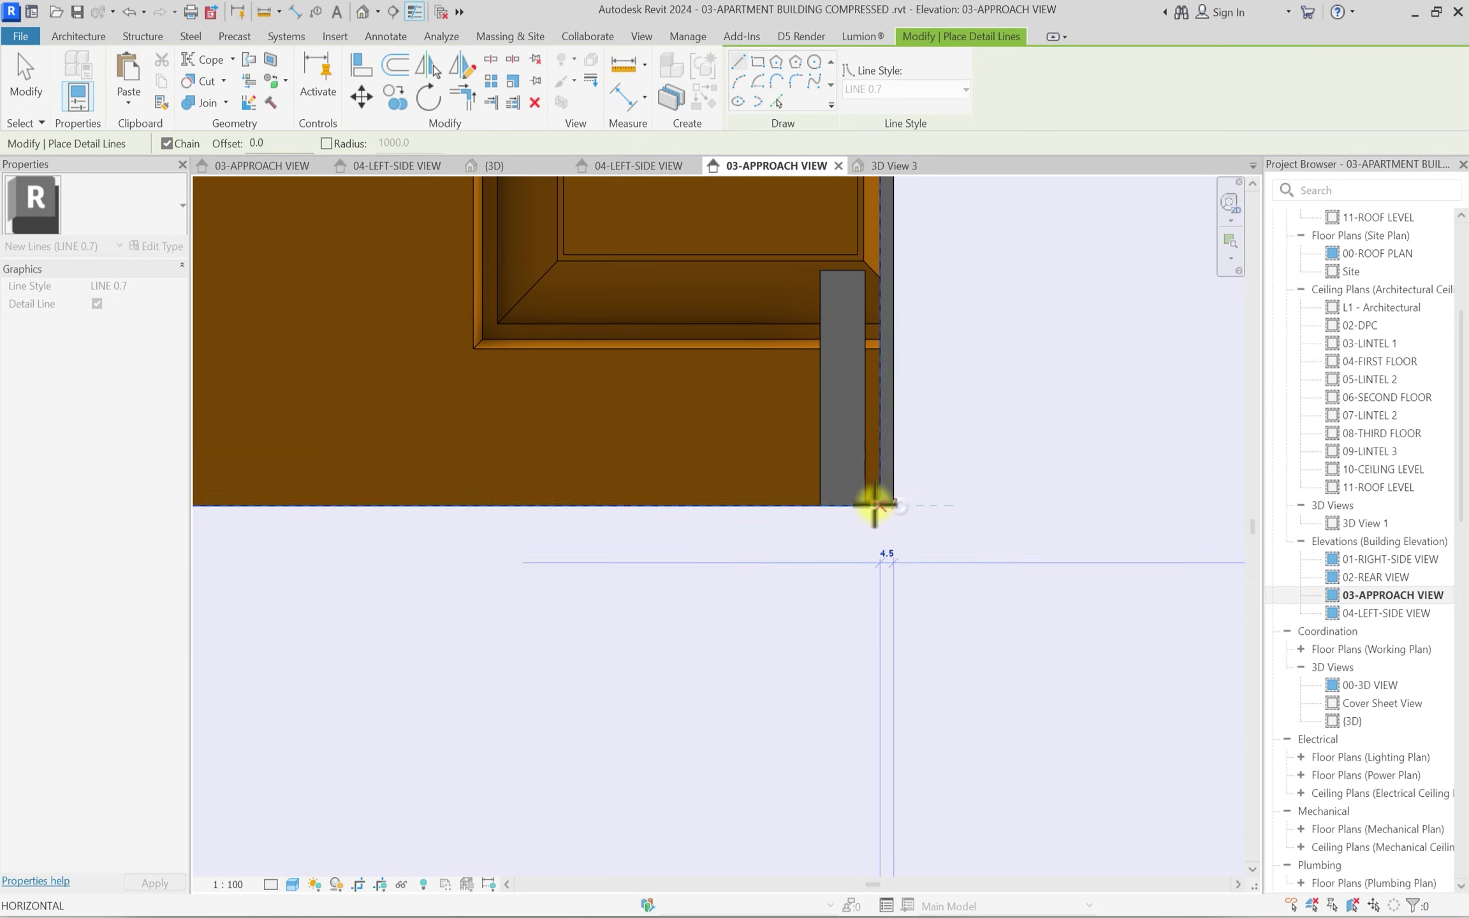
{"action": "scroll", "coordinate": [872, 504], "scroll_direction": "down", "scroll_amount": 4}
{"action": "scroll", "coordinate": [869, 395], "scroll_direction": "up", "scroll_amount": 4}
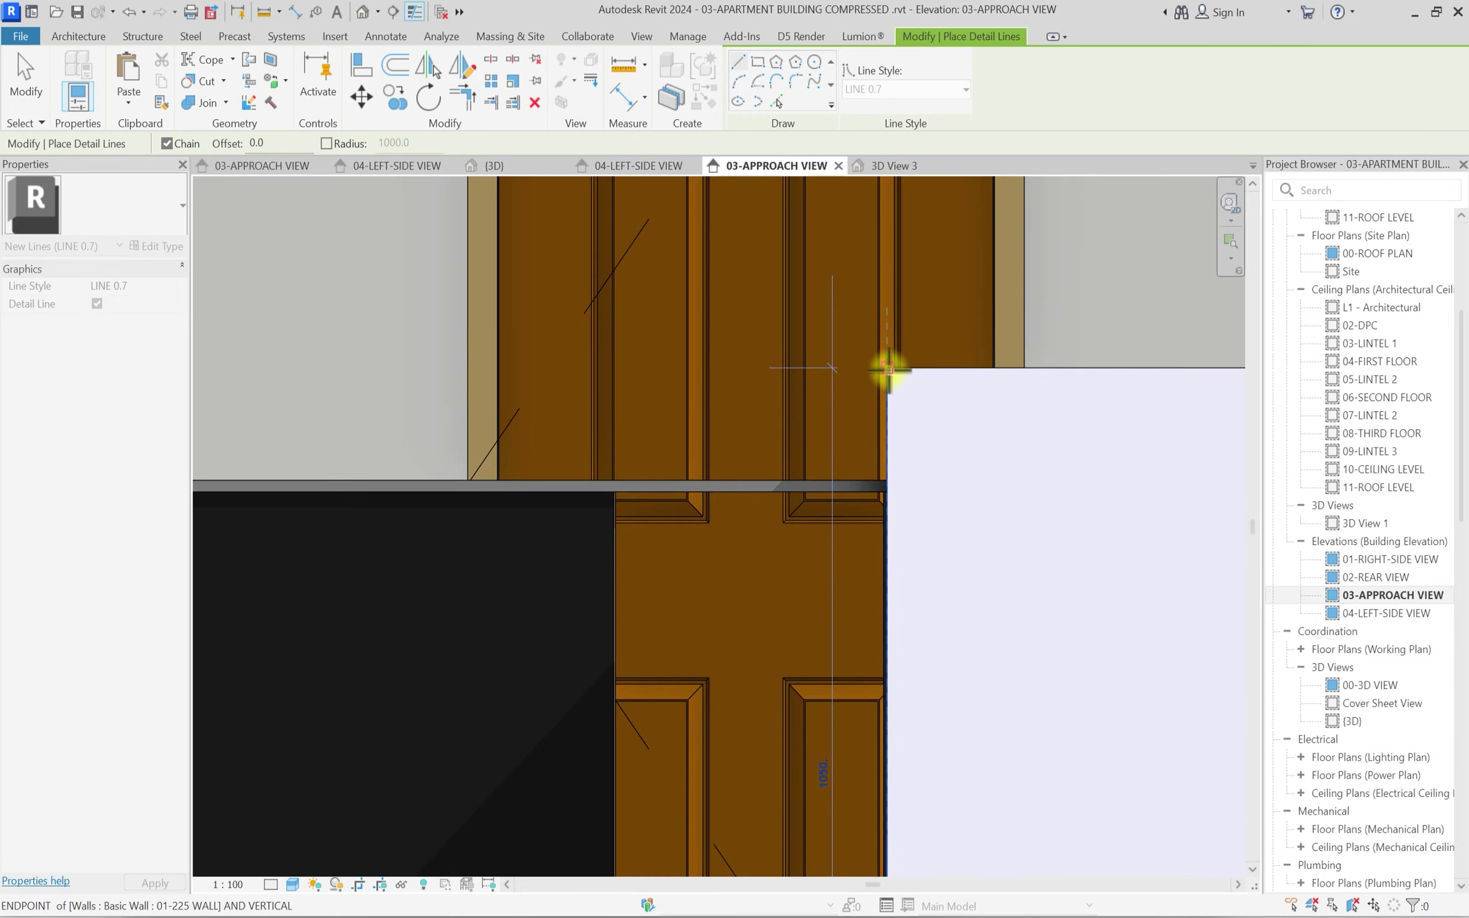
Continue the outline 600 mm across the upstand's top, down its far side and back along the middle left balcony's underside.
{"action": "middle_click_drag", "start_coordinate": [655, 468], "coordinate": [117, 460]}
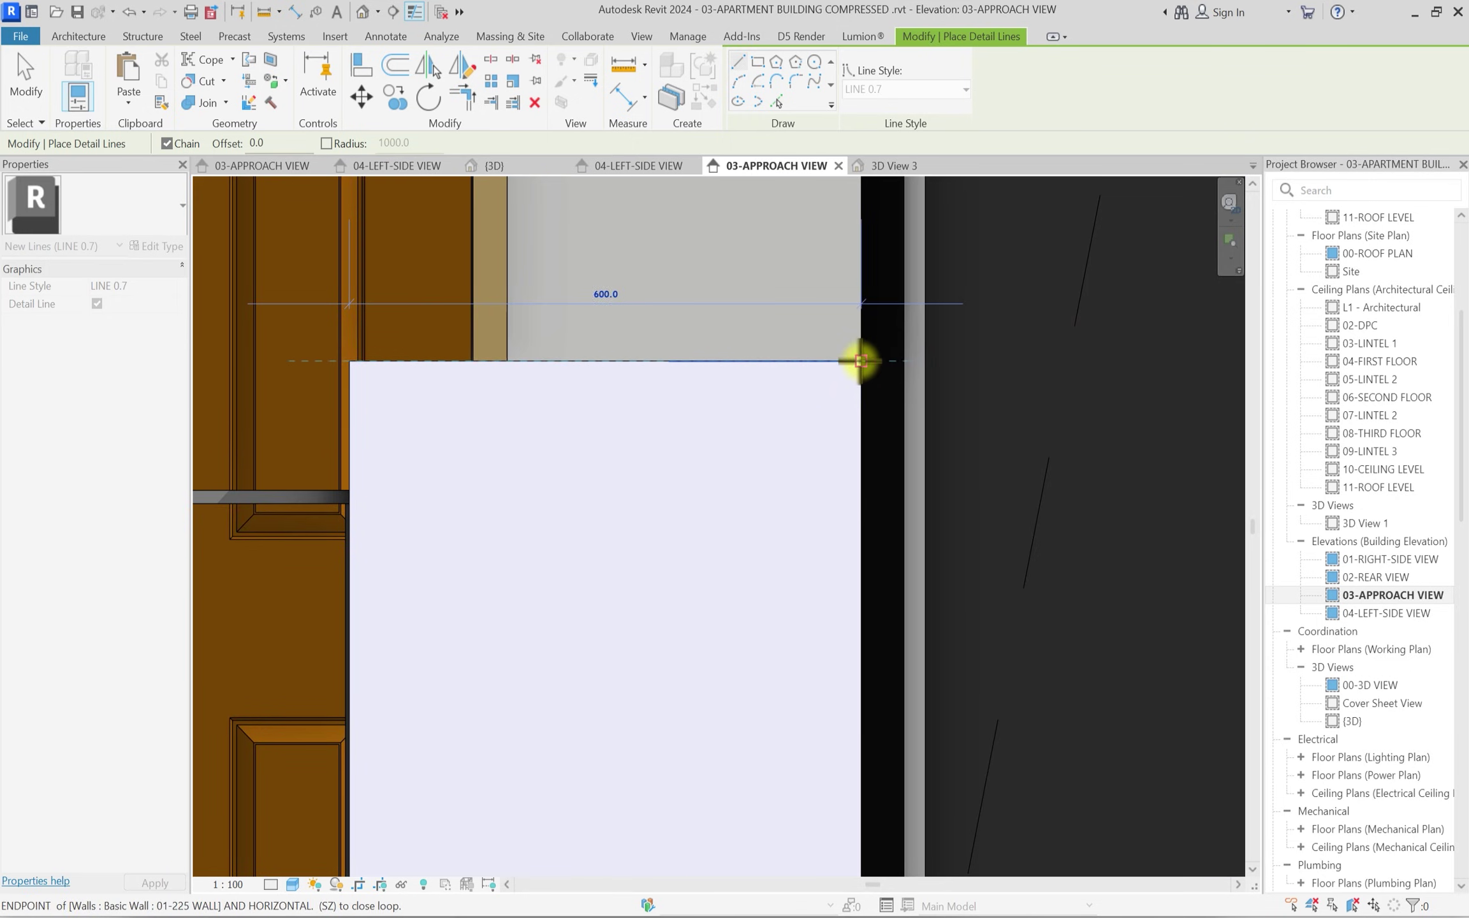
{"action": "scroll", "coordinate": [860, 361], "scroll_direction": "down", "scroll_amount": 4}
{"action": "scroll", "coordinate": [854, 446], "scroll_direction": "up", "scroll_amount": 4}
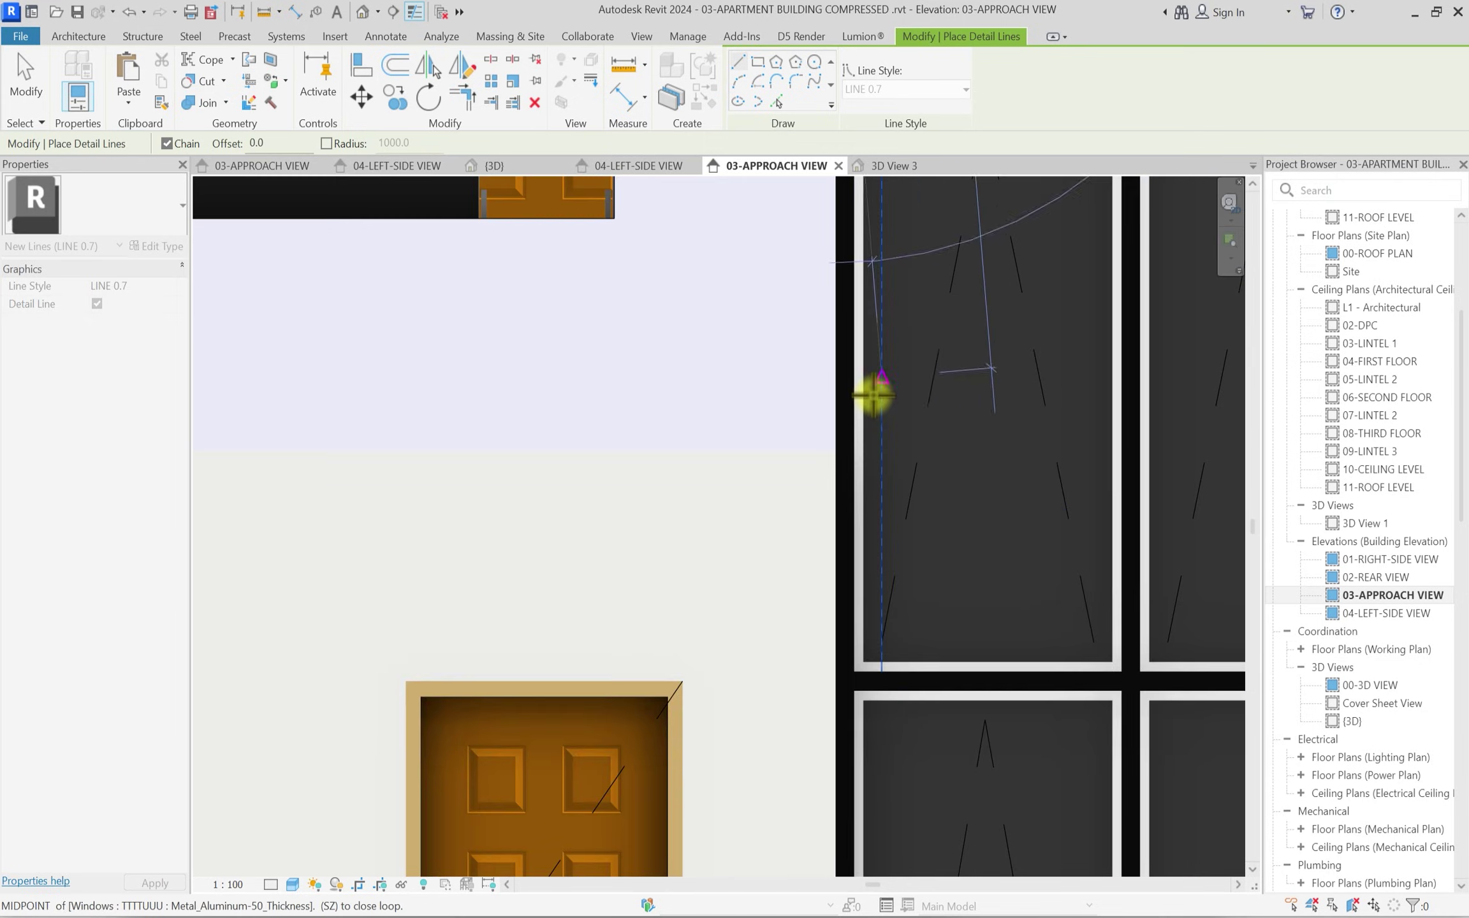
{"action": "scroll", "coordinate": [829, 454], "scroll_direction": "up", "scroll_amount": 2}
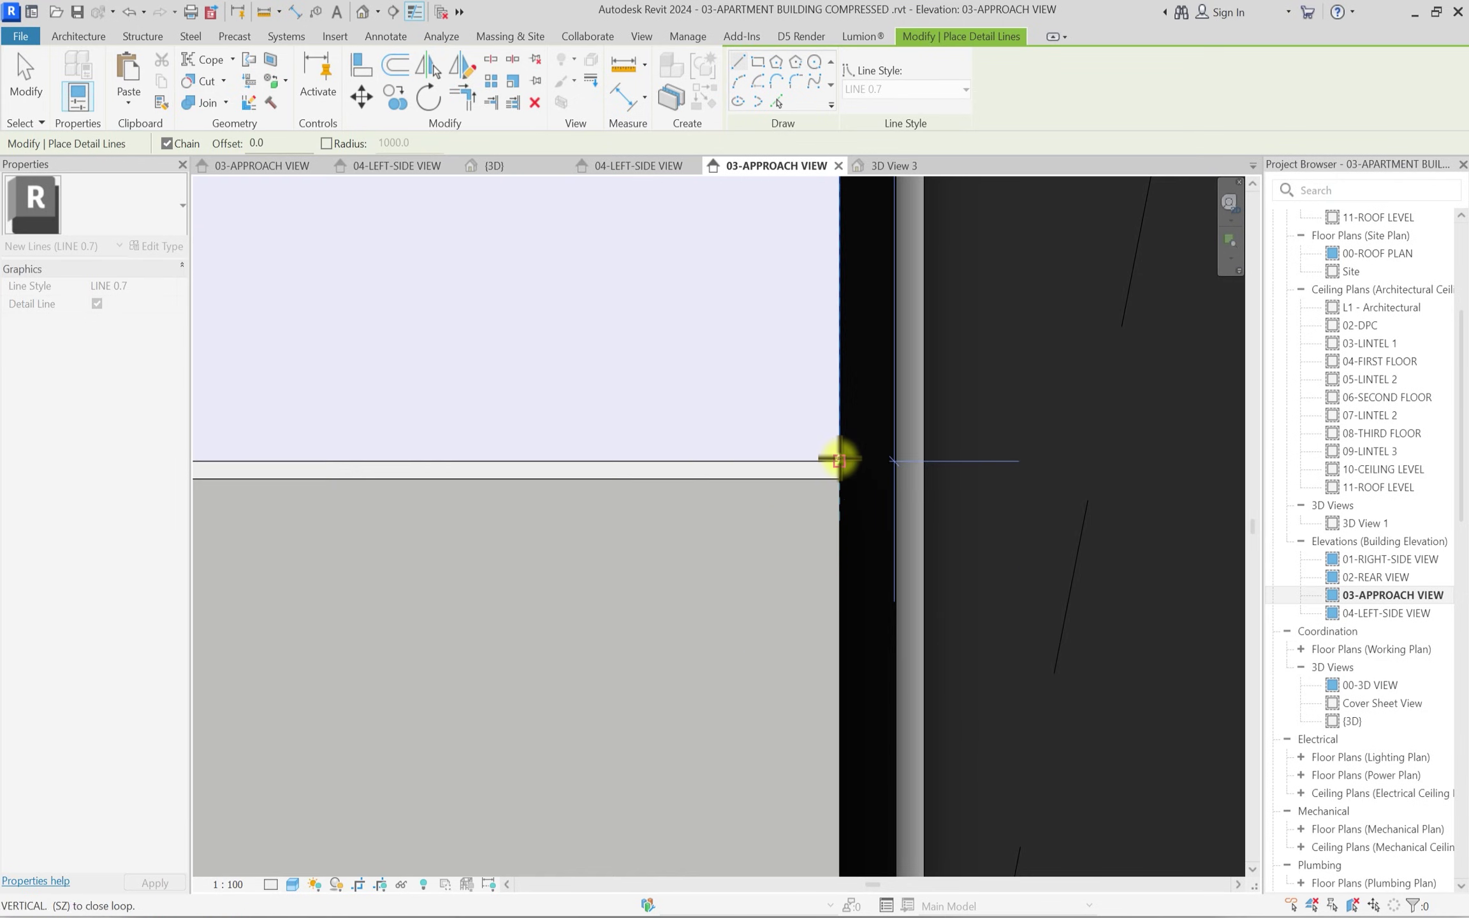
{"action": "scroll", "coordinate": [803, 454], "scroll_direction": "down", "scroll_amount": 3}
{"action": "scroll", "coordinate": [785, 454], "scroll_direction": "down", "scroll_amount": 4}
{"action": "scroll", "coordinate": [567, 449], "scroll_direction": "up", "scroll_amount": 5}
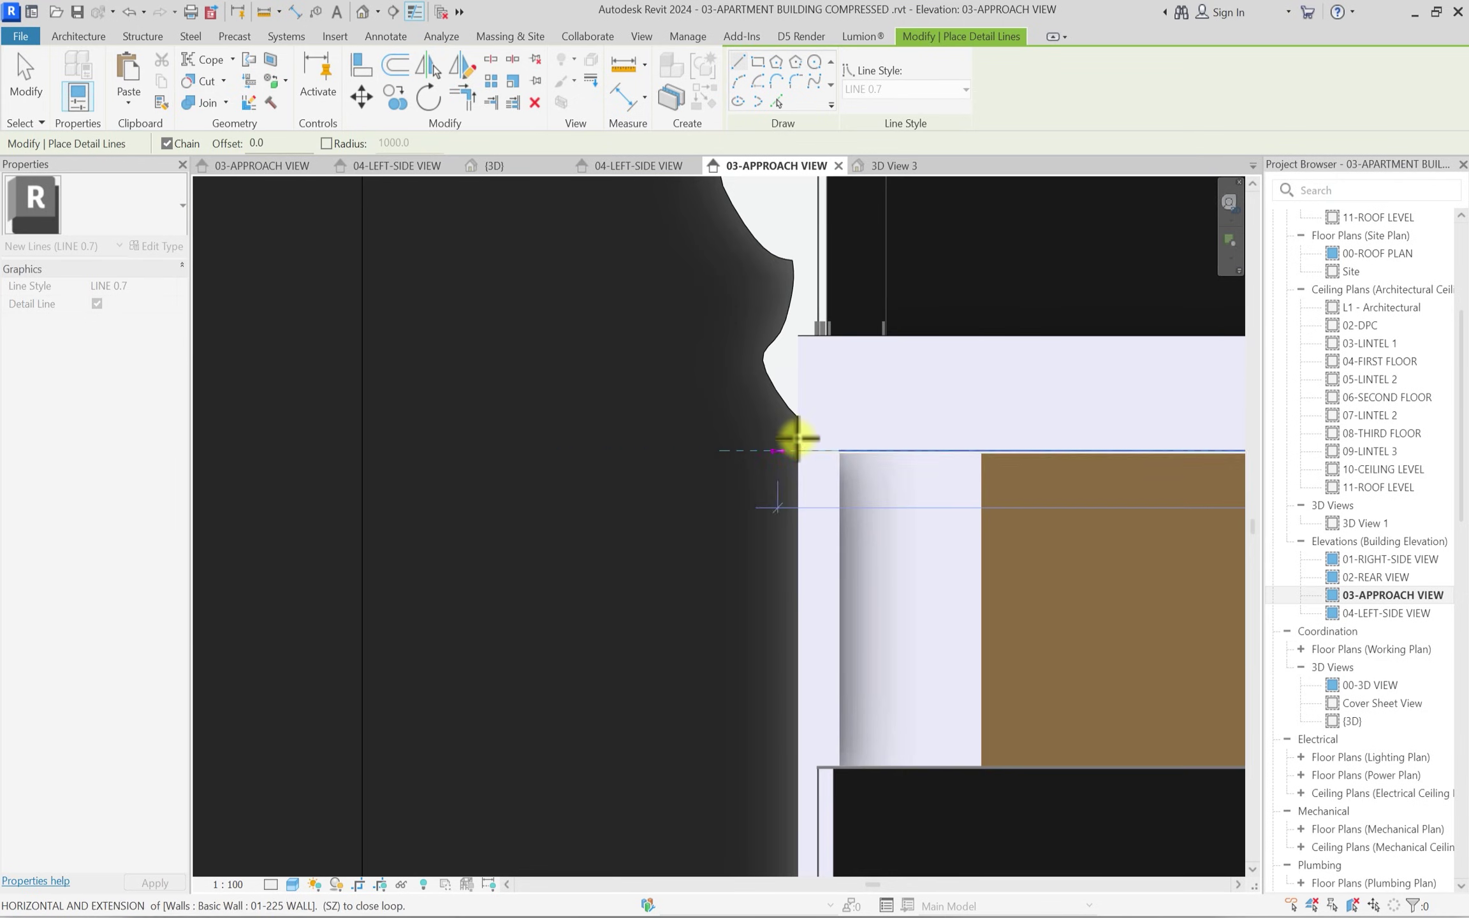
{"action": "key", "text": "Escape"}
Draw a detail line along the lowest left balcony slab's top edge, from its outer end to the upstand beside the tower.
{"action": "scroll", "coordinate": [813, 639], "scroll_direction": "down", "scroll_amount": 3}
{"action": "scroll", "coordinate": [498, 574], "scroll_direction": "up", "scroll_amount": 3}
{"action": "scroll", "coordinate": [511, 497], "scroll_direction": "down", "scroll_amount": 3}
{"action": "scroll", "coordinate": [515, 426], "scroll_direction": "up", "scroll_amount": 3}
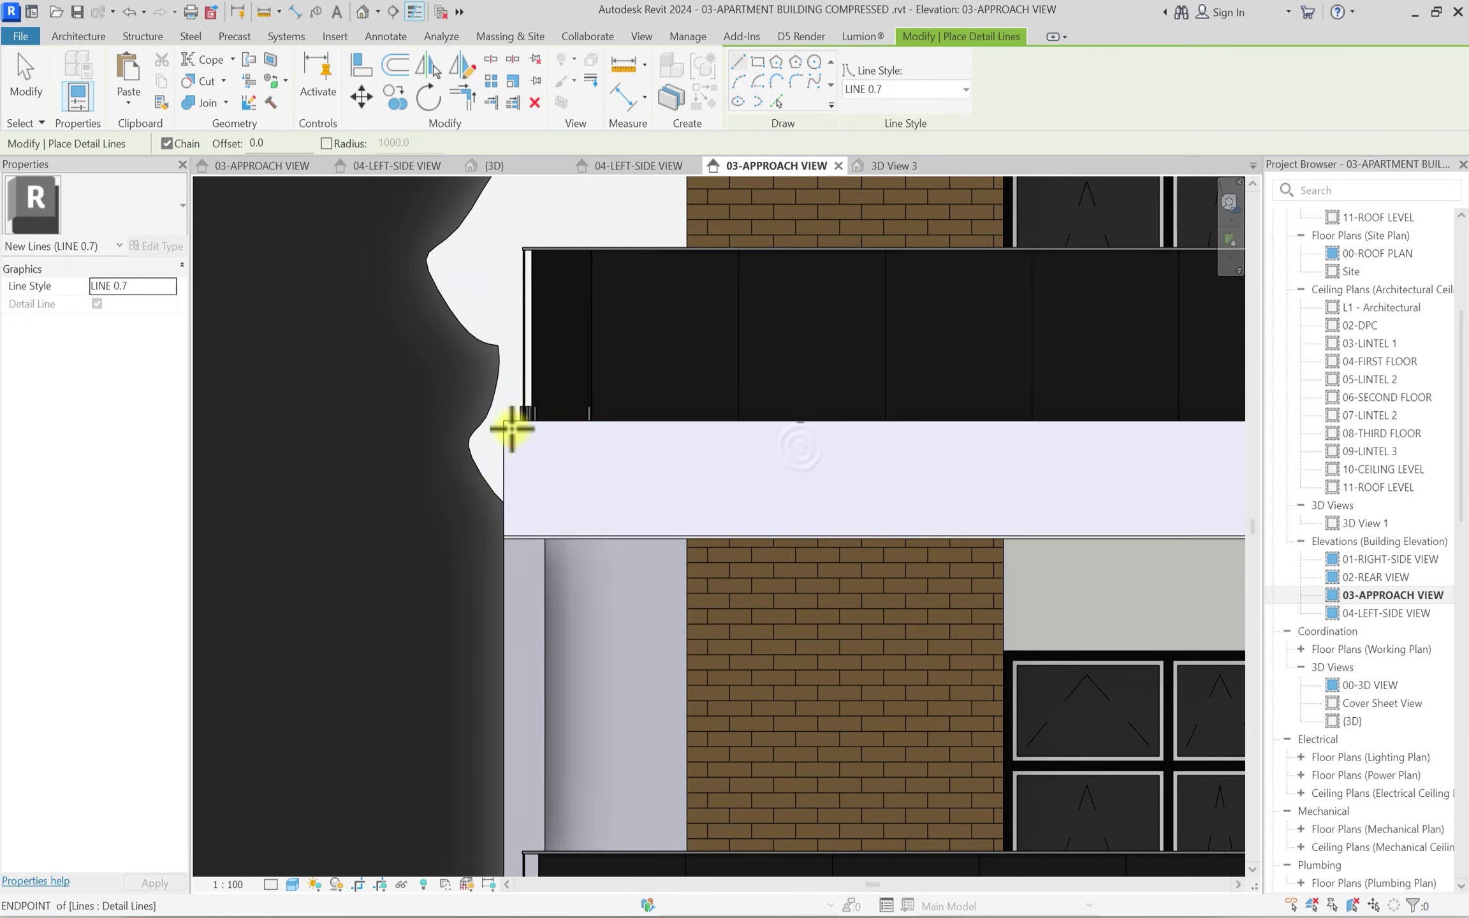
{"action": "scroll", "coordinate": [535, 644], "scroll_direction": "down", "scroll_amount": 2}
{"action": "scroll", "coordinate": [433, 585], "scroll_direction": "up", "scroll_amount": 2}
{"action": "scroll", "coordinate": [432, 584], "scroll_direction": "up", "scroll_amount": 2}
{"action": "left_click", "coordinate": [453, 289]}
{"action": "scroll", "coordinate": [469, 295], "scroll_direction": "down", "scroll_amount": 2}
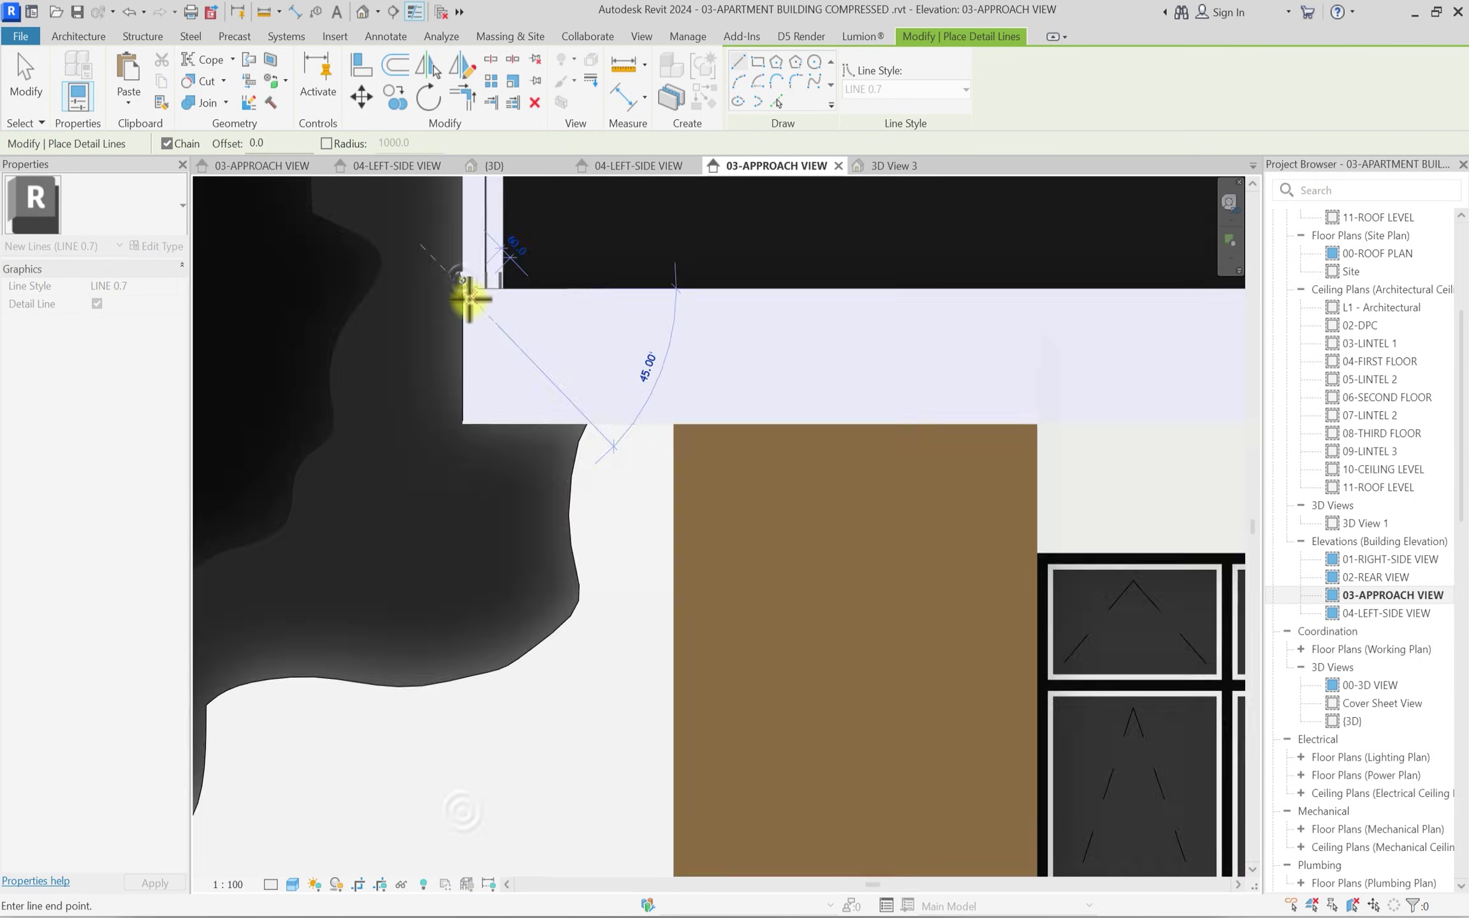
{"action": "scroll", "coordinate": [713, 468], "scroll_direction": "down", "scroll_amount": 2}
{"action": "scroll", "coordinate": [899, 397], "scroll_direction": "up", "scroll_amount": 3}
{"action": "scroll", "coordinate": [885, 394], "scroll_direction": "up", "scroll_amount": 2}
{"action": "scroll", "coordinate": [691, 770], "scroll_direction": "up", "scroll_amount": 3}
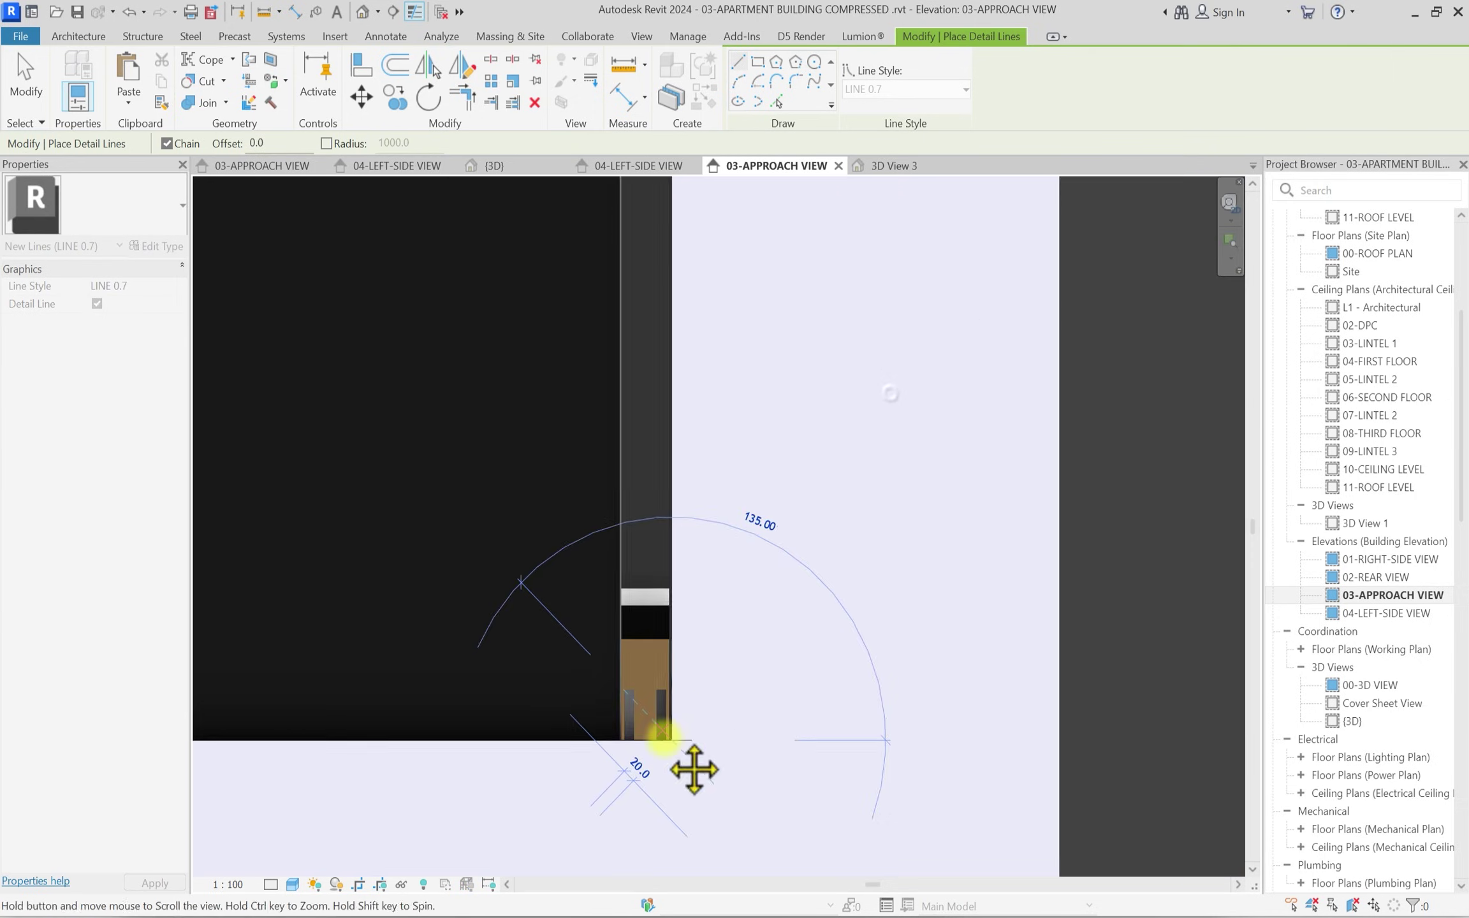
Continue the outline around the upstand and back along the lowest left balcony's underside to its outer end, then finish drawing.
{"action": "scroll", "coordinate": [701, 573], "scroll_direction": "up", "scroll_amount": 2}
{"action": "left_click", "coordinate": [663, 440]}
{"action": "scroll", "coordinate": [1096, 656], "scroll_direction": "down", "scroll_amount": 3}
{"action": "scroll", "coordinate": [1027, 639], "scroll_direction": "up", "scroll_amount": 2}
{"action": "scroll", "coordinate": [577, 623], "scroll_direction": "down", "scroll_amount": 4}
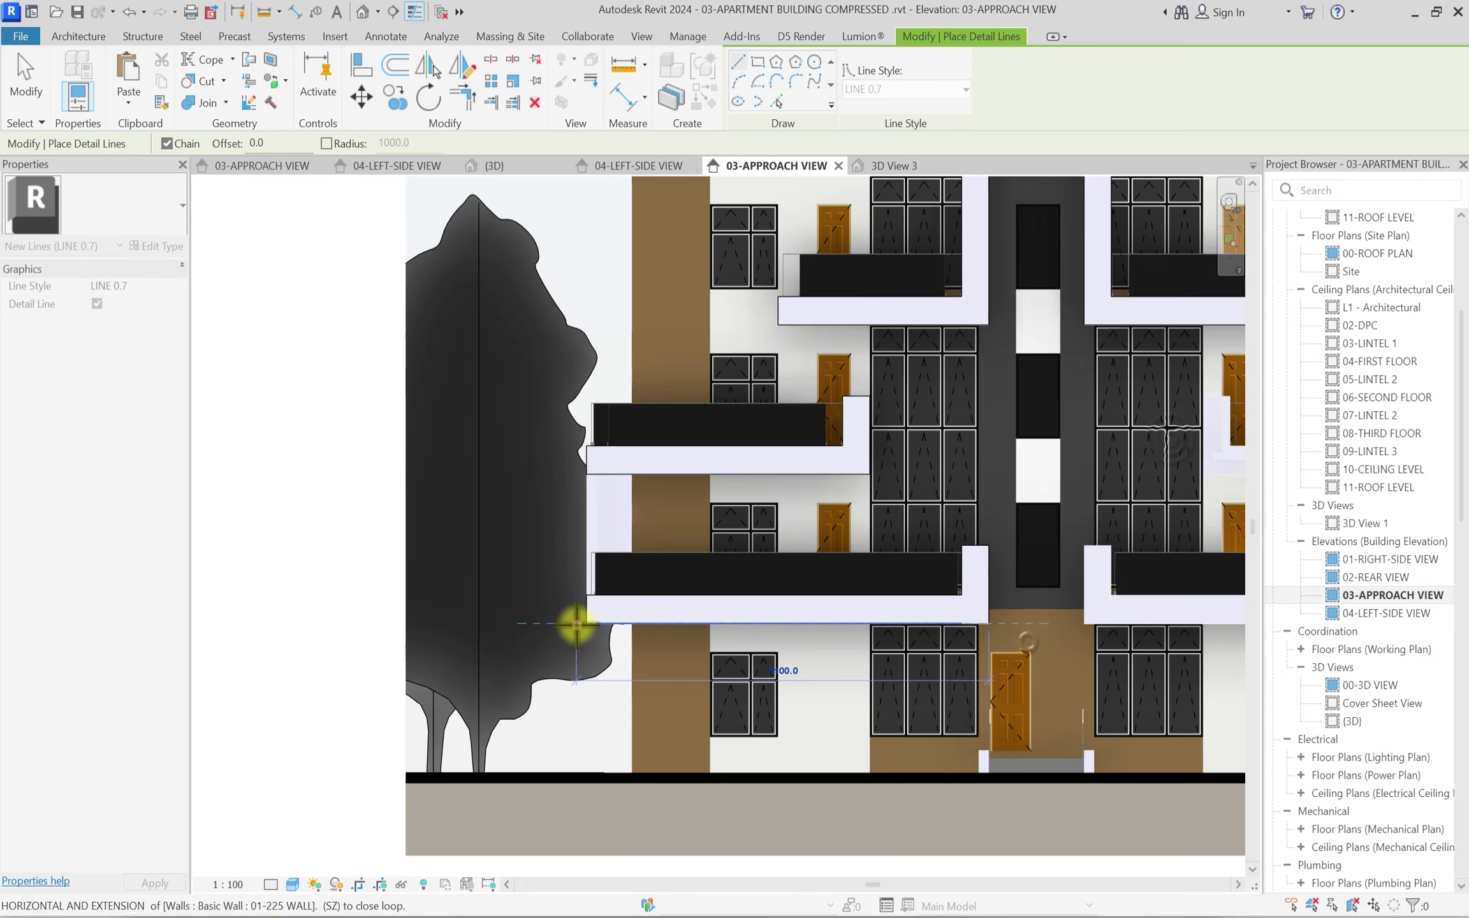
{"action": "scroll", "coordinate": [604, 612], "scroll_direction": "up", "scroll_amount": 2}
{"action": "key", "text": "Escape"}
{"action": "key", "text": "Escape"}
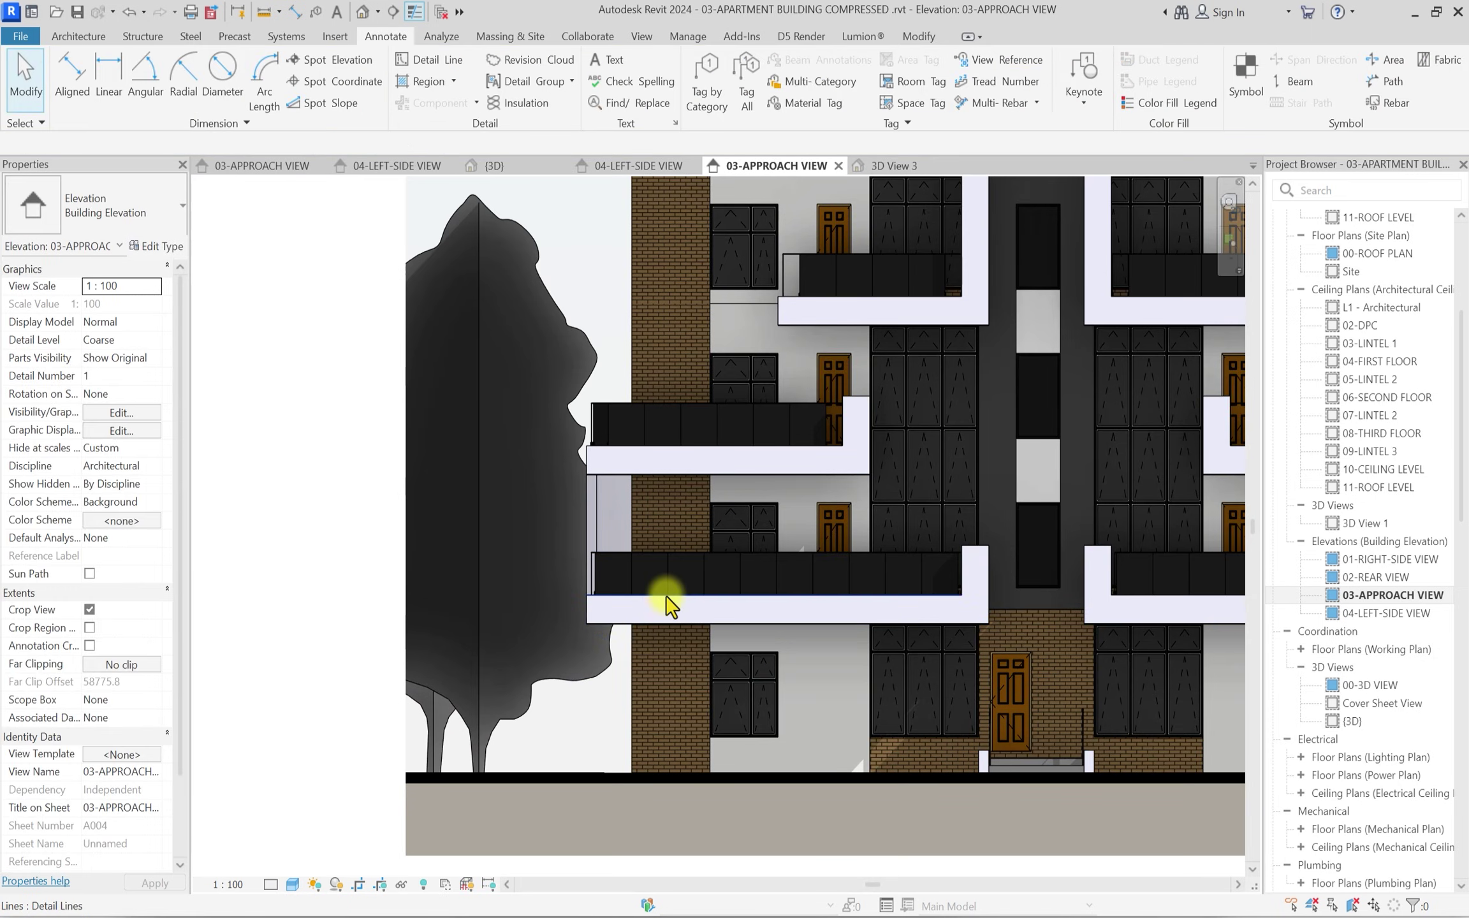
Mirror a copy of the middle and lowest left balconies' complete outlines to the right about the vertical centreline of the tower's top window.
{"action": "key", "text": "Tab"}
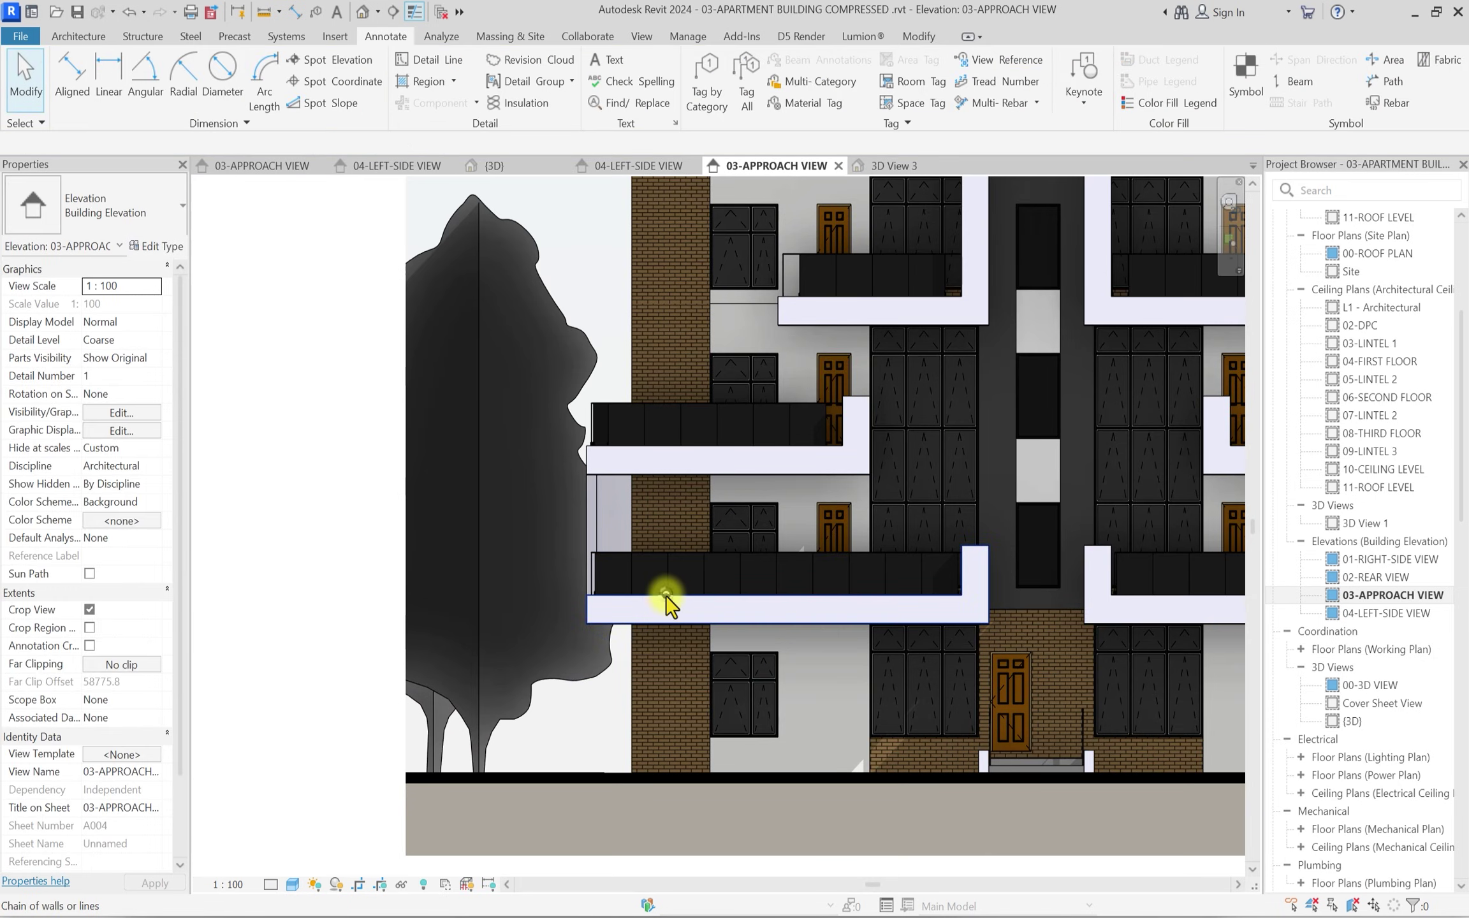
{"action": "left_click", "coordinate": [665, 596]}
{"action": "scroll", "coordinate": [634, 439], "scroll_direction": "up", "scroll_amount": 5}
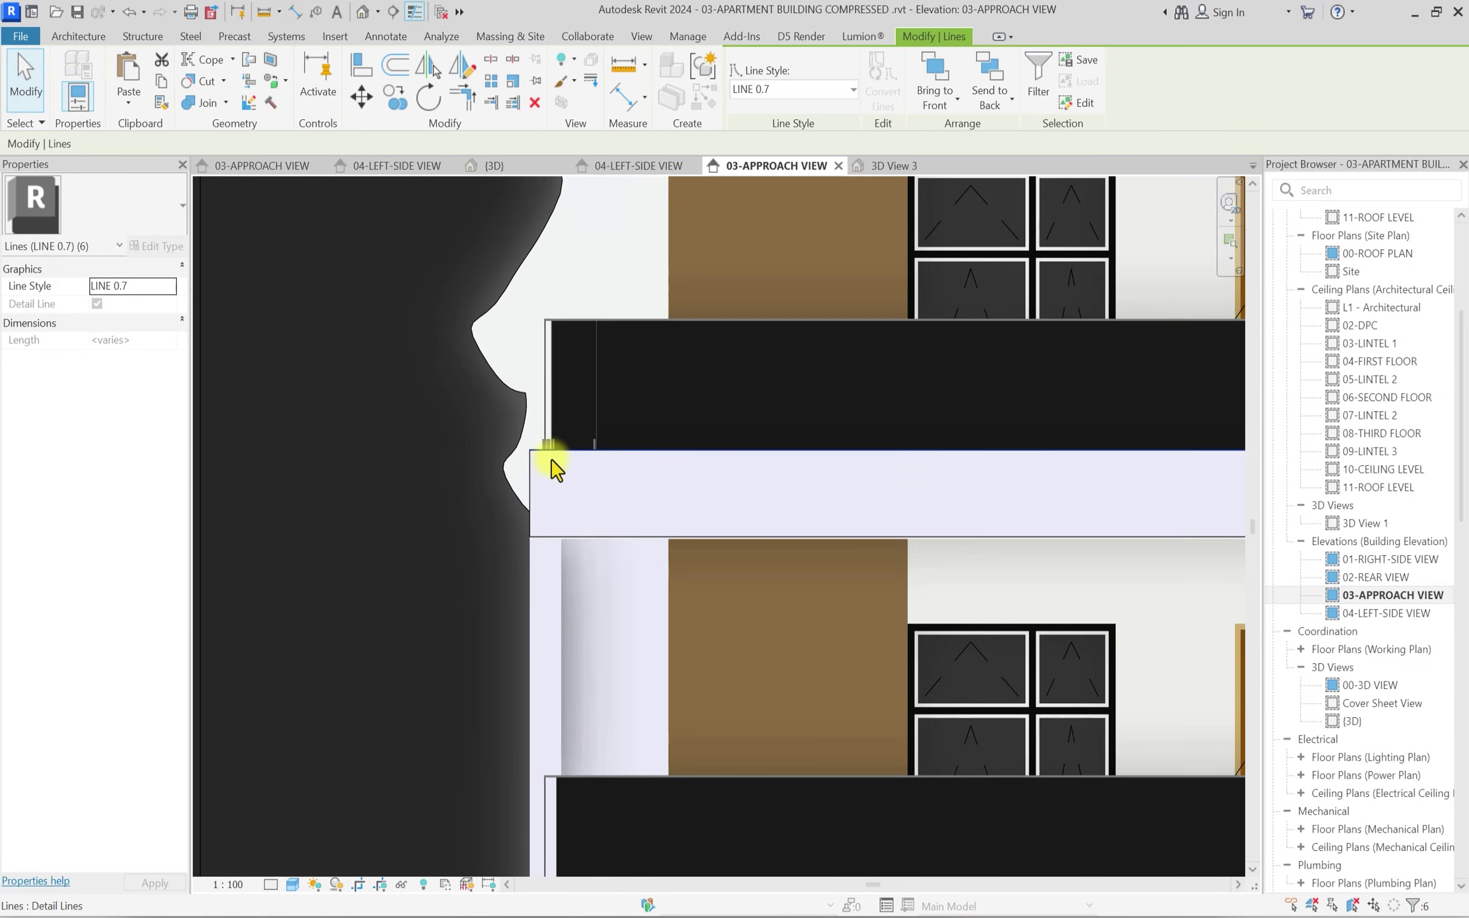
{"action": "key", "text": "Tab"}
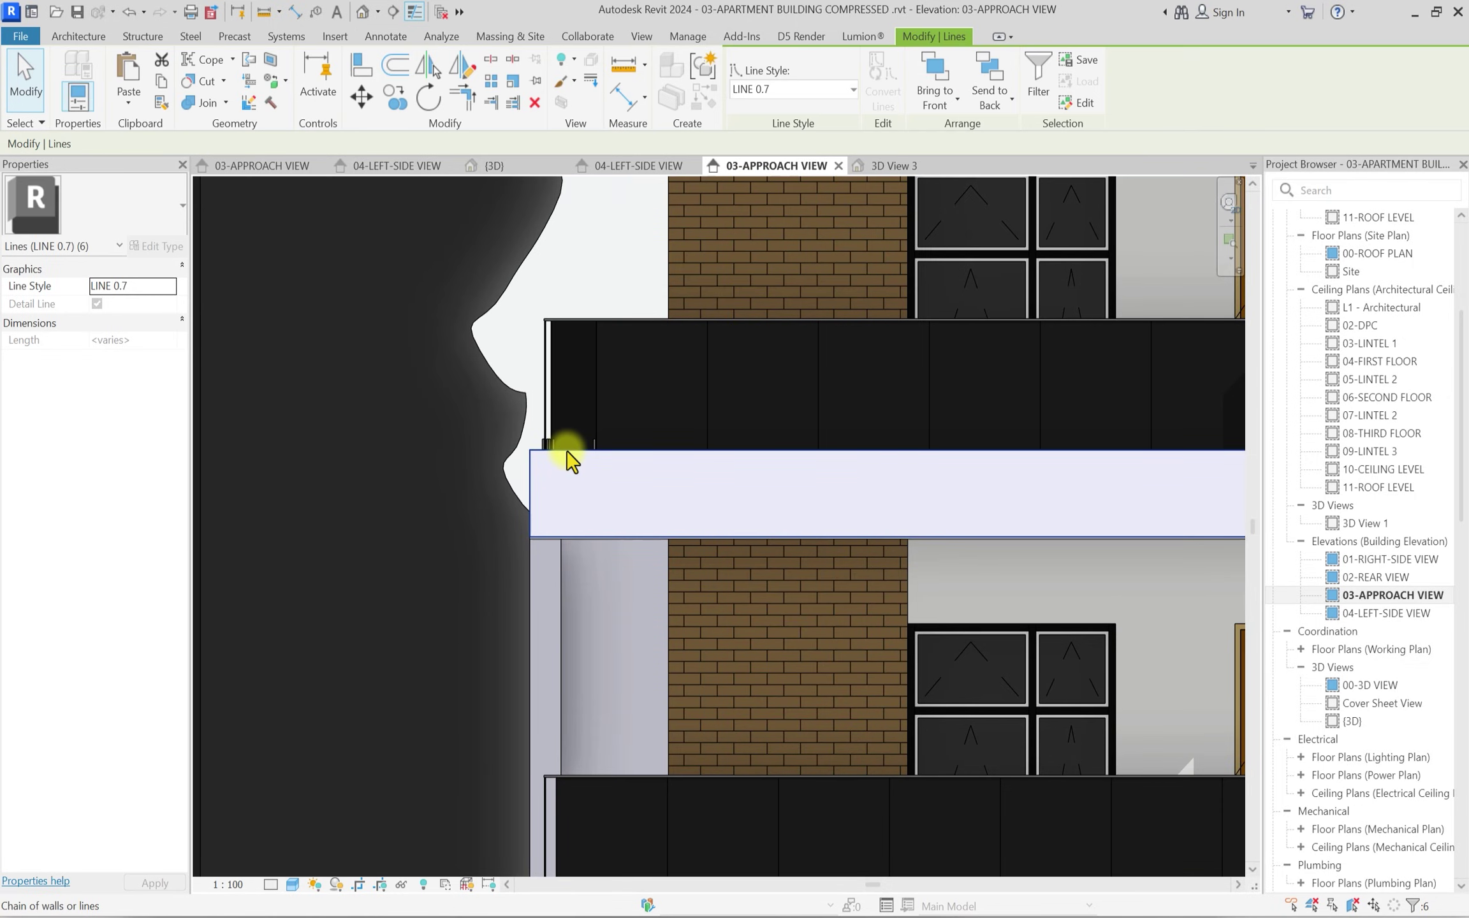
{"action": "left_click", "coordinate": [572, 450], "text": "ctrl"}
{"action": "scroll", "coordinate": [638, 498], "scroll_direction": "down", "scroll_amount": 5}
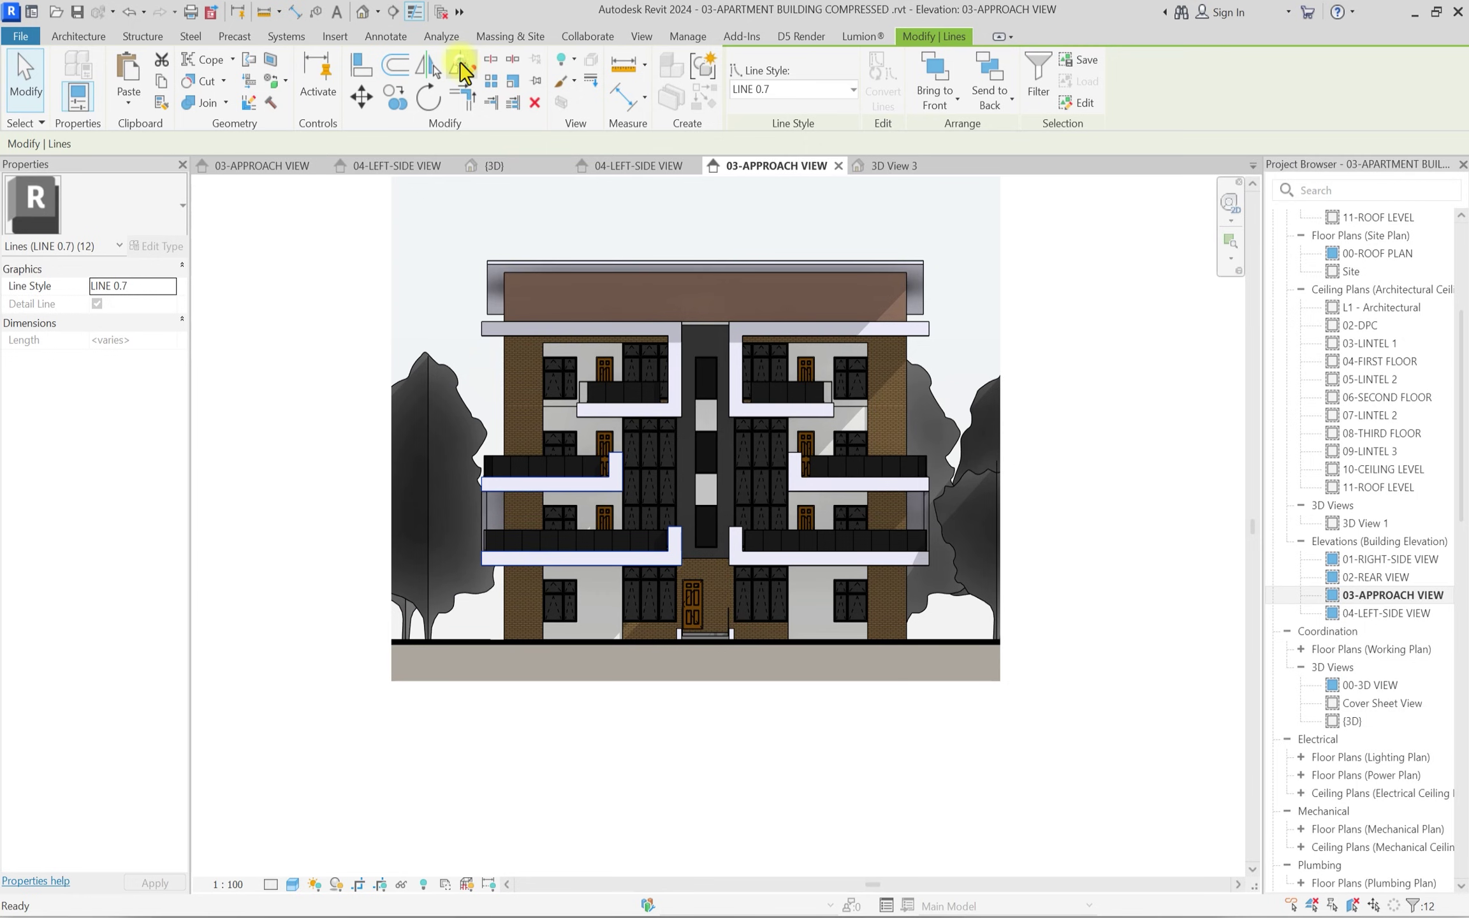
{"action": "left_click", "coordinate": [460, 62]}
{"action": "scroll", "coordinate": [689, 539], "scroll_direction": "up", "scroll_amount": 10}
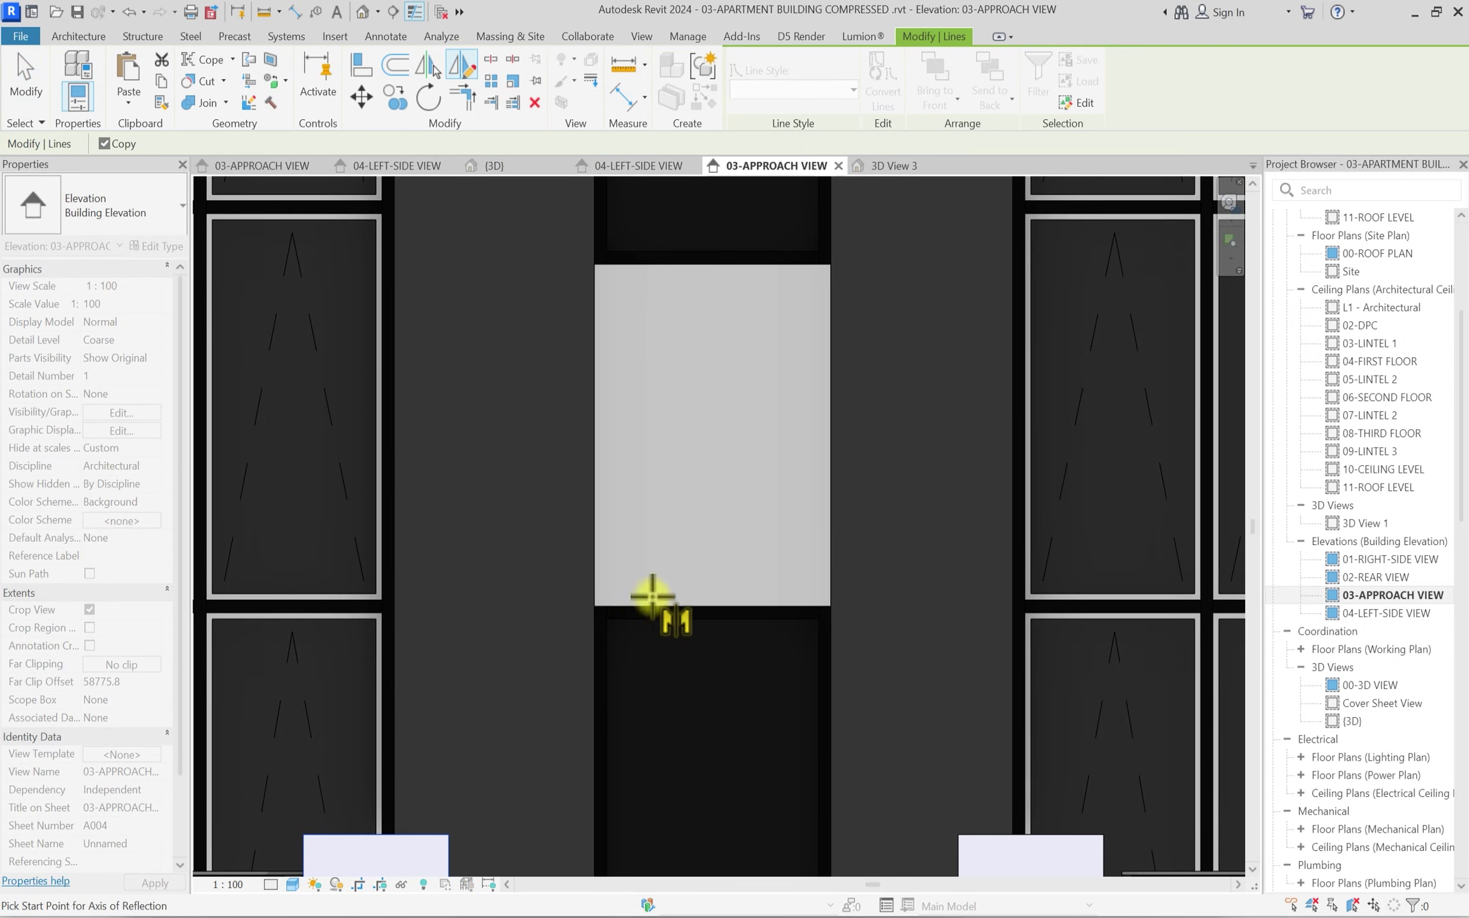
{"action": "scroll", "coordinate": [682, 580], "scroll_direction": "down", "scroll_amount": 3}
{"action": "scroll", "coordinate": [715, 289], "scroll_direction": "up", "scroll_amount": 2}
{"action": "scroll", "coordinate": [683, 418], "scroll_direction": "up", "scroll_amount": 3}
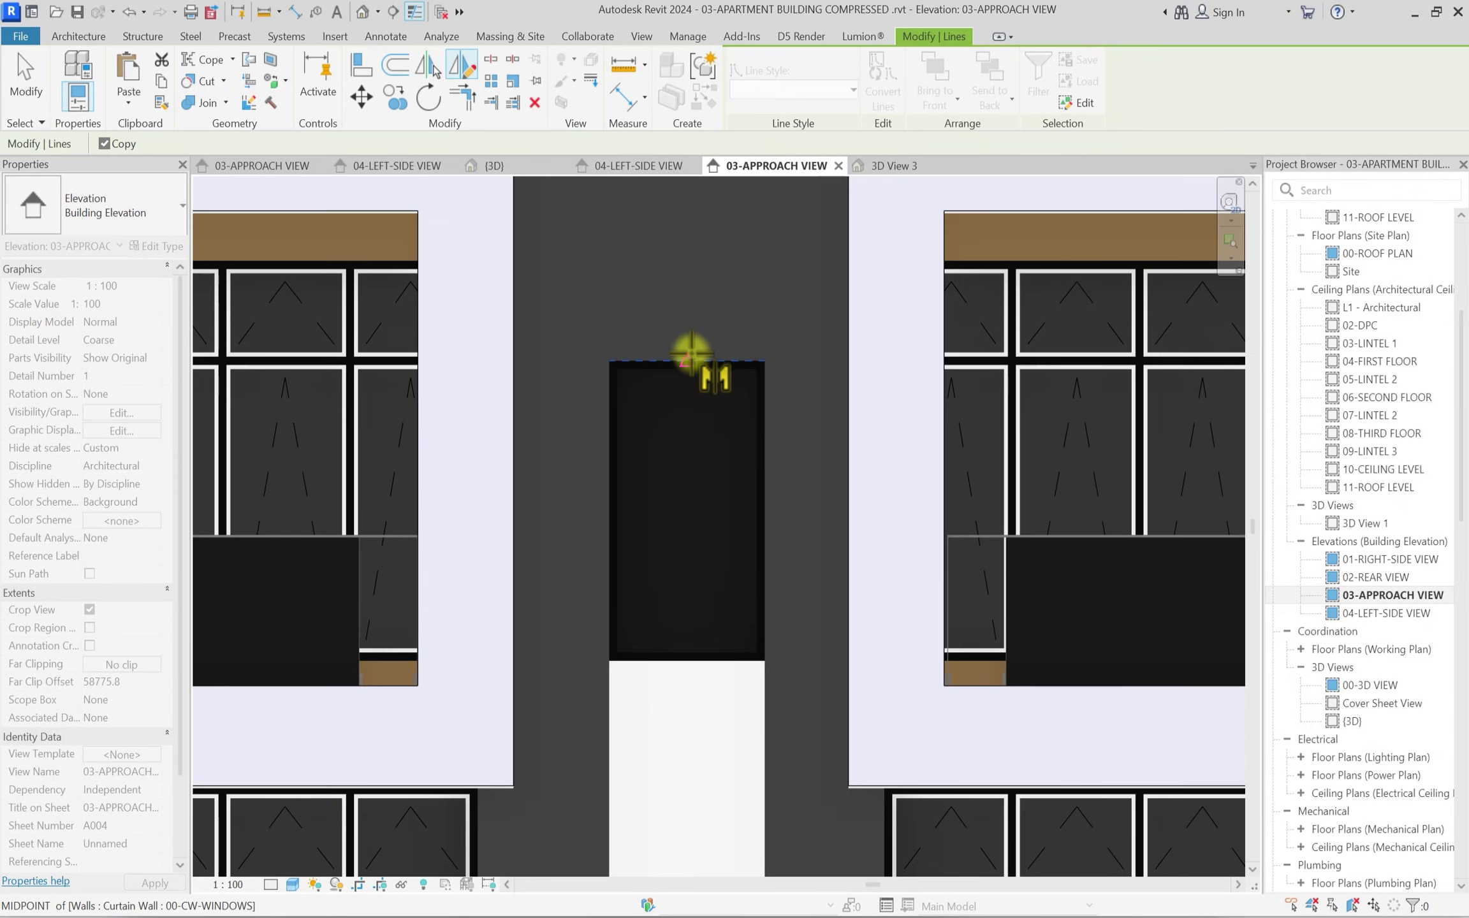
{"action": "left_click", "coordinate": [690, 350]}
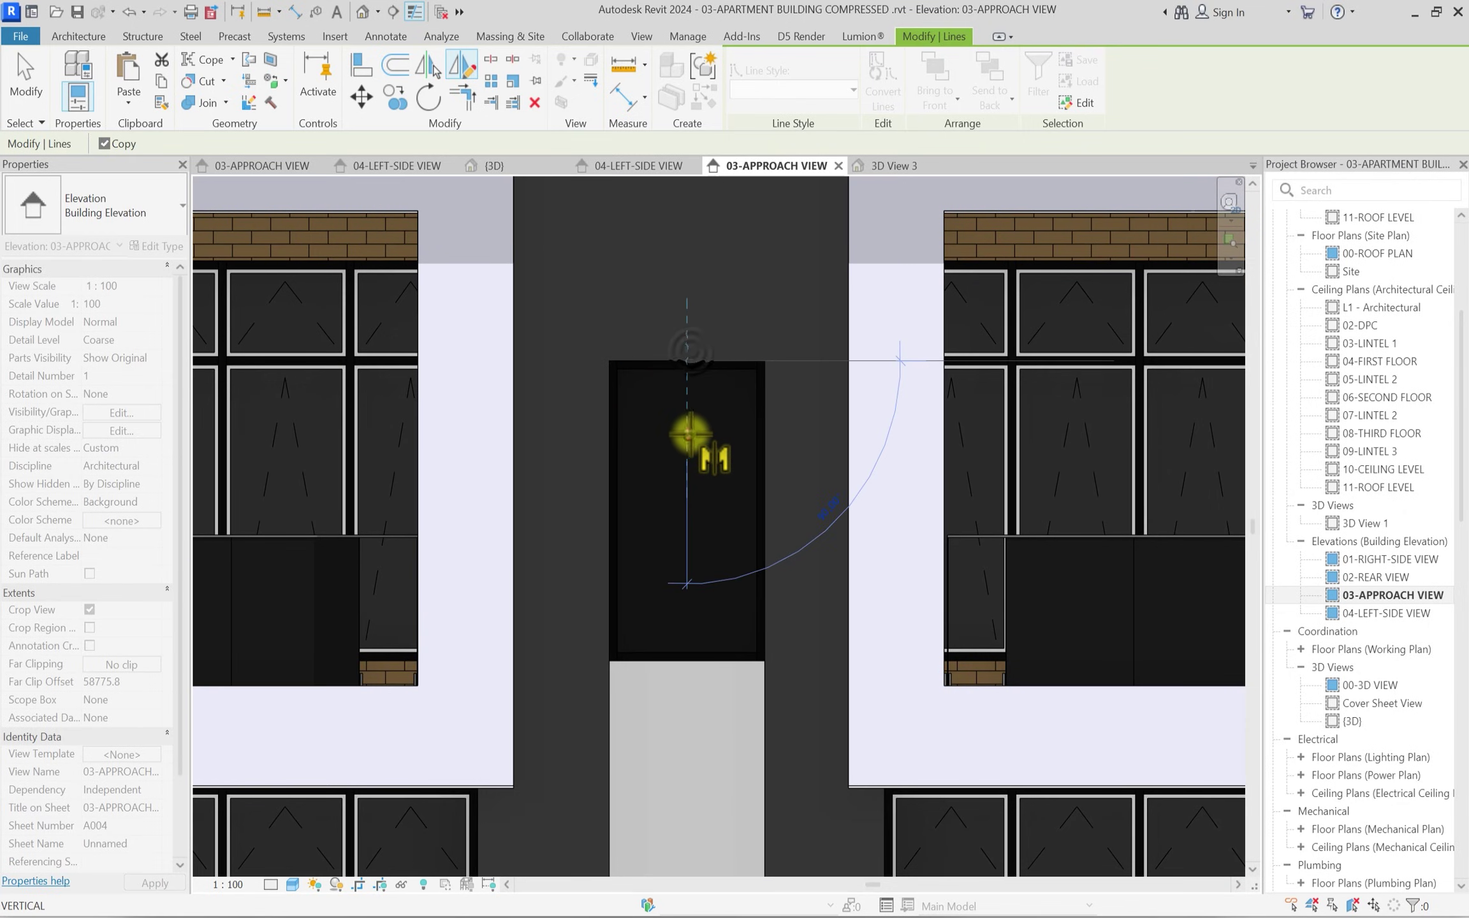
{"action": "key", "text": "Escape"}
{"action": "scroll", "coordinate": [692, 434], "scroll_direction": "down", "scroll_amount": 3}
{"action": "scroll", "coordinate": [669, 542], "scroll_direction": "down", "scroll_amount": 2}
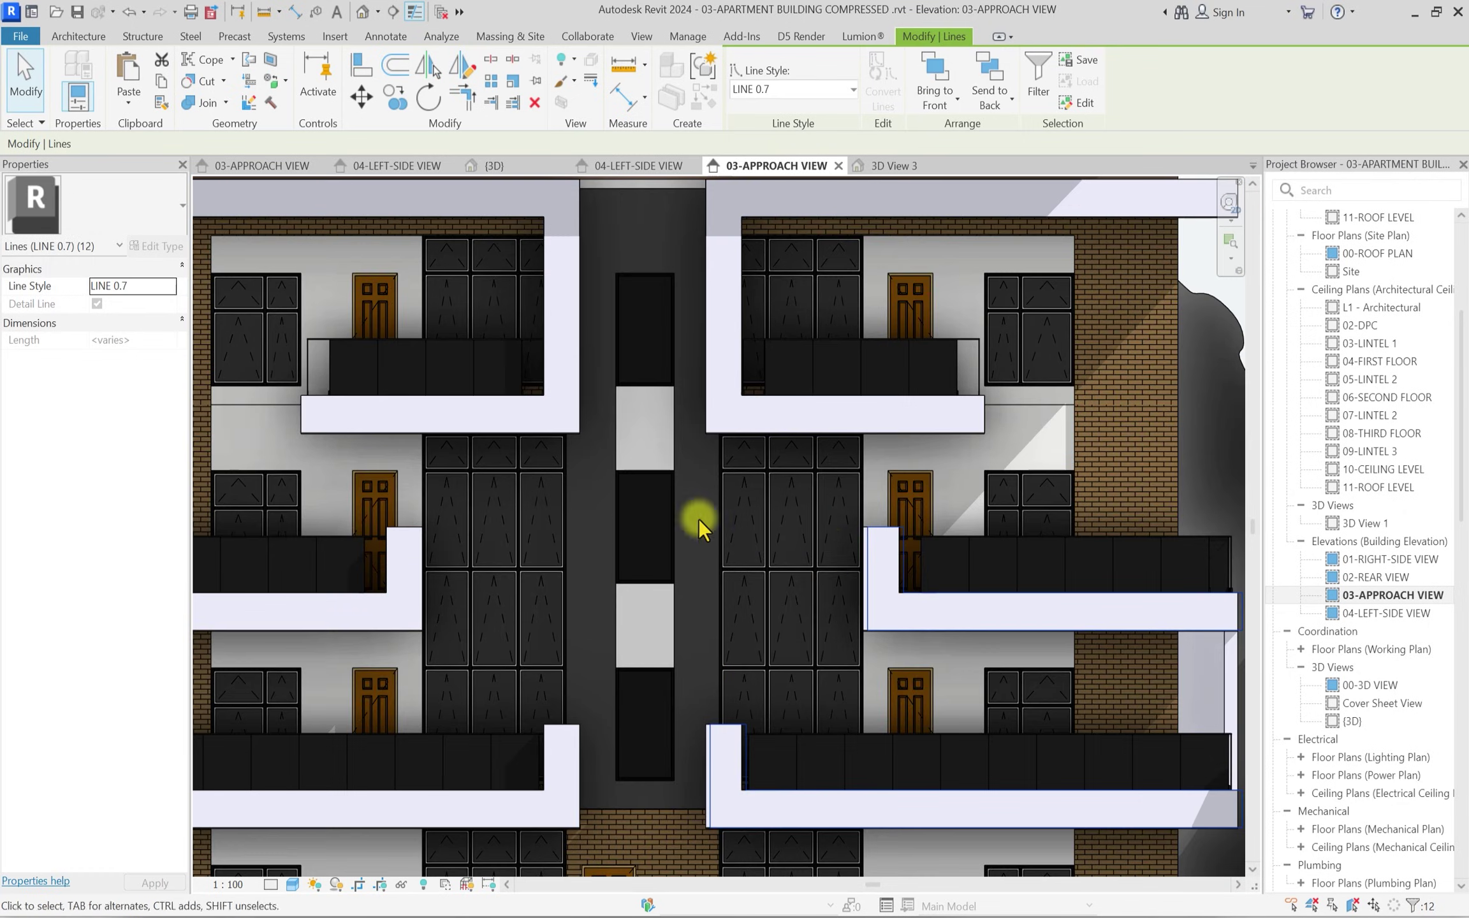
Move the mirrored balcony outlines 75 mm left so they align with the top corner of the middle right balcony's upstand.
{"action": "scroll", "coordinate": [398, 548], "scroll_direction": "up", "scroll_amount": 5}
{"action": "scroll", "coordinate": [357, 522], "scroll_direction": "down", "scroll_amount": 2}
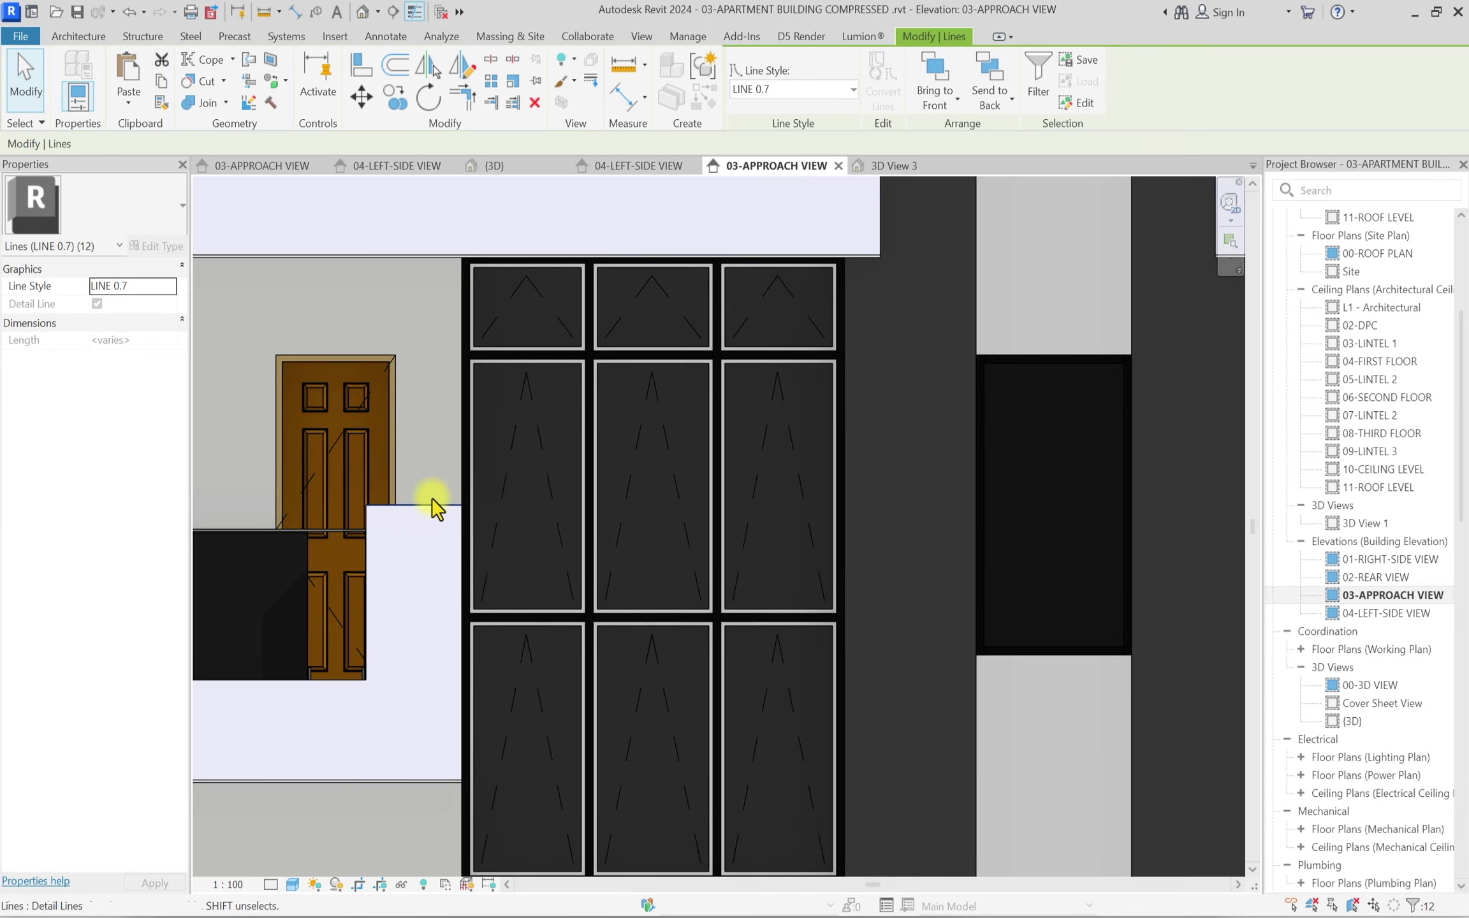
{"action": "scroll", "coordinate": [586, 506], "scroll_direction": "down", "scroll_amount": 3}
{"action": "scroll", "coordinate": [834, 485], "scroll_direction": "up", "scroll_amount": 2}
{"action": "scroll", "coordinate": [833, 485], "scroll_direction": "up", "scroll_amount": 6}
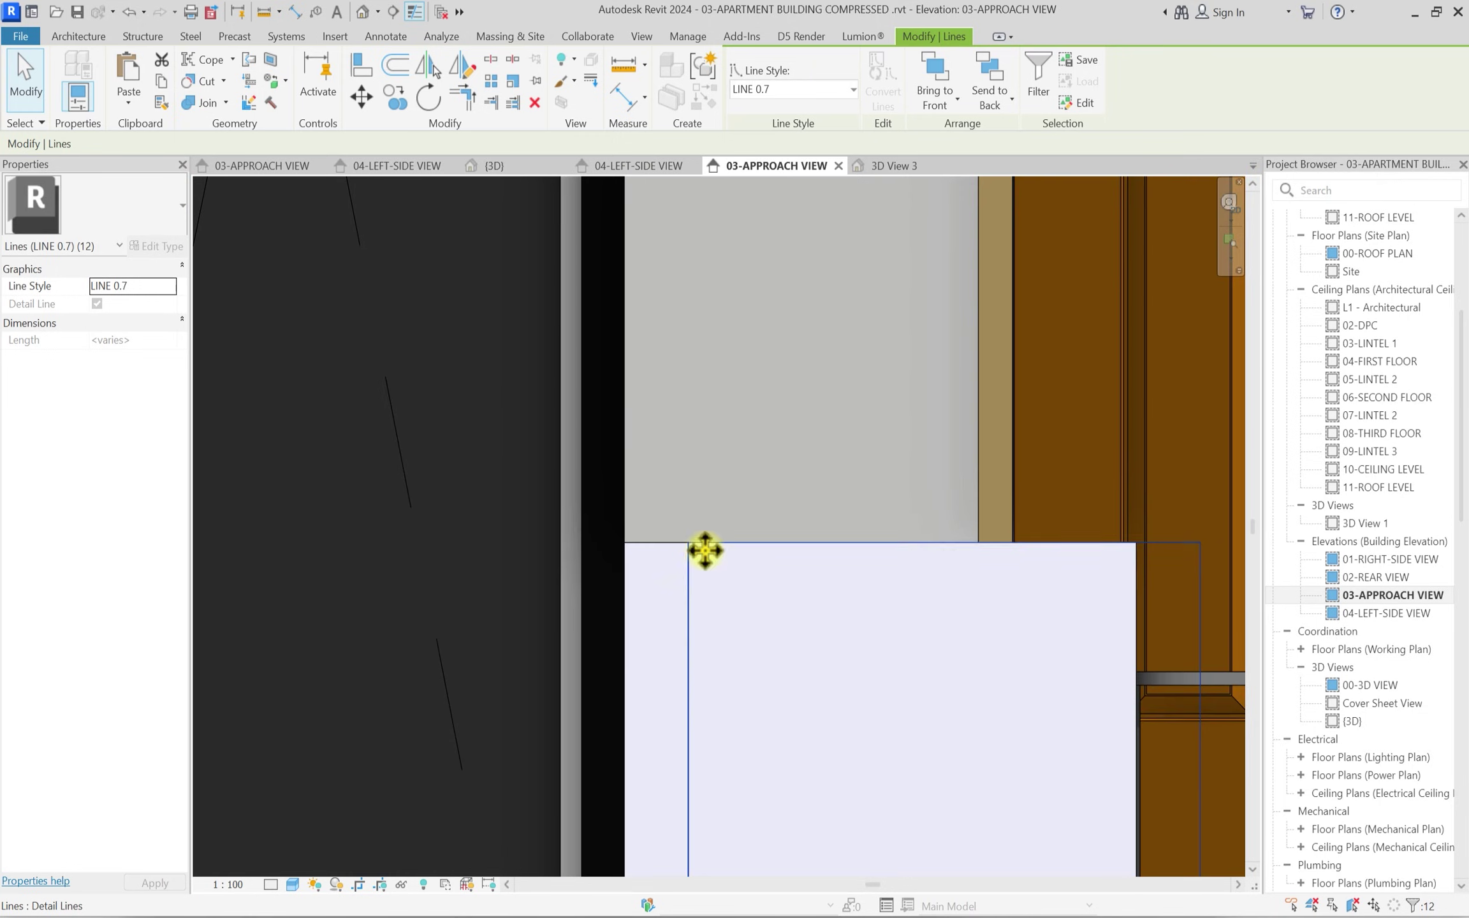
{"action": "left_click", "coordinate": [362, 109]}
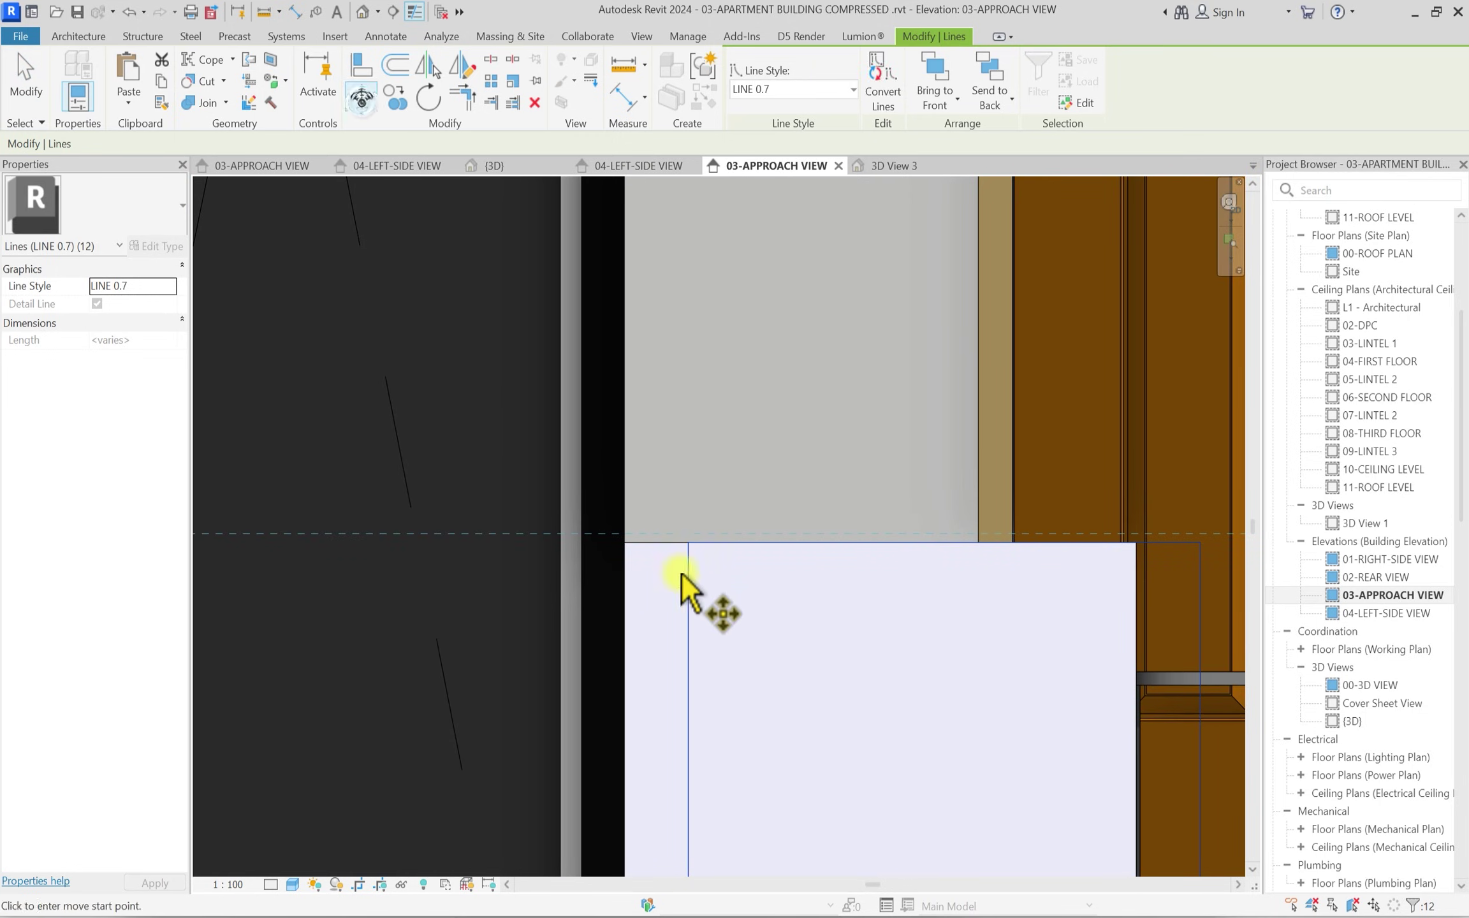
{"action": "left_click", "coordinate": [686, 546]}
{"action": "left_click", "coordinate": [623, 547]}
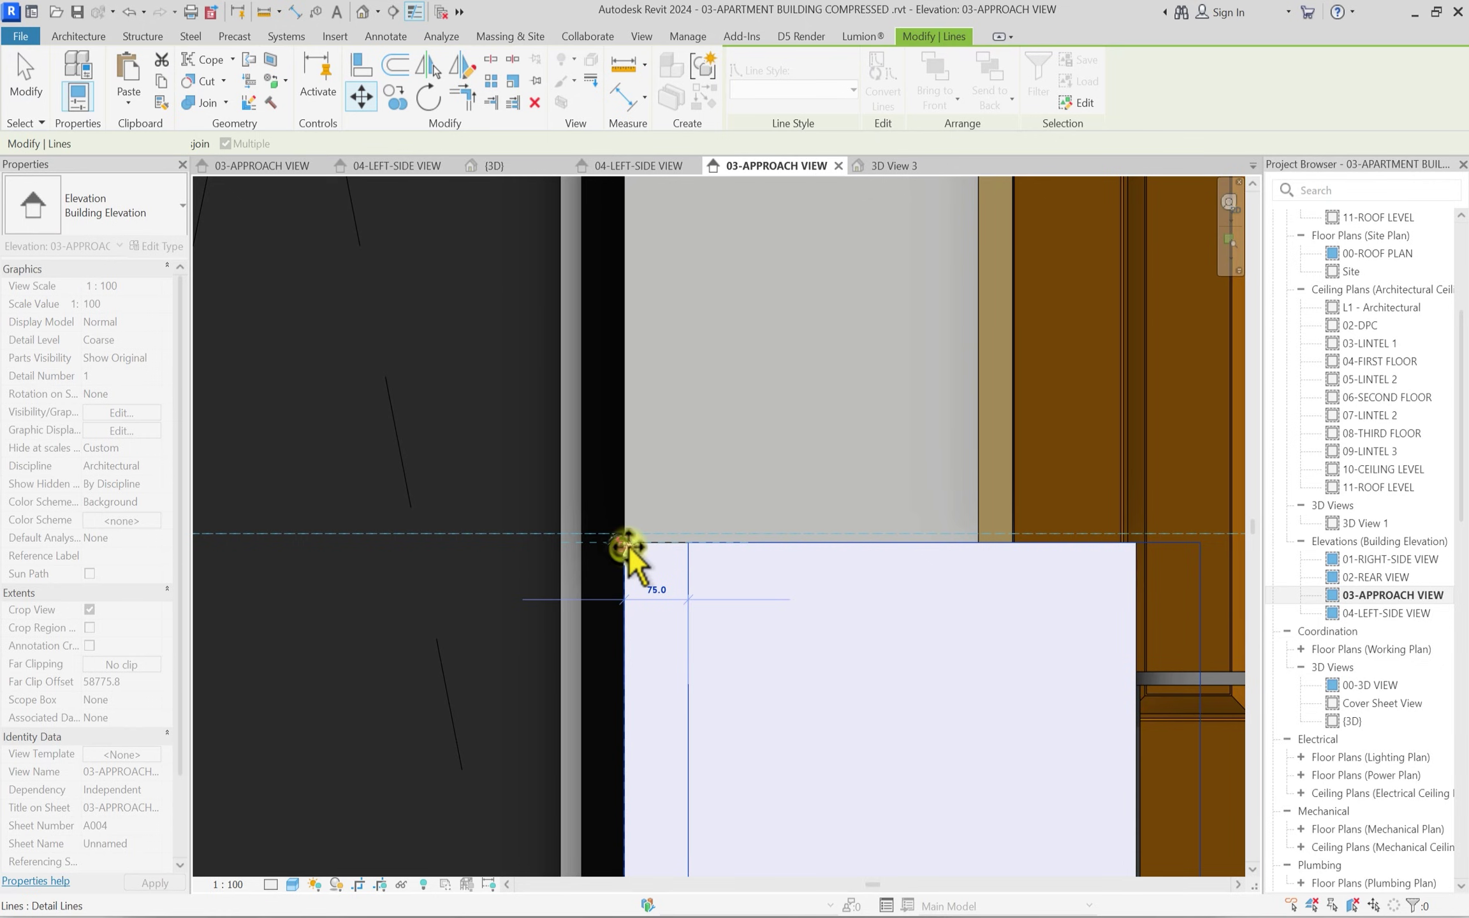
{"action": "scroll", "coordinate": [631, 550], "scroll_direction": "down", "scroll_amount": 3}
{"action": "scroll", "coordinate": [653, 585], "scroll_direction": "down", "scroll_amount": 6}
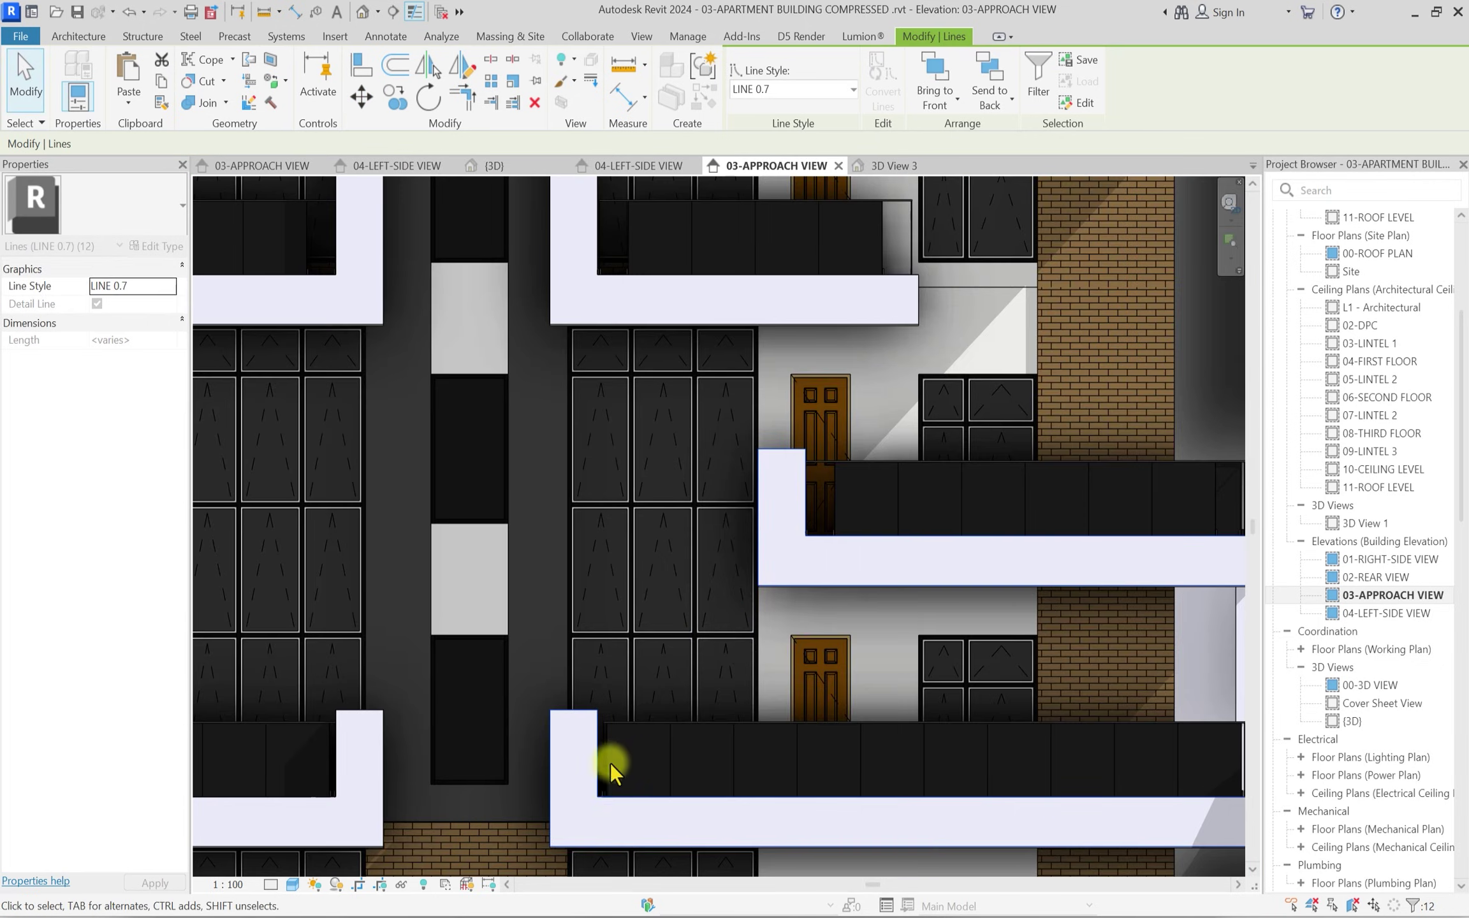
{"action": "scroll", "coordinate": [753, 561], "scroll_direction": "down", "scroll_amount": 3}
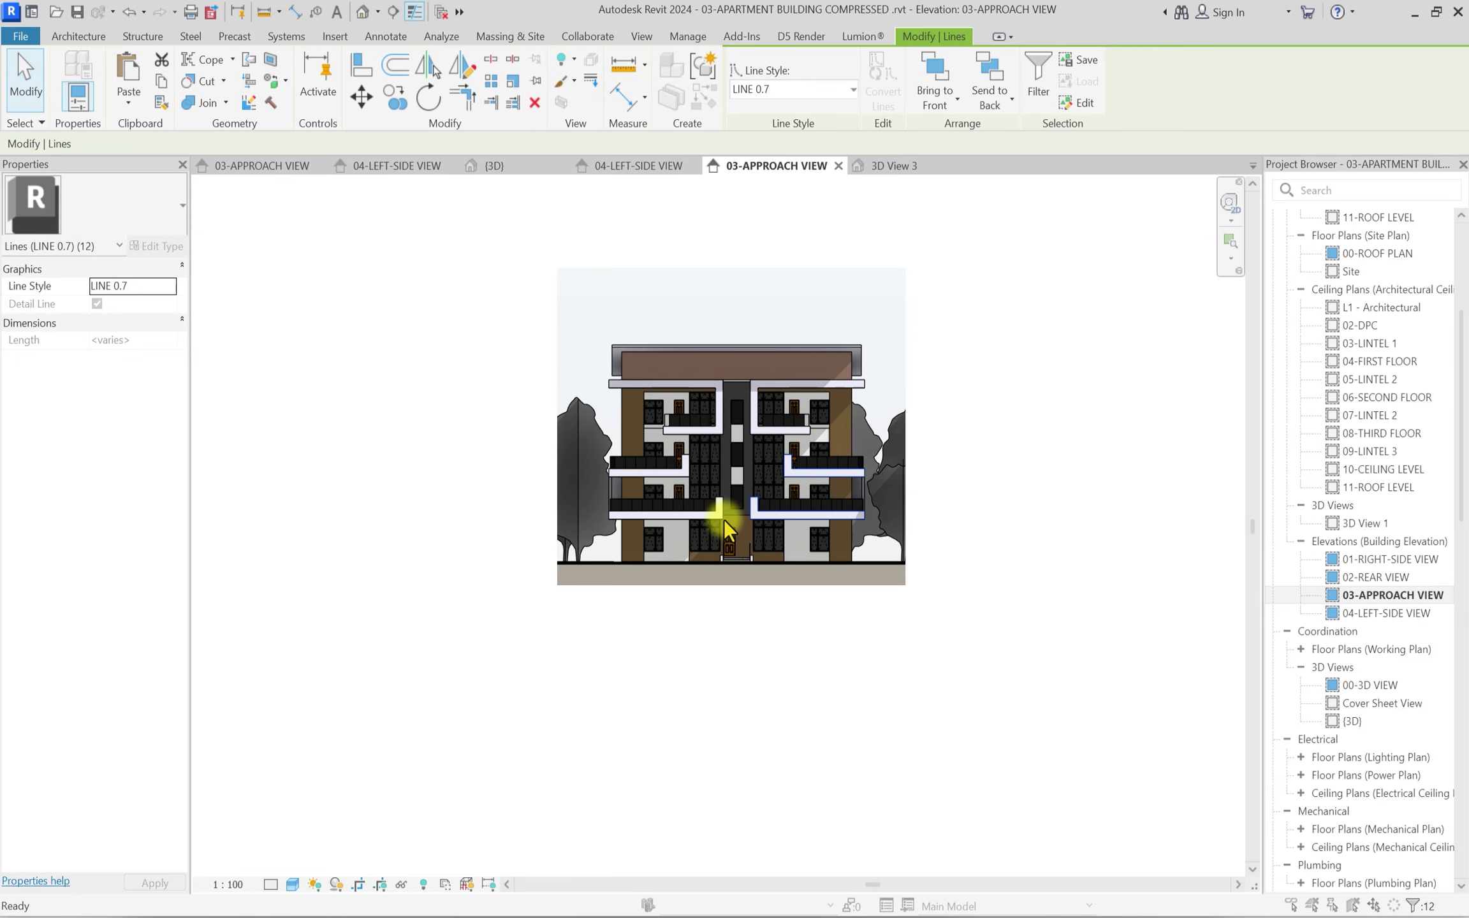
Disable Show Edges in the elevation's graphic display options and turn off Thin Lines to show true line weights.
{"action": "key", "text": "g"}
{"action": "key", "text": "d"}
{"action": "left_click", "coordinate": [980, 302]}
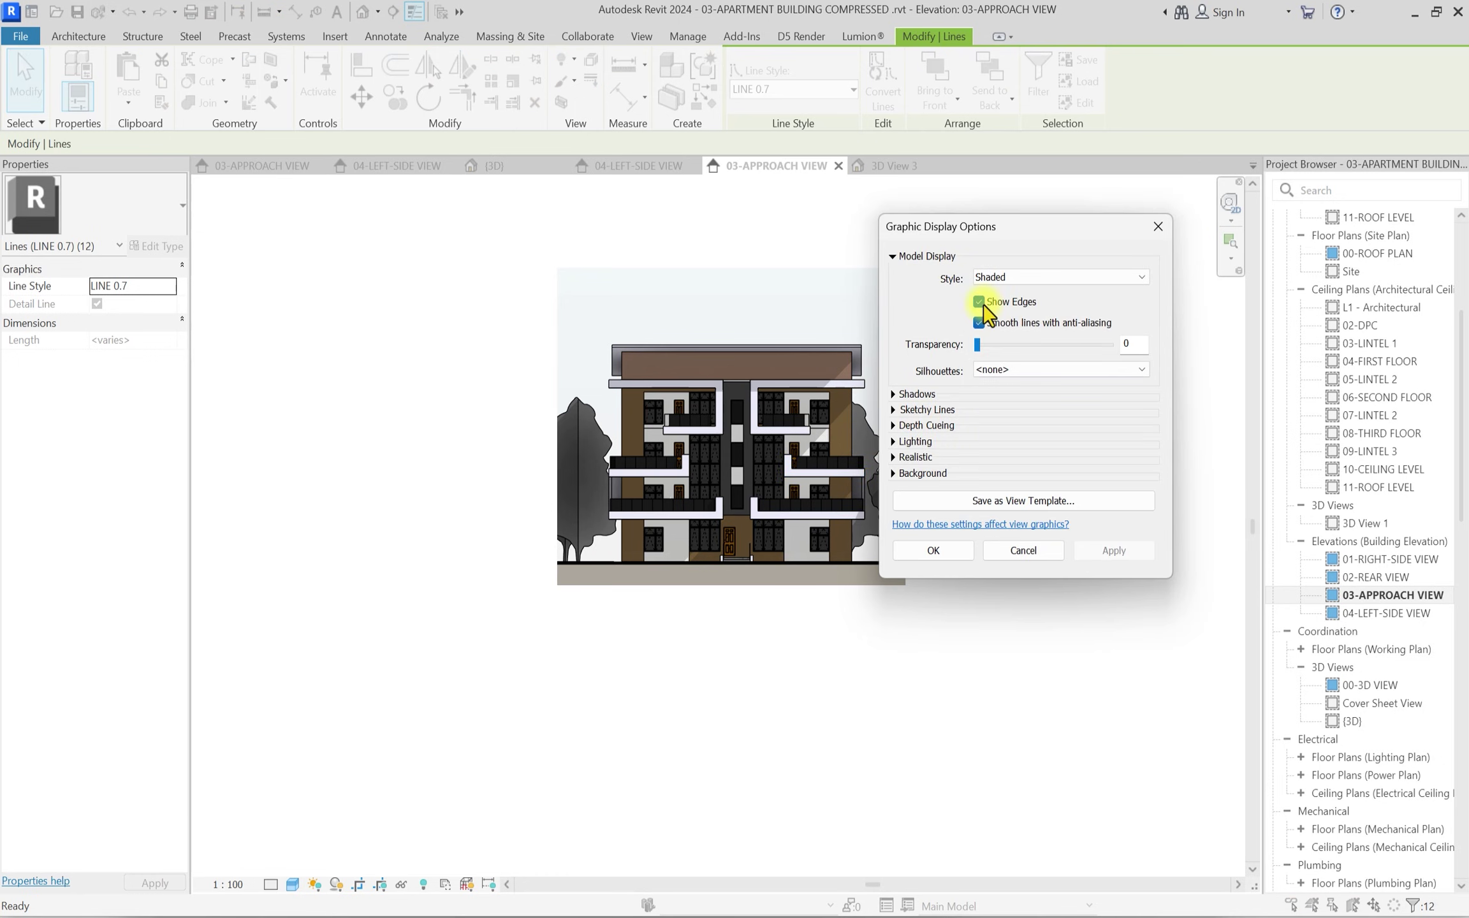
{"action": "left_click", "coordinate": [933, 551]}
{"action": "left_click", "coordinate": [704, 343]}
{"action": "scroll", "coordinate": [705, 343], "scroll_direction": "up", "scroll_amount": 3}
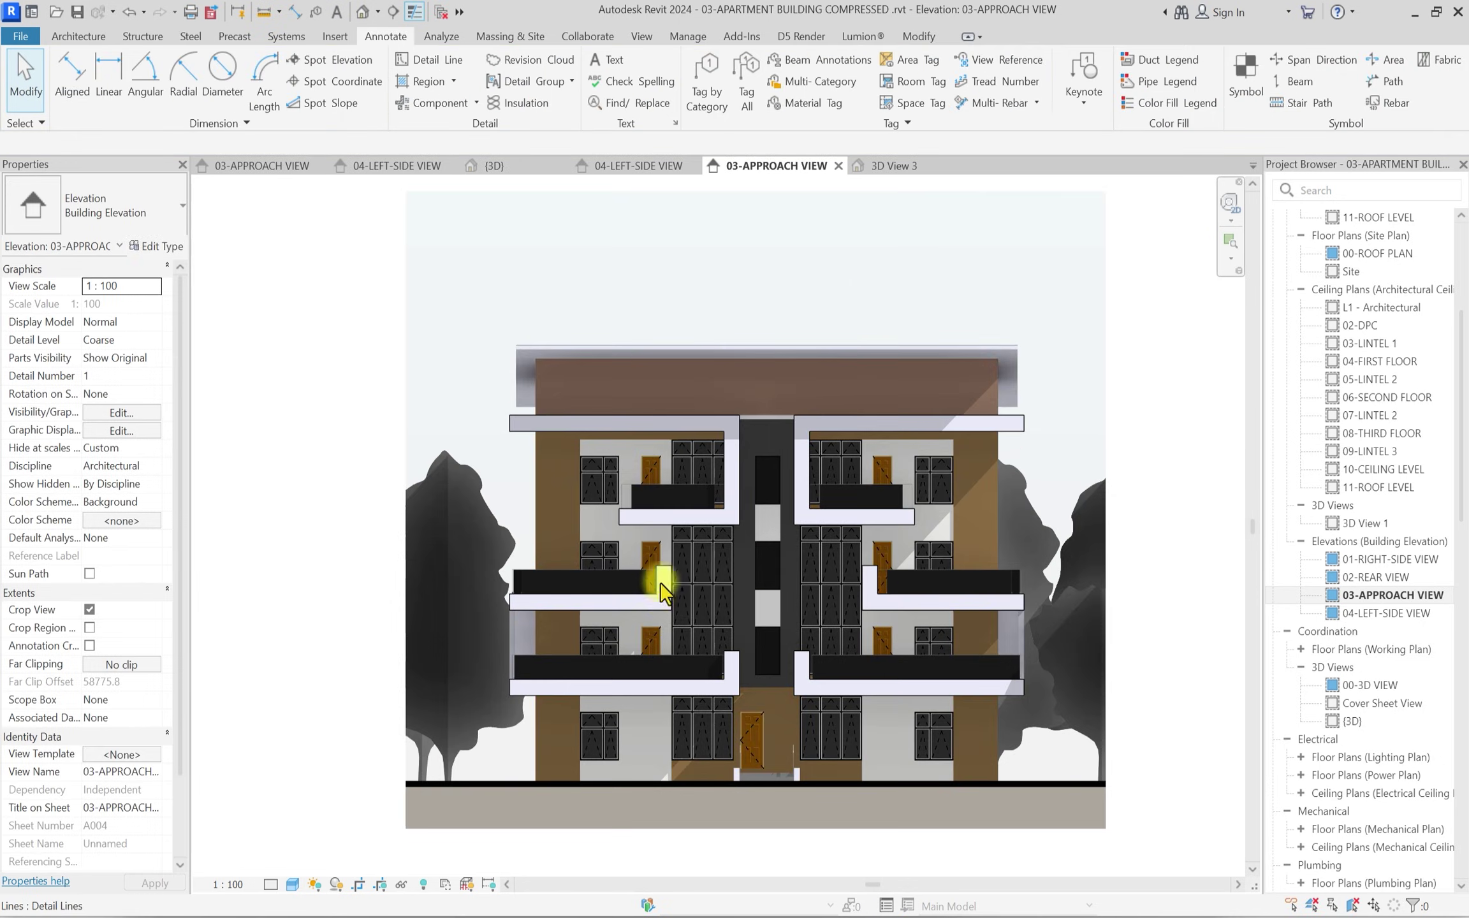
{"action": "key", "text": "t"}
{"action": "key", "text": "l"}
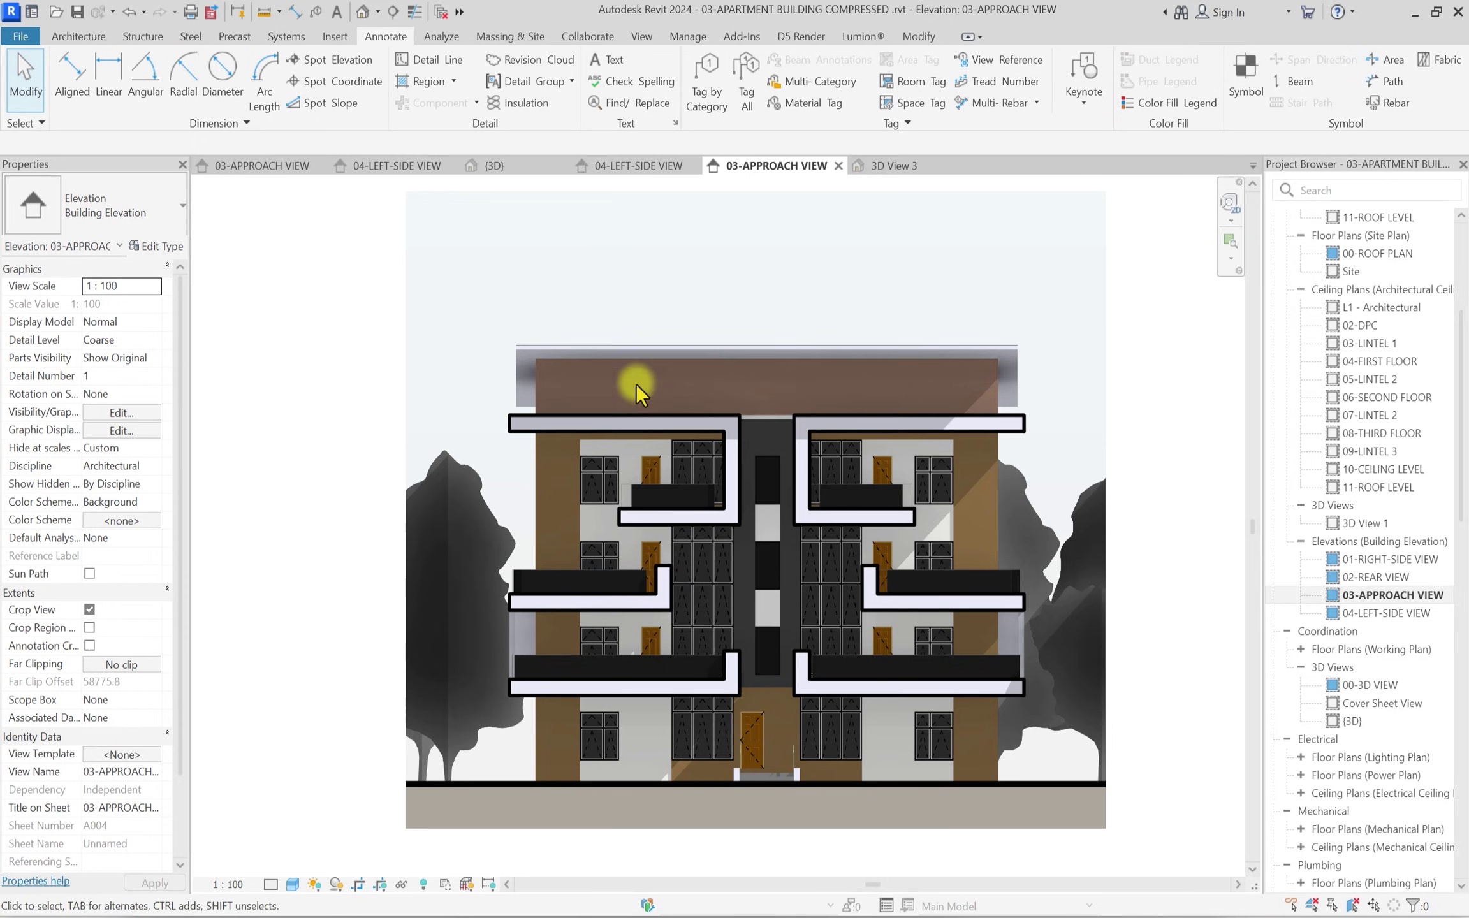
Examine the thick outlines around the frames and balconies across both halves of the approach elevation.
{"action": "scroll", "coordinate": [644, 460], "scroll_direction": "down", "scroll_amount": 2}
{"action": "scroll", "coordinate": [829, 424], "scroll_direction": "up", "scroll_amount": 3}
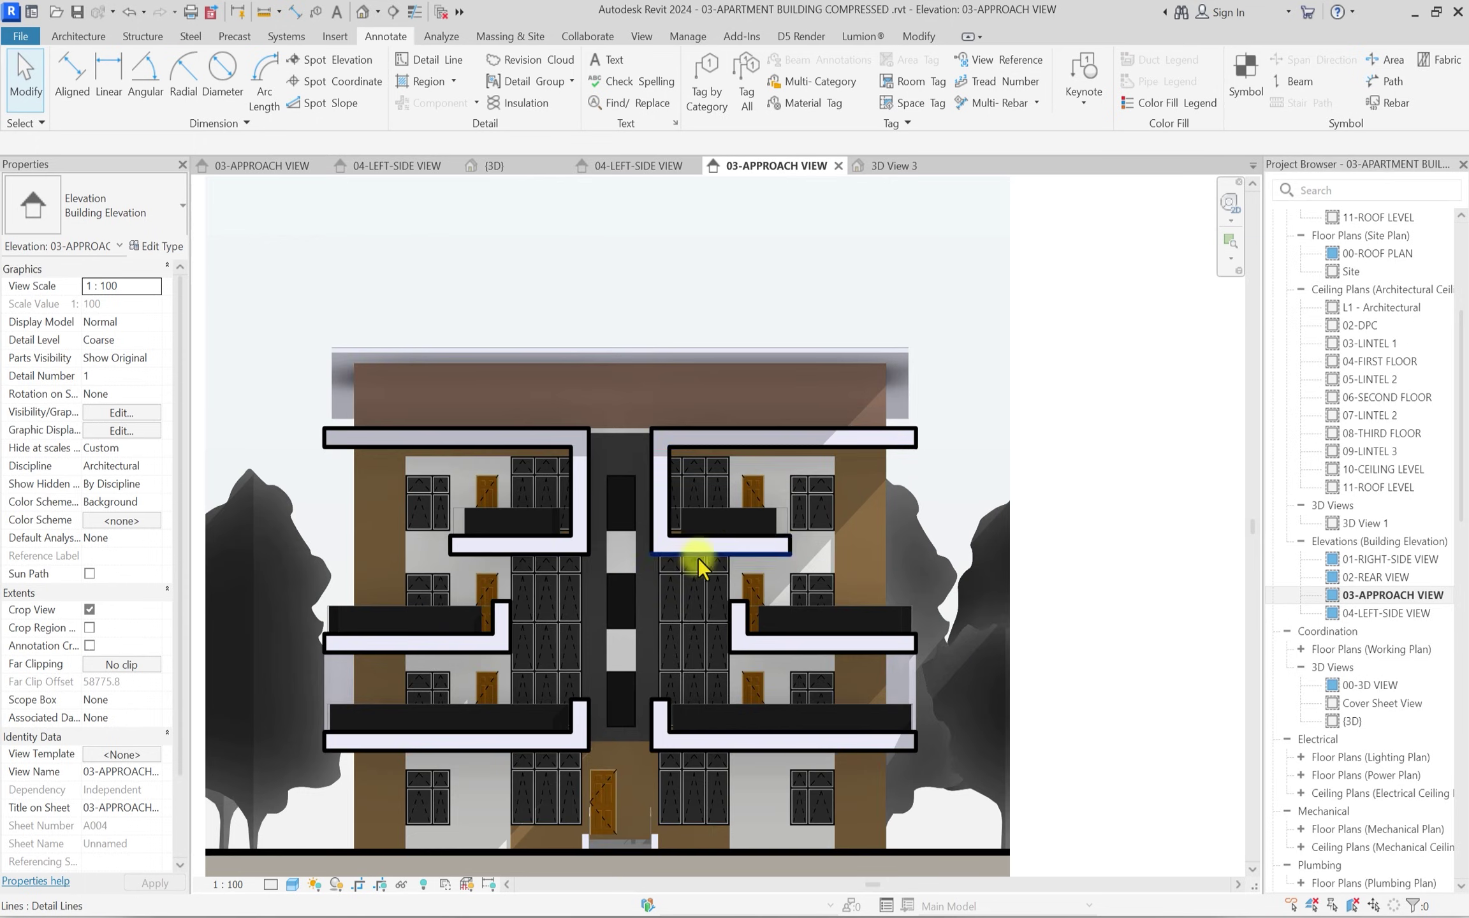
{"action": "scroll", "coordinate": [714, 562], "scroll_direction": "down", "scroll_amount": 2}
{"action": "scroll", "coordinate": [804, 586], "scroll_direction": "up", "scroll_amount": 4}
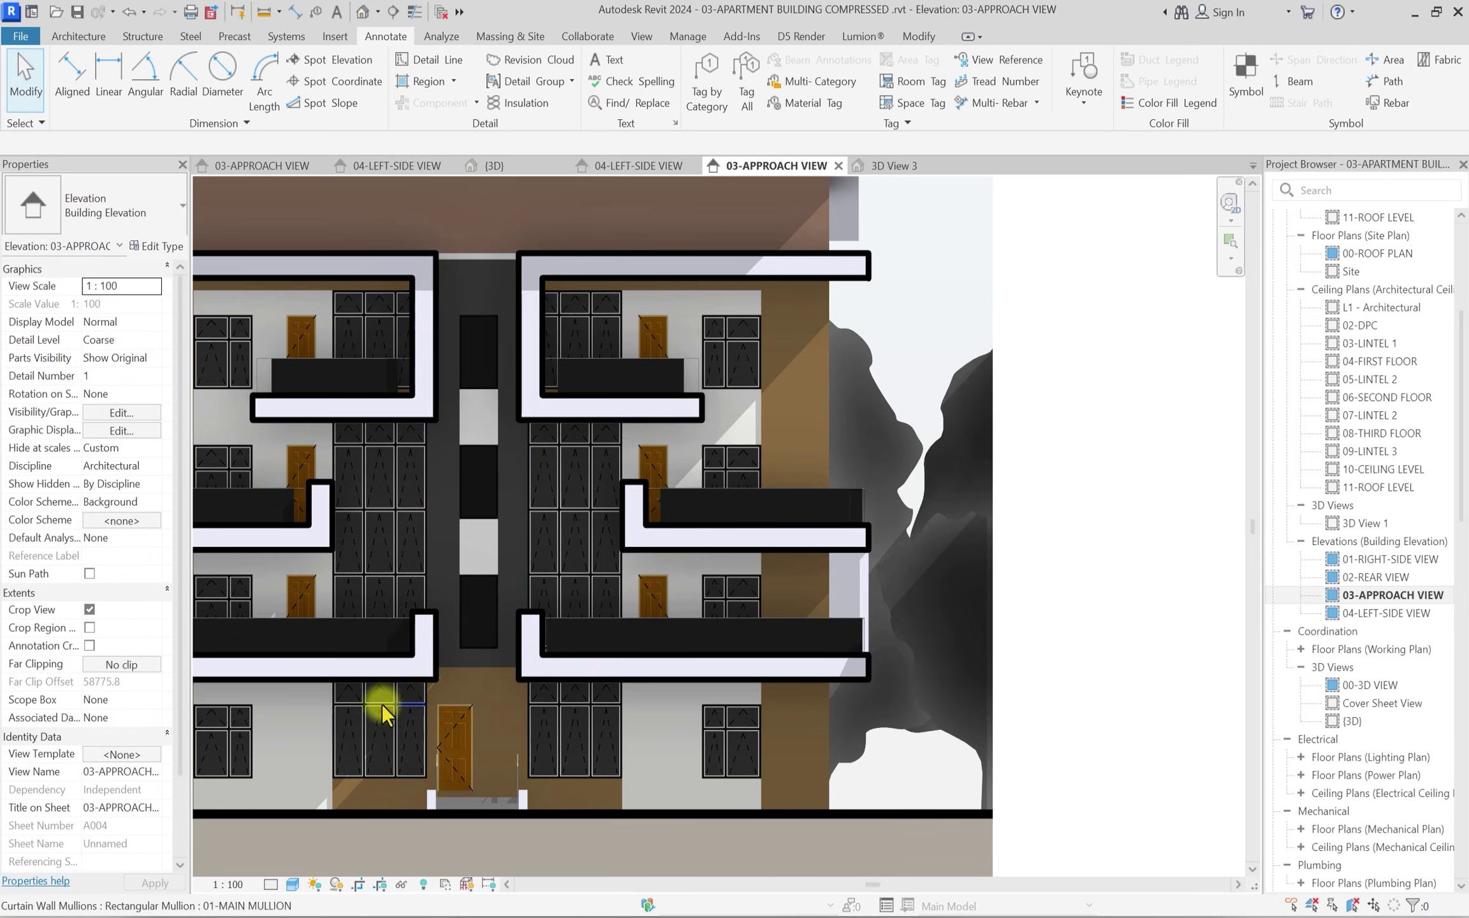
{"action": "scroll", "coordinate": [862, 656], "scroll_direction": "up", "scroll_amount": 1}
{"action": "scroll", "coordinate": [915, 640], "scroll_direction": "down", "scroll_amount": 3}
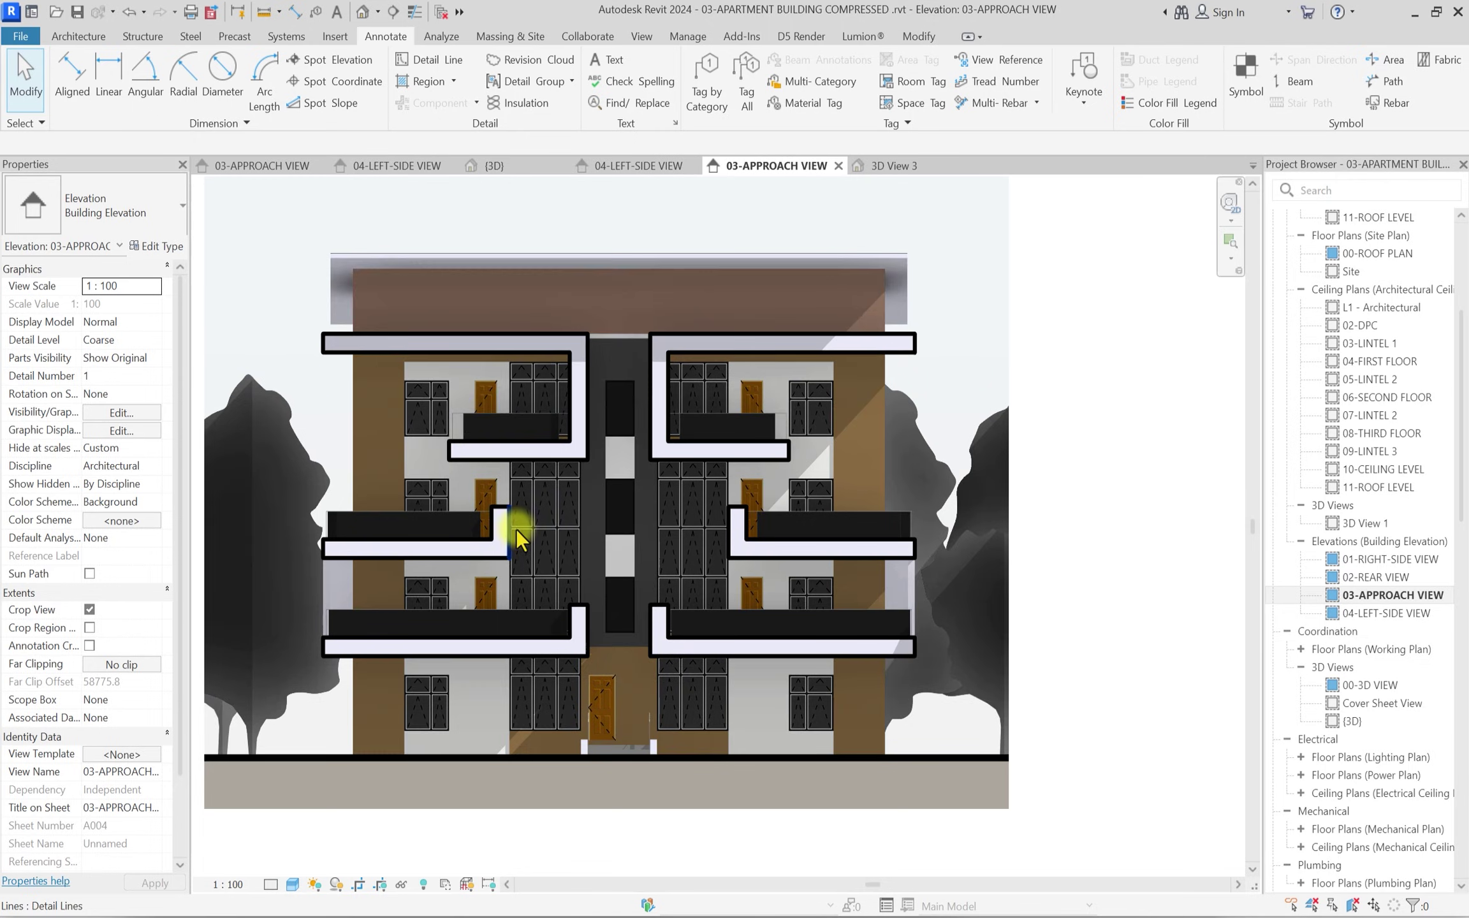
{"action": "scroll", "coordinate": [518, 539], "scroll_direction": "down", "scroll_amount": 3}
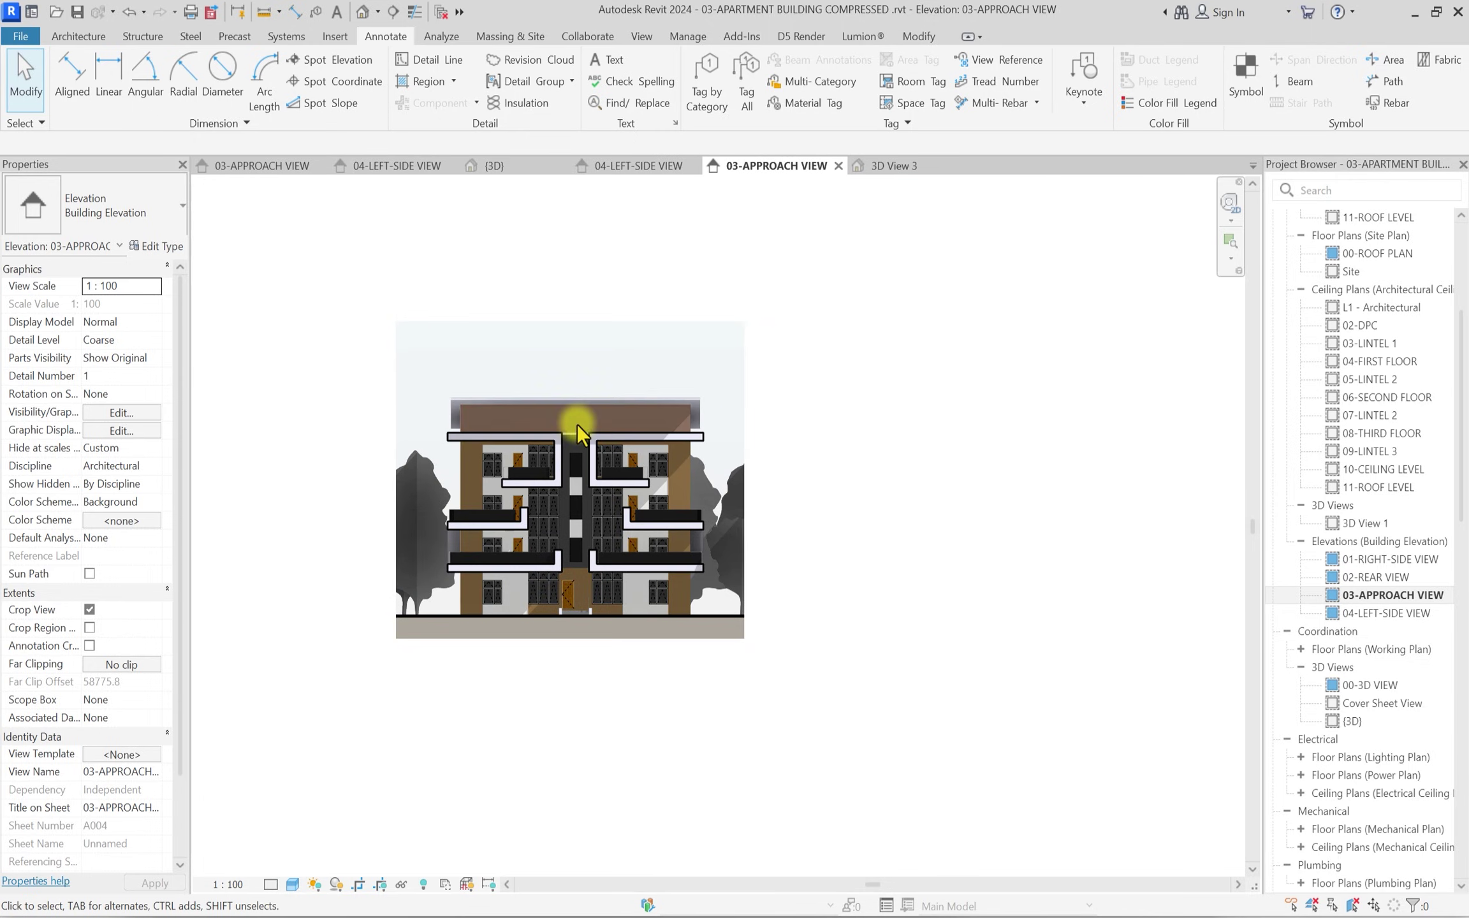
{"action": "scroll", "coordinate": [577, 424], "scroll_direction": "up", "scroll_amount": 2}
{"action": "scroll", "coordinate": [528, 669], "scroll_direction": "up", "scroll_amount": 1}
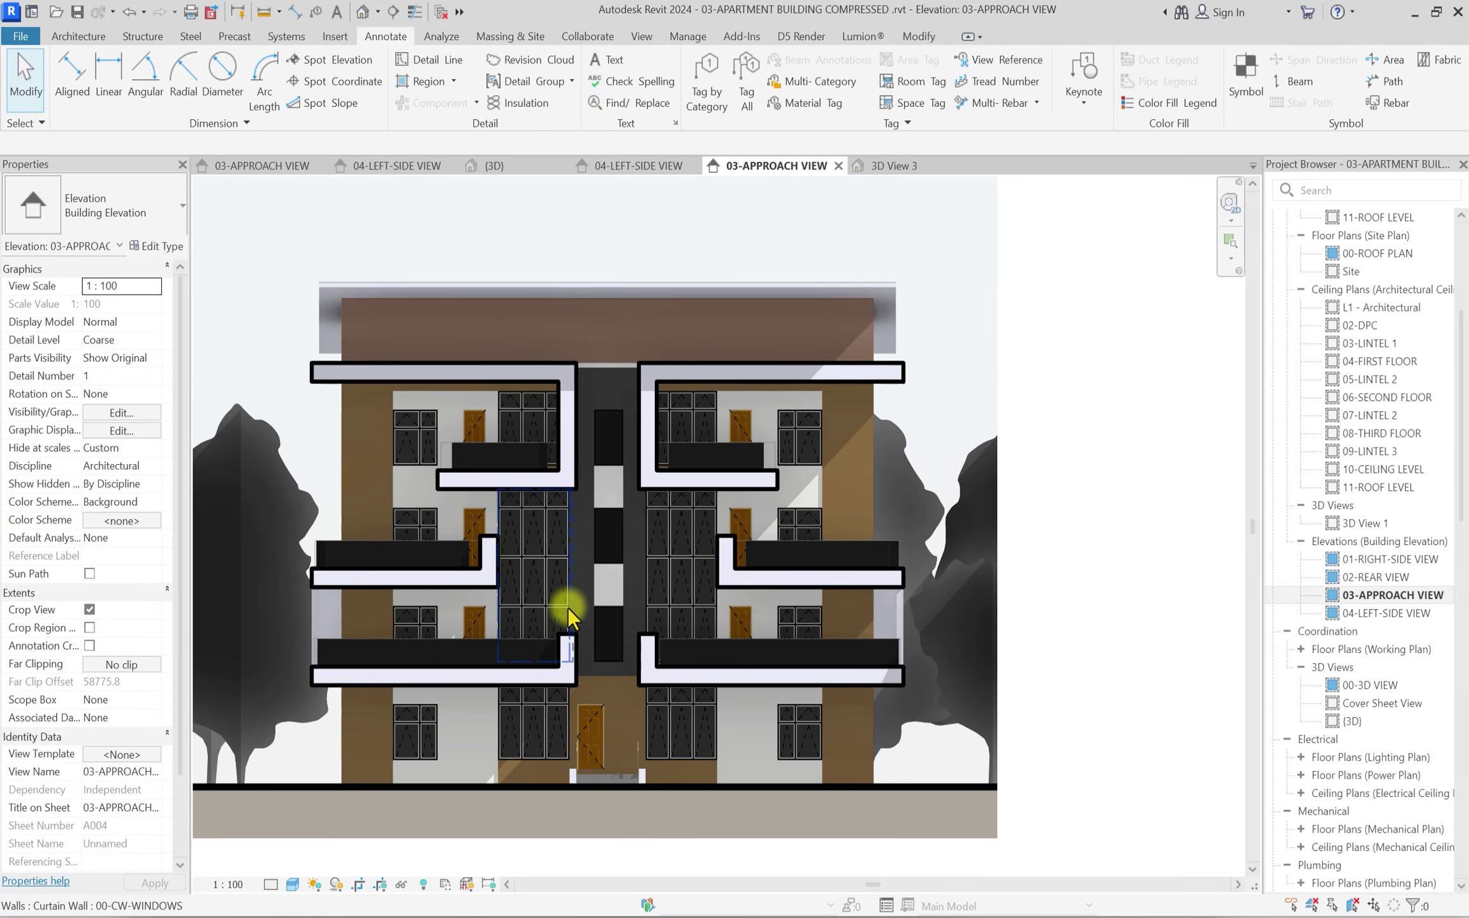
Set the Summer Solstice sun setting's time to 10:30 AM in the elevation's lighting options and apply it.
{"action": "key", "text": "g"}
{"action": "key", "text": "d"}
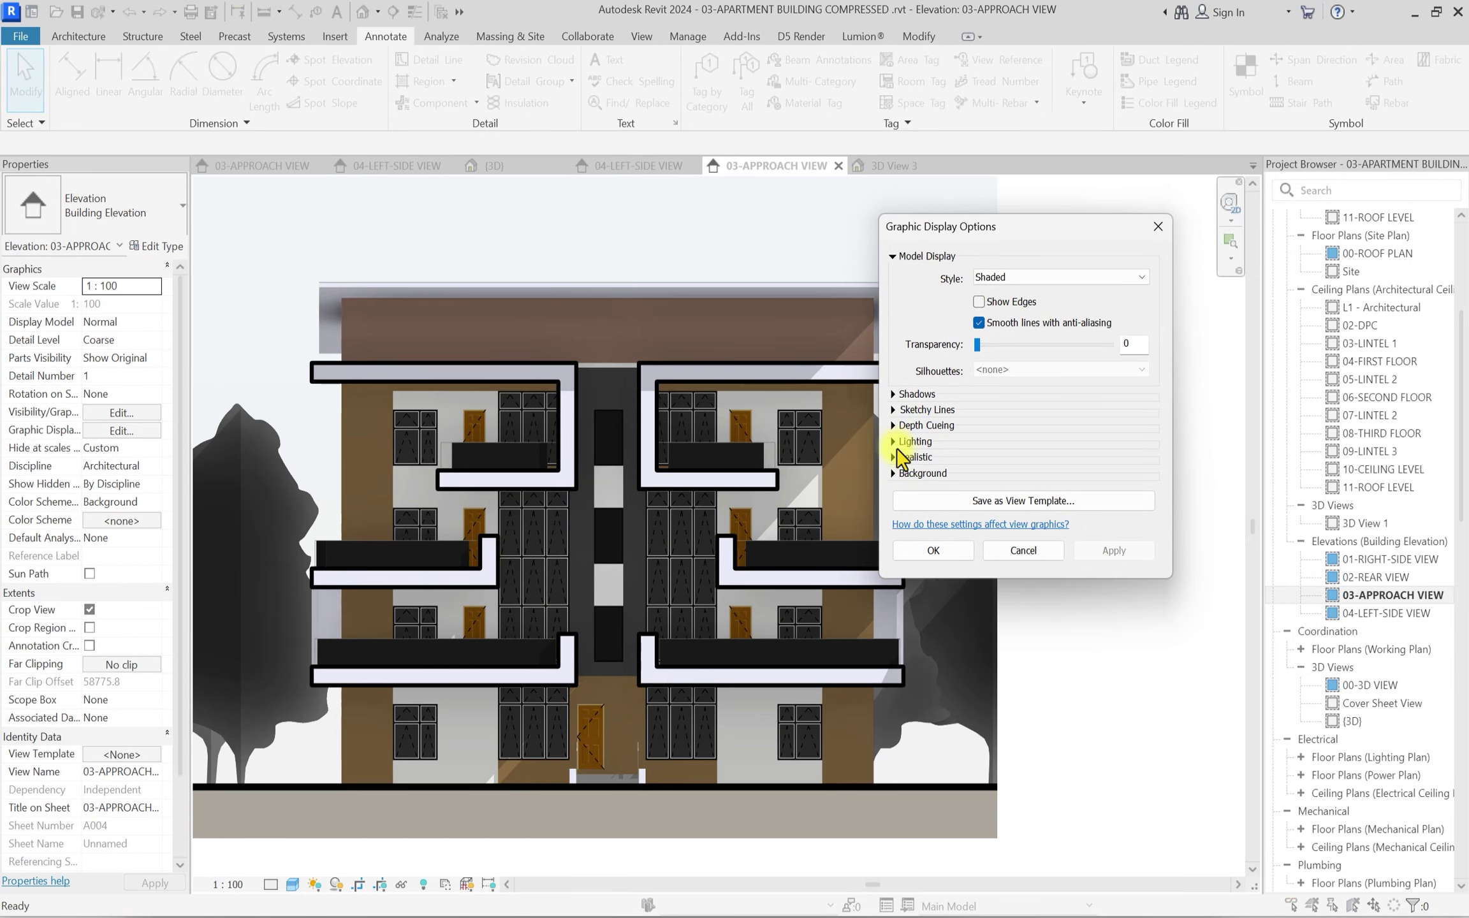
{"action": "left_click", "coordinate": [893, 441]}
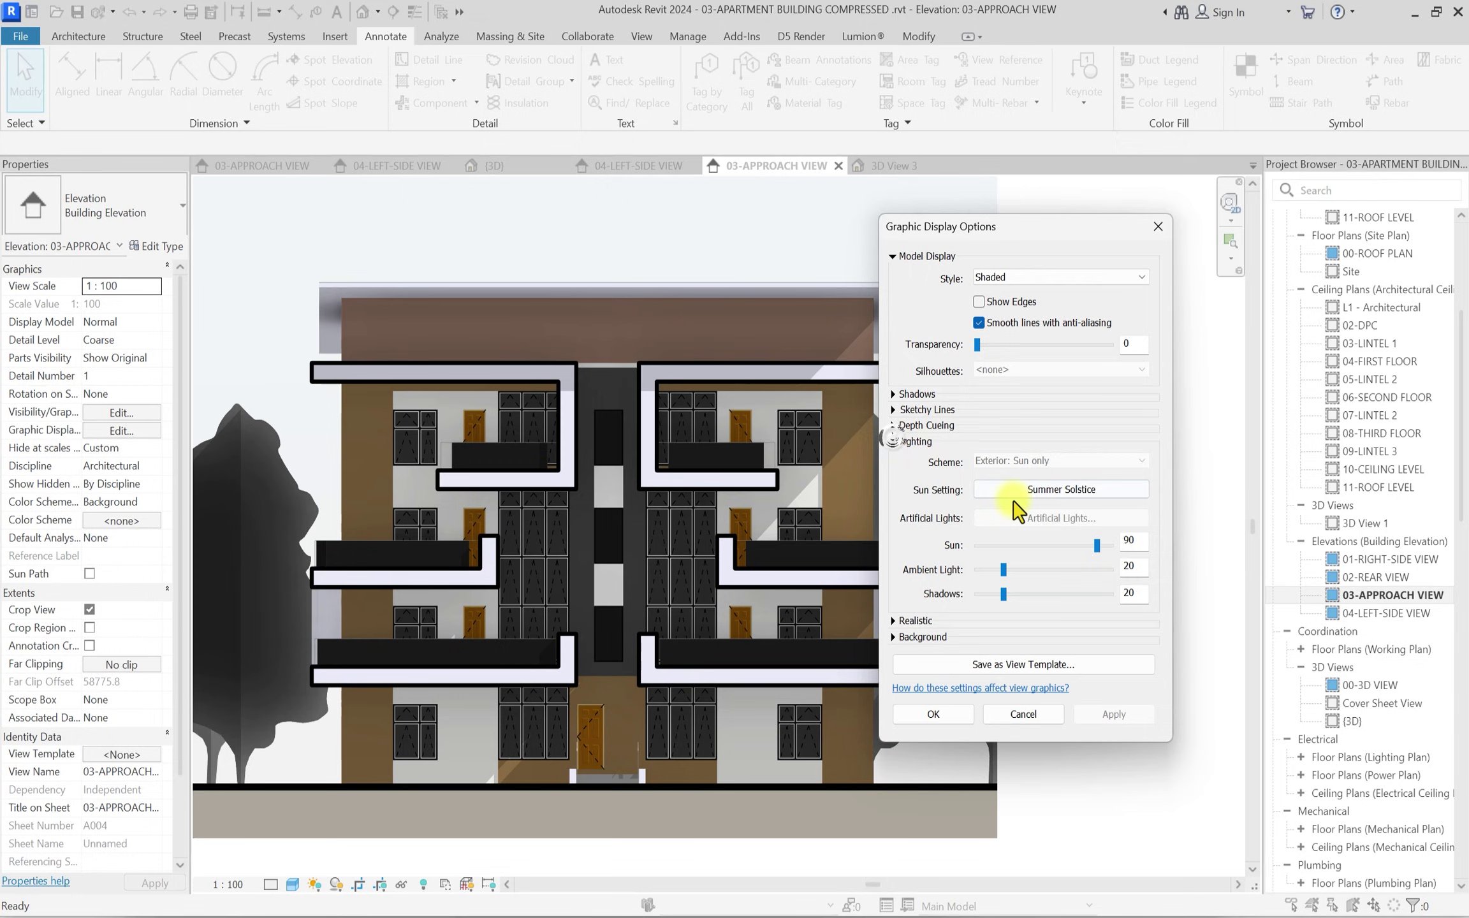
{"action": "left_click", "coordinate": [1087, 492]}
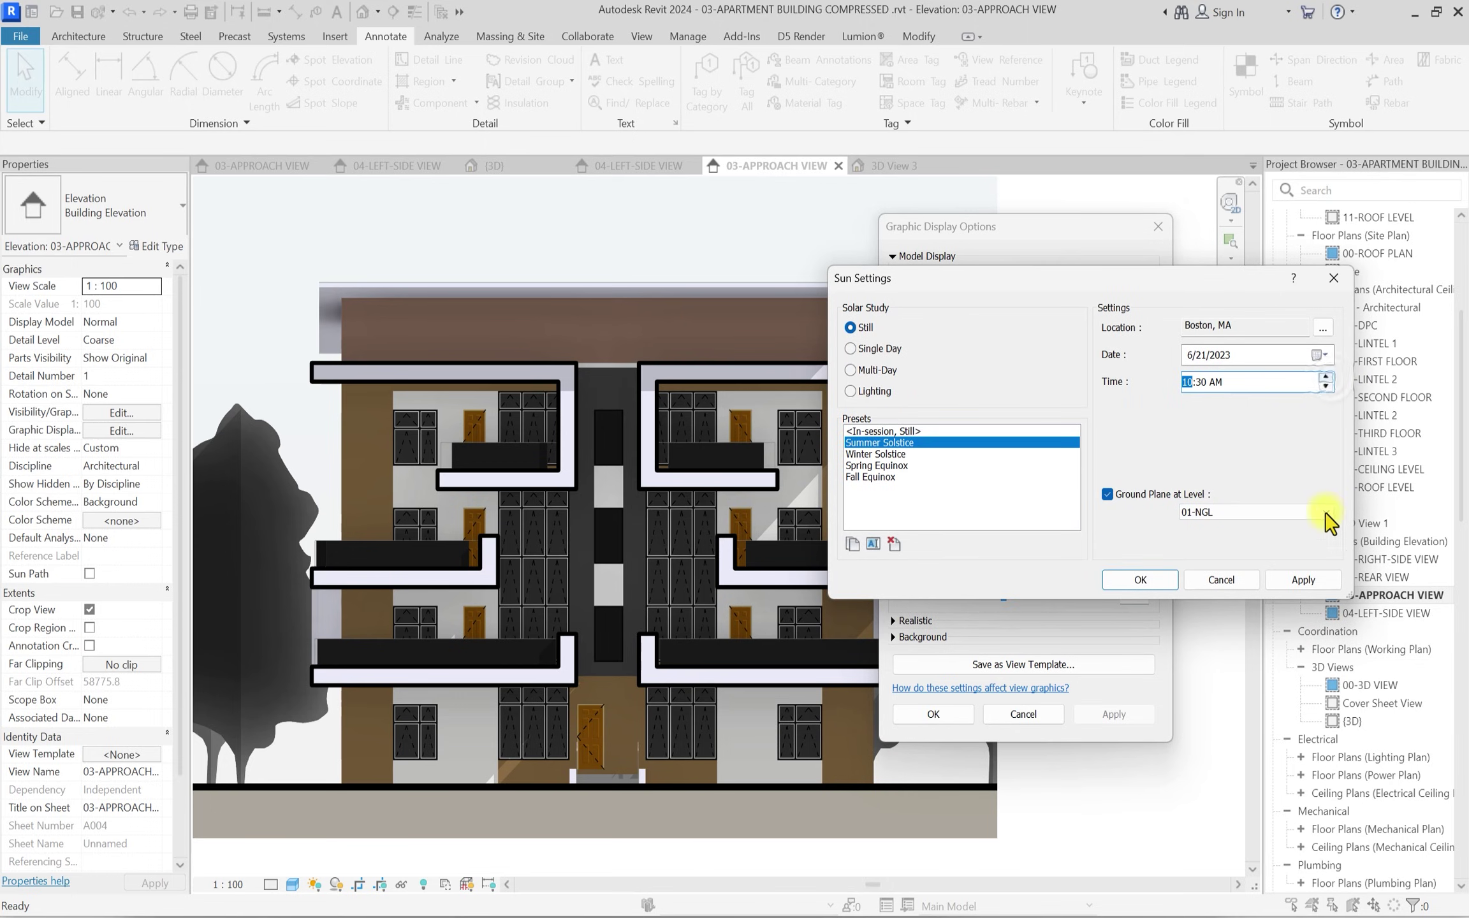
{"action": "left_click", "coordinate": [1305, 579]}
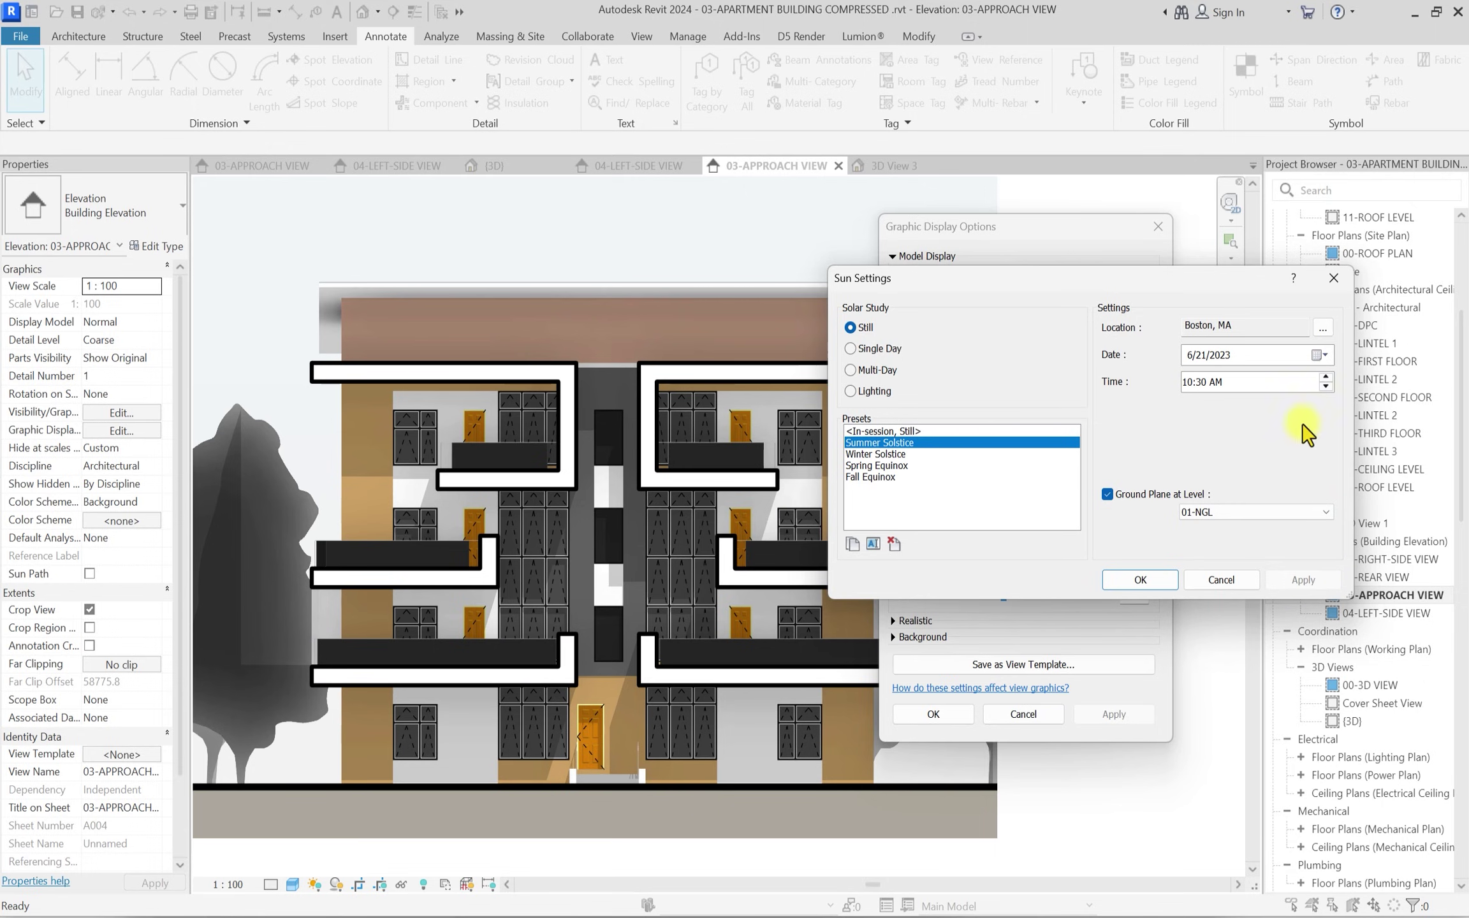
Try further hours for the Summer Solstice sun time, apply them and accept the elevation's lighting settings.
{"action": "left_click", "coordinate": [1323, 582]}
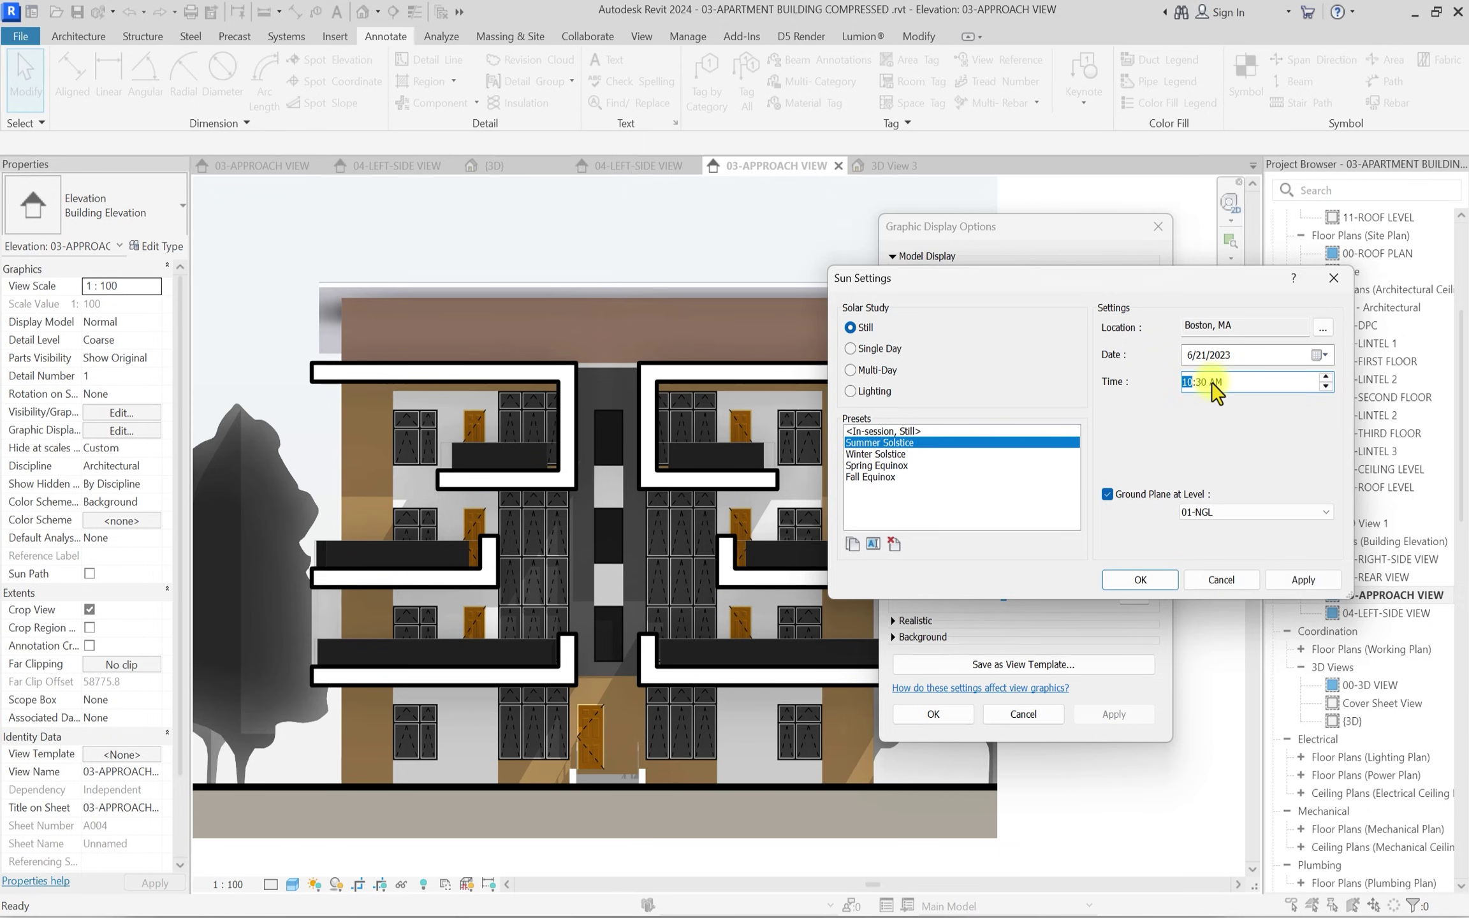
{"action": "left_click", "coordinate": [1323, 587]}
{"action": "left_click", "coordinate": [1128, 575]}
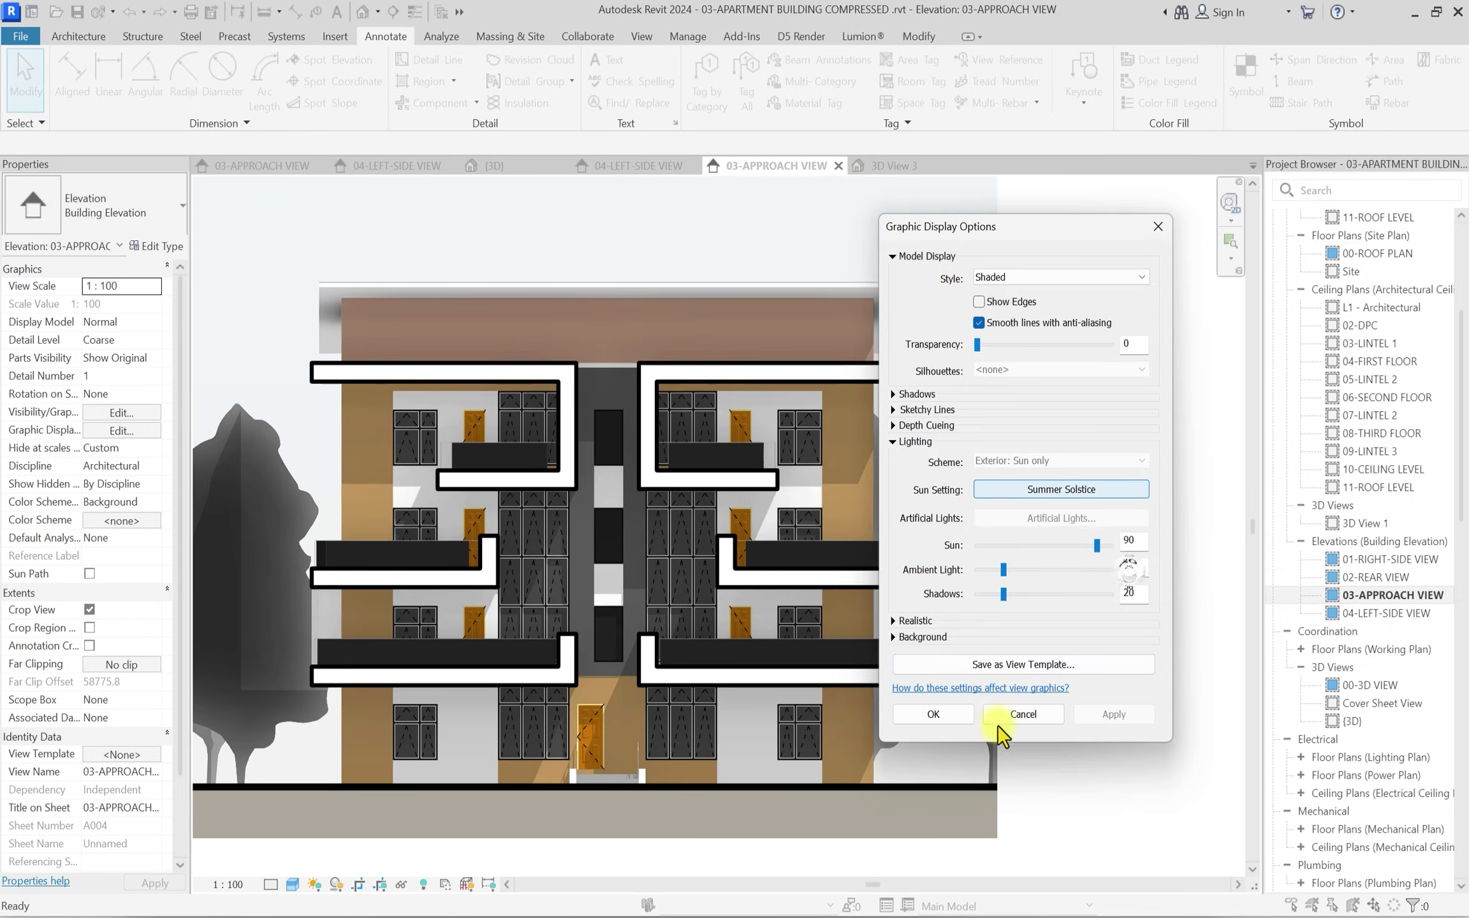
{"action": "left_click", "coordinate": [950, 713]}
{"action": "scroll", "coordinate": [944, 638], "scroll_direction": "down", "scroll_amount": 3}
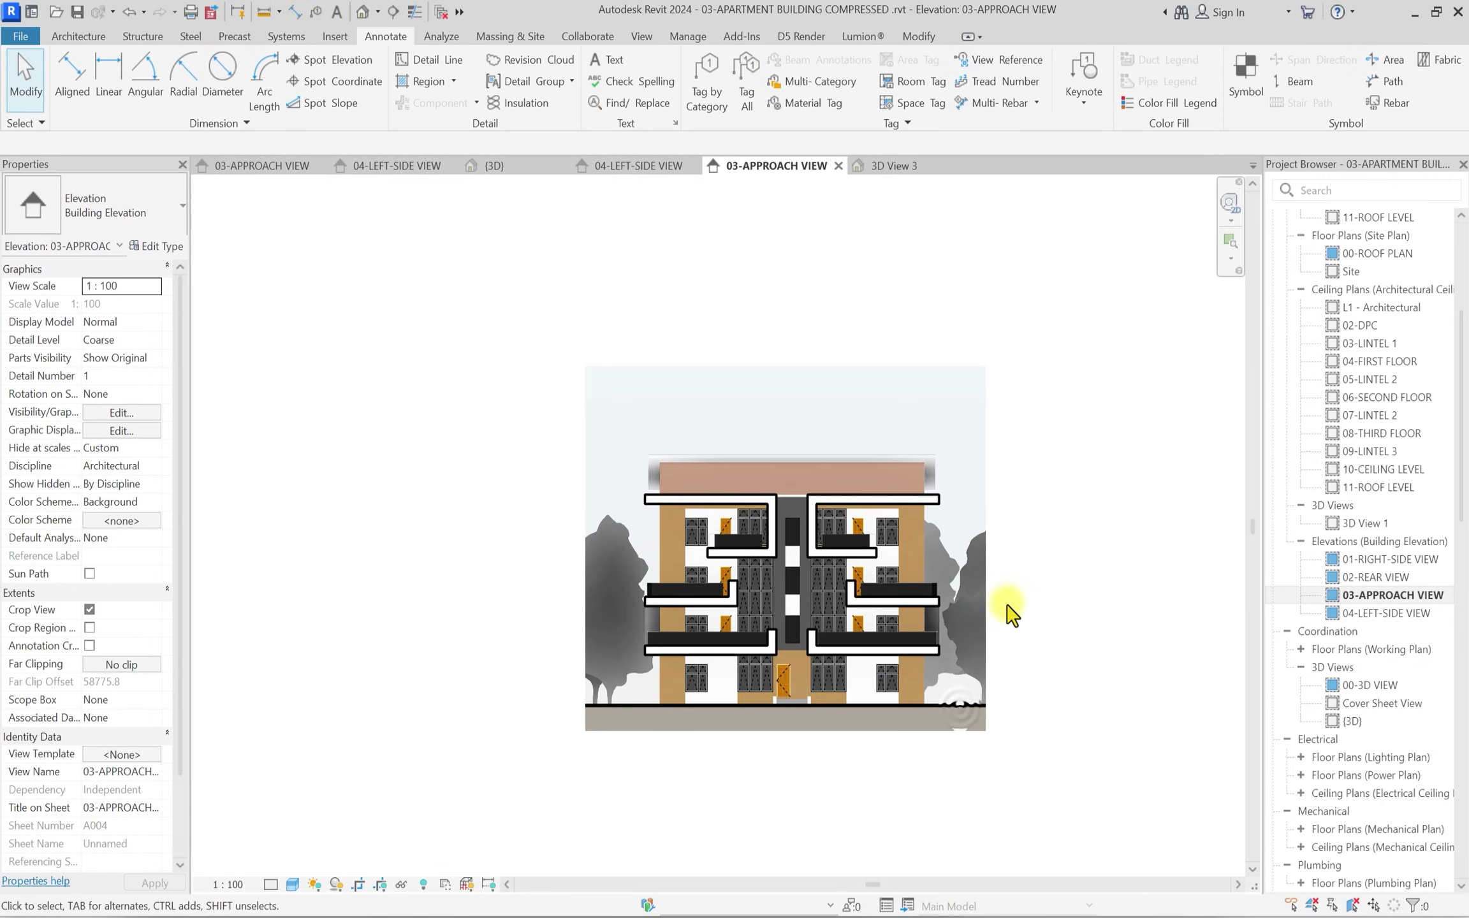
{"action": "scroll", "coordinate": [1050, 494], "scroll_direction": "up", "scroll_amount": 4}
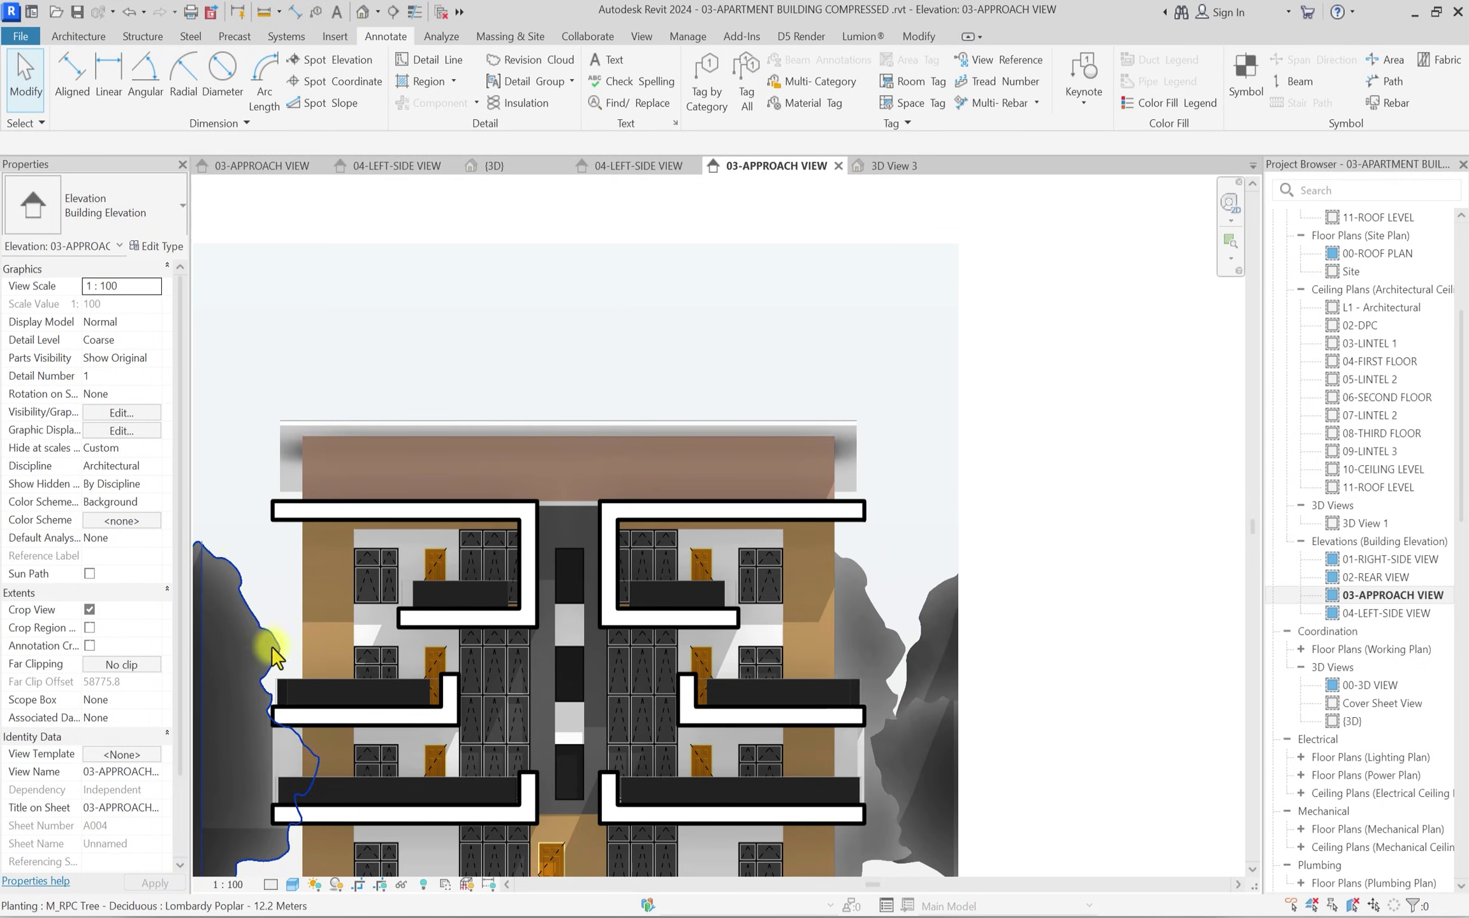
{"action": "middle_click_drag", "start_coordinate": [272, 646], "coordinate": [422, 485]}
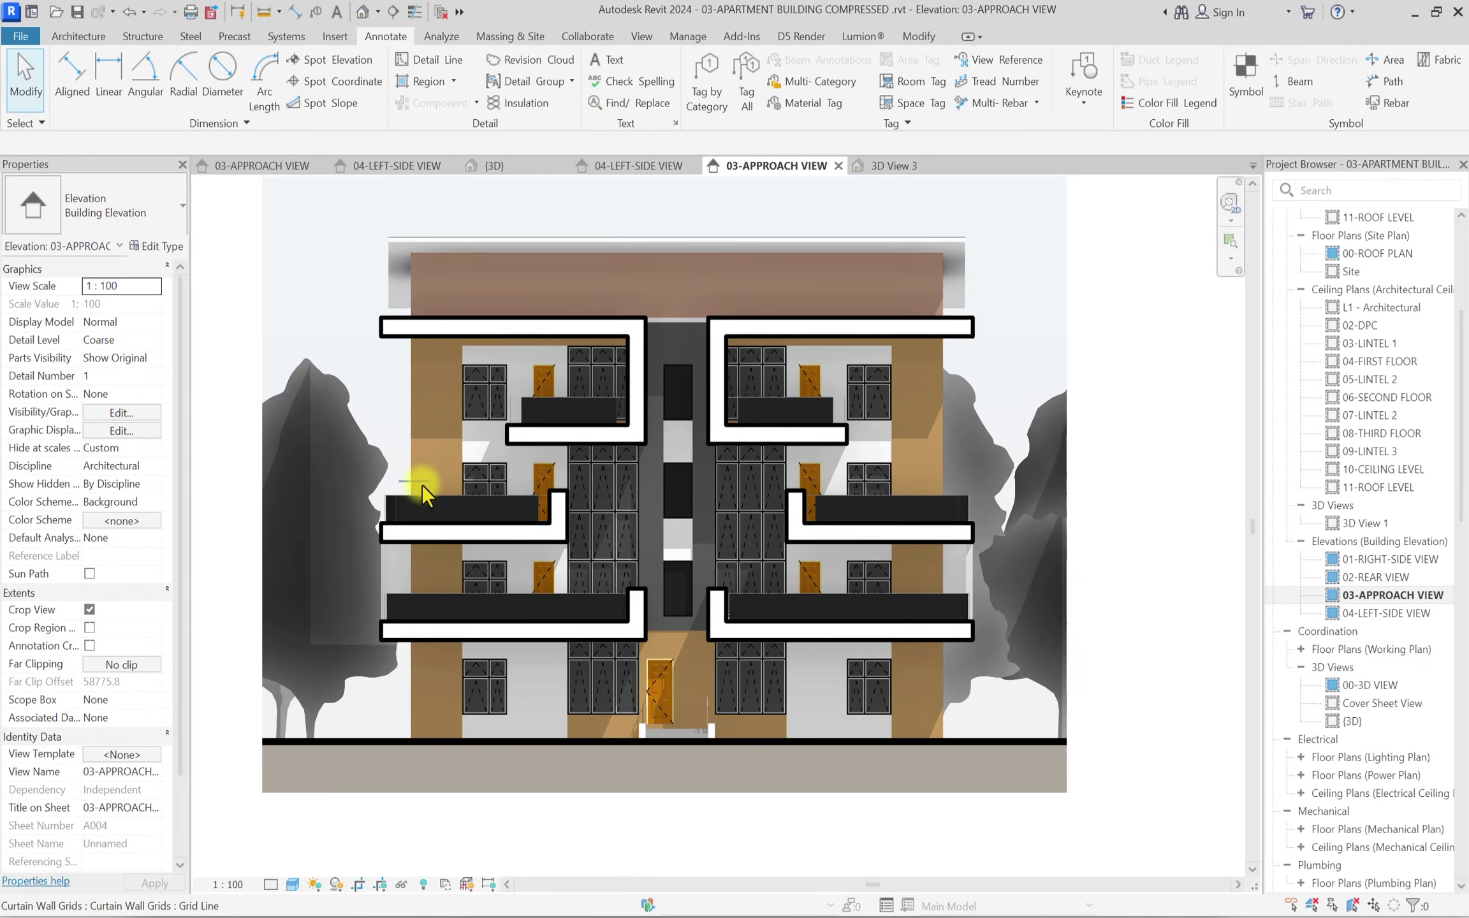
Start an image export of the approach elevation and set its output file to 01 in the 73-ELEVATION folder.
{"action": "left_click", "coordinate": [24, 37]}
{"action": "mouse_move", "coordinate": [57, 326]}
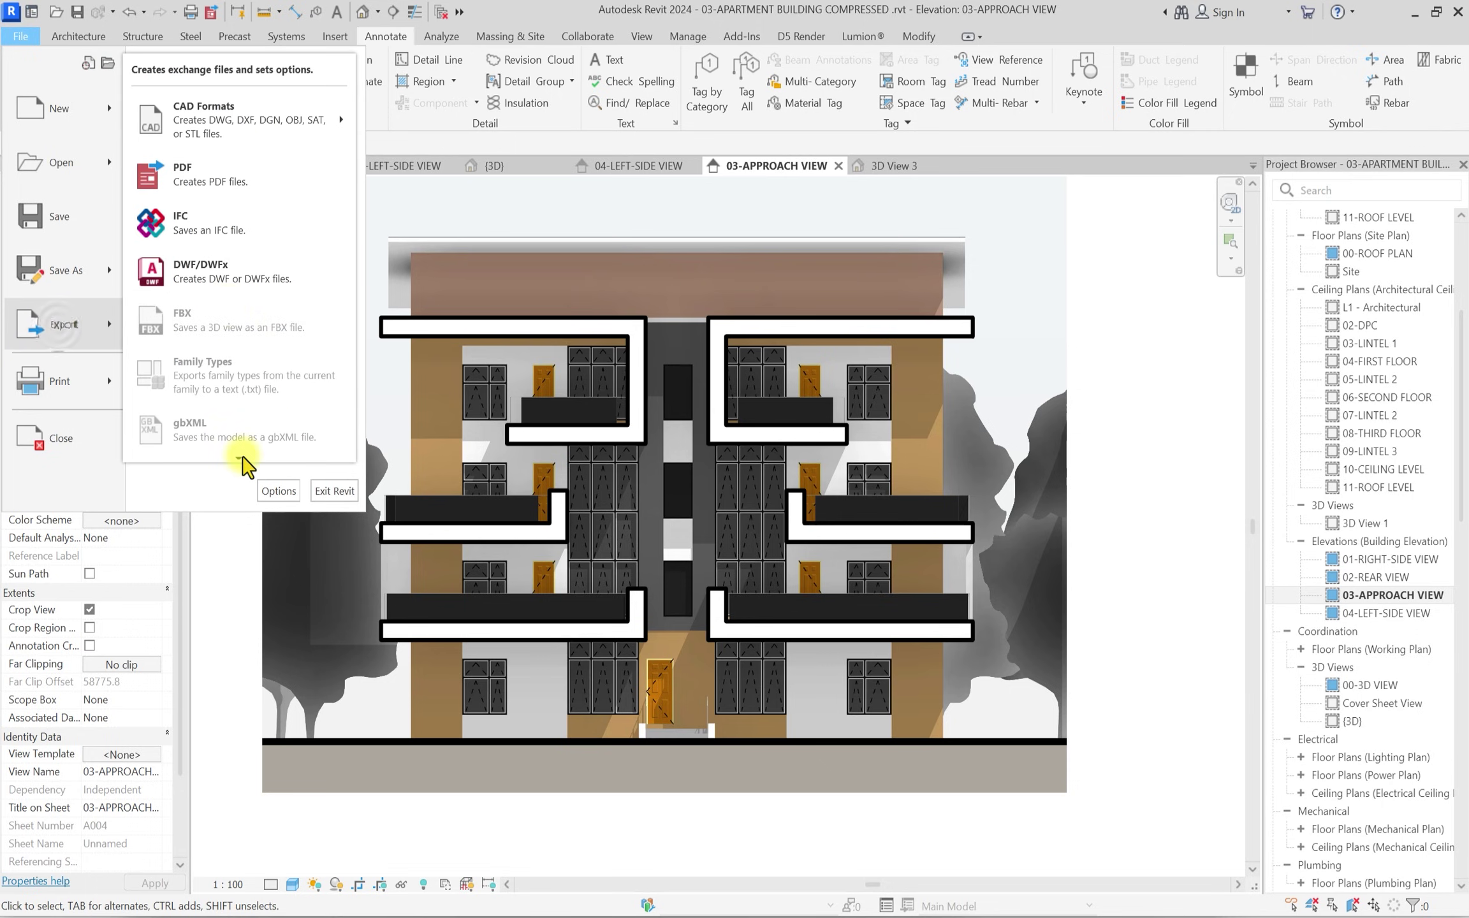
{"action": "mouse_move", "coordinate": [241, 456]}
{"action": "mouse_move", "coordinate": [264, 350]}
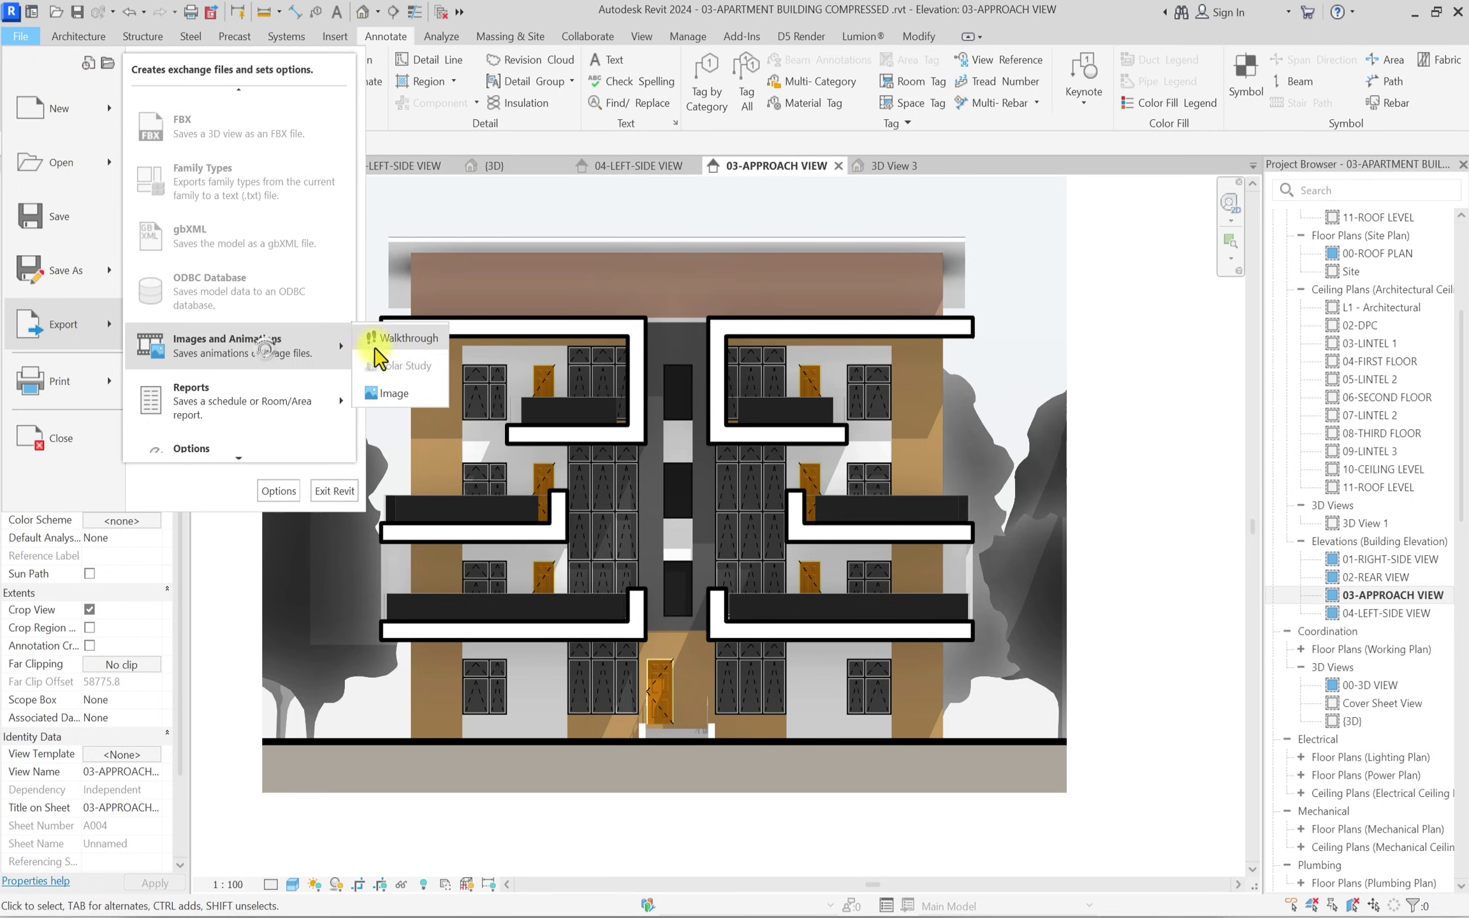
{"action": "left_click", "coordinate": [389, 393]}
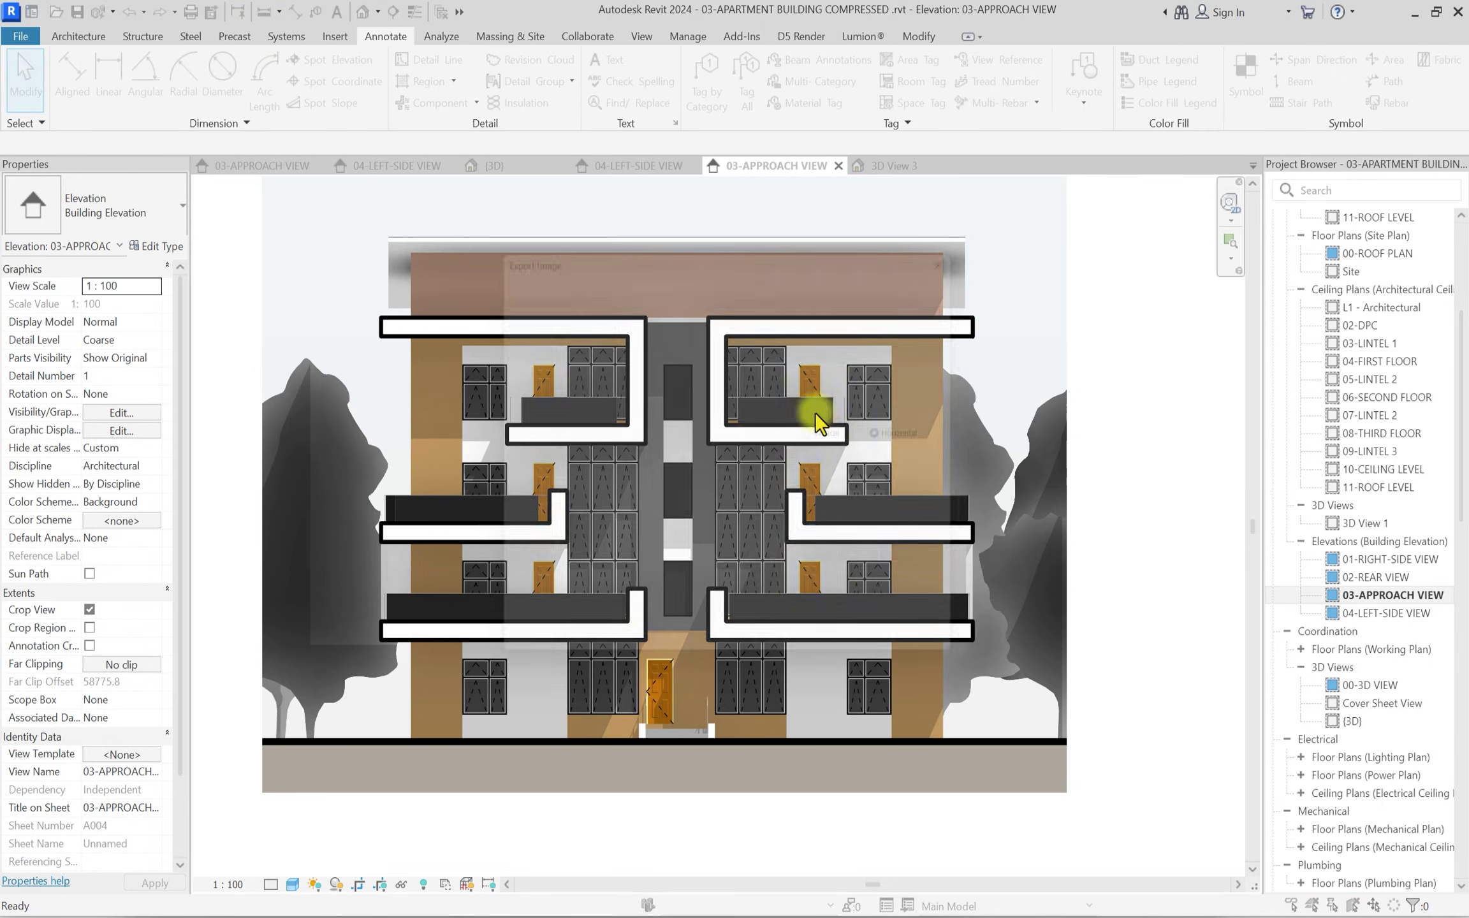
{"action": "left_click", "coordinate": [931, 292]}
{"action": "left_click", "coordinate": [187, 491]}
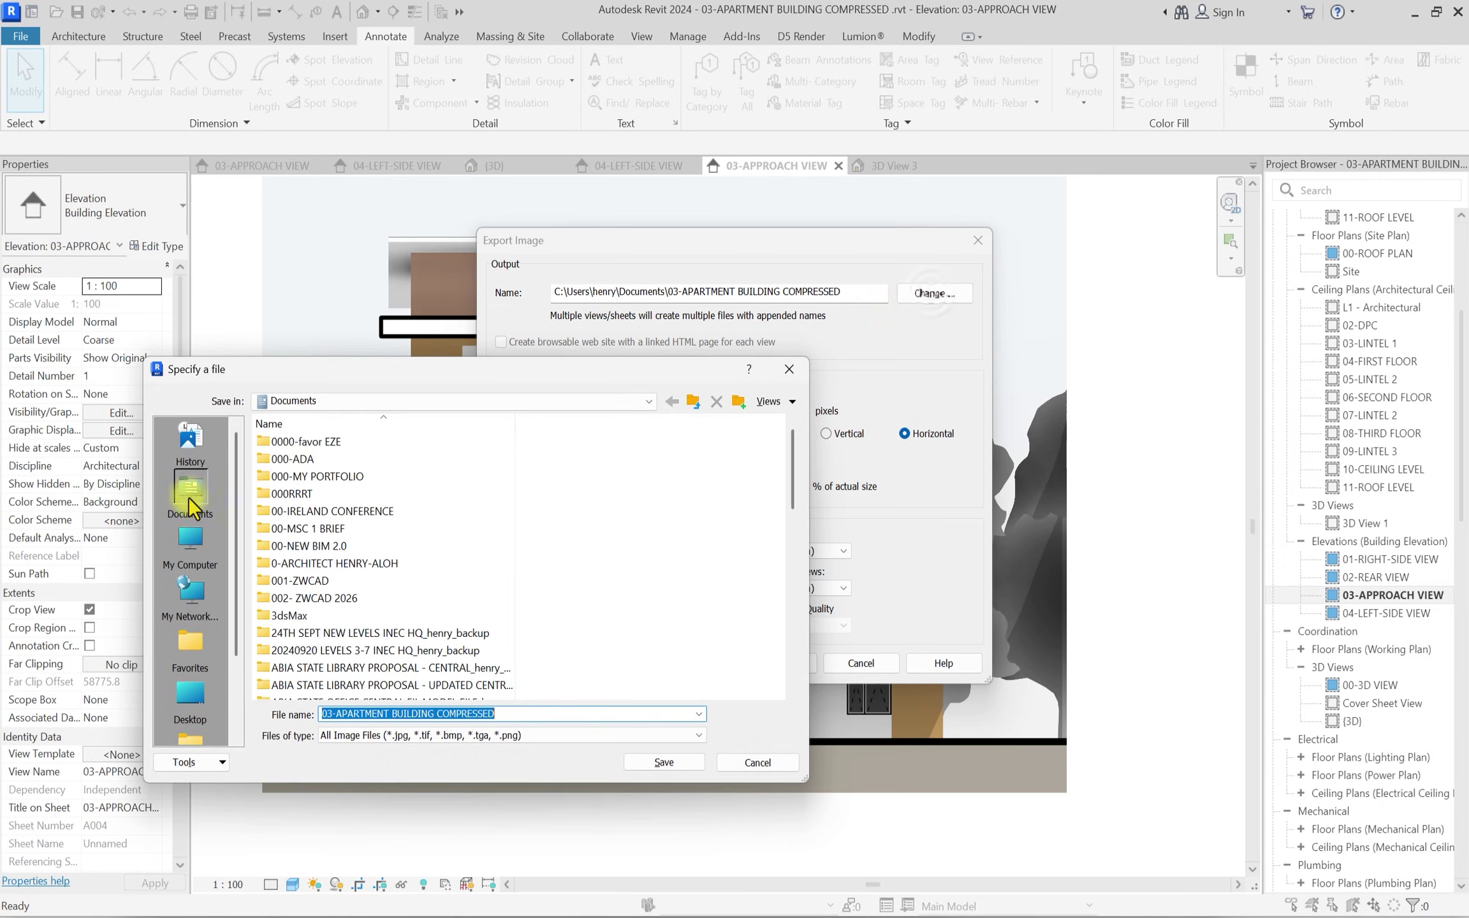
{"action": "double_click", "coordinate": [512, 701]}
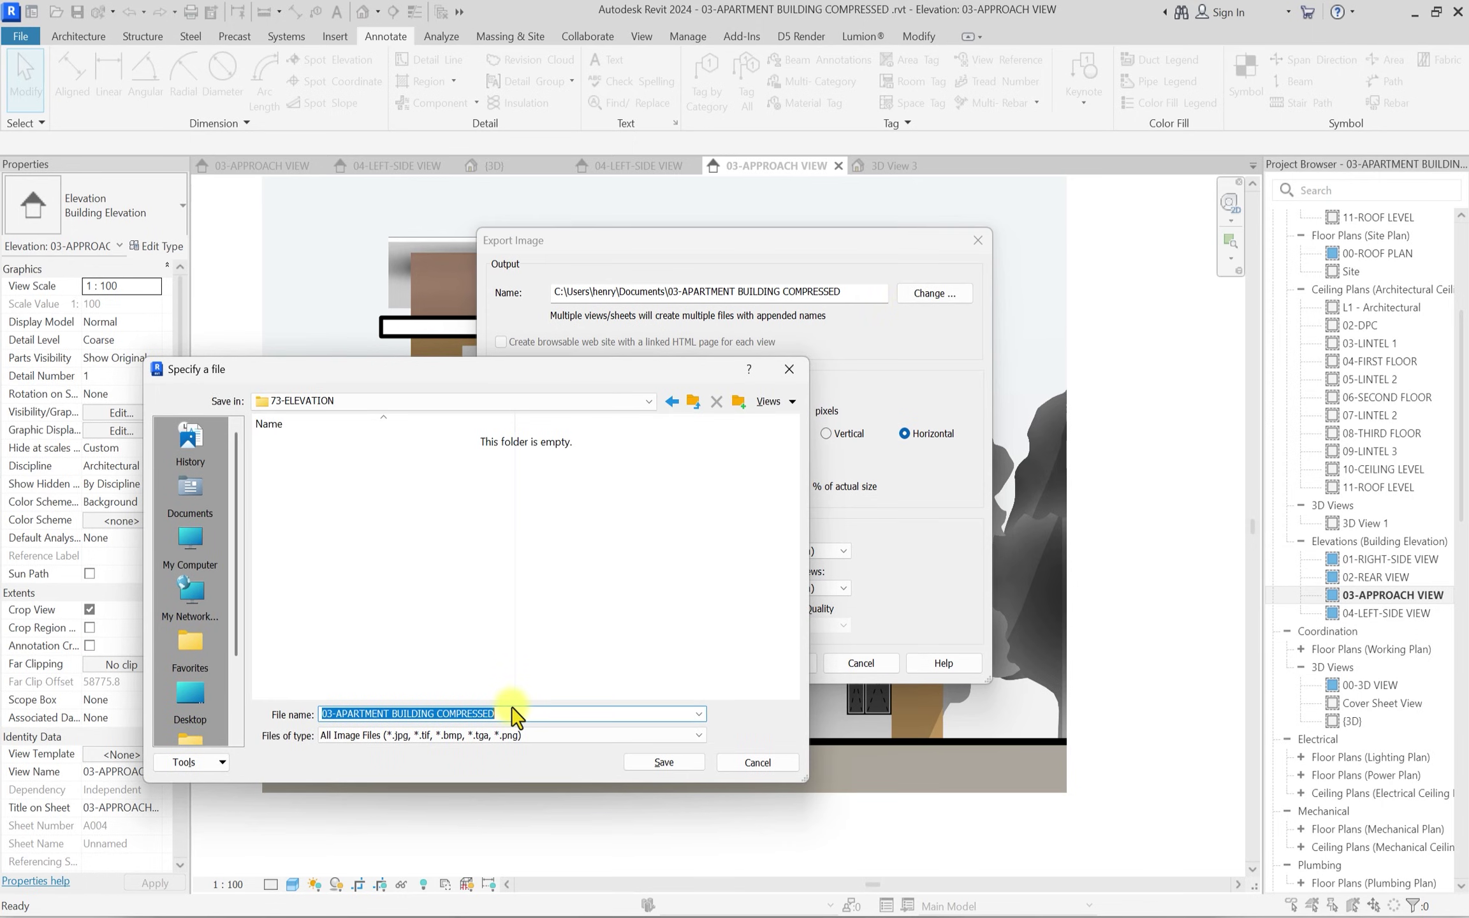
{"action": "type", "text": "01"}
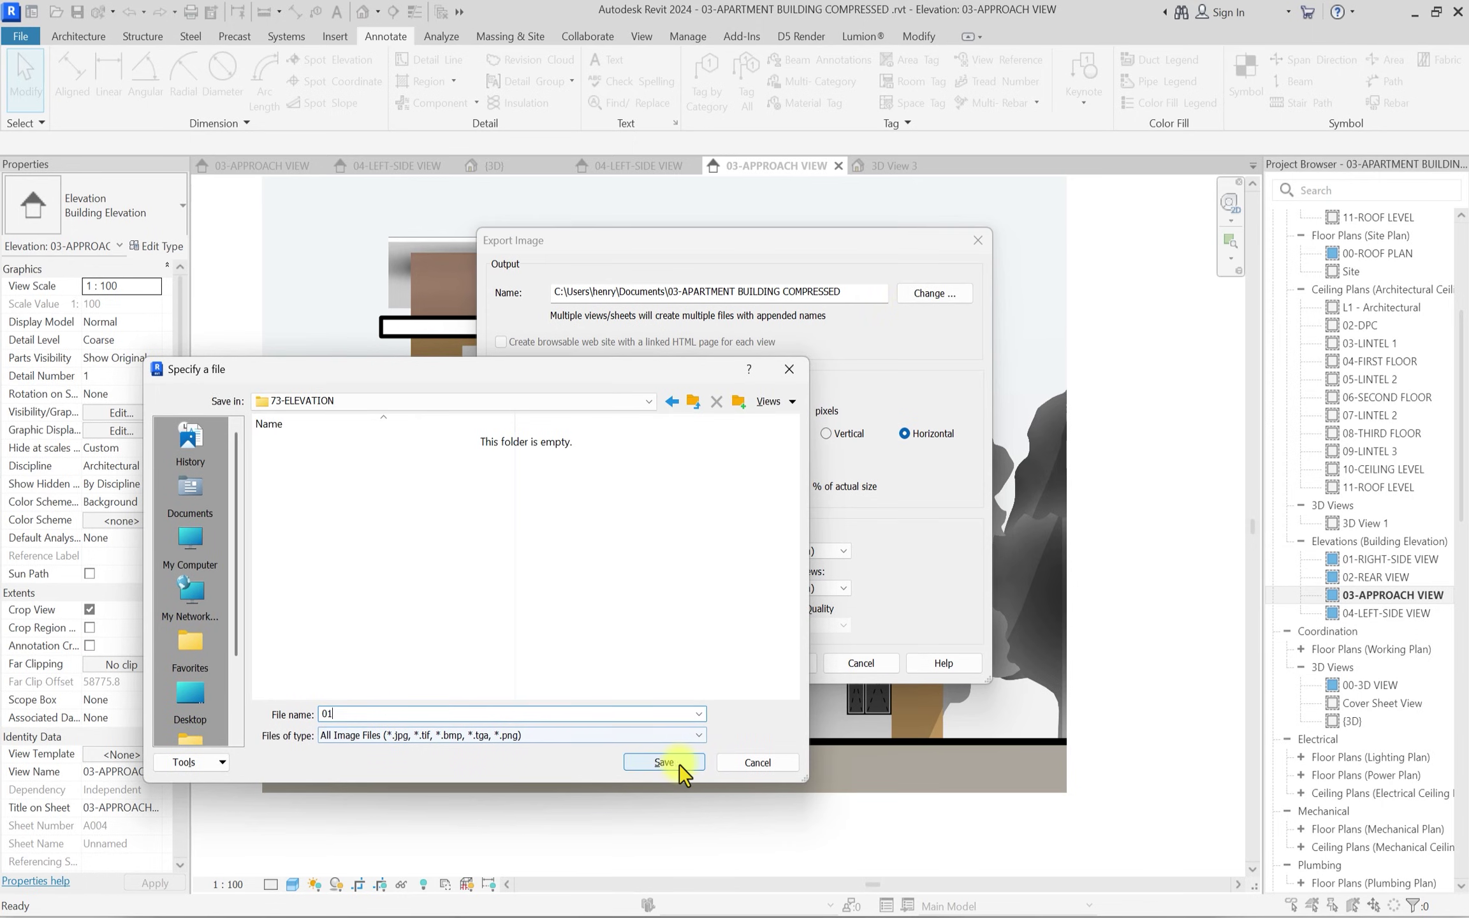
{"action": "left_click", "coordinate": [676, 763]}
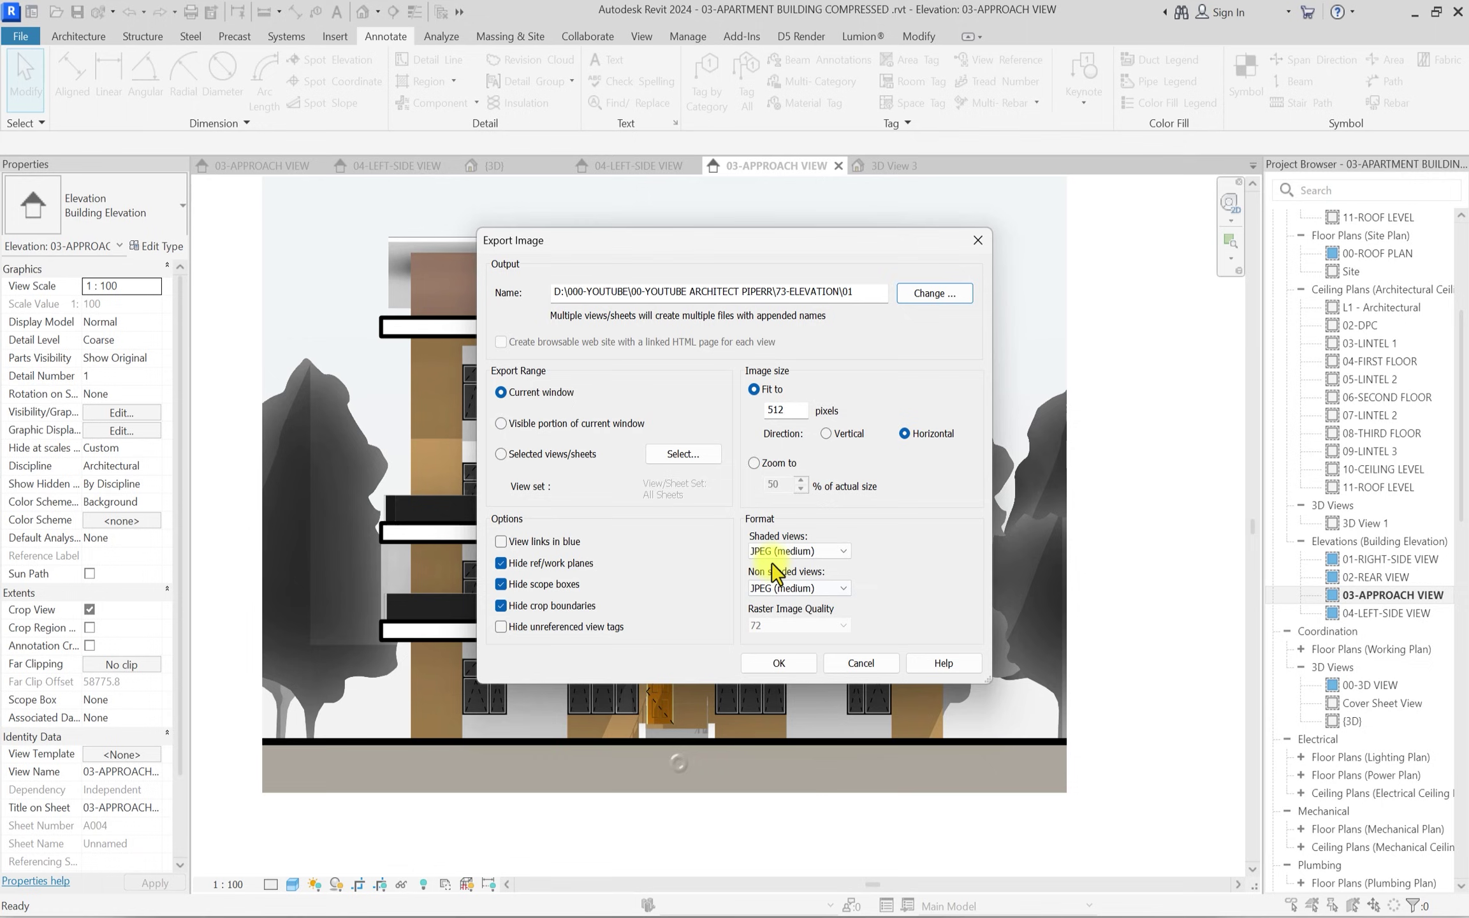
Export the image at 100% of actual size, using PNG for shaded and non-shaded views and a raster quality of 600.
{"action": "left_click", "coordinate": [755, 464]}
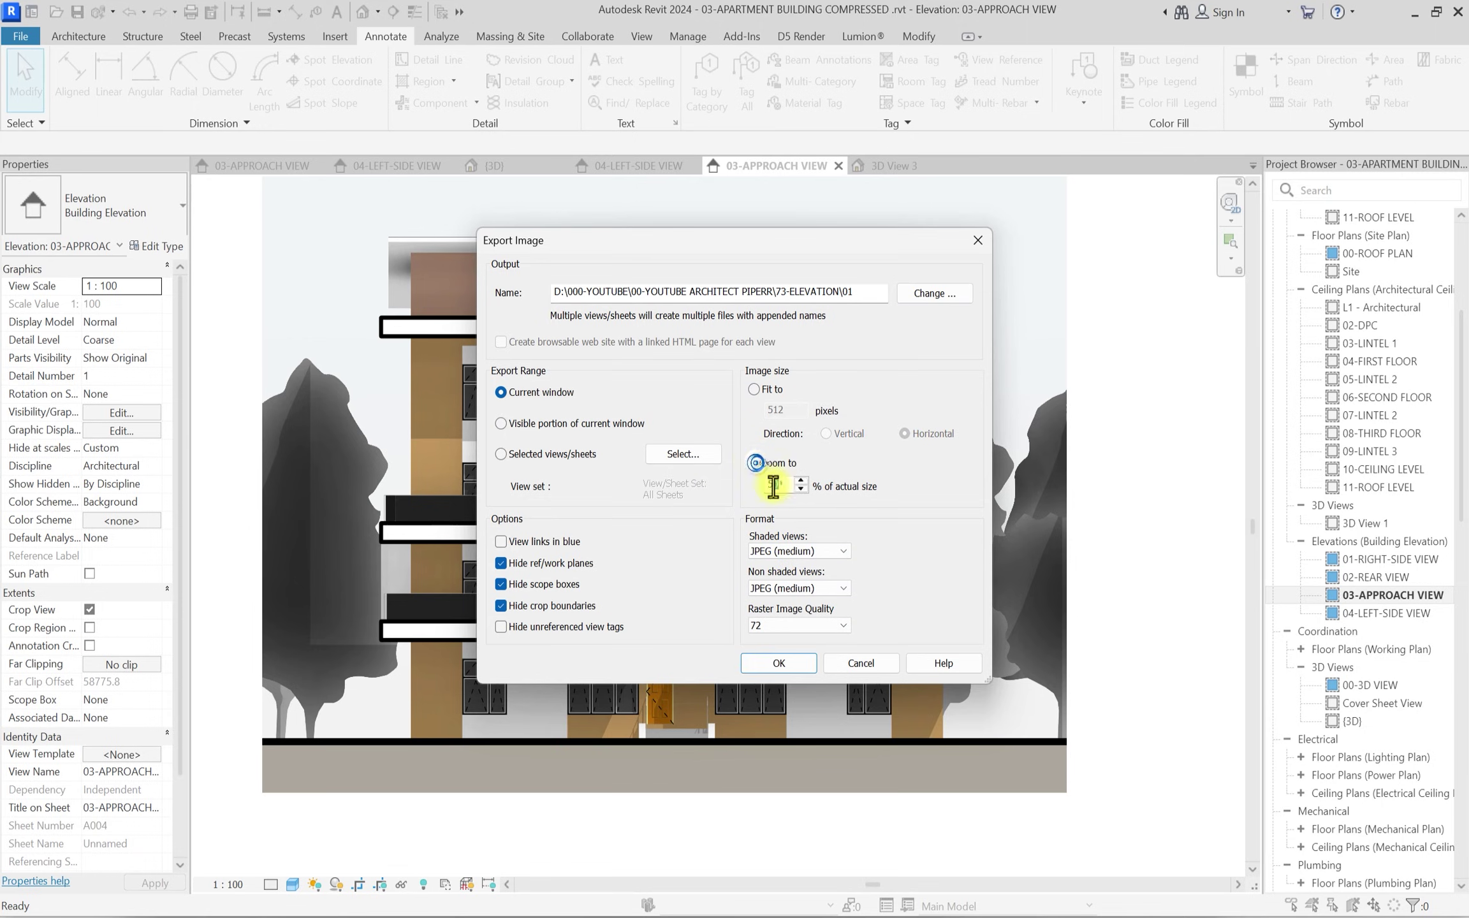
{"action": "left_click", "coordinate": [769, 553]}
{"action": "left_click", "coordinate": [775, 611]}
{"action": "left_click", "coordinate": [784, 588]}
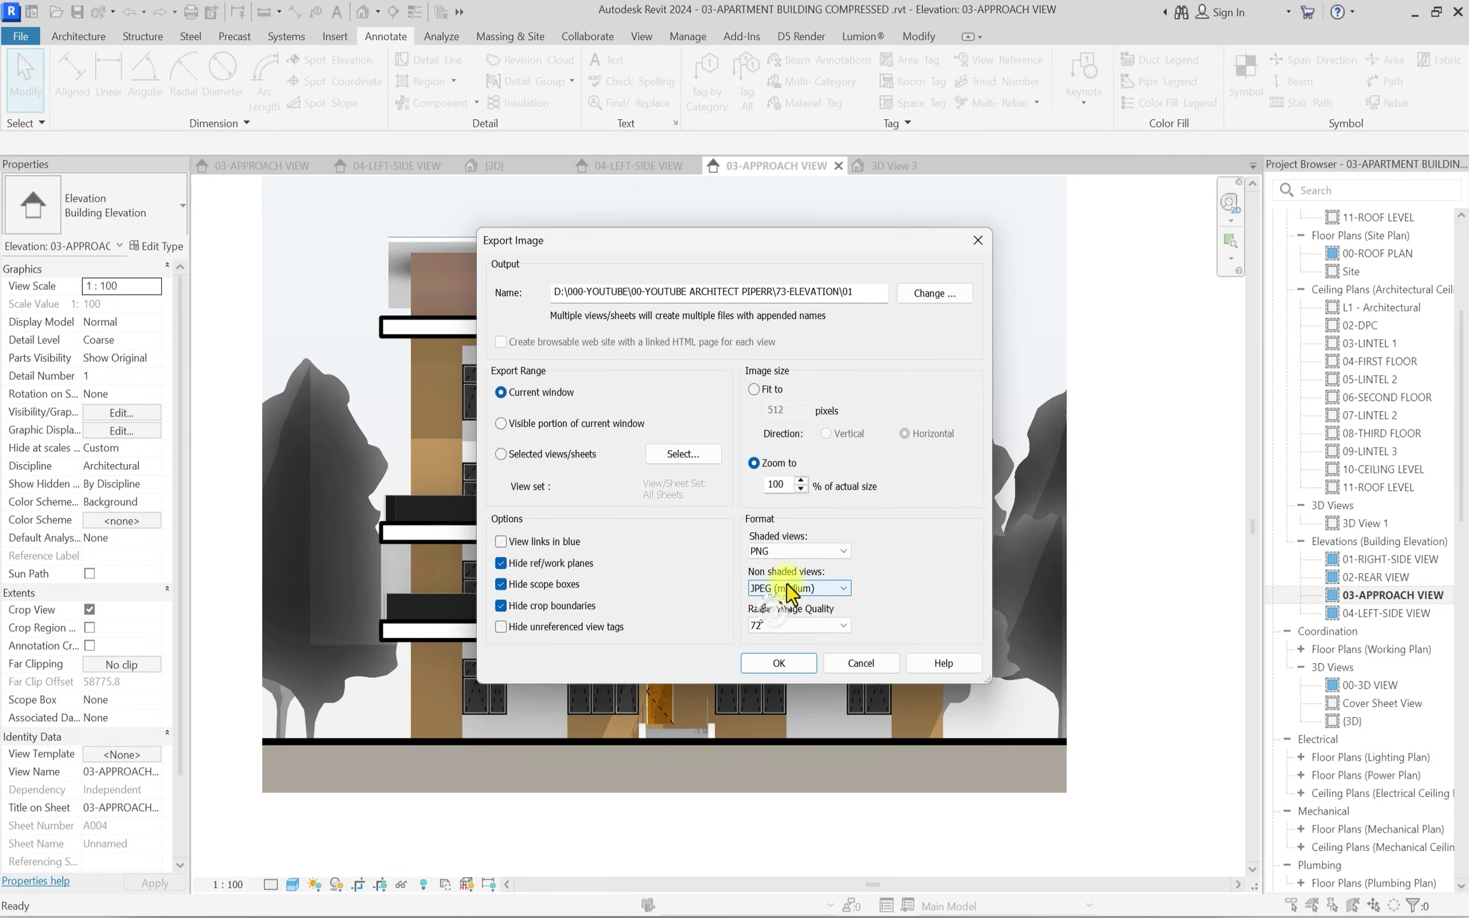
{"action": "left_click", "coordinate": [770, 637]}
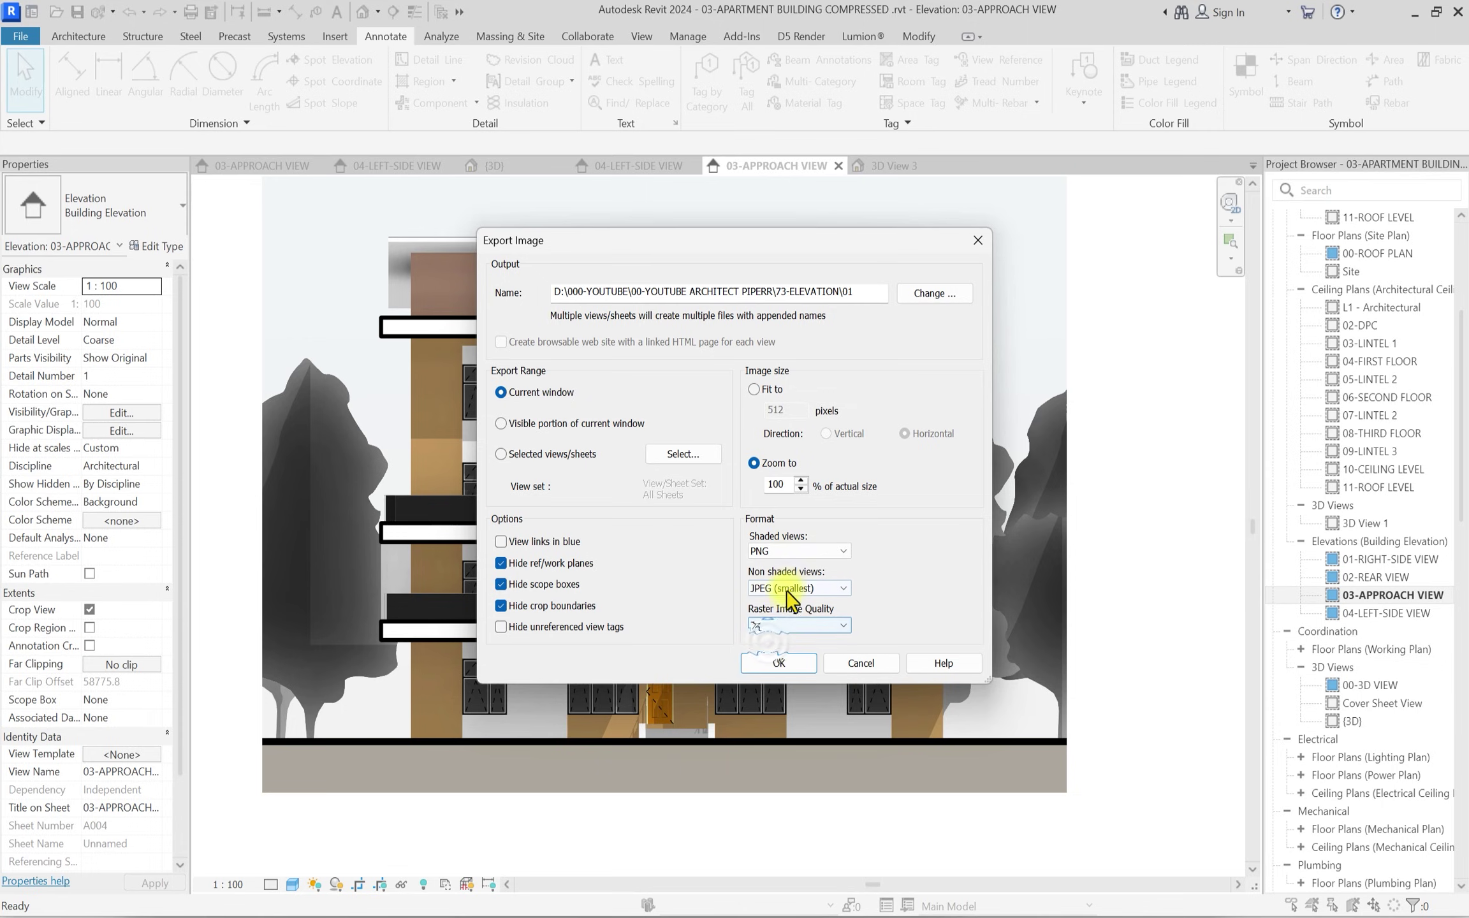
{"action": "left_click", "coordinate": [788, 588]}
{"action": "left_click", "coordinate": [777, 648]}
{"action": "left_click", "coordinate": [788, 627]}
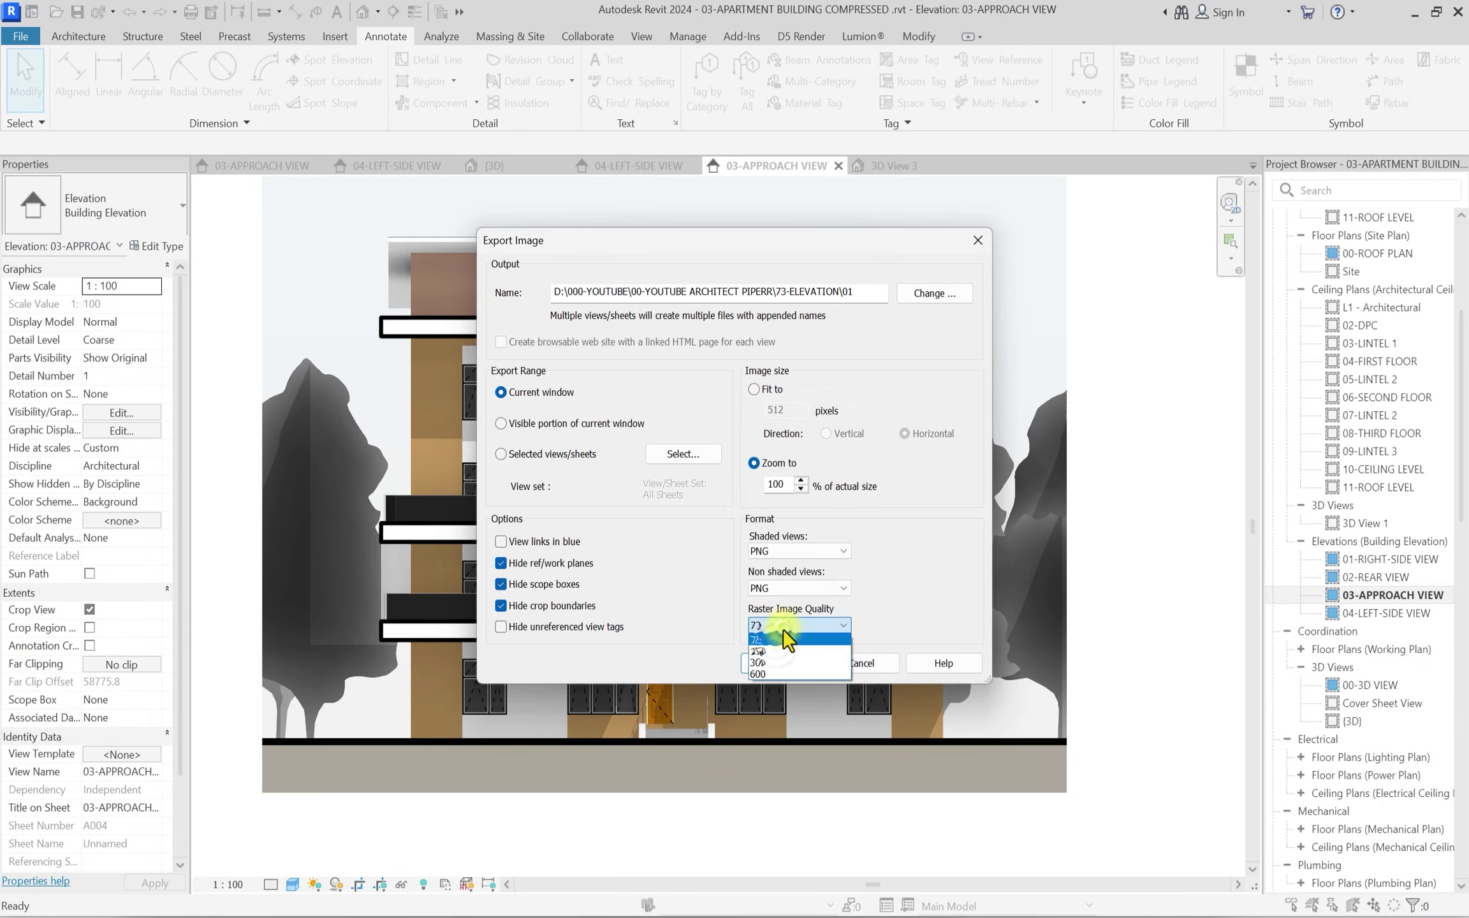
{"action": "left_click", "coordinate": [766, 672]}
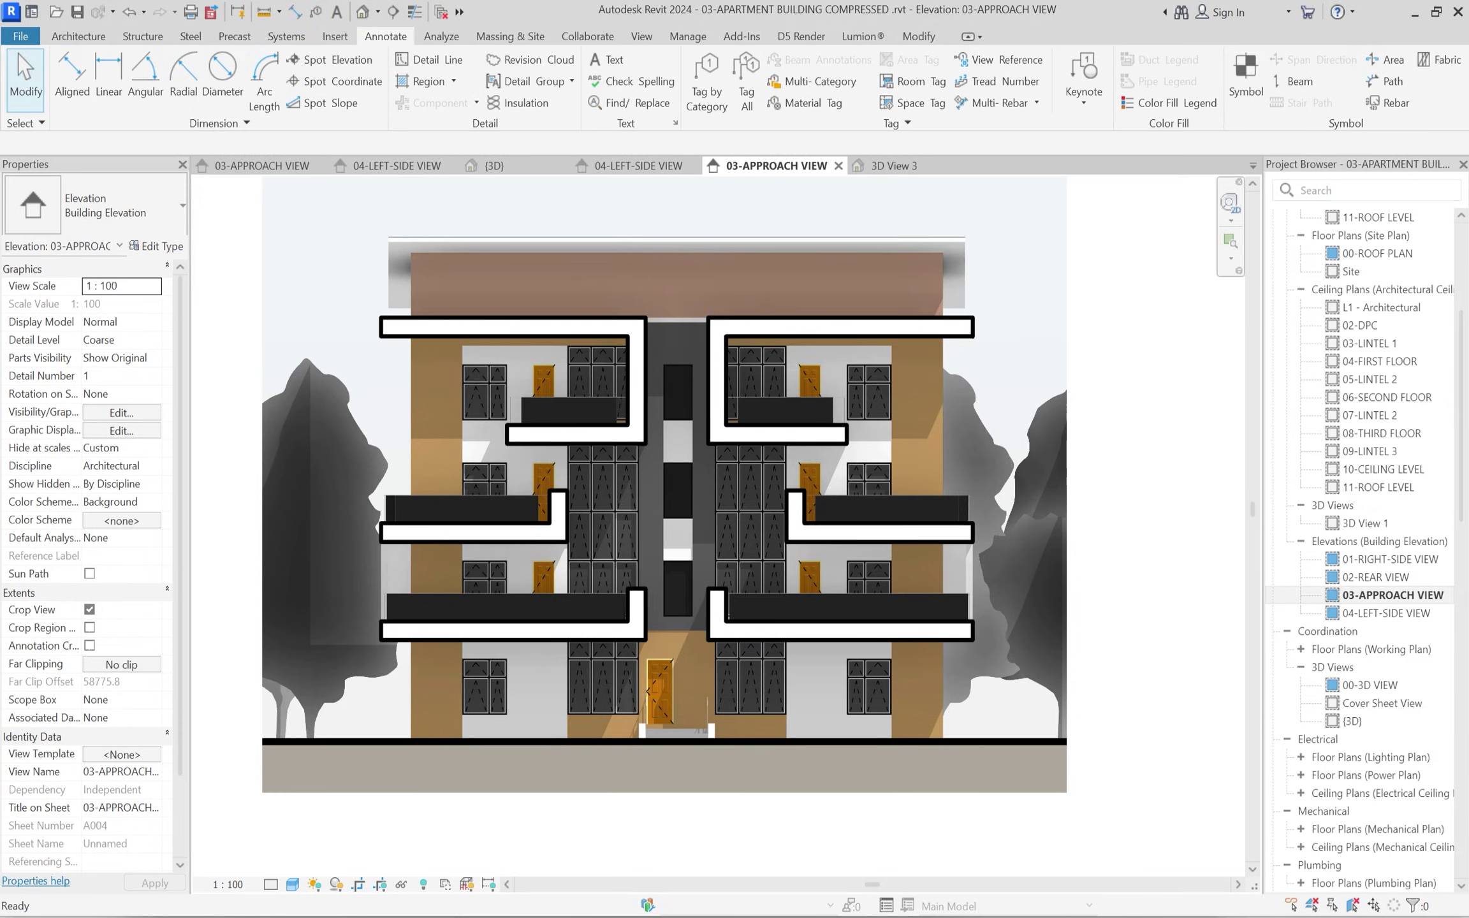
Switch to File Explorer and open the exported 01.png from the 73-ELEVATION folder in a maximized image viewer.
{"action": "key", "text": "super+e"}
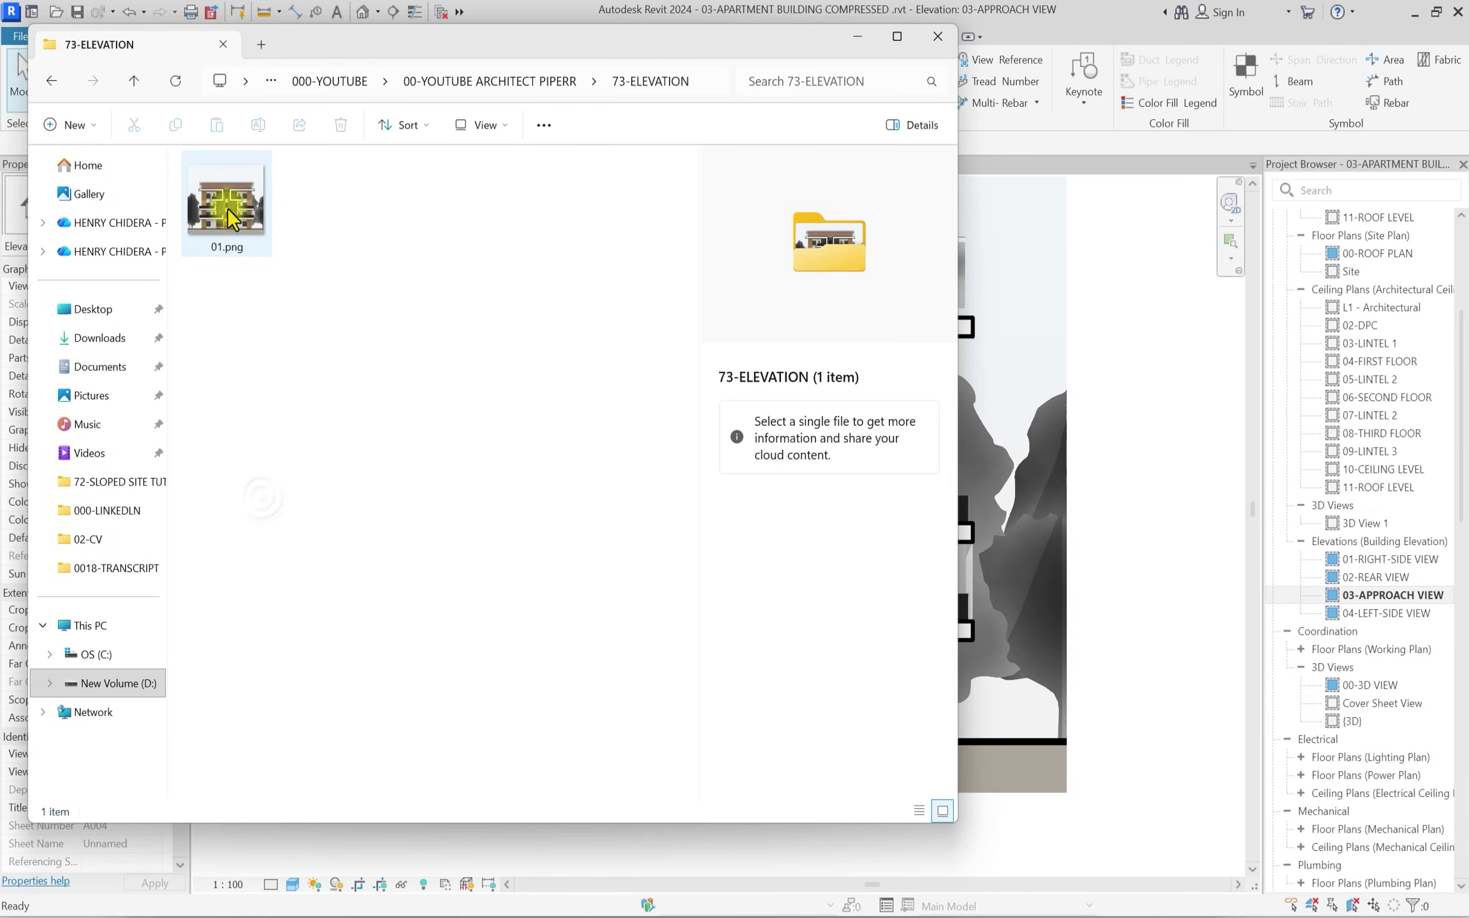
{"action": "left_click", "coordinate": [226, 209]}
{"action": "double_click", "coordinate": [226, 209]}
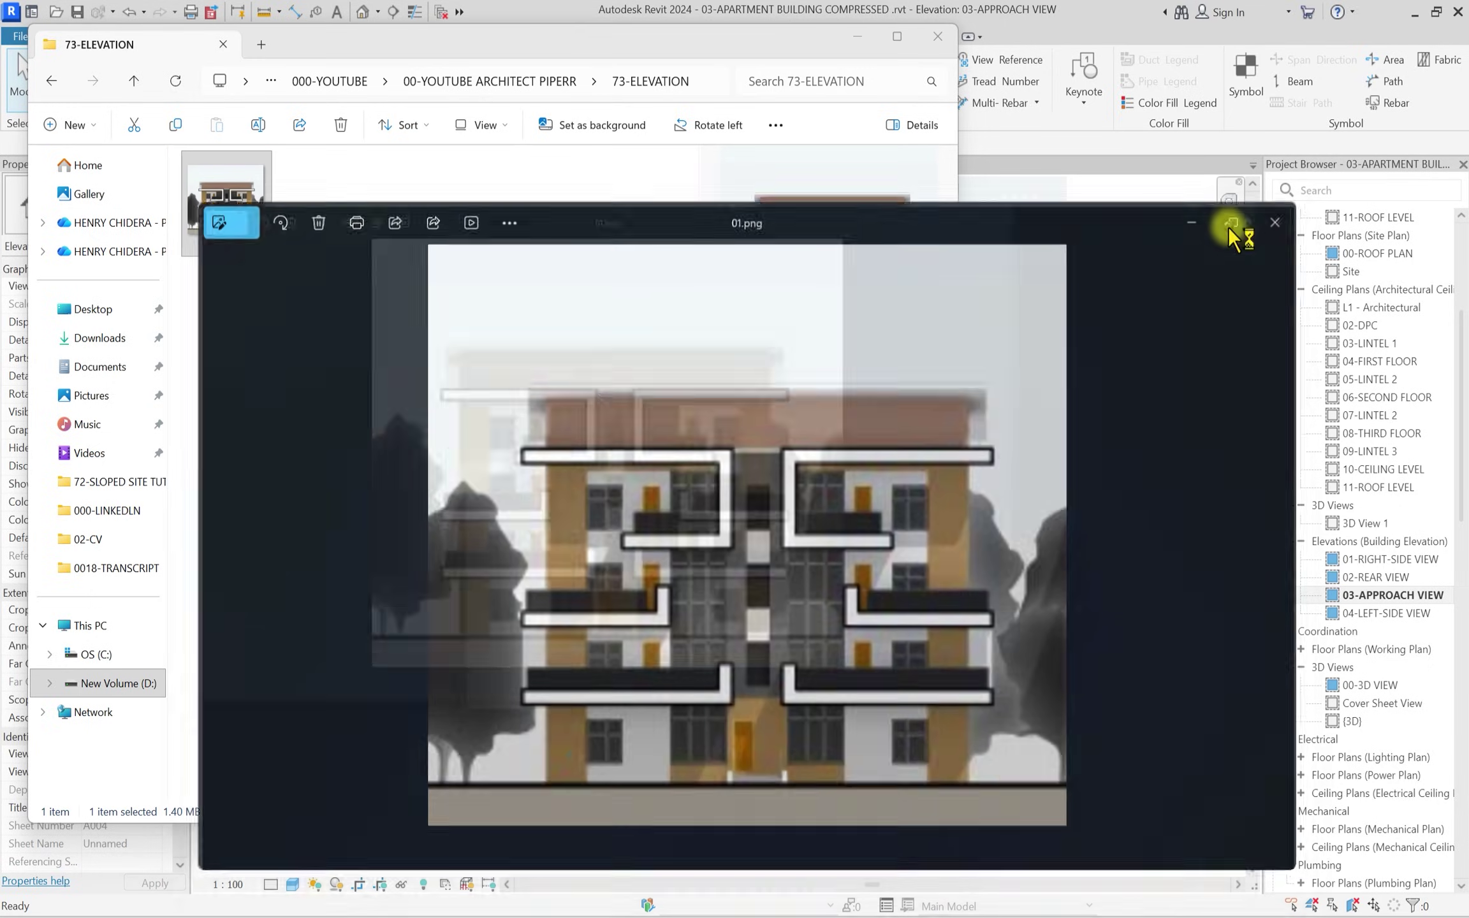
{"action": "left_click", "coordinate": [1229, 226]}
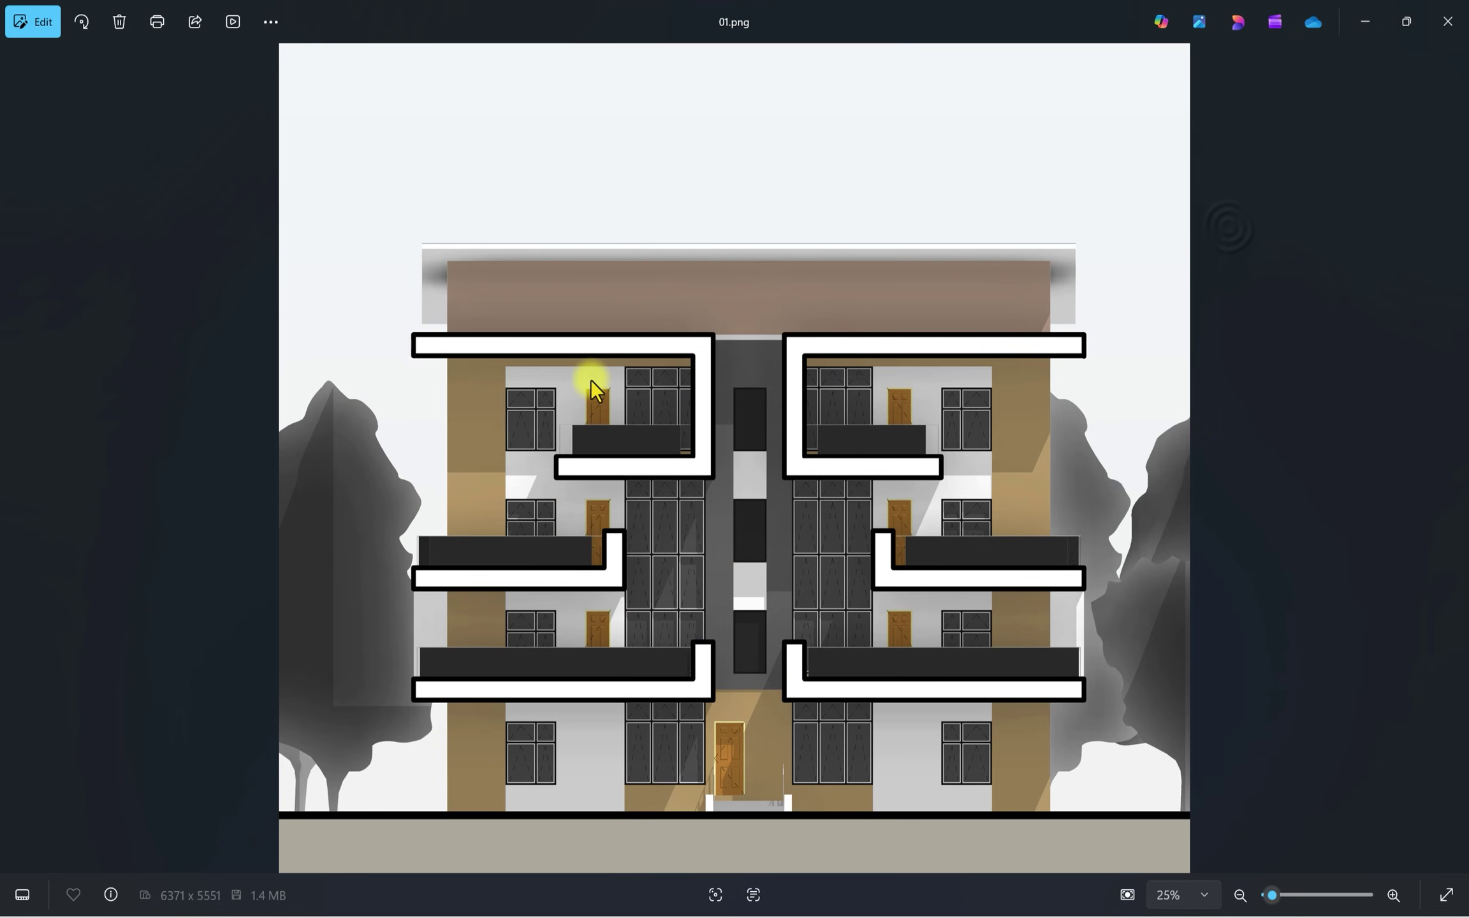